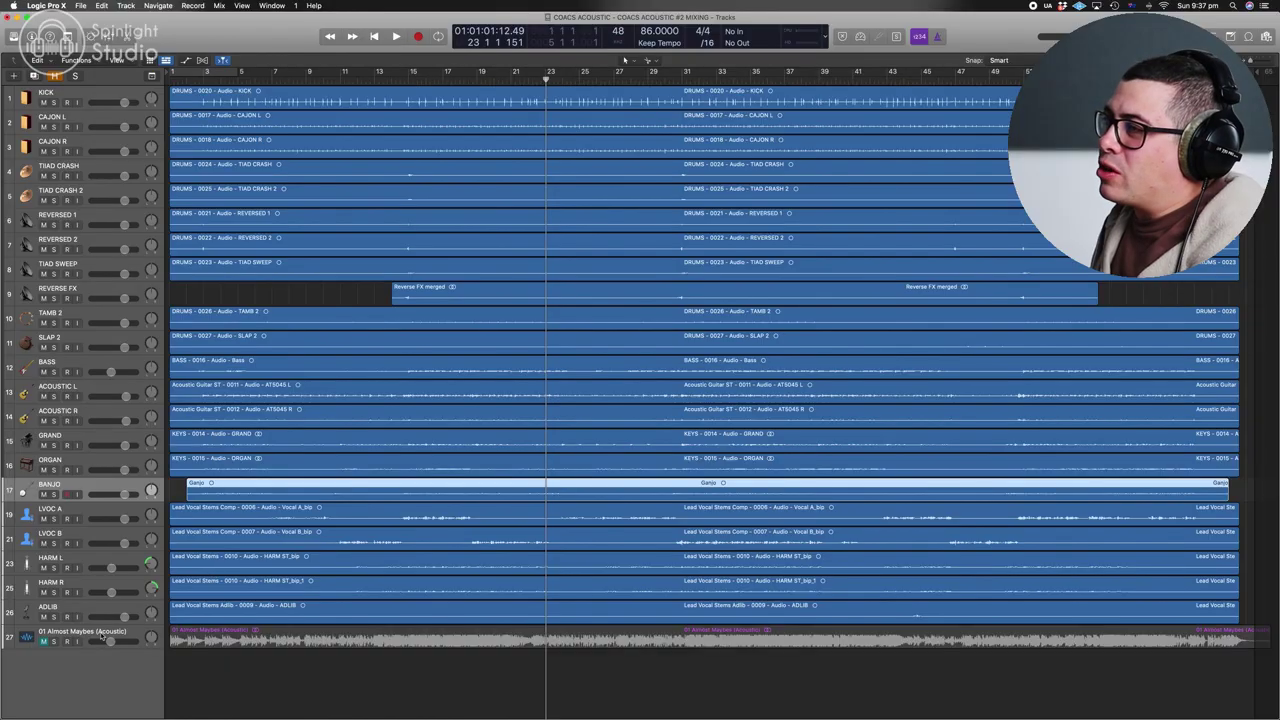
# Route the outputs of all track channels from KICK through 01 Almost Maybes (Acoustic) to Bus 32, MIX BUSS
pyautogui.click(98, 633)
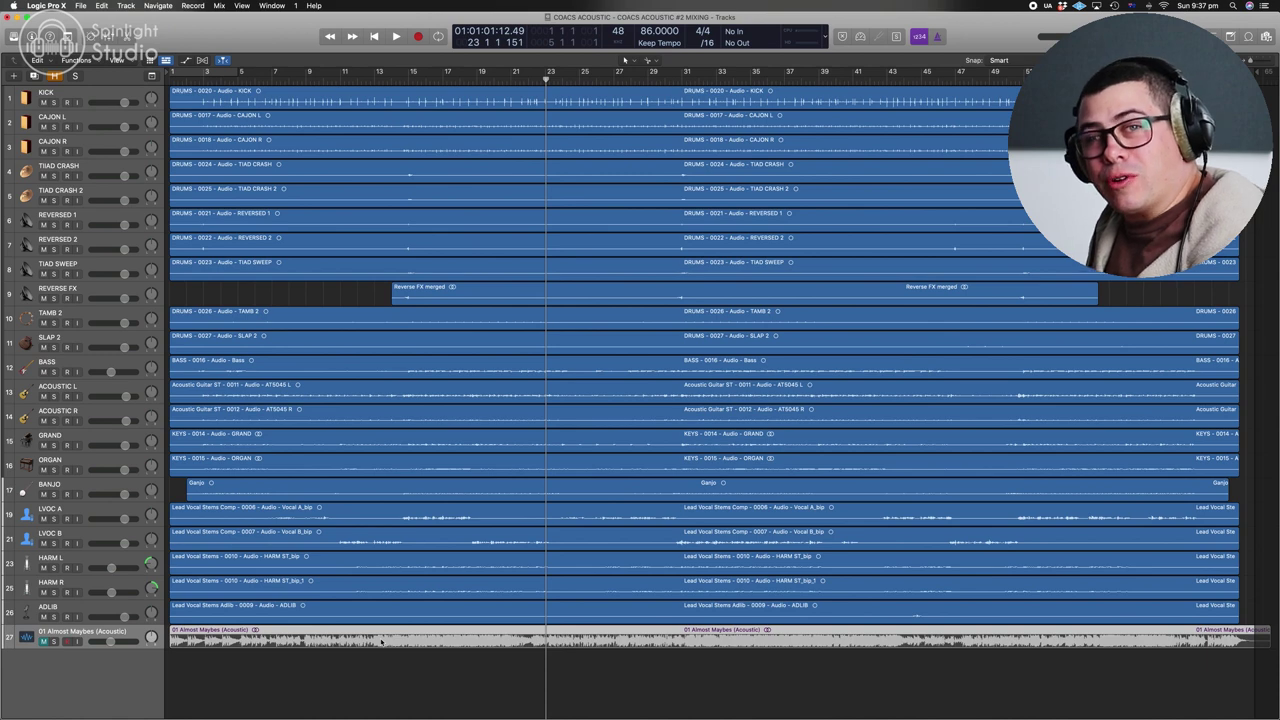
pyautogui.press('x')
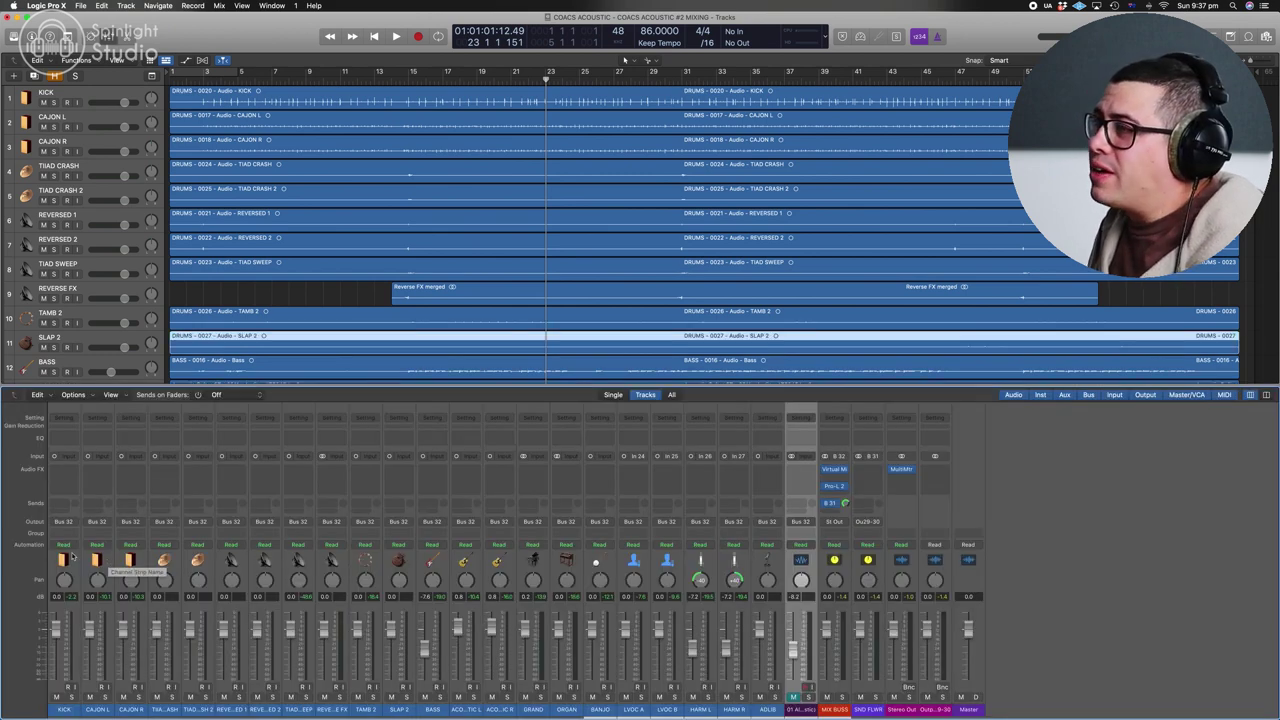
pyautogui.moveTo(67, 556); pyautogui.dragTo(798, 548)
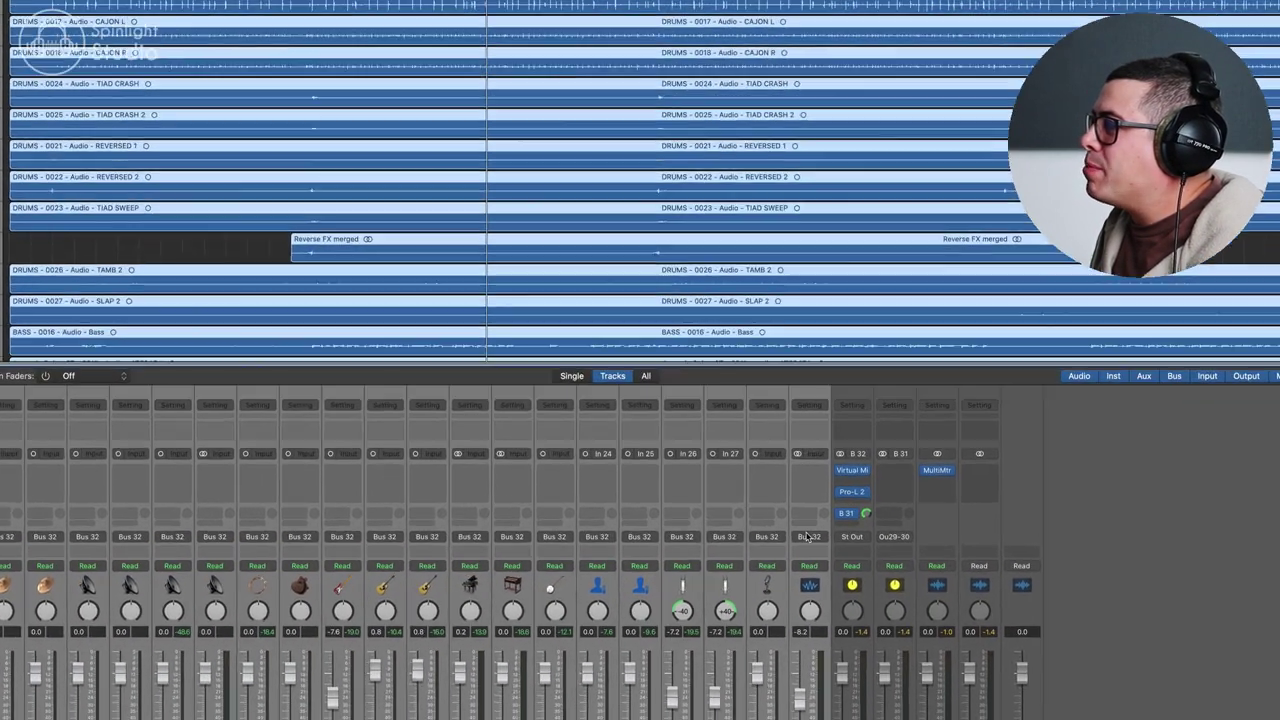
pyautogui.click(800, 532)
pyautogui.moveTo(806, 577)
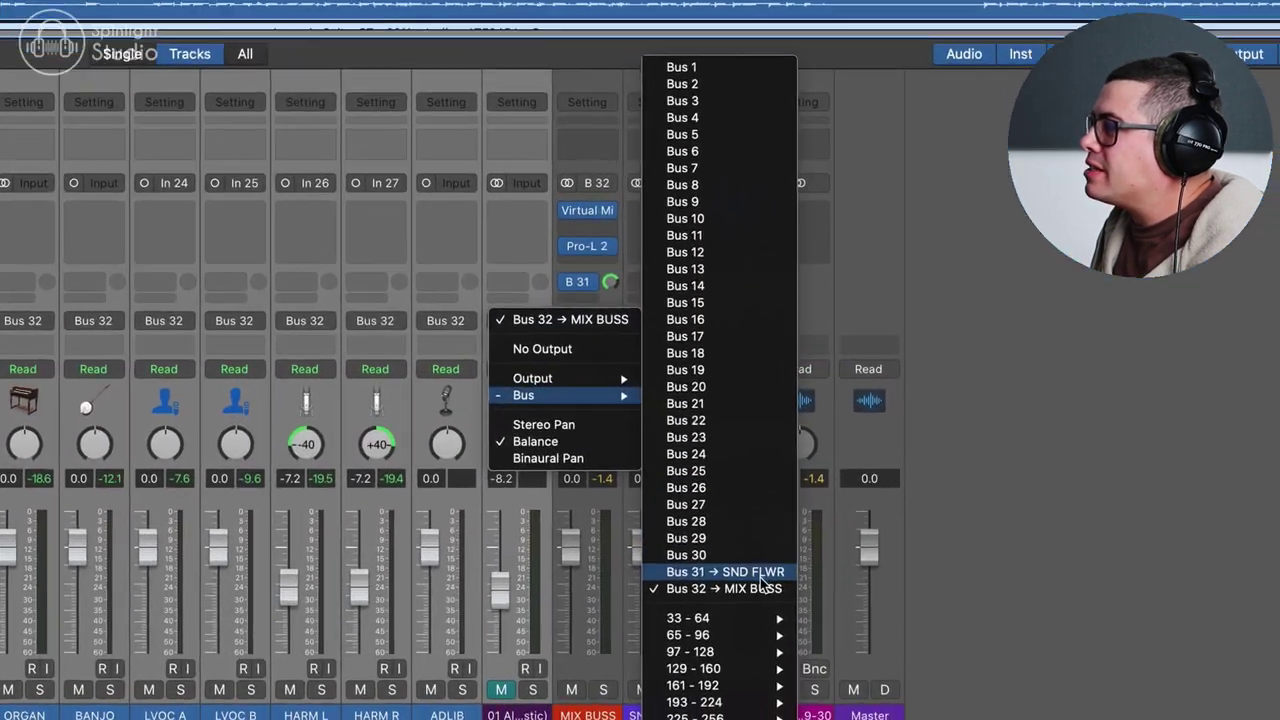
pyautogui.click(768, 587)
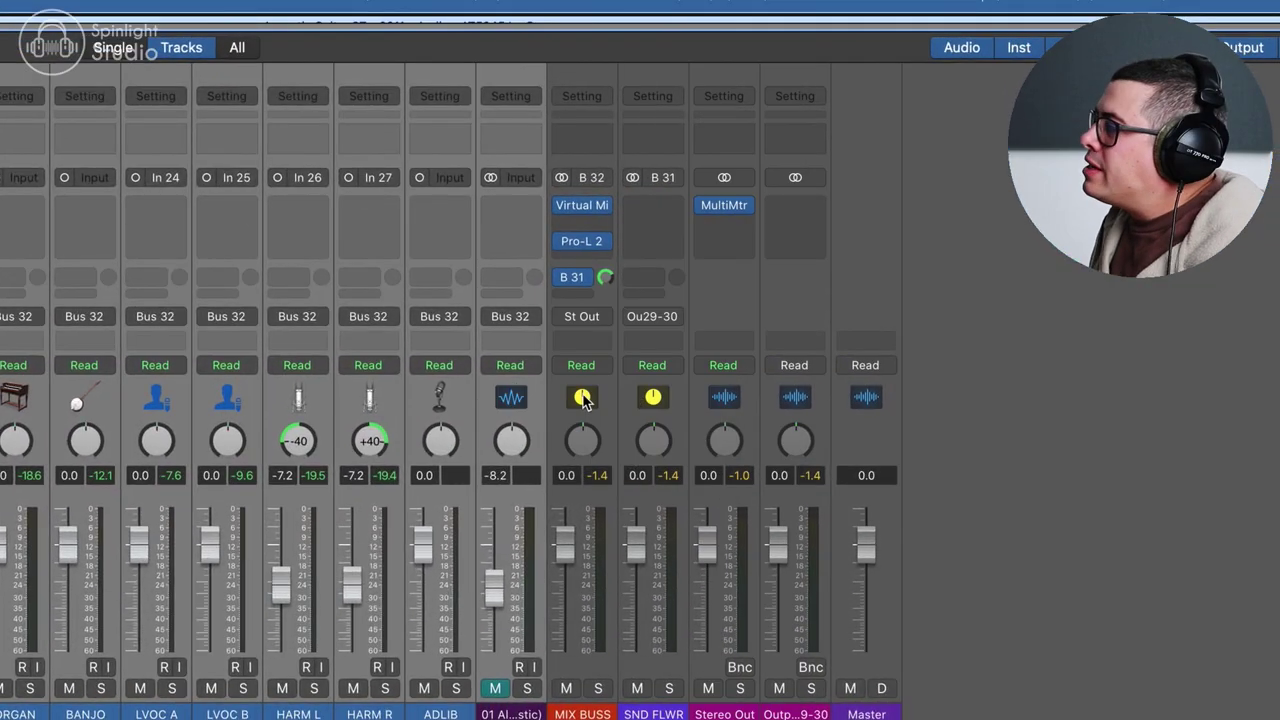
# Examine the insert effects on the MIX BUSS channel, starting with the first plug-in in its chain
pyautogui.click(583, 397)
pyautogui.click(586, 206)
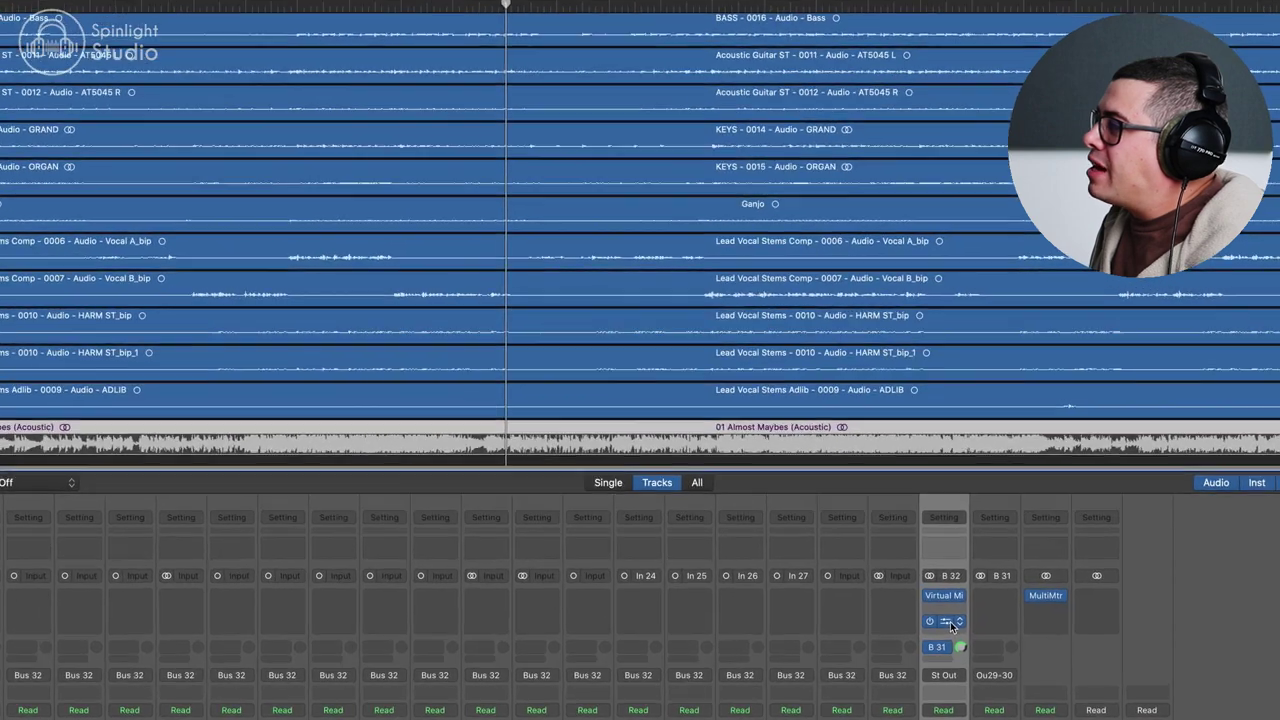
pyautogui.click(887, 550)
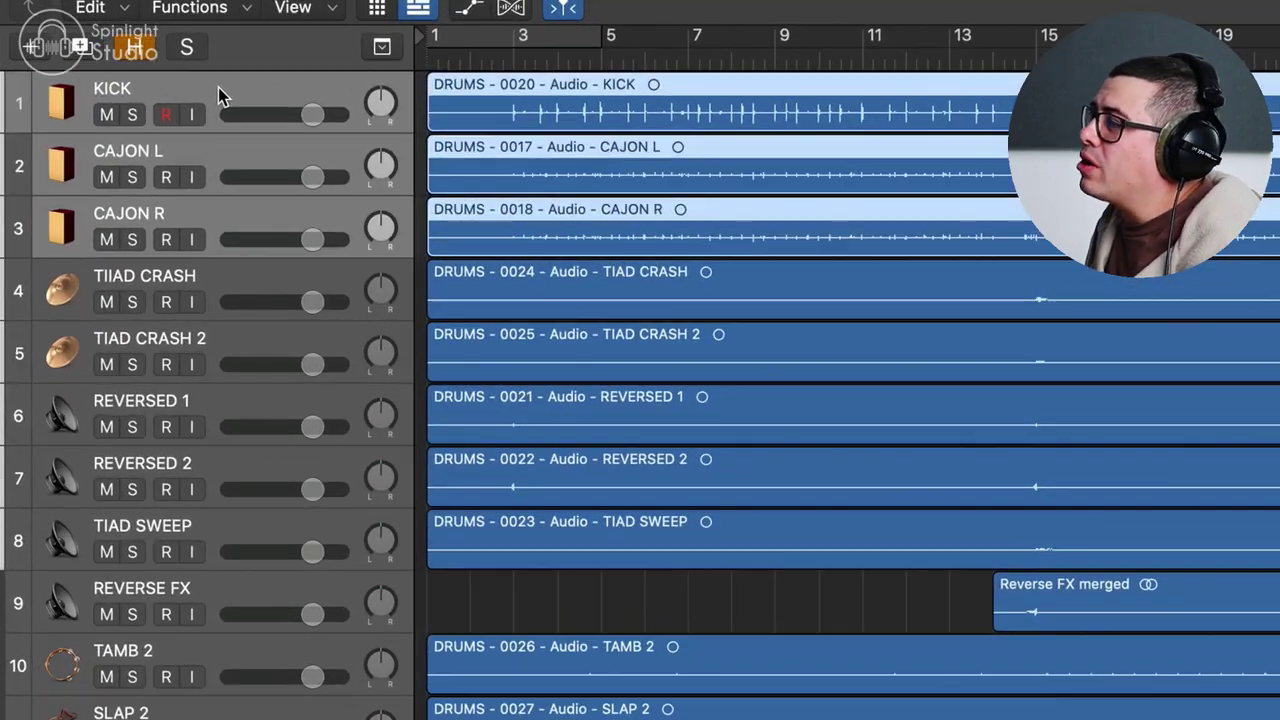
# Group the selected KICK, CAJON L and CAJON R tracks into a track stack named CAJON
pyautogui.rightClick(85, 92)
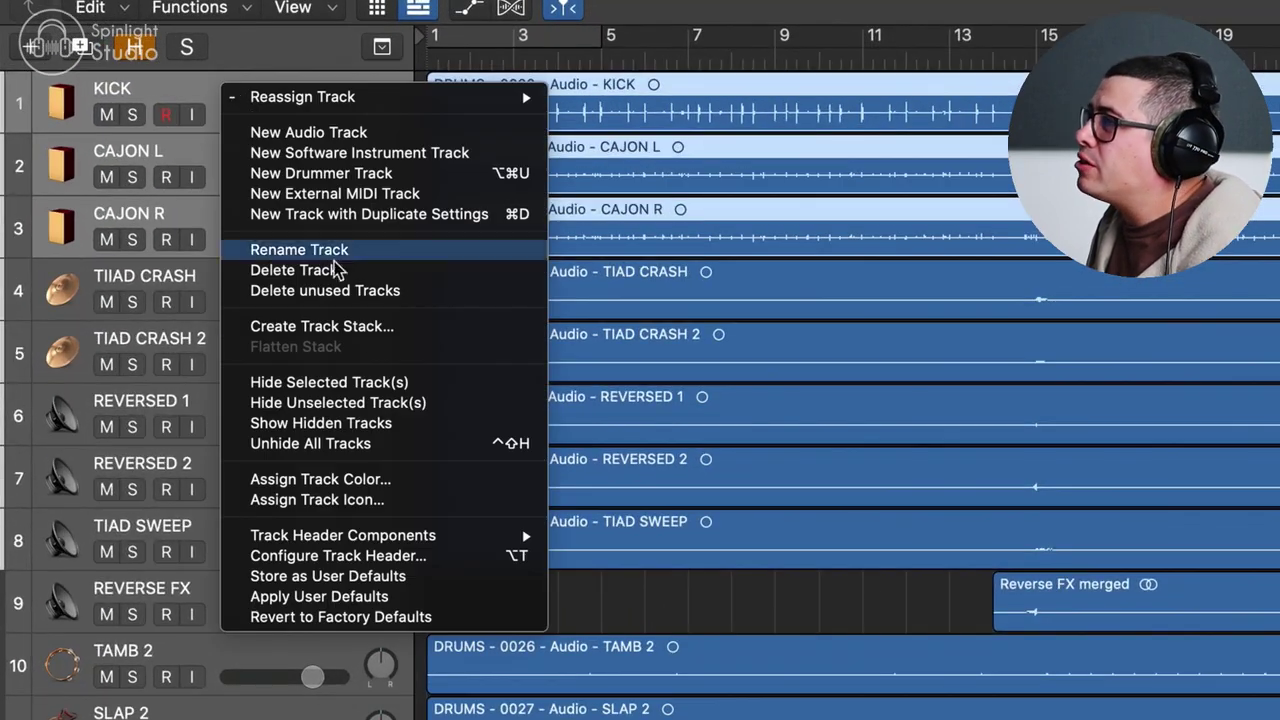
pyautogui.click(362, 338)
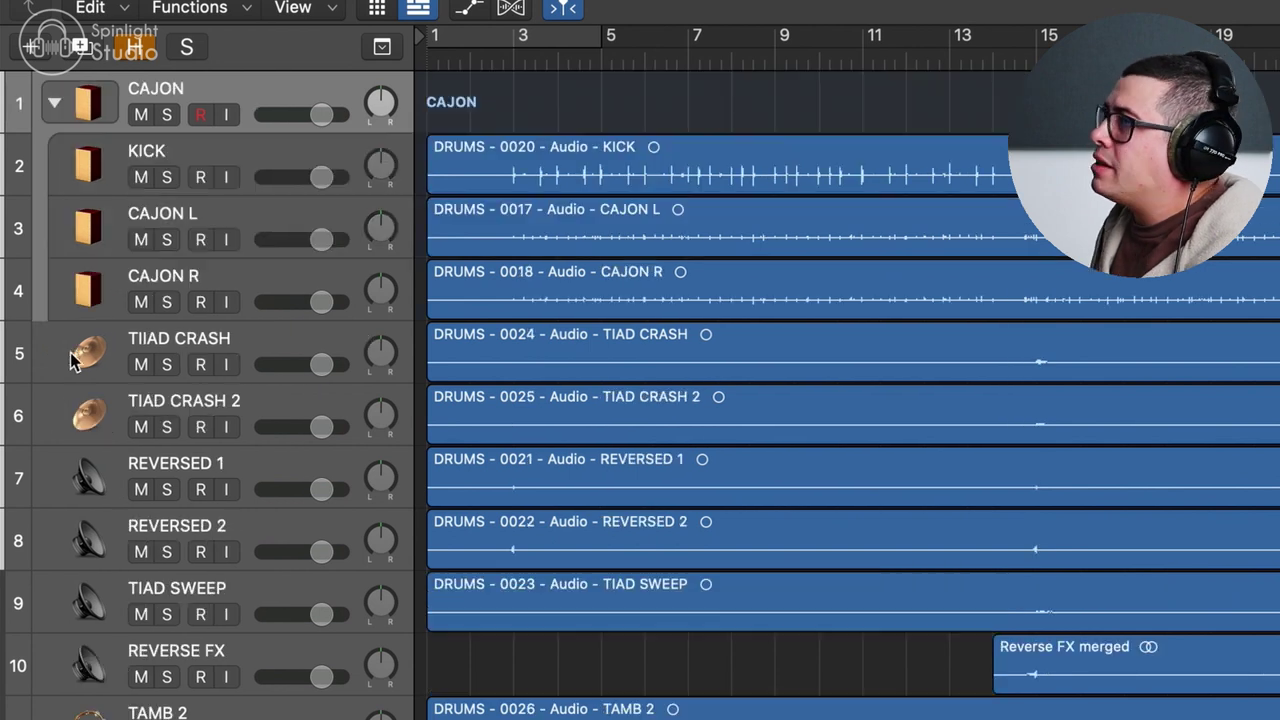
# Group the tracks from TIIAD CRASH through SLAP 2 into a summing track stack and name it FX/PERC
pyautogui.click(78, 352)
pyautogui.keyDown('shift'); pyautogui.click(88, 420); pyautogui.keyUp('shift')
pyautogui.scroll(-5, 85, 600)
pyautogui.keyDown('shift'); pyautogui.click(78, 545); pyautogui.keyUp('shift')
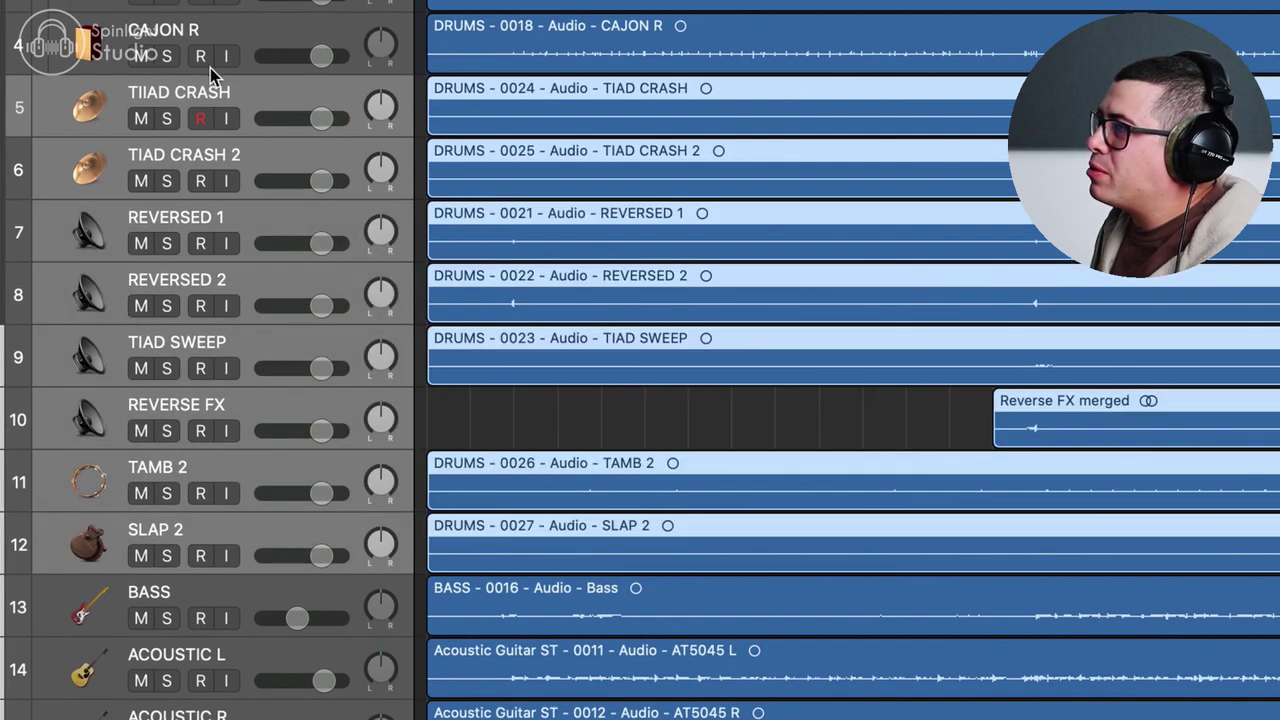
pyautogui.rightClick(260, 100)
pyautogui.click(383, 332)
pyautogui.doubleClick(214, 99)
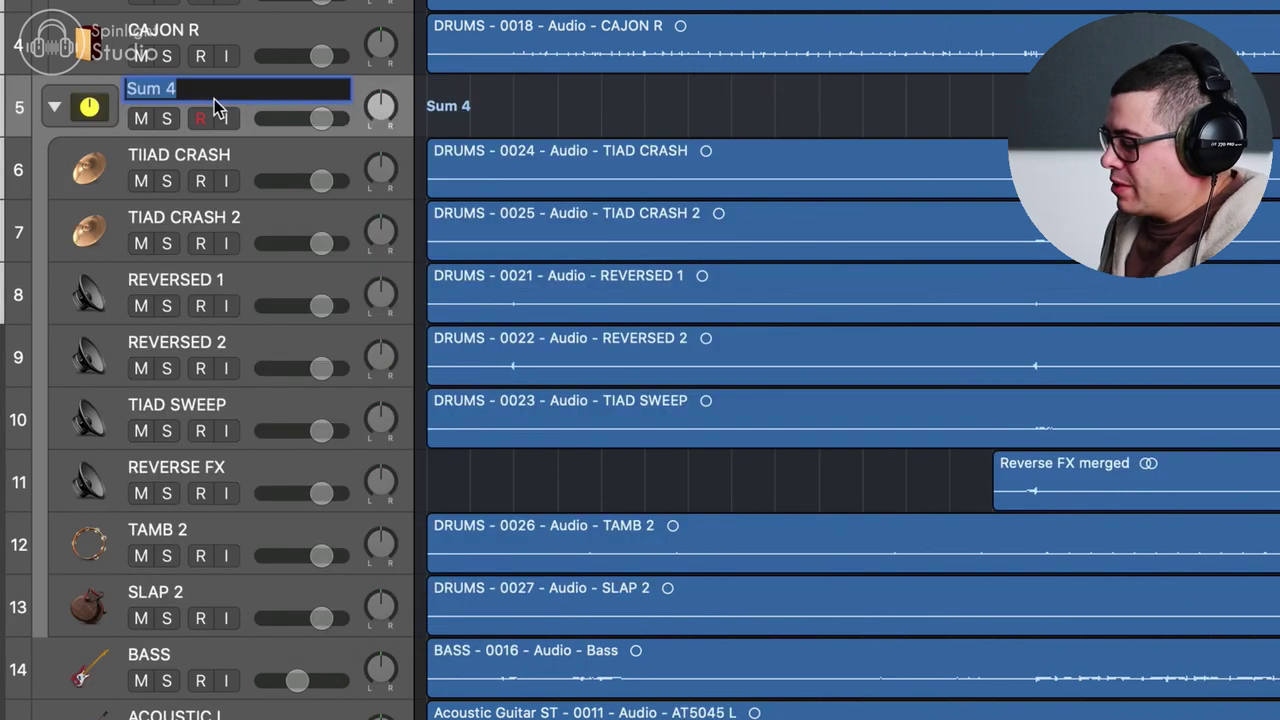
pyautogui.write('FX/PERC')
pyautogui.click(103, 668)
# Group the ACOUSTIC L and ACOUSTIC R tracks into a track stack named ACOUSTIC
pyautogui.scroll(-8, 103, 557)
pyautogui.click(87, 103)
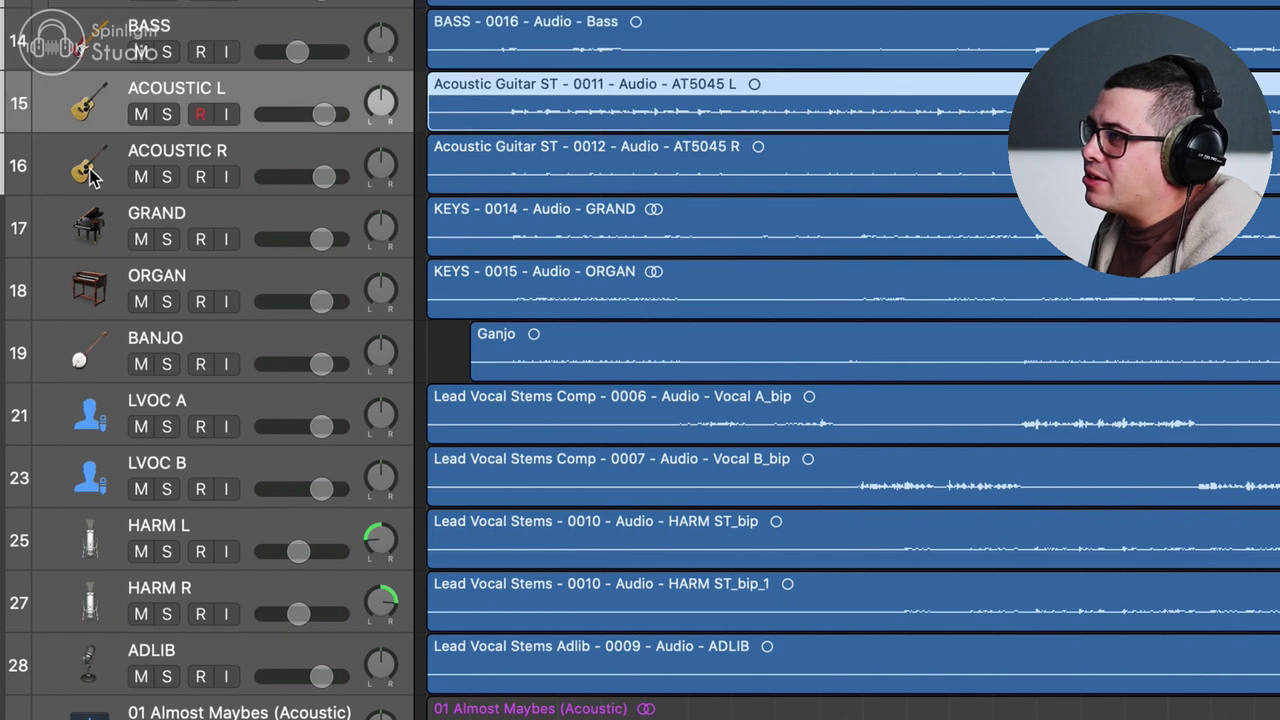
pyautogui.keyDown('shift'); pyautogui.click(95, 165); pyautogui.keyUp('shift')
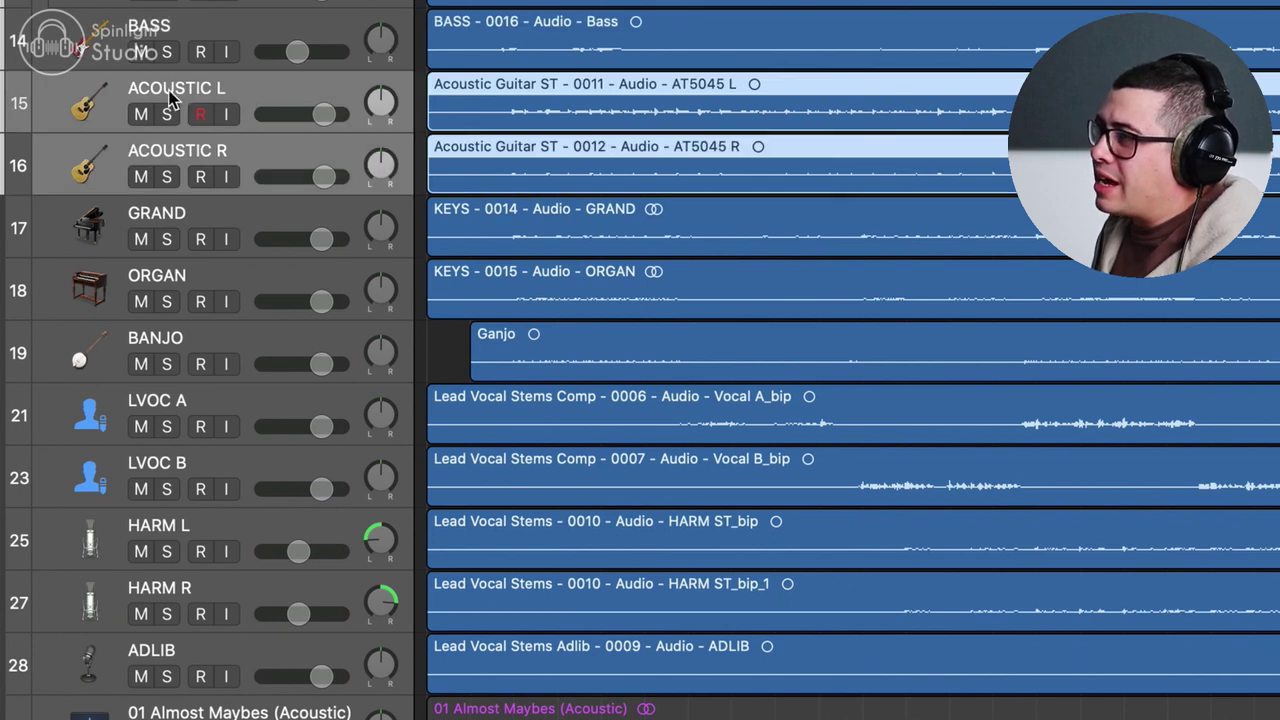
pyautogui.rightClick(212, 84)
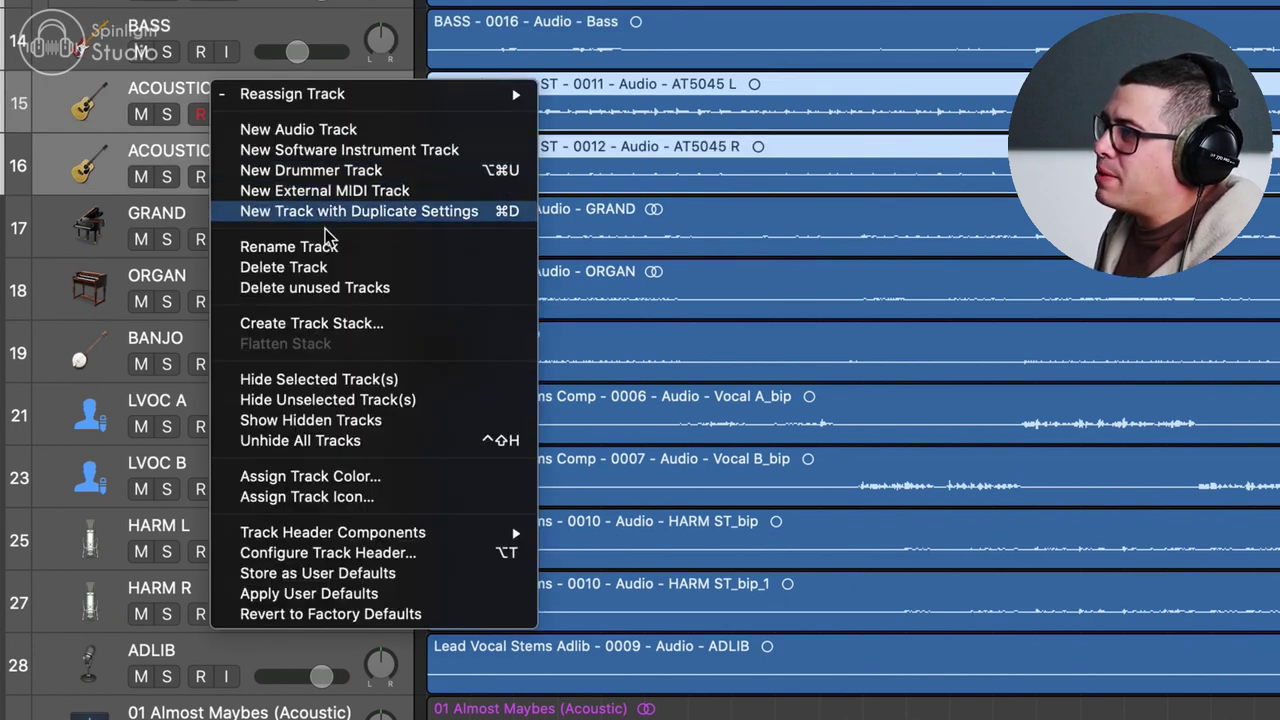
pyautogui.click(355, 330)
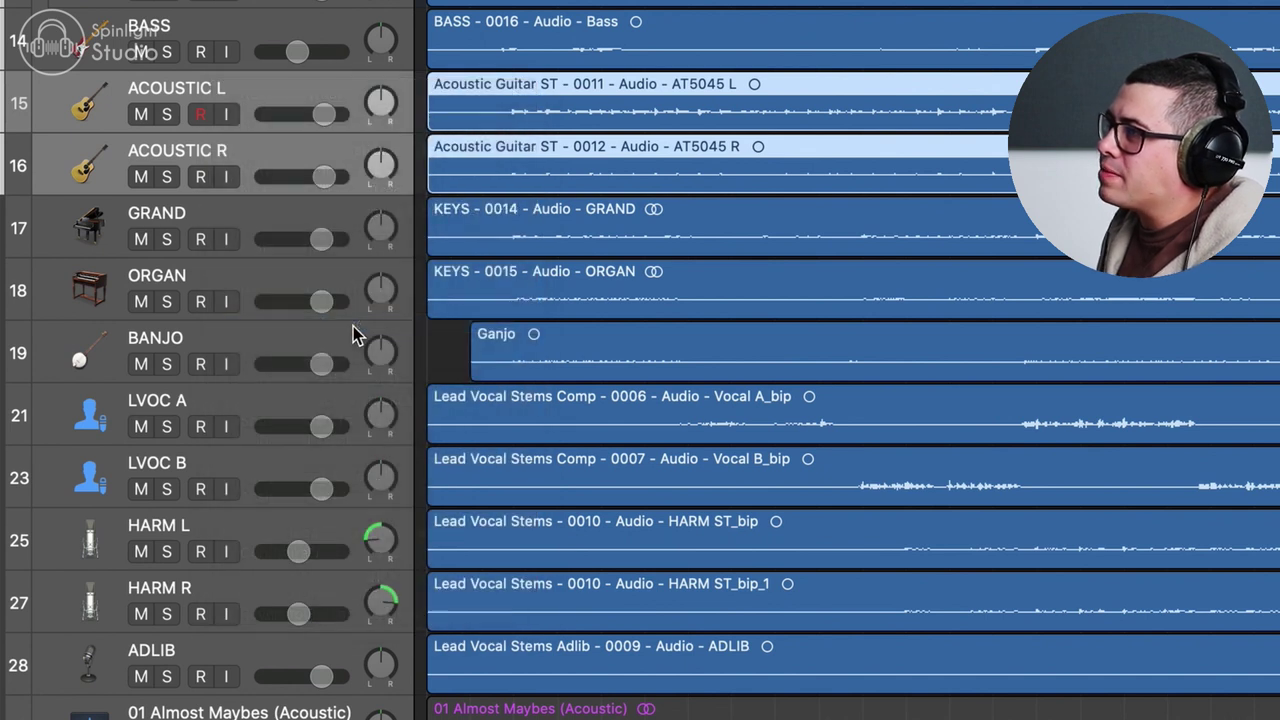
# Group the GRAND and ORGAN tracks into a track stack and name it KEYS
pyautogui.click(94, 284)
pyautogui.keyDown('shift'); pyautogui.click(120, 315); pyautogui.keyUp('shift')
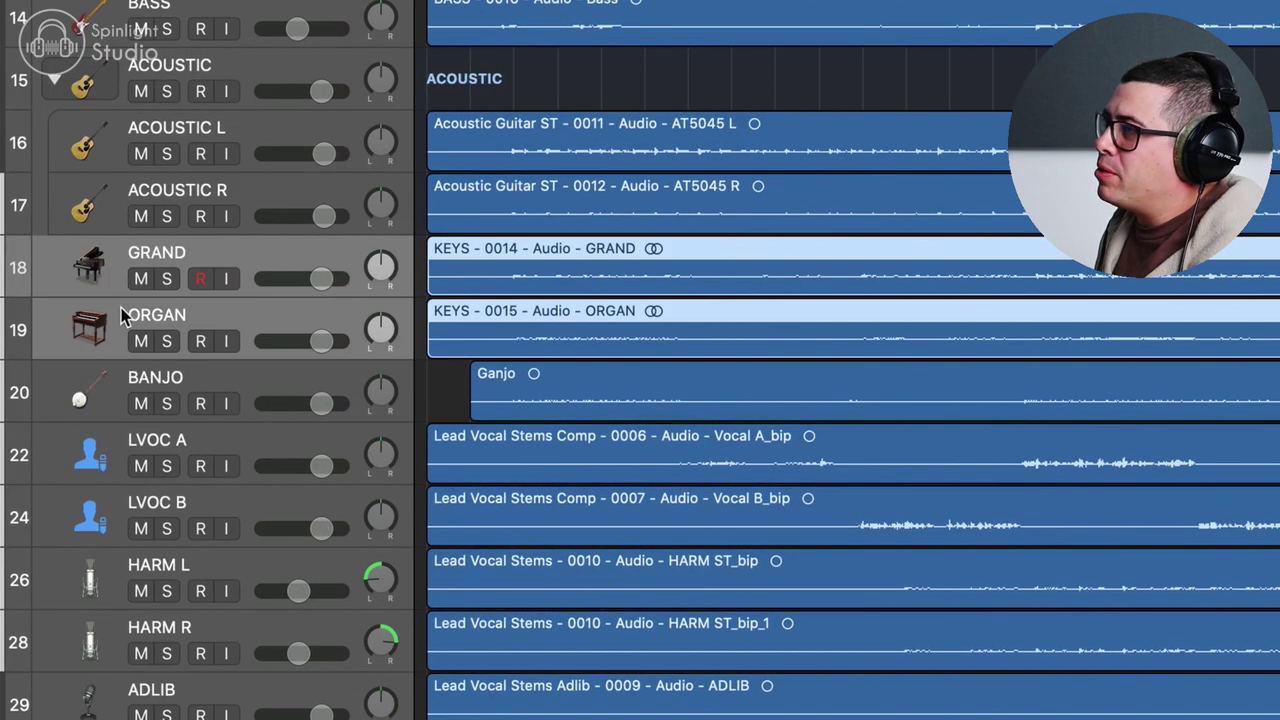
pyautogui.rightClick(223, 258)
pyautogui.click(348, 496)
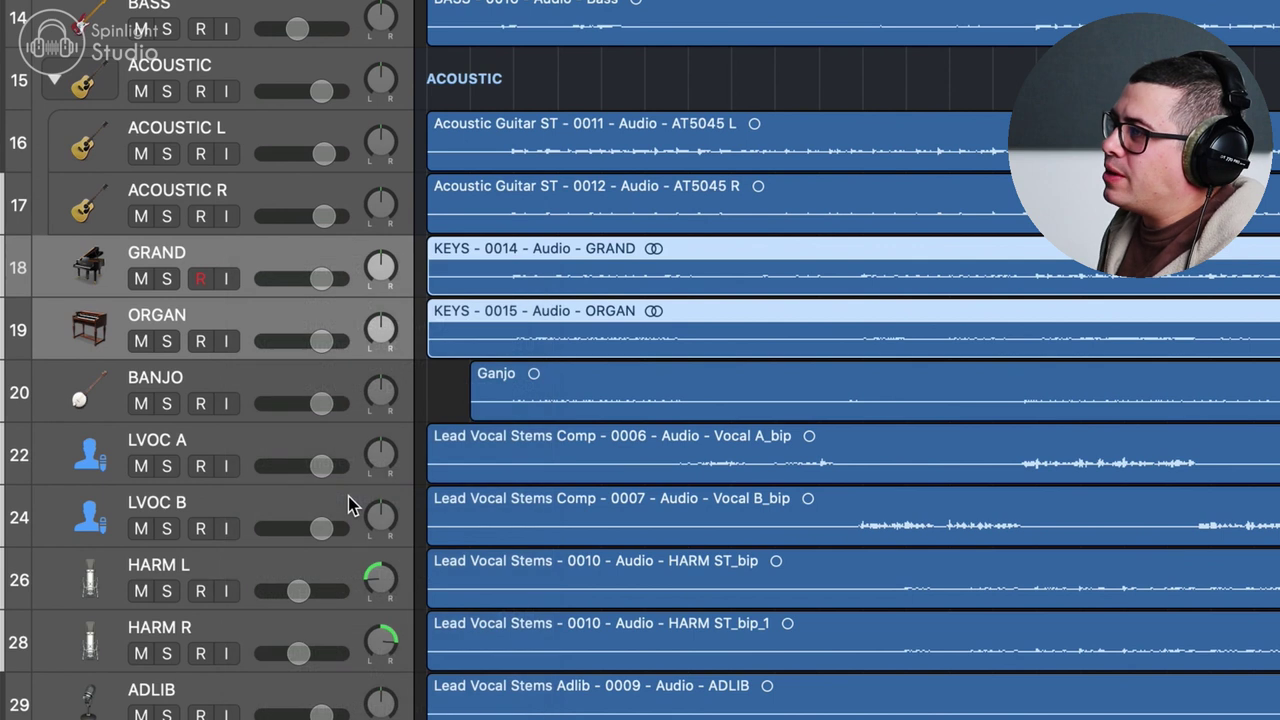
pyautogui.doubleClick(204, 248)
pyautogui.write('KEYS')
pyautogui.press('Return')
# Group the lead vocal, harmony and ADLIB tracks into a track stack named VOCALS and colour it dark yellow
pyautogui.click(110, 450)
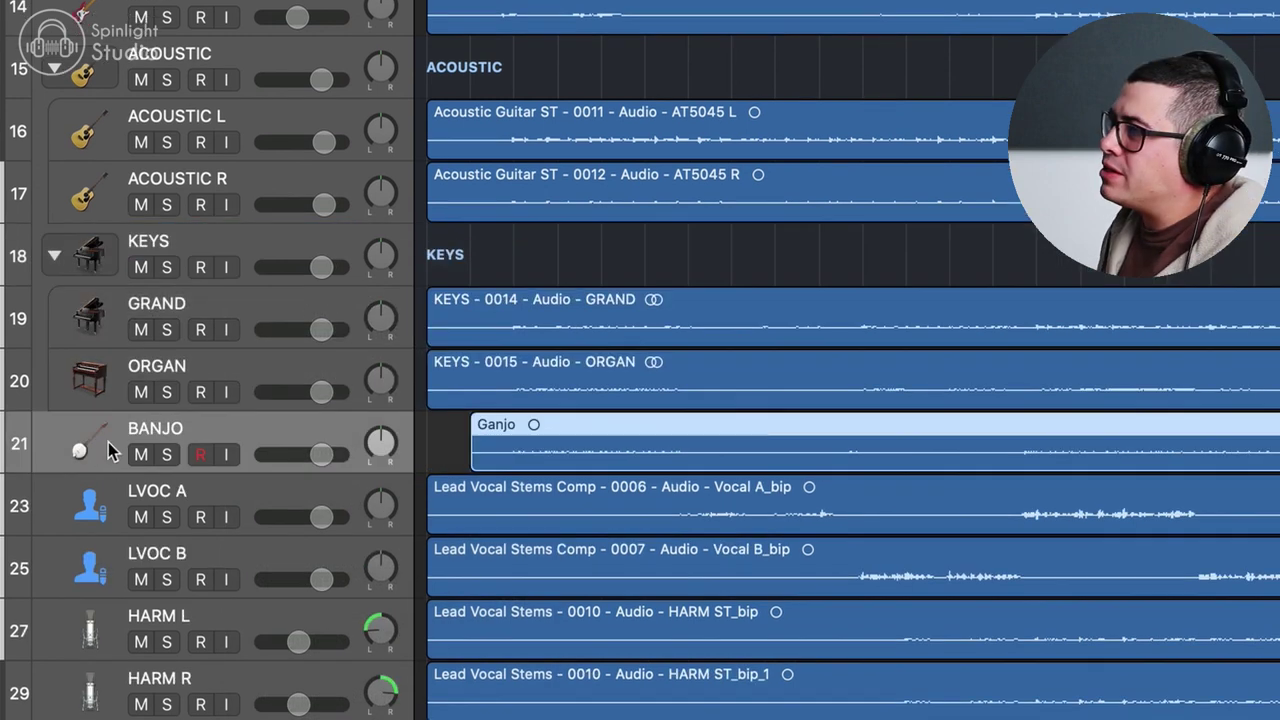
pyautogui.click(90, 508)
pyautogui.scroll(-2, 90, 520)
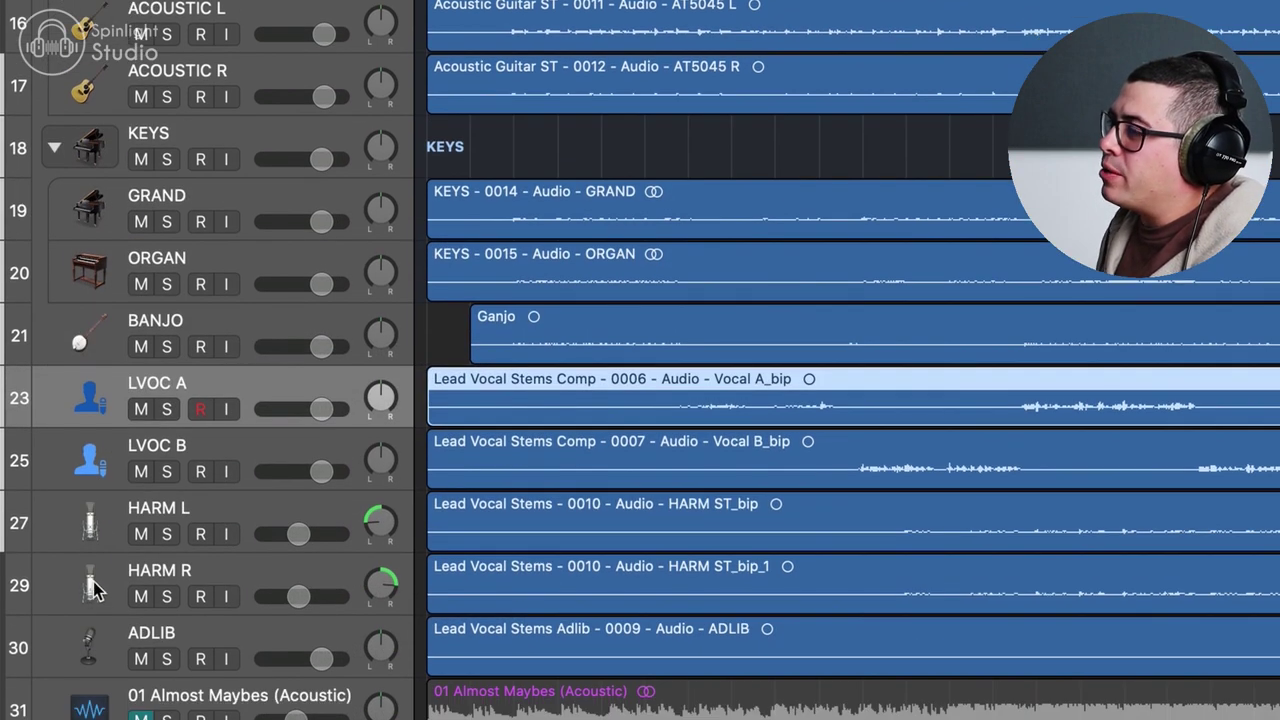
pyautogui.keyDown('shift'); pyautogui.click(95, 587); pyautogui.keyUp('shift')
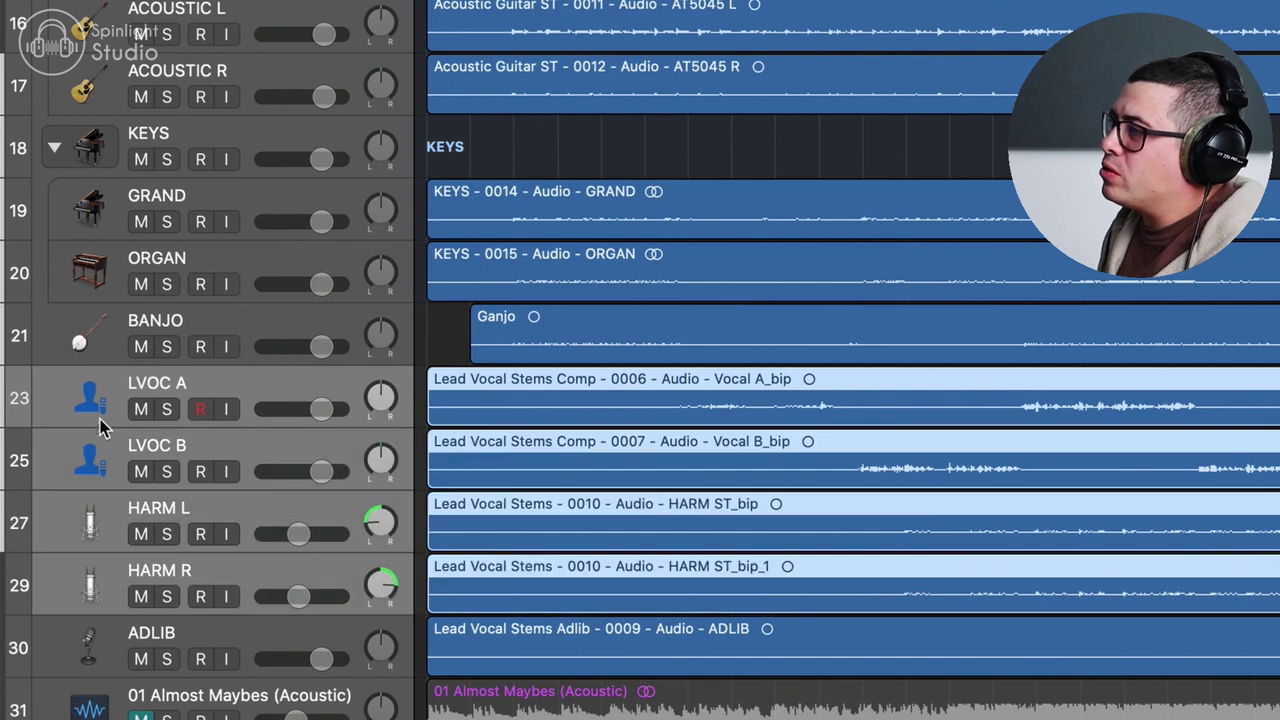
pyautogui.keyDown('shift'); pyautogui.click(90, 638); pyautogui.keyUp('shift')
pyautogui.rightClick(166, 390)
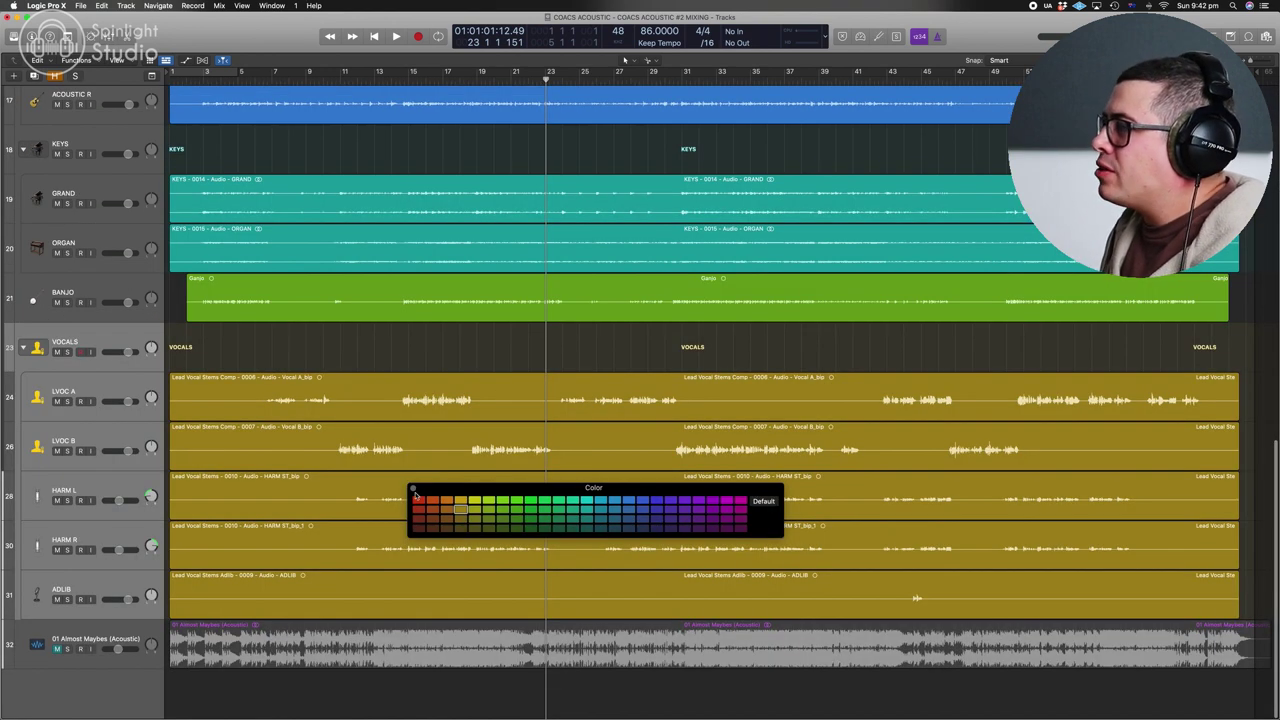
pyautogui.click(413, 489)
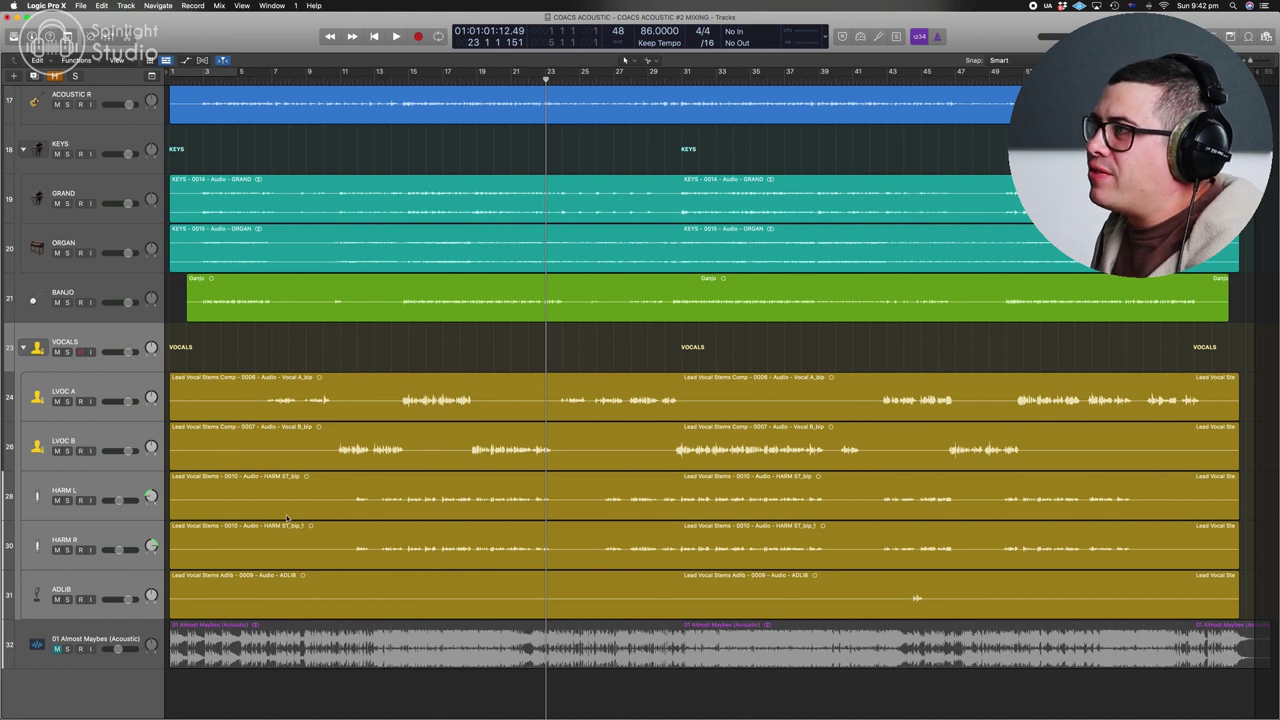
# Split the LVOC A, LVOC B, HARM L and HARM R regions just before the first sung phrase on each track
pyautogui.keyDown('super'); pyautogui.click(258, 414); pyautogui.keyUp('super')
pyautogui.keyDown('super'); pyautogui.click(331, 463); pyautogui.keyUp('super')
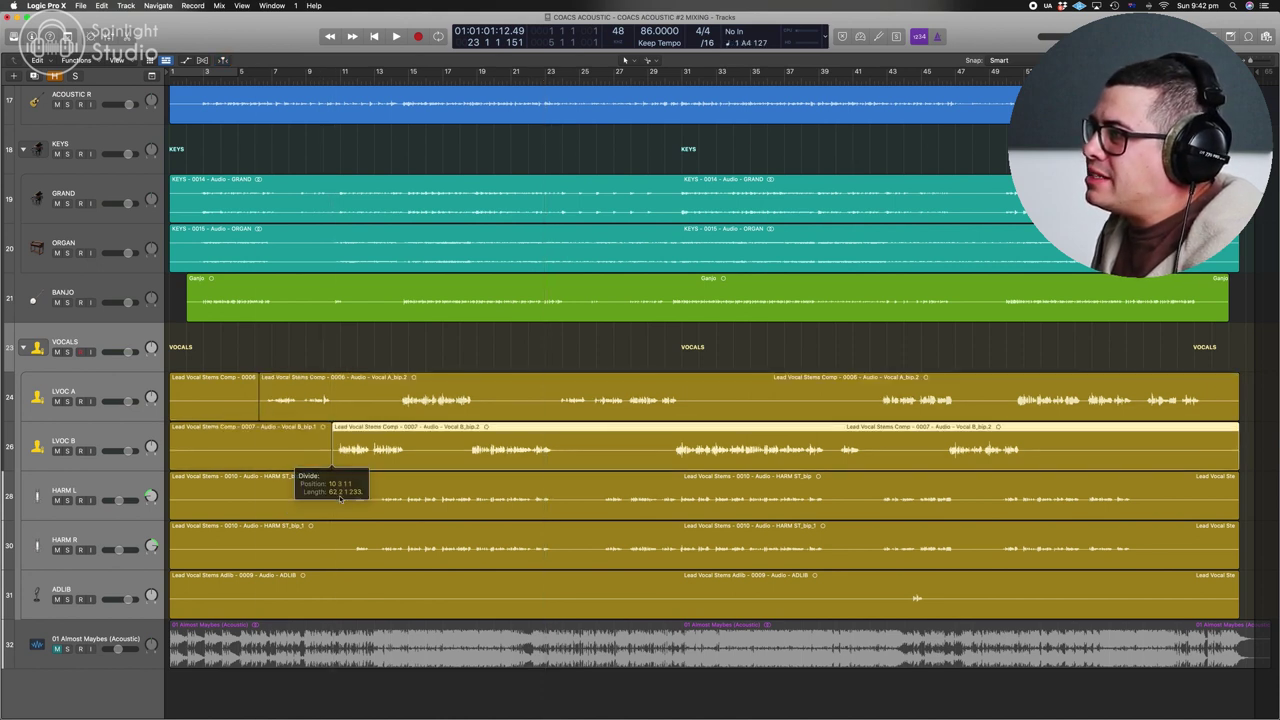
pyautogui.click(345, 493)
pyautogui.keyDown('shift'); pyautogui.click(351, 540); pyautogui.keyUp('shift')
pyautogui.keyDown('super'); pyautogui.click(349, 548); pyautogui.keyUp('super')
# Delete the silent opening pieces of the HARM R, HARM L, LVOC B and LVOC A regions
pyautogui.click(318, 542)
pyautogui.press('BackSpace')
pyautogui.click(300, 484)
pyautogui.press('BackSpace')
pyautogui.click(285, 440)
pyautogui.keyDown('shift'); pyautogui.click(240, 398); pyautogui.keyUp('shift')
pyautogui.press('BackSpace')
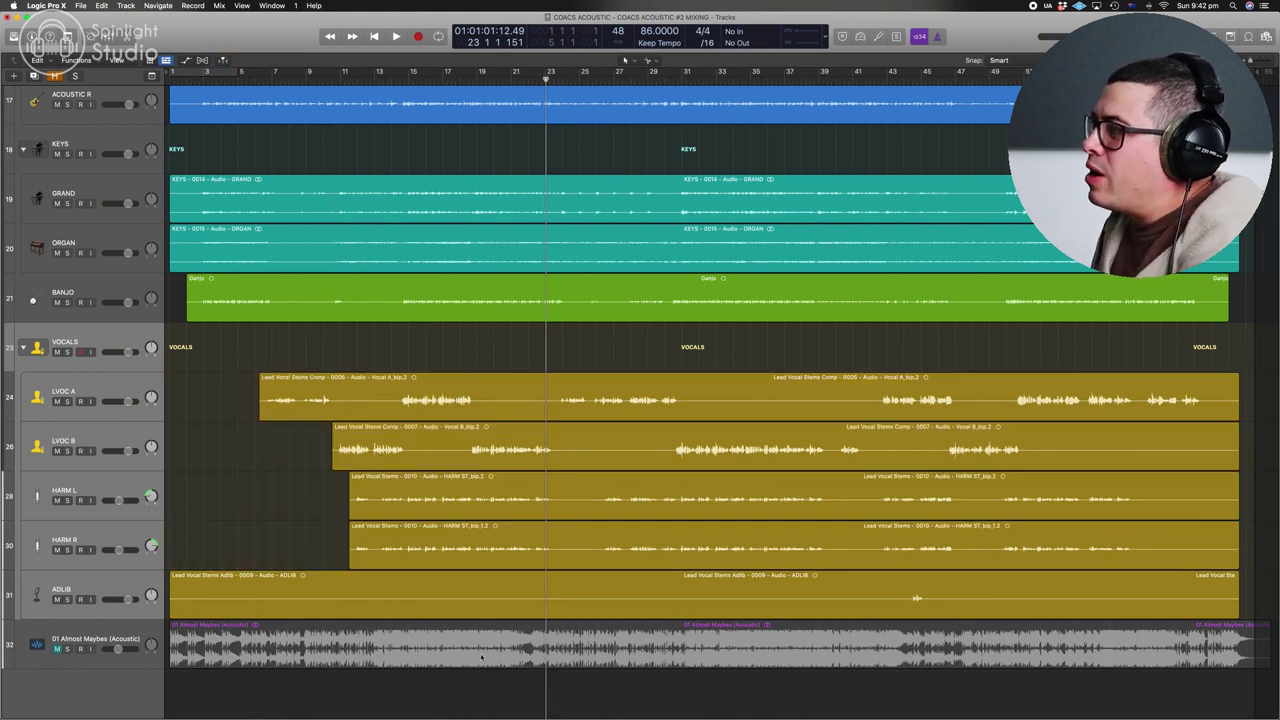
# Split the ADLIB region just before its phrase, and the last REVERSED 1 and REVERSED 2 regions after their first hit, near bar 48
pyautogui.click(913, 598)
pyautogui.scroll(10, 399, 288)
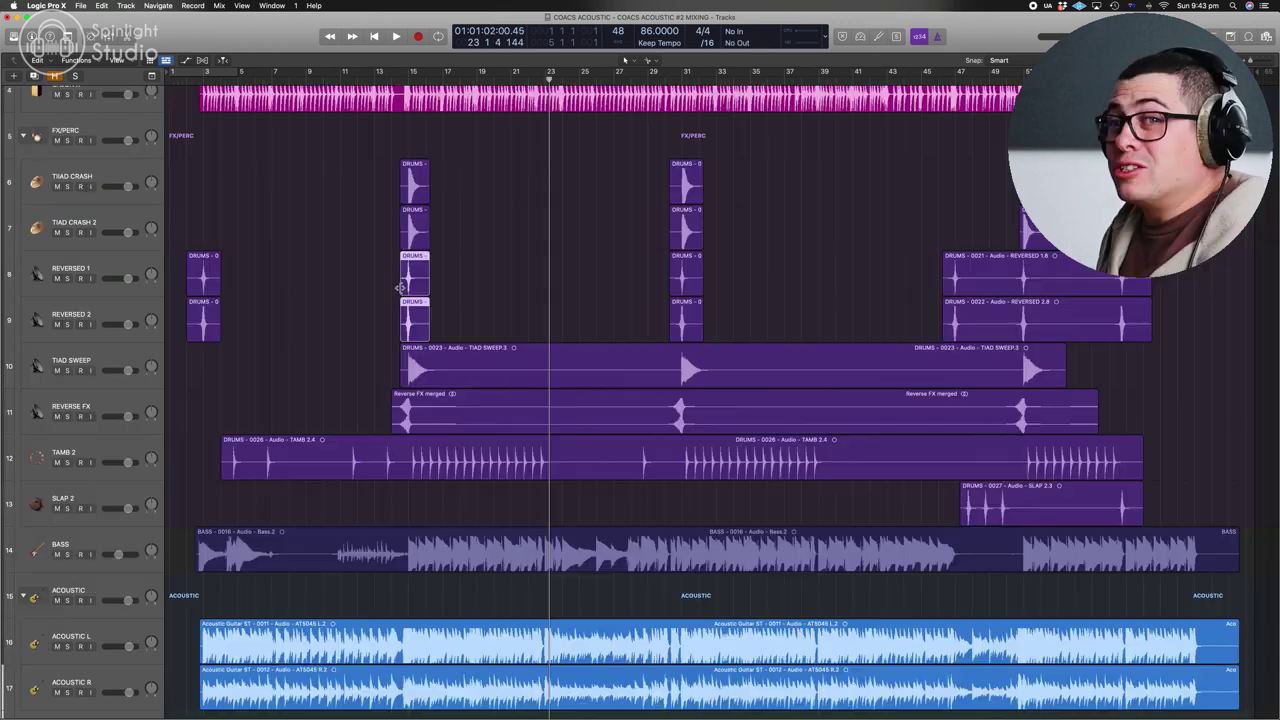
pyautogui.moveTo(973, 227); pyautogui.dragTo(978, 329)
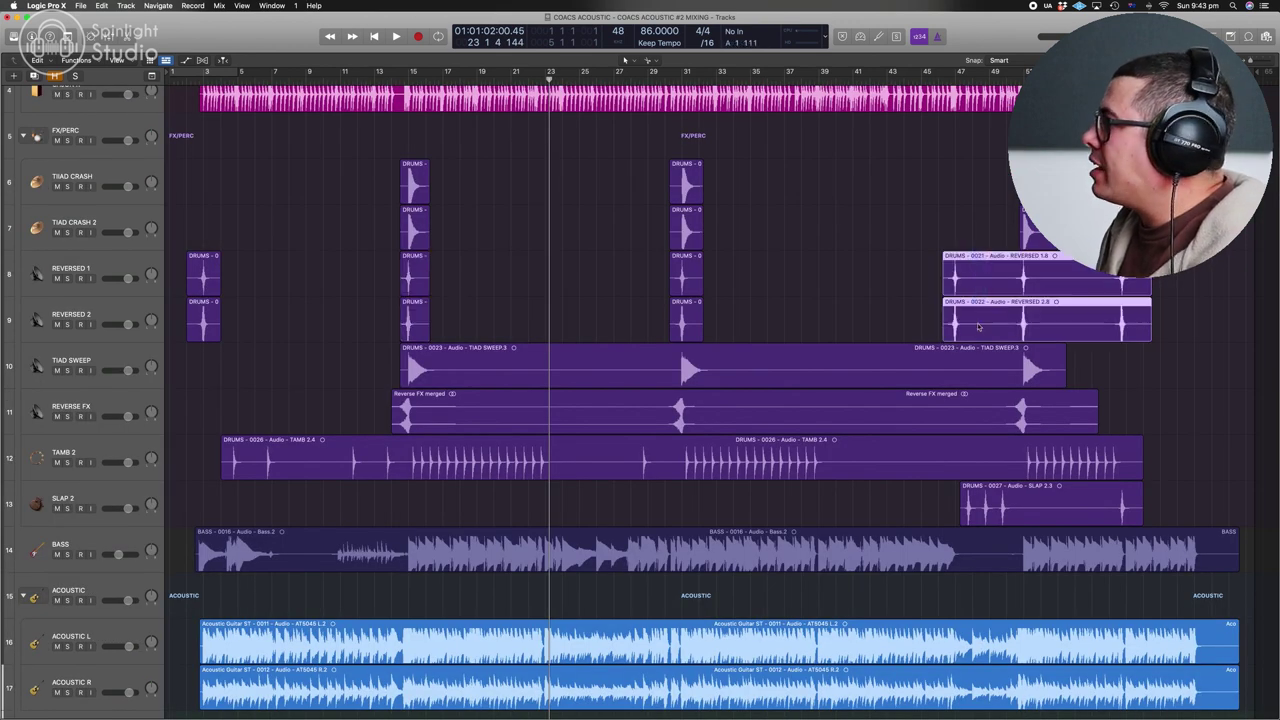
pyautogui.keyDown('super'); pyautogui.click(976, 330); pyautogui.keyUp('super')
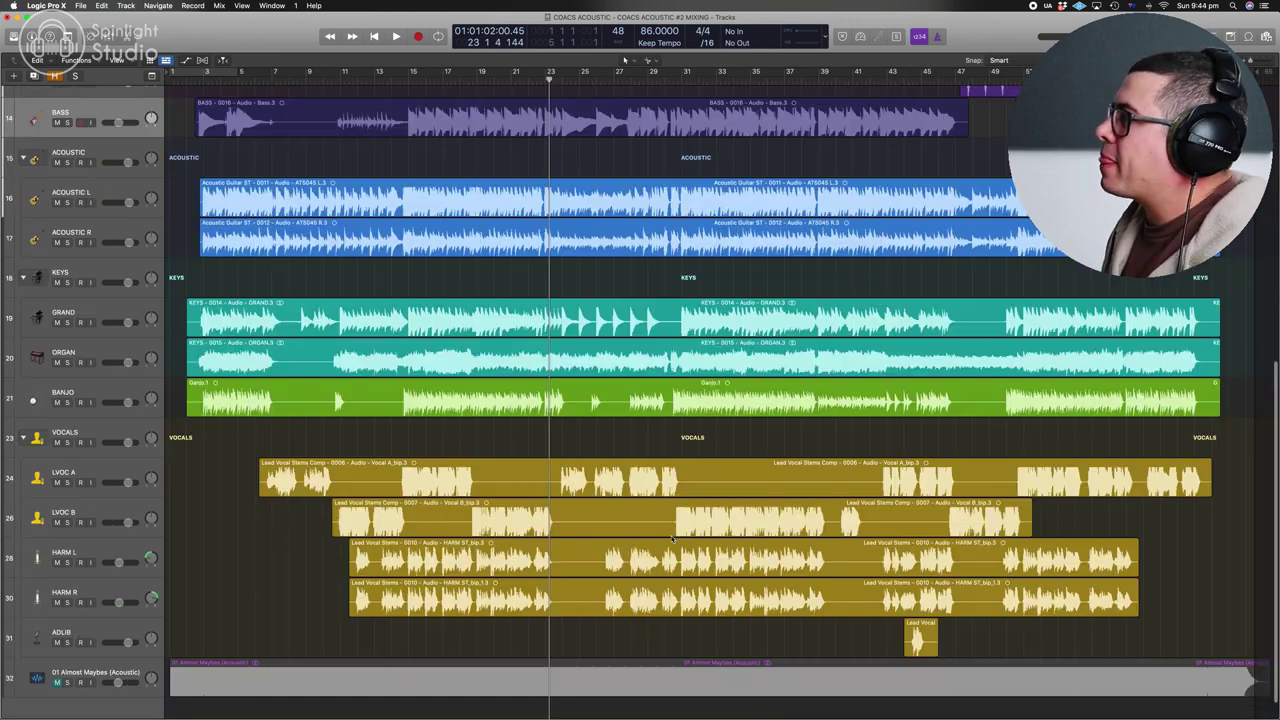
# Reduce the track height to fit nearly all tracks in view and enlarge the waveform display inside the regions
pyautogui.scroll(3, 677, 556)
pyautogui.scroll(8, 677, 556)
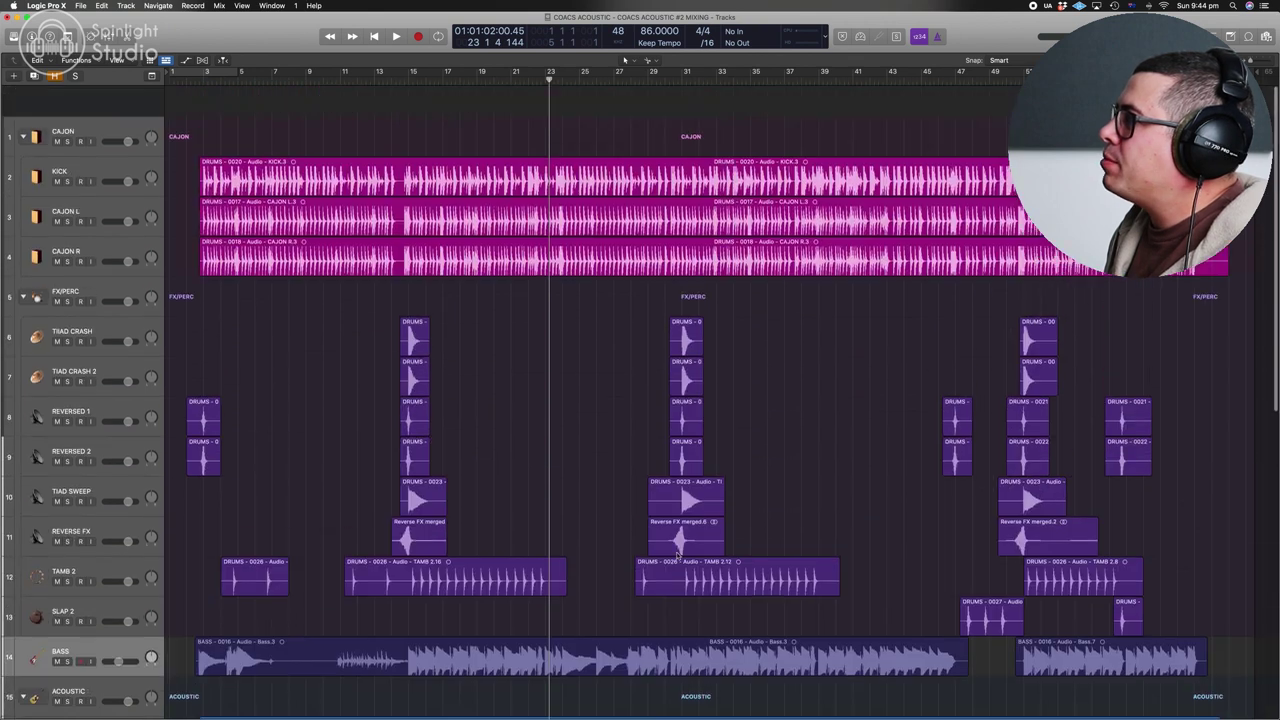
pyautogui.press('super+Up')
pyautogui.click(624, 60)
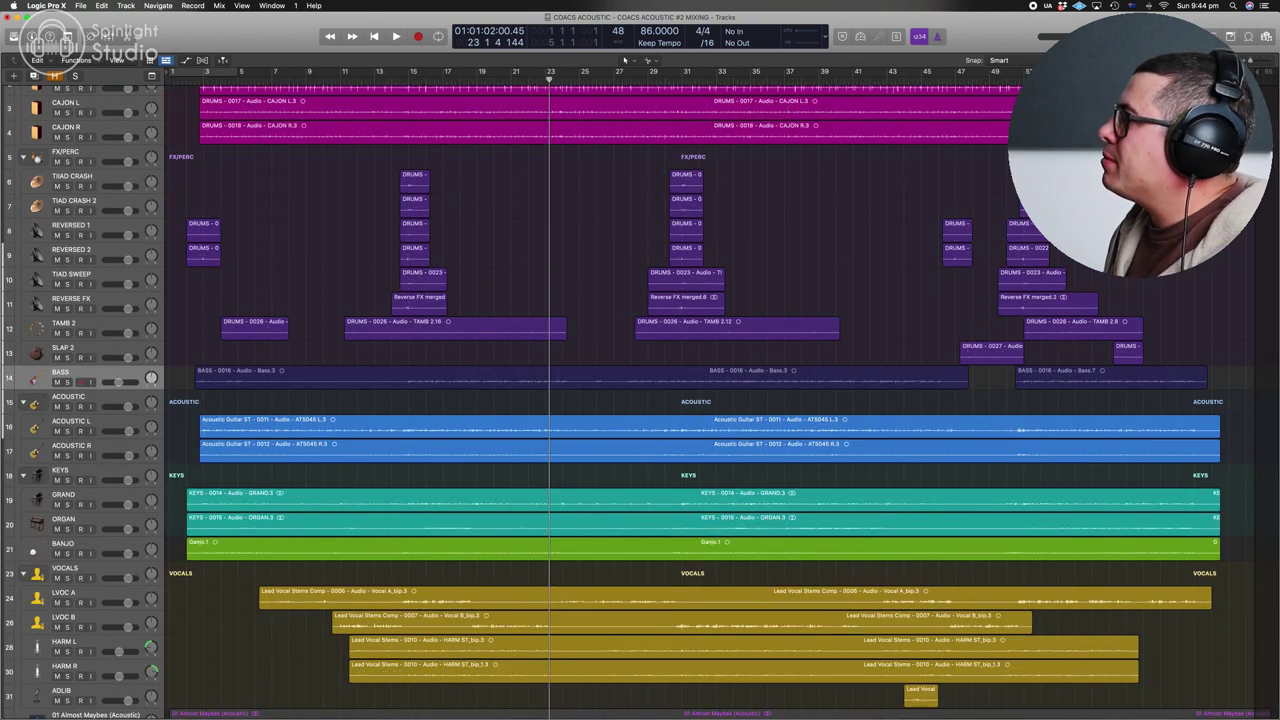
pyautogui.click(624, 60)
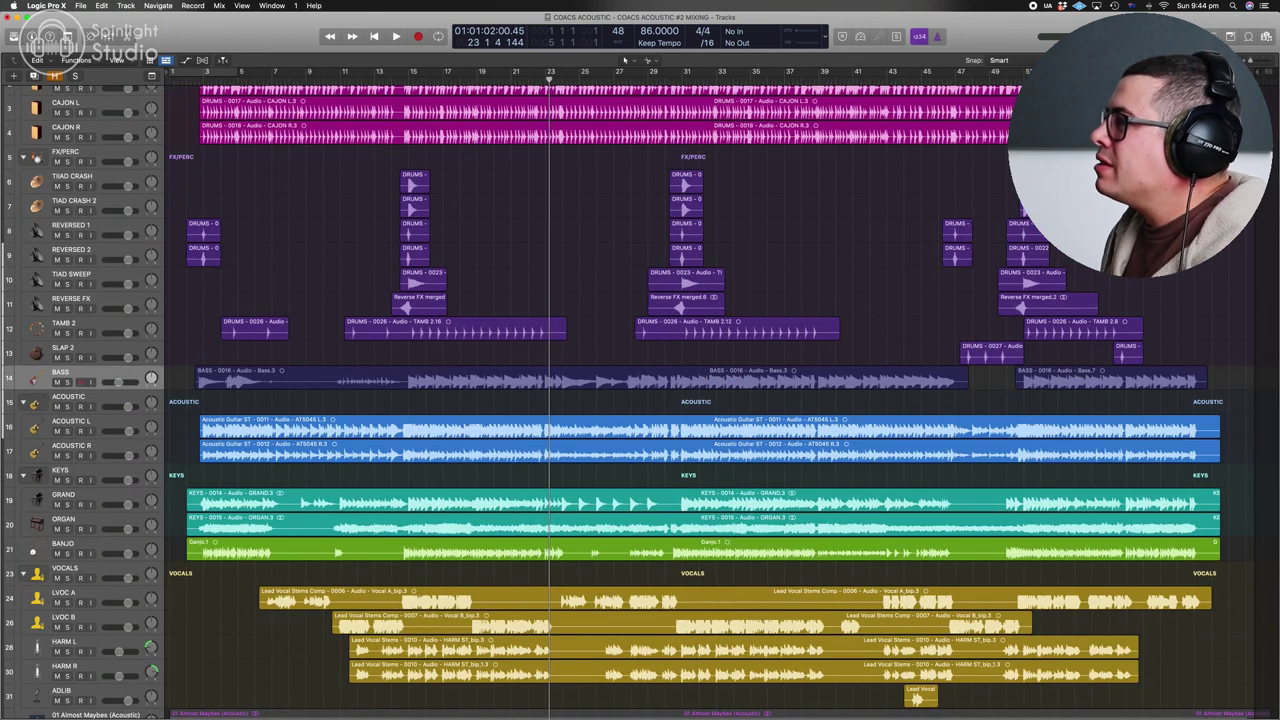
# Raise the CAJON L and CAJON R faders together to -0.2 dB and pan them to -64 and +63
pyautogui.press('x')
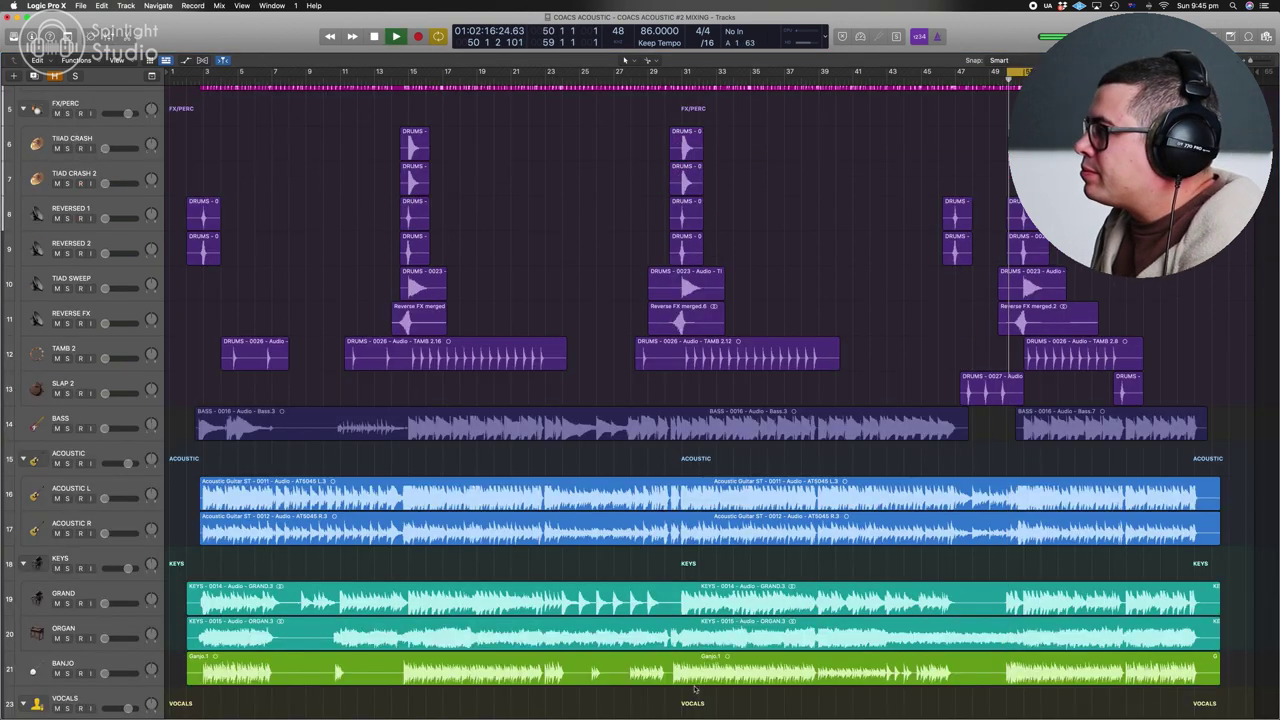
pyautogui.press('x')
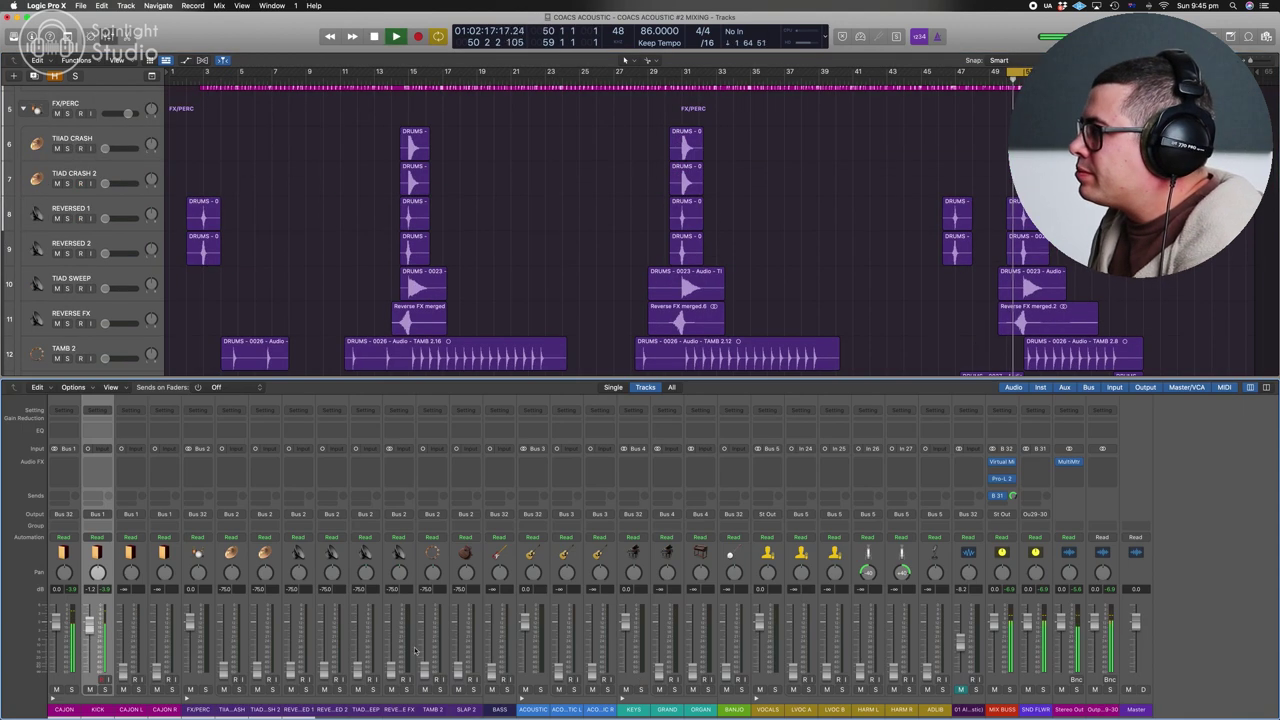
pyautogui.moveTo(138, 550); pyautogui.dragTo(160, 551)
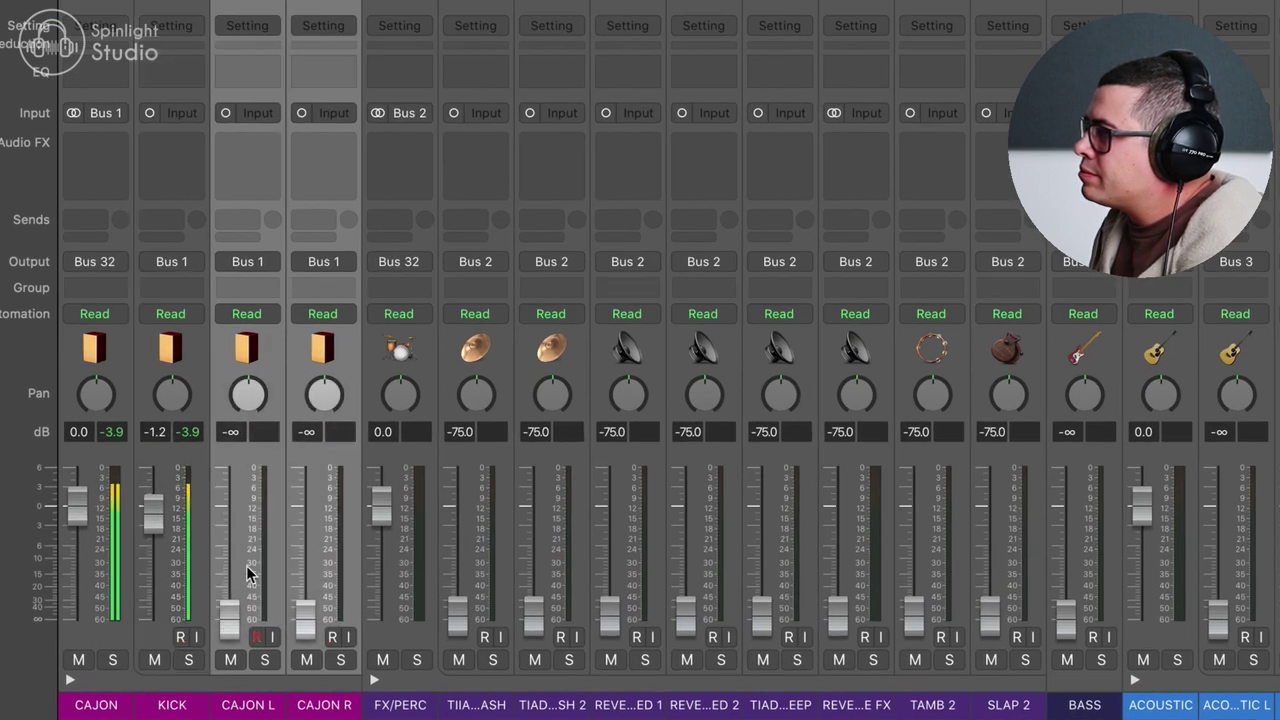
pyautogui.moveTo(232, 632); pyautogui.dragTo(232, 550)
pyautogui.moveTo(248, 380); pyautogui.dragTo(250, 415)
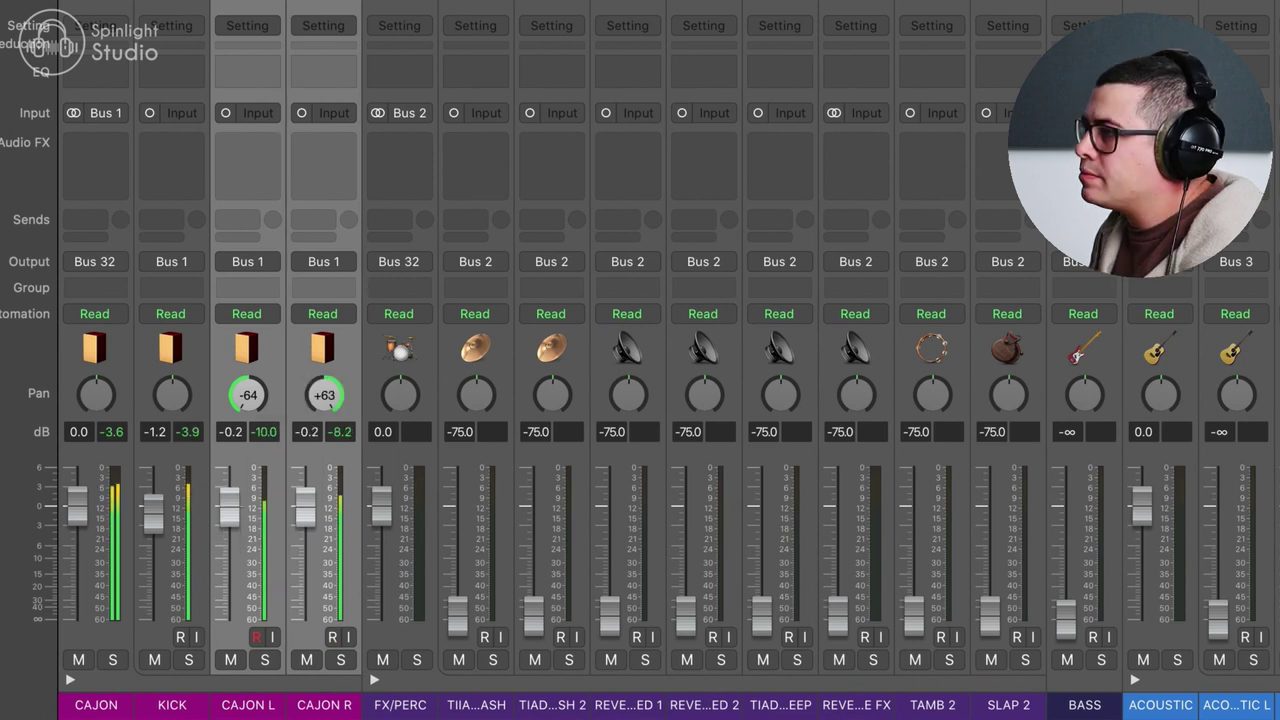
# Route CAJON L and CAJON R to Bus 6 and send the resulting CAJON OVERHEAD aux to Bus 1 (CAJON)
pyautogui.click(265, 262)
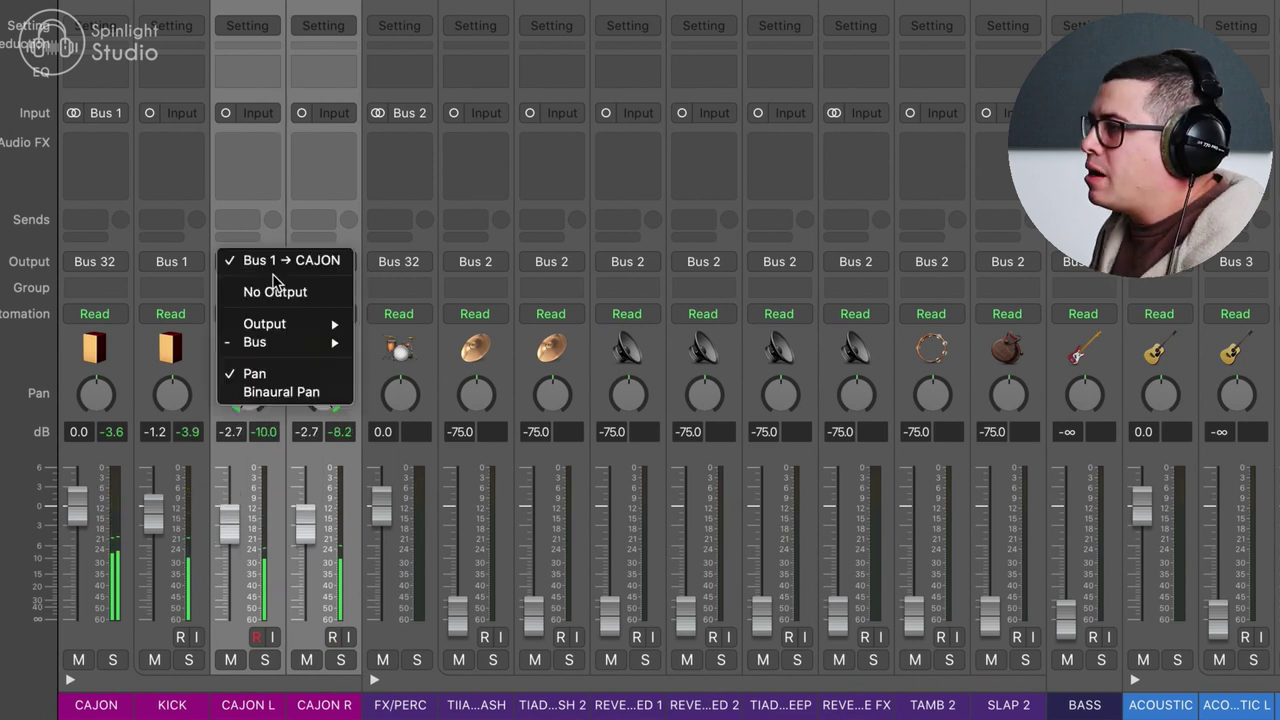
pyautogui.moveTo(281, 342)
pyautogui.click(398, 95)
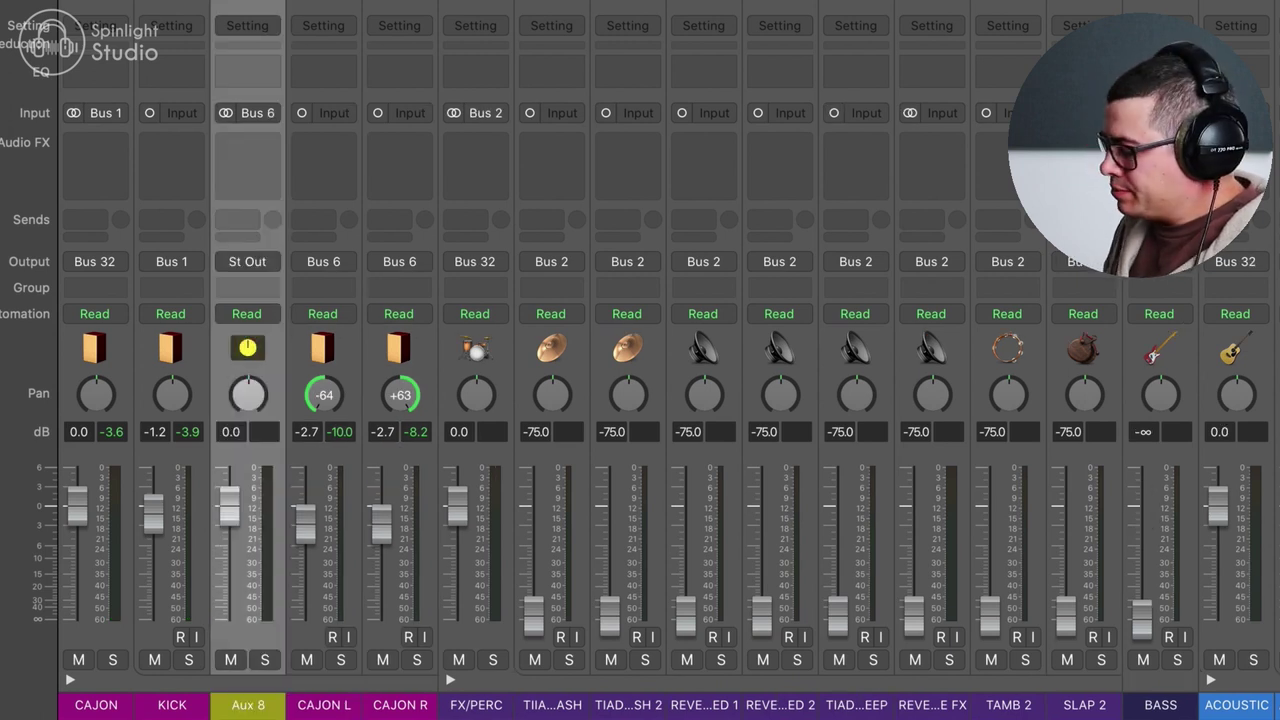
pyautogui.click(247, 261)
pyautogui.moveTo(300, 342)
pyautogui.moveTo(450, 6)
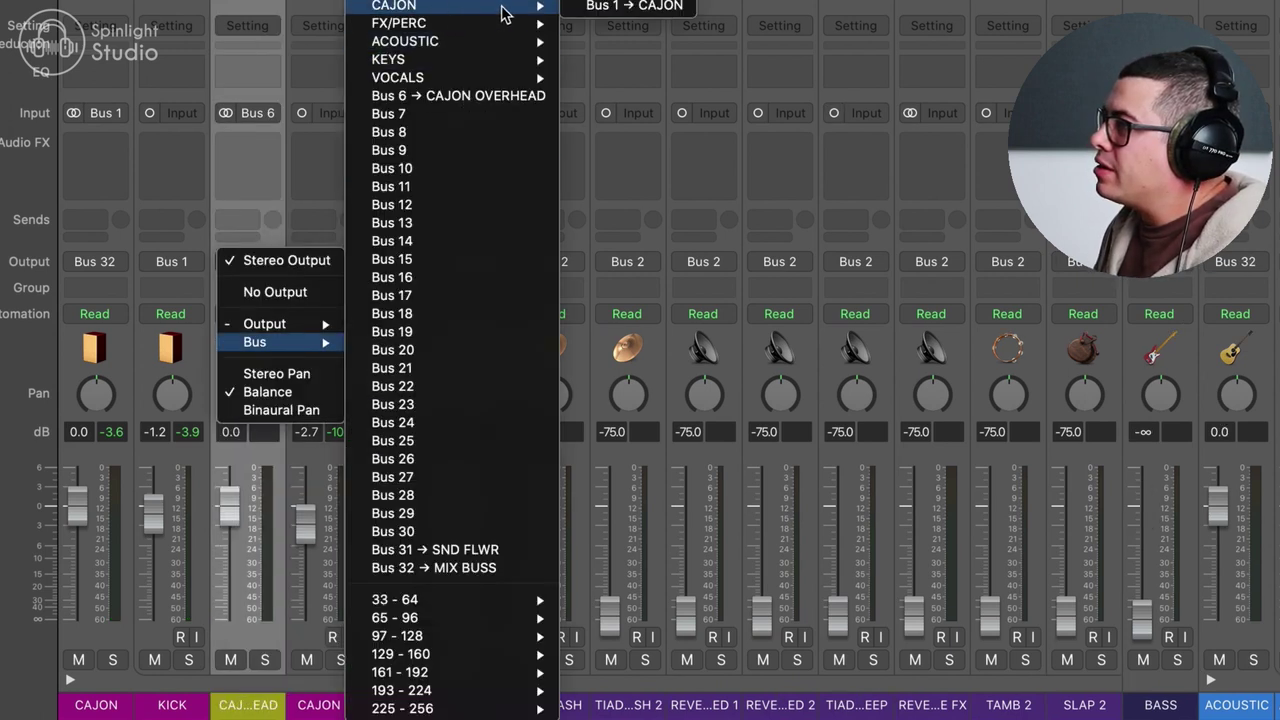
pyautogui.click(655, 7)
# Raise the TIAD CRASH and TIAD CRASH 2 faders together to -4.4 dB and pan them to -42 and +43
pyautogui.moveTo(545, 340); pyautogui.dragTo(629, 355)
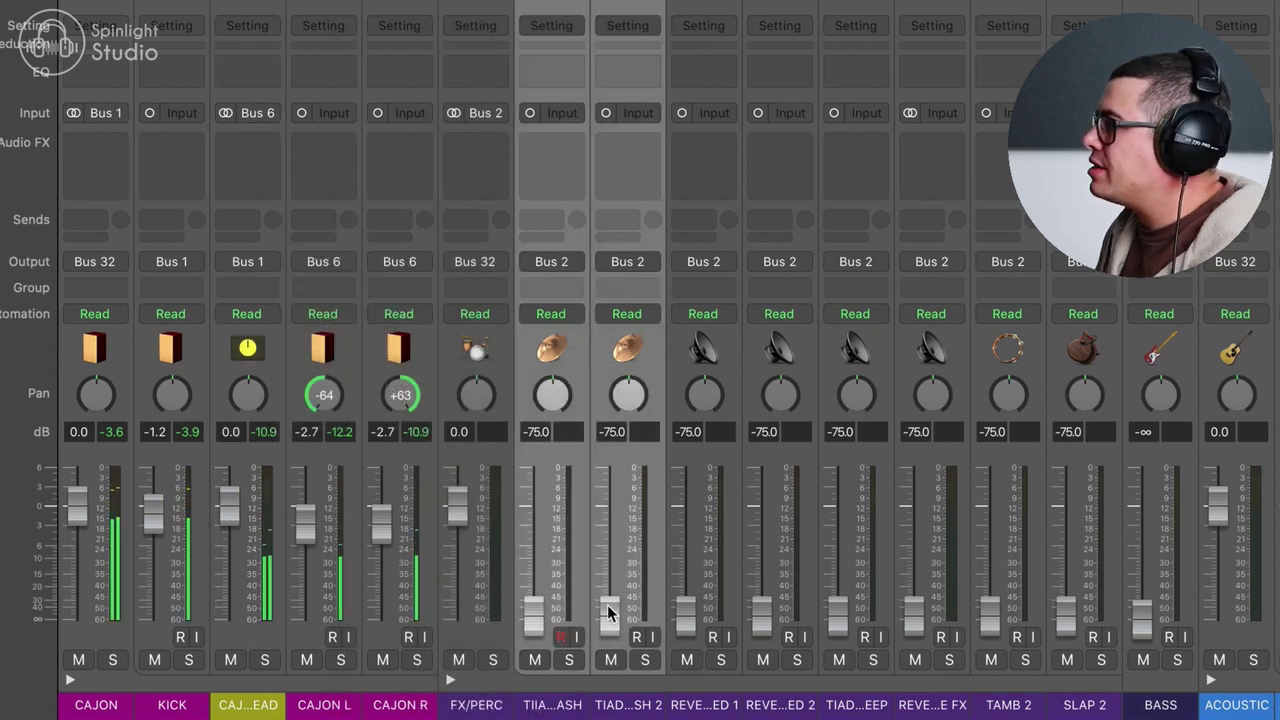
pyautogui.moveTo(608, 615); pyautogui.dragTo(608, 522)
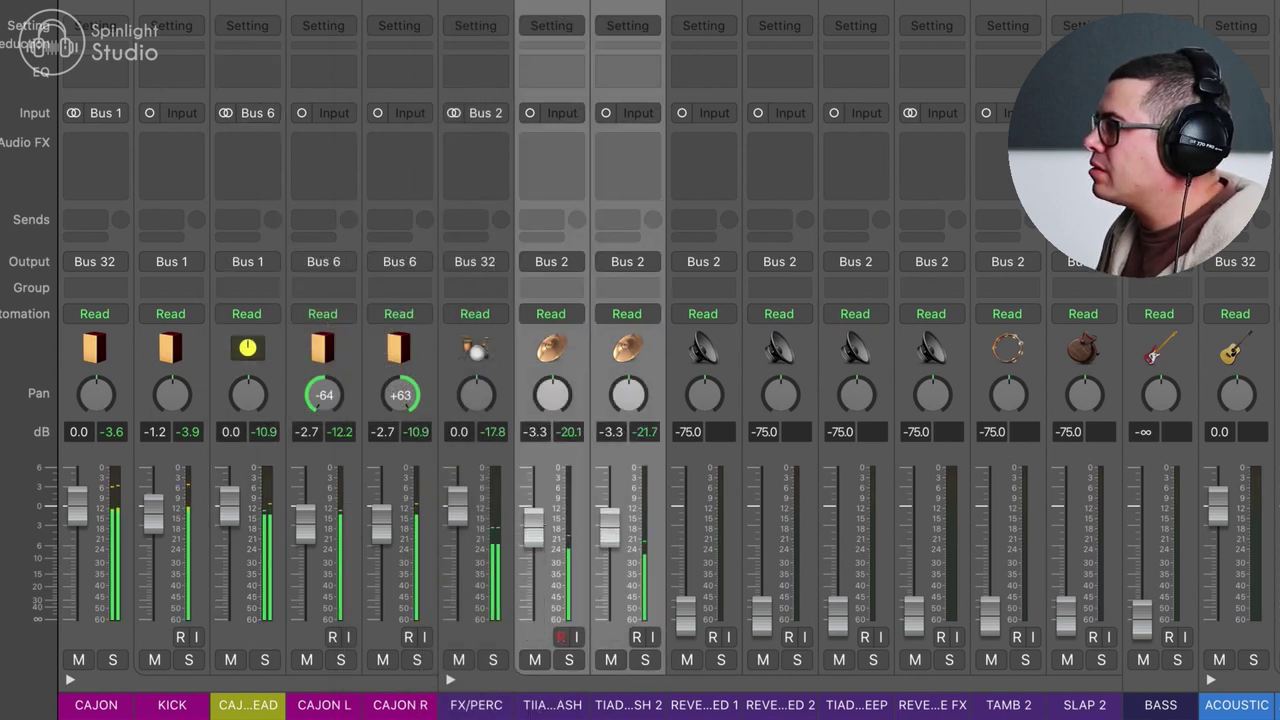
pyautogui.click(563, 344)
pyautogui.moveTo(548, 395); pyautogui.dragTo(614, 480)
pyautogui.moveTo(633, 388); pyautogui.dragTo(844, 34)
pyautogui.keyDown('shift'); pyautogui.click(614, 537); pyautogui.keyUp('shift')
pyautogui.moveTo(614, 537)
pyautogui.mouseDown()
pyautogui.moveTo(612, 523)
pyautogui.moveTo(613, 539)
pyautogui.mouseUp()
pyautogui.click(580, 410)
pyautogui.moveTo(554, 395); pyautogui.dragTo(557, 369)
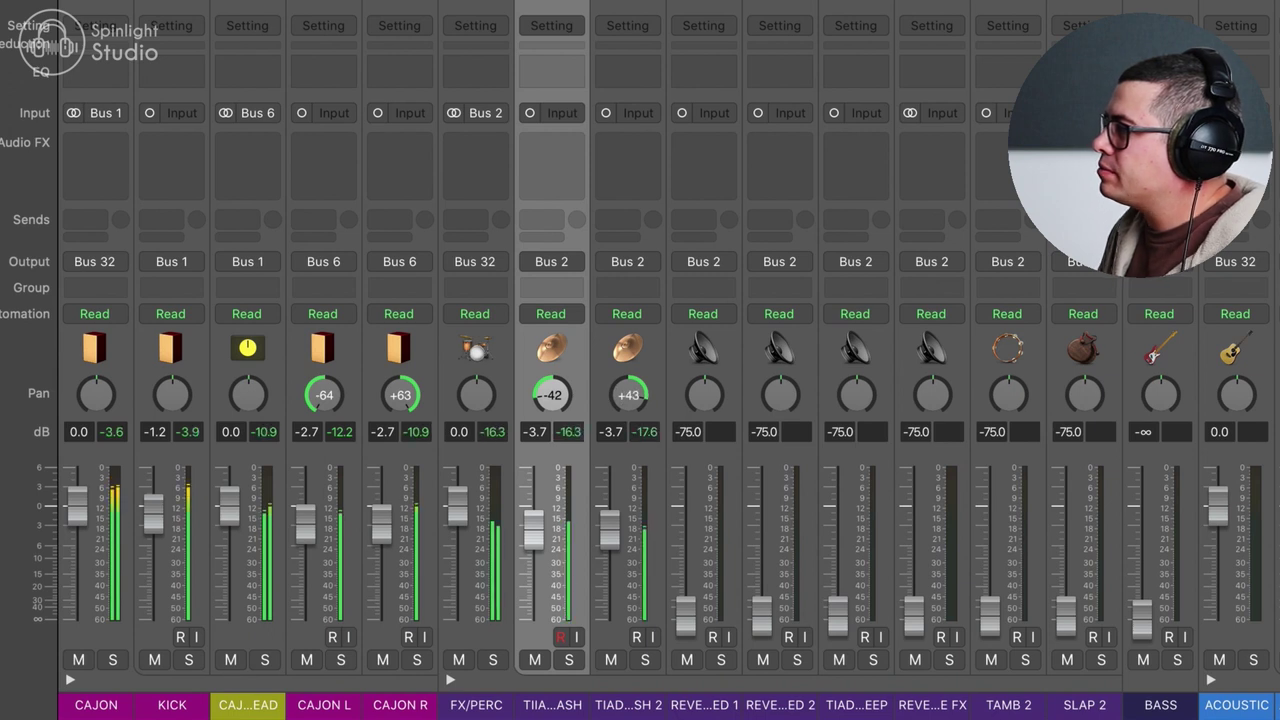
pyautogui.moveTo(631, 390); pyautogui.dragTo(631, 380)
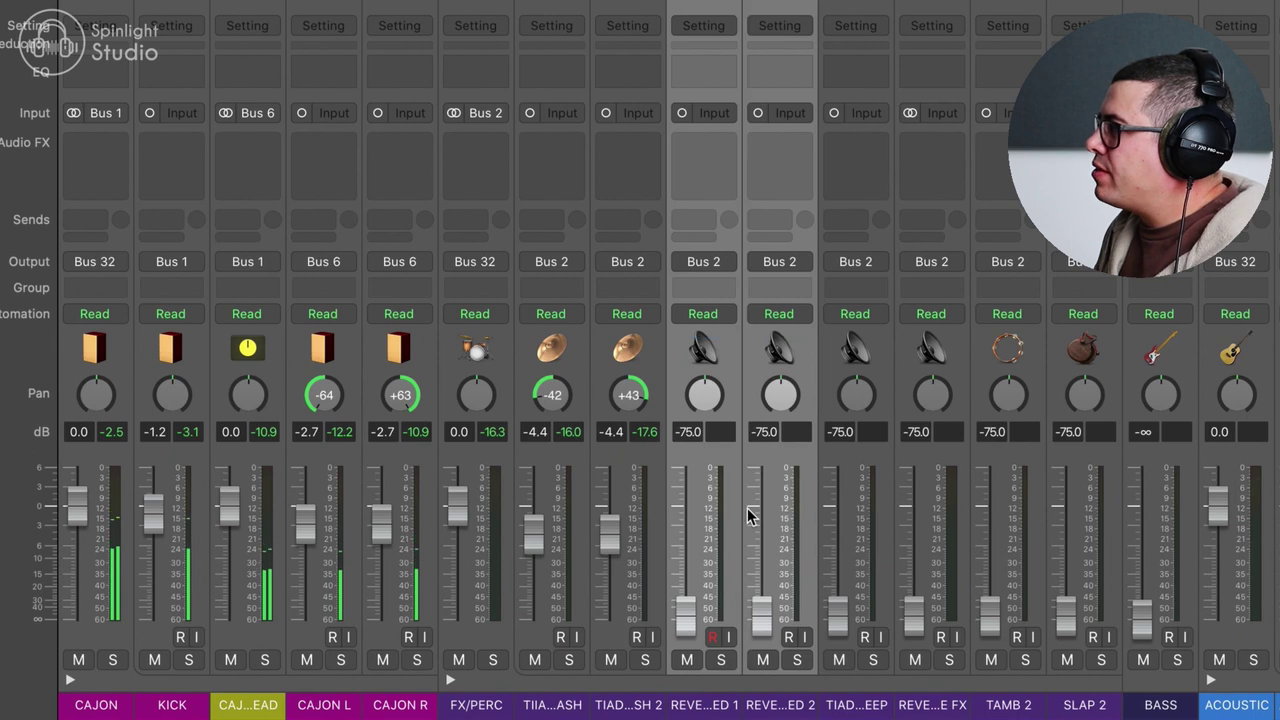
# Set REVERSED 1 to -4.0 dB panned to -22, and REVERSED 2 to -6.6 dB panned to +18
pyautogui.moveTo(757, 548); pyautogui.dragTo(757, 463)
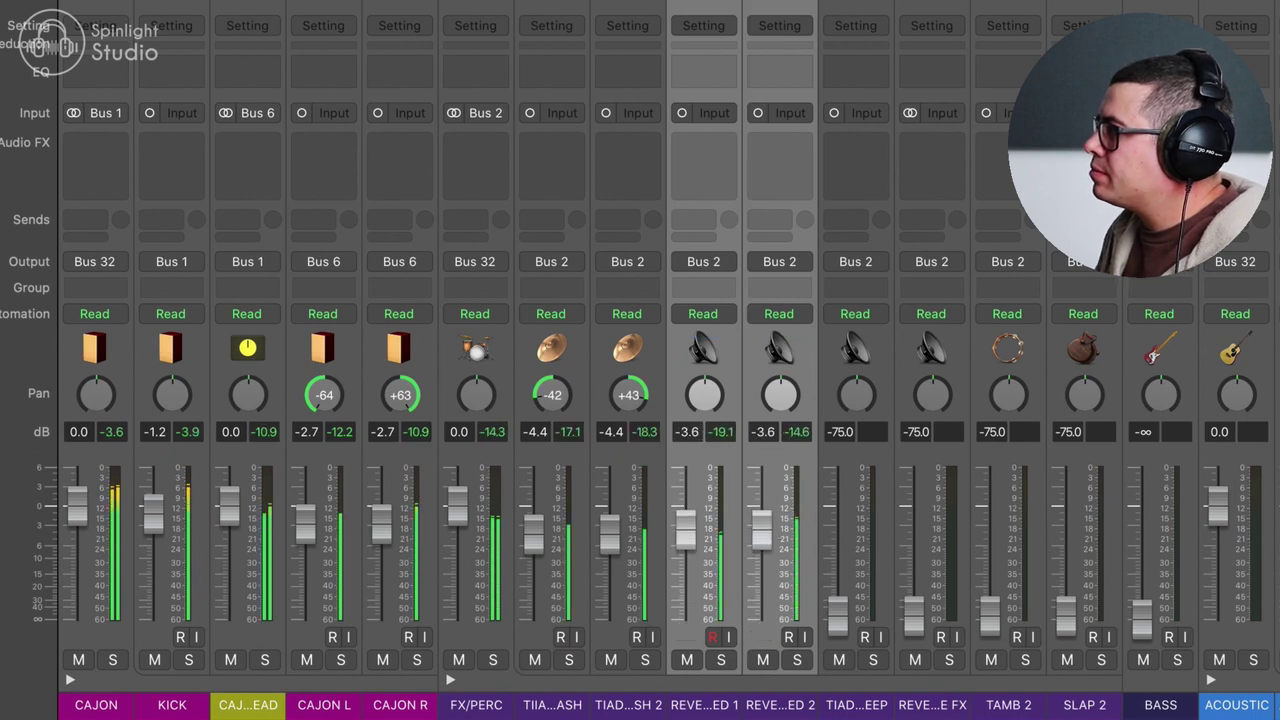
pyautogui.moveTo(762, 530); pyautogui.dragTo(762, 544)
pyautogui.hscroll(-10, 661, 294)
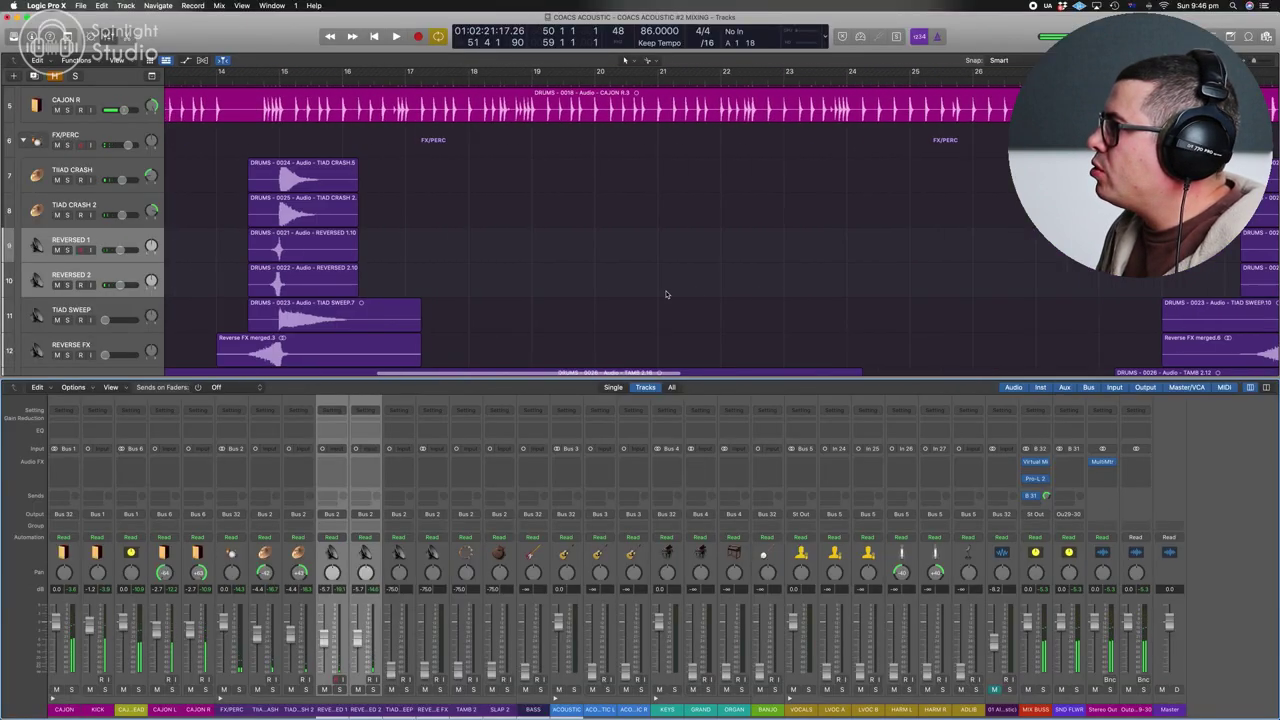
pyautogui.hscroll(10, 666, 294)
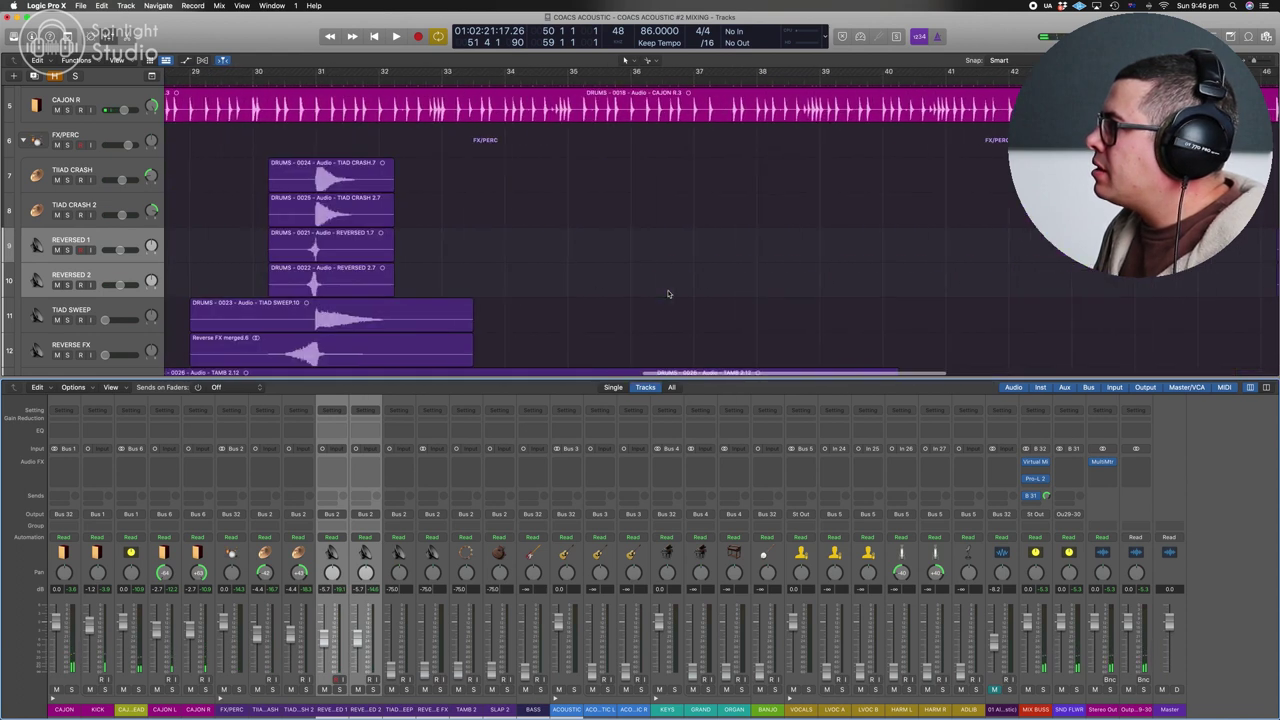
pyautogui.hscroll(10, 668, 293)
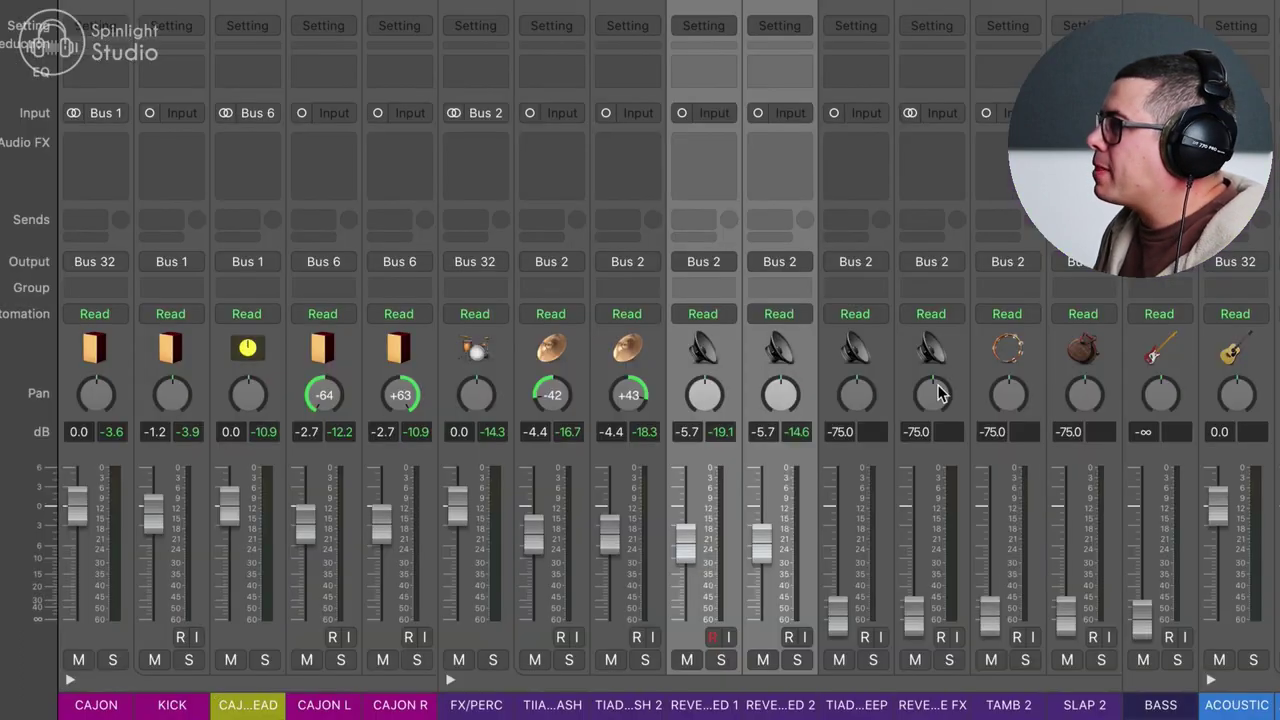
pyautogui.click(708, 398)
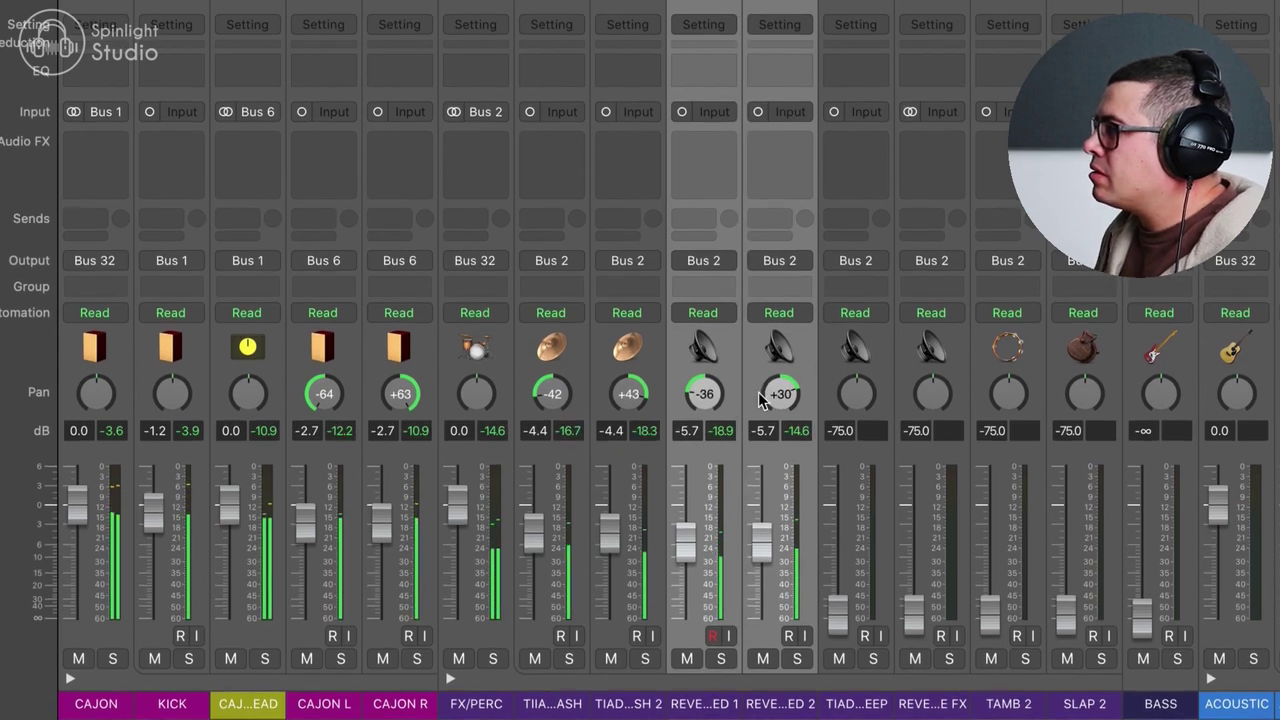
pyautogui.click(700, 398)
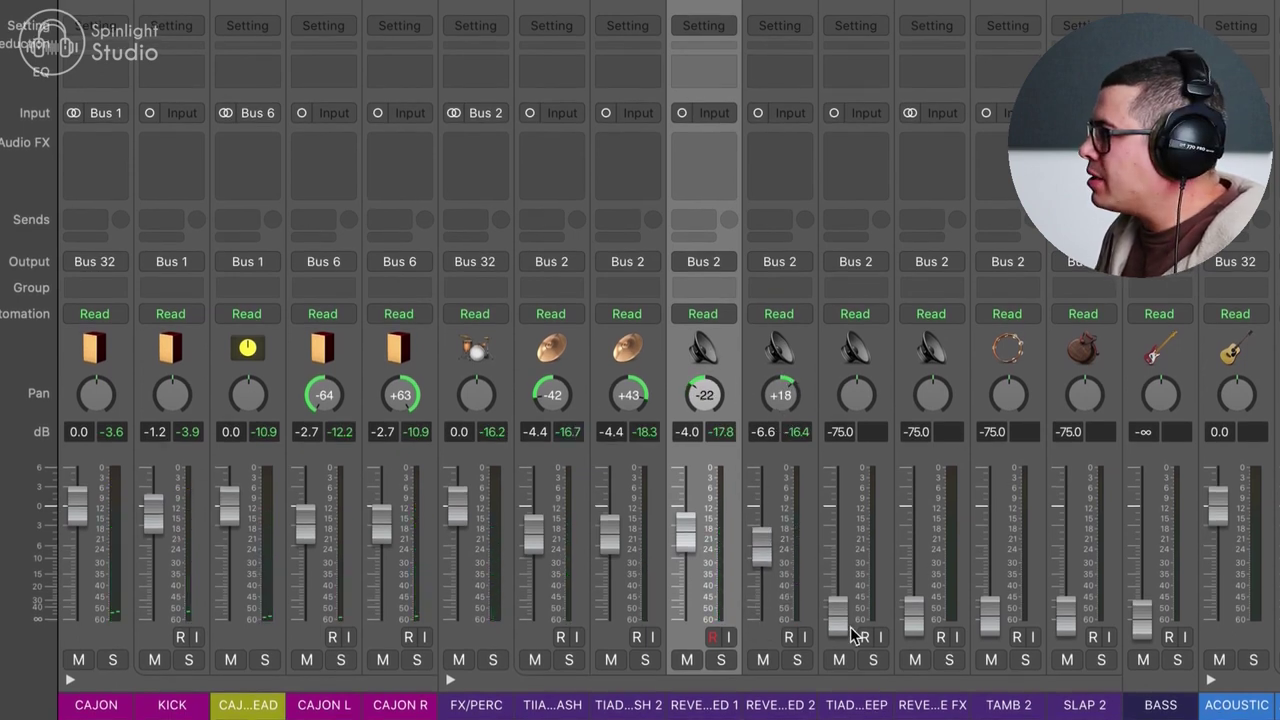
# Set the TIAD SWEEP fader to -5.2 dB and the REVERSE FX fader to -10.4 dB
pyautogui.moveTo(838, 630); pyautogui.dragTo(840, 552)
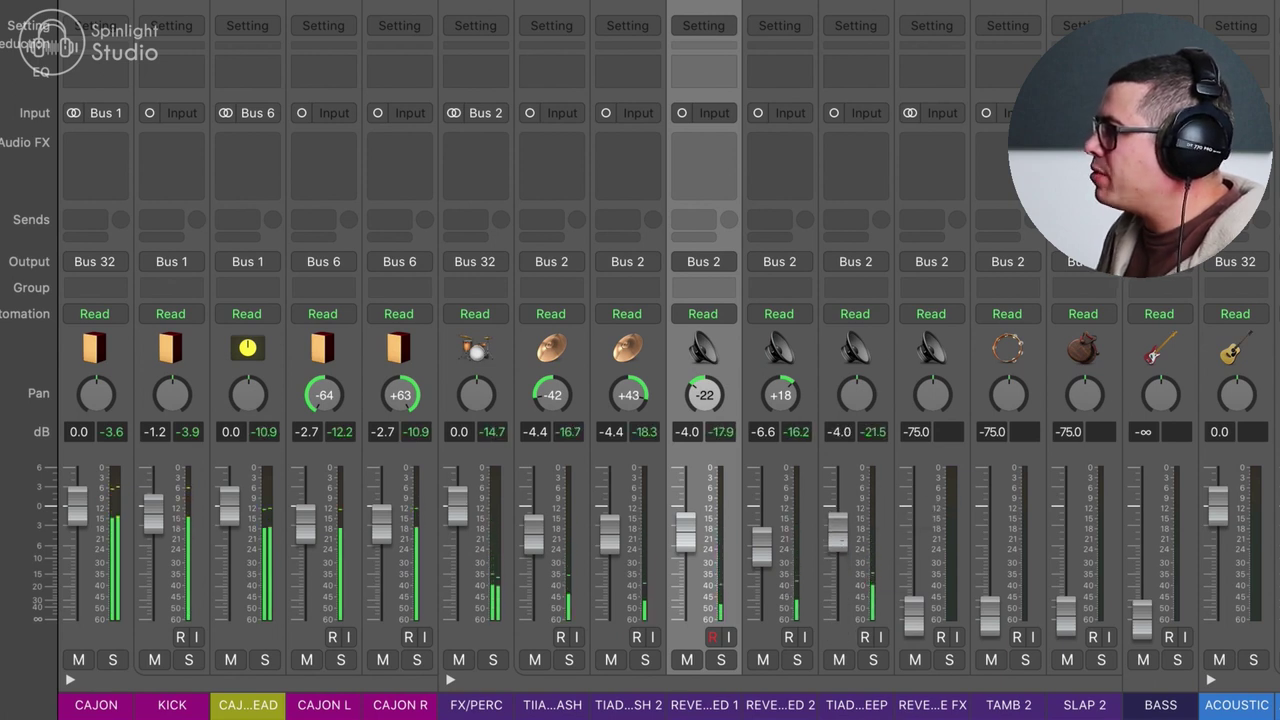
pyautogui.moveTo(841, 539)
pyautogui.mouseDown()
pyautogui.moveTo(842, 520)
pyautogui.moveTo(838, 530)
pyautogui.mouseUp()
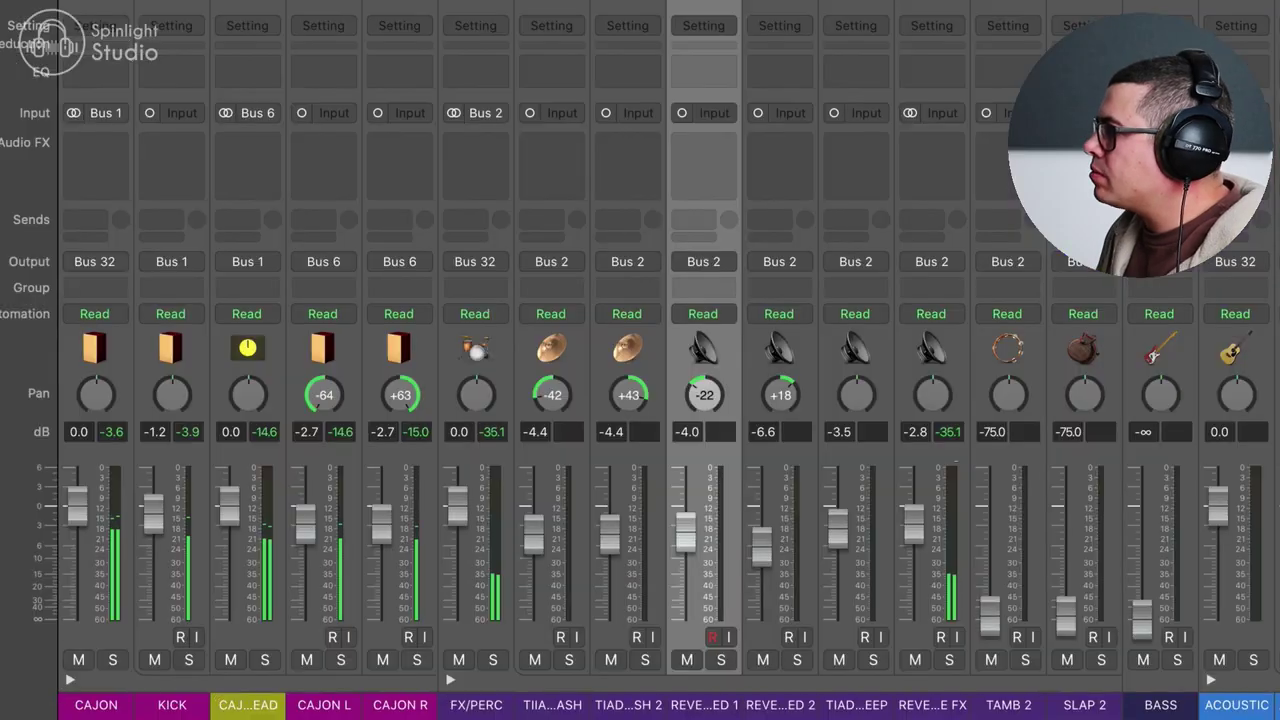
pyautogui.moveTo(424, 629); pyautogui.dragTo(424, 641)
pyautogui.moveTo(914, 548); pyautogui.dragTo(914, 559)
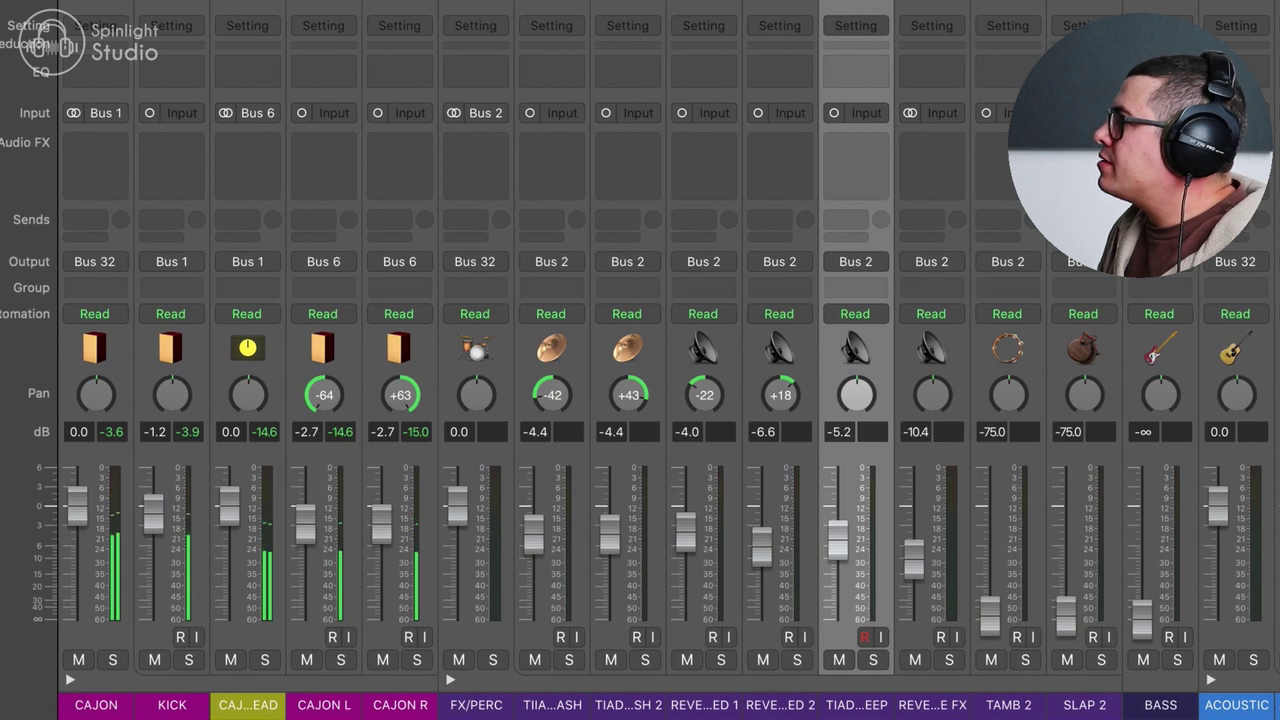
# Set TAMB 2 to 0.5 dB panned to +31, and raise the SLAP 2 fader to about 2.7 dB
pyautogui.moveTo(555, 518); pyautogui.dragTo(555, 491)
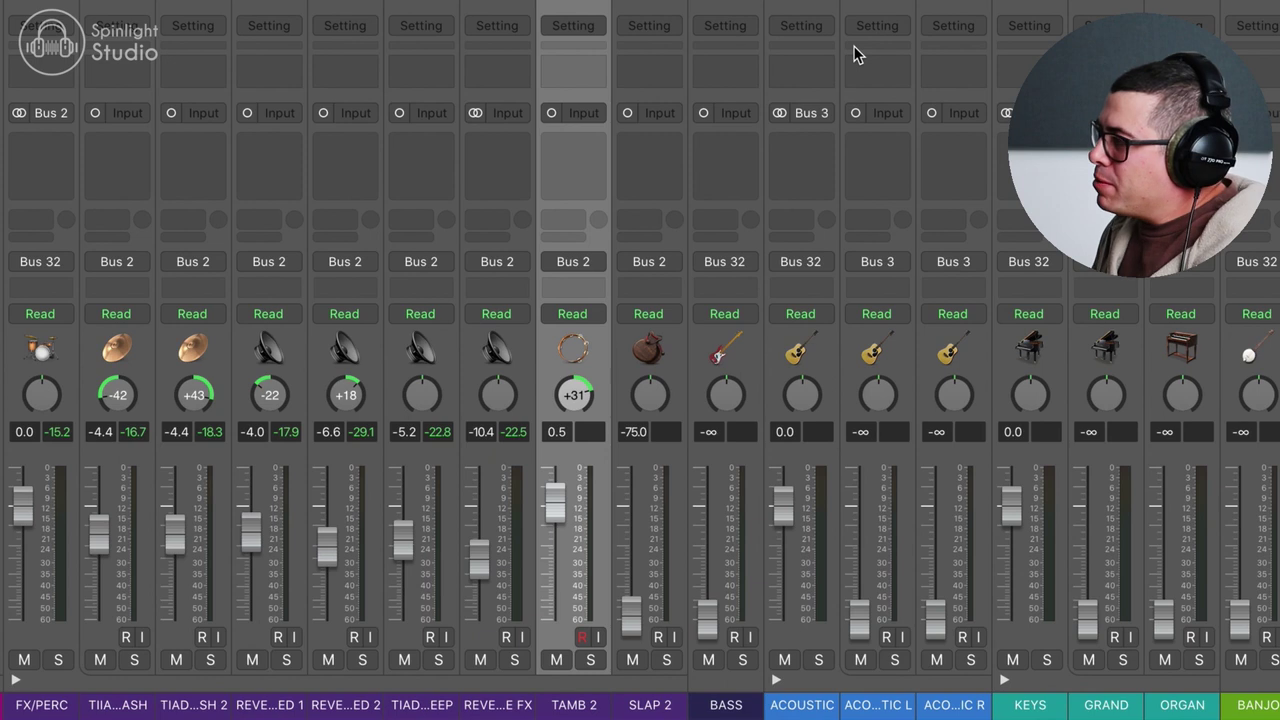
pyautogui.click(646, 510)
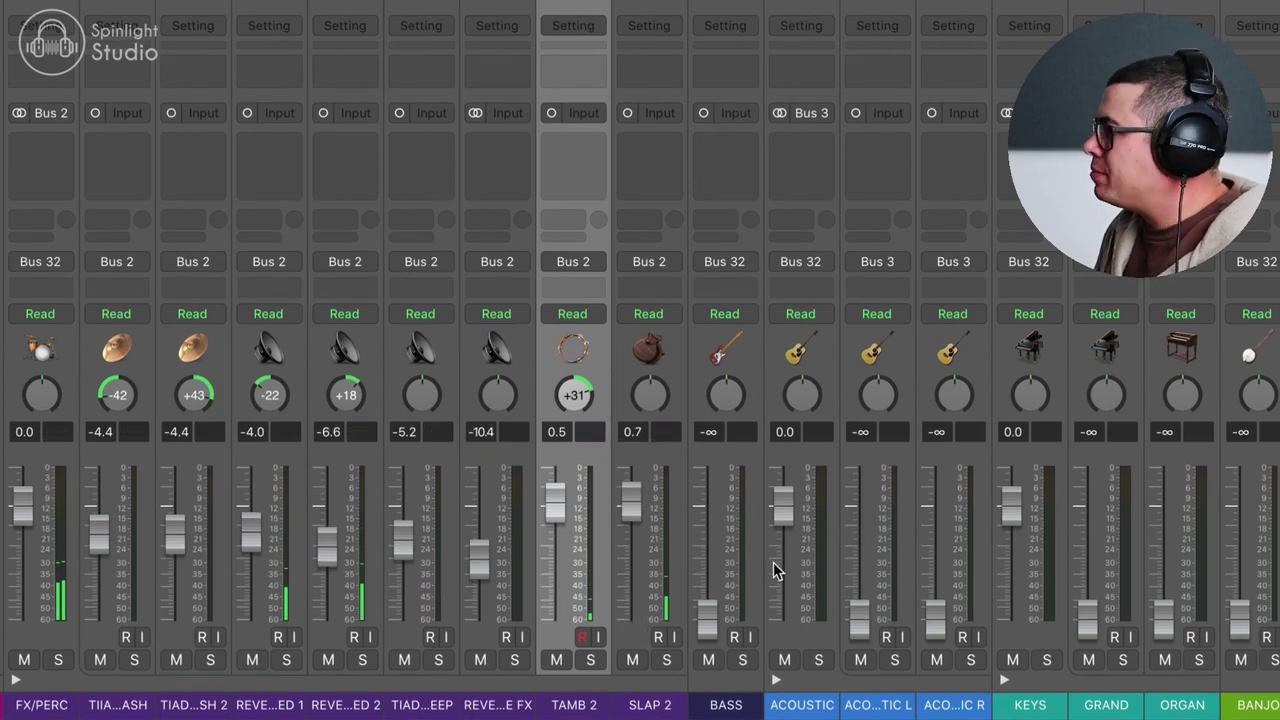
pyautogui.moveTo(632, 534); pyautogui.dragTo(633, 514)
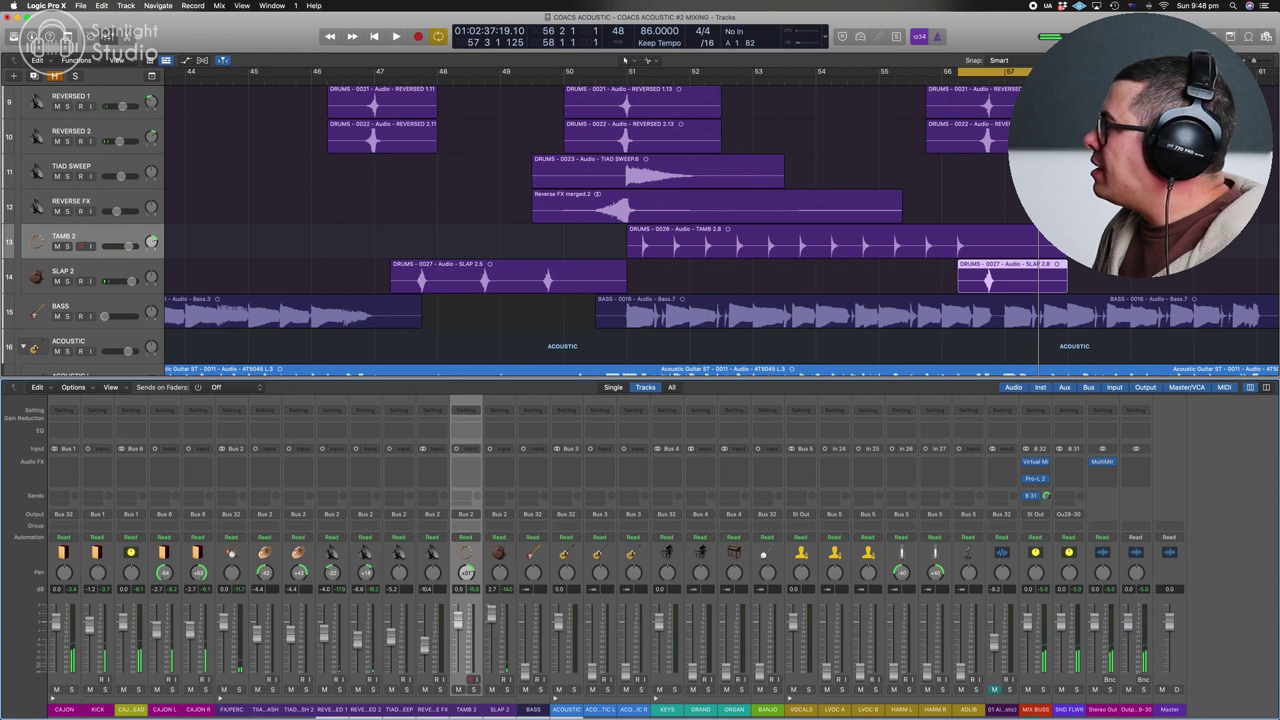
# Insert a Gain plug-in on the SLAP 2 channel and set its gain to 10 dB
pyautogui.click(499, 461)
pyautogui.moveTo(530, 515)
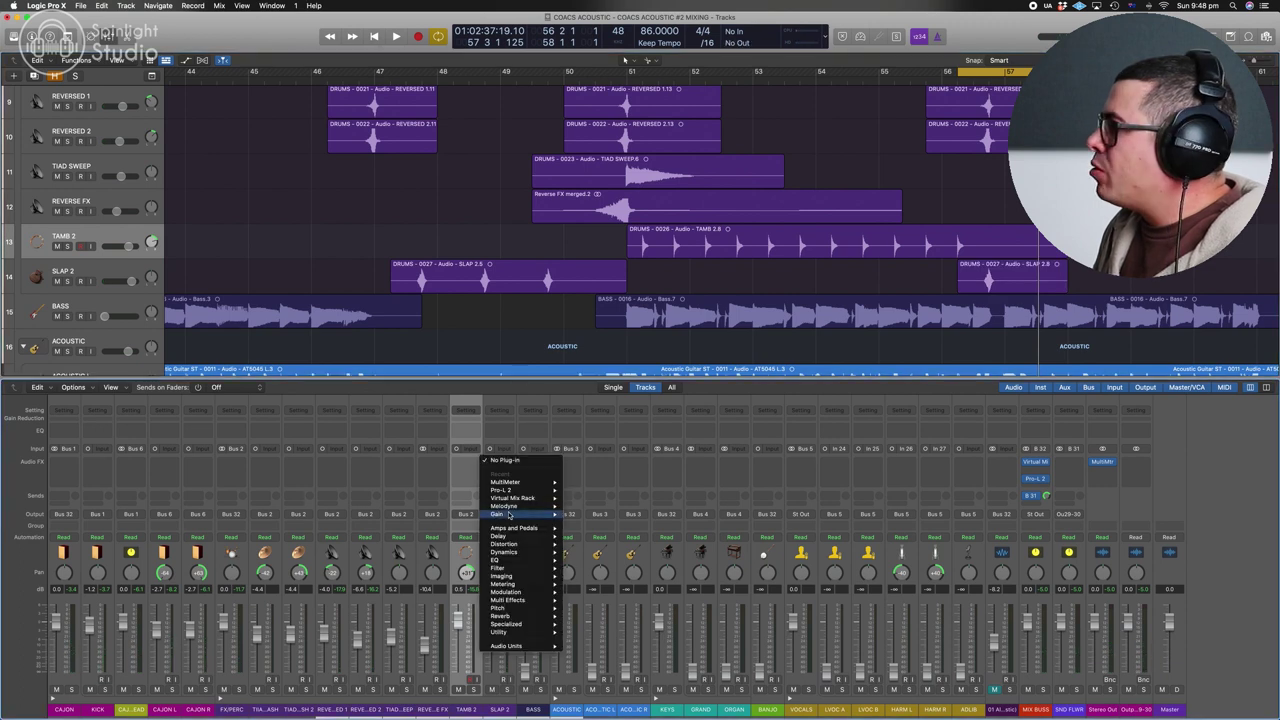
pyautogui.click(586, 517)
pyautogui.moveTo(443, 221); pyautogui.dragTo(436, 227)
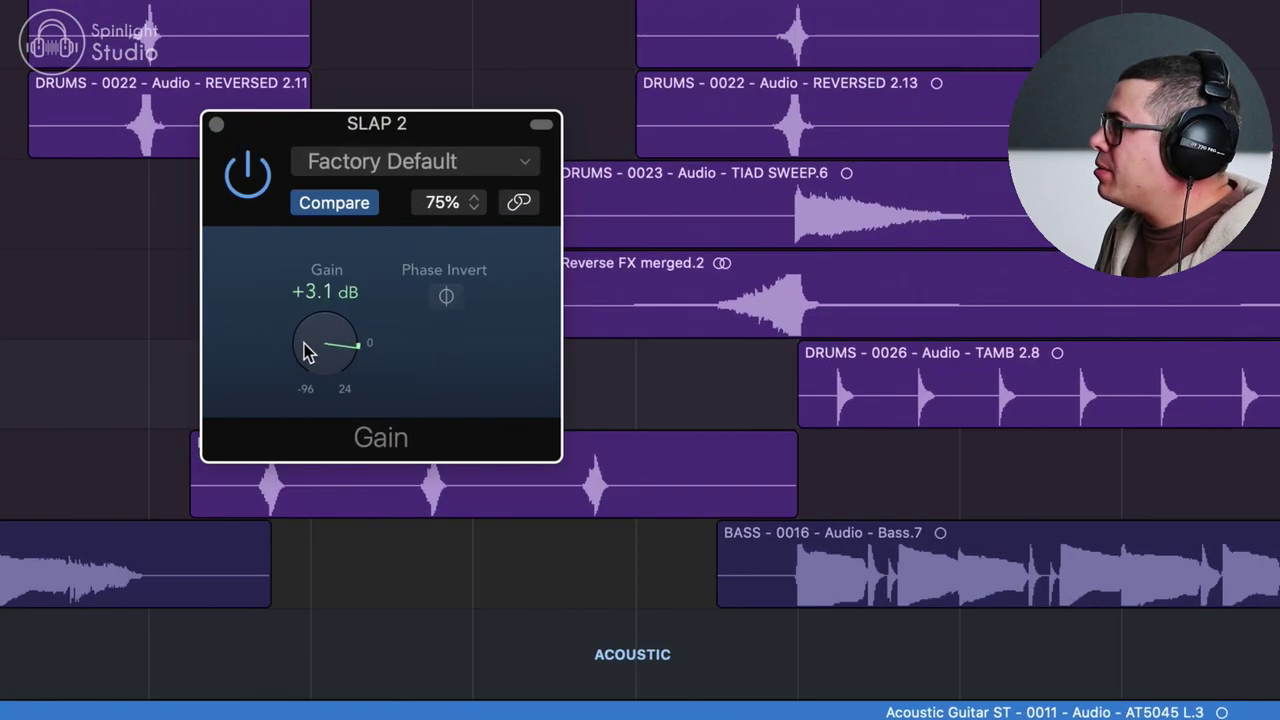
pyautogui.moveTo(309, 345); pyautogui.dragTo(309, 335)
pyautogui.doubleClick(309, 335)
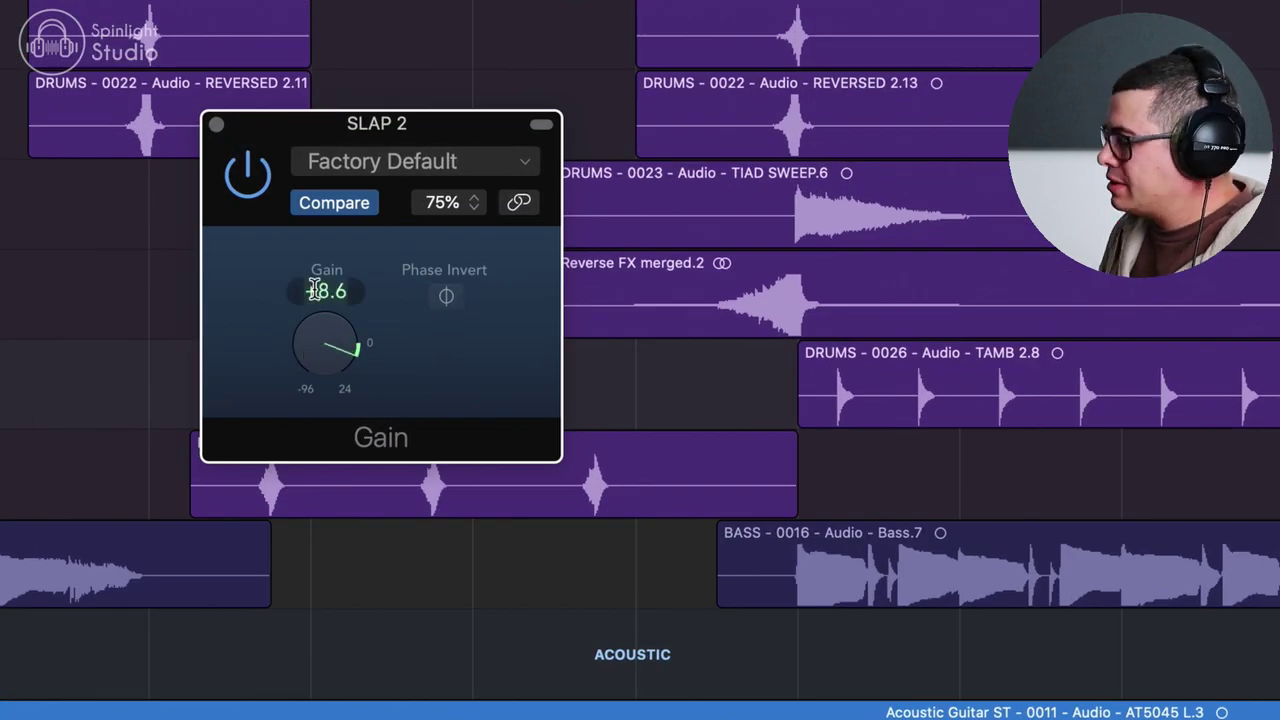
pyautogui.write('10')
pyautogui.press('Return')
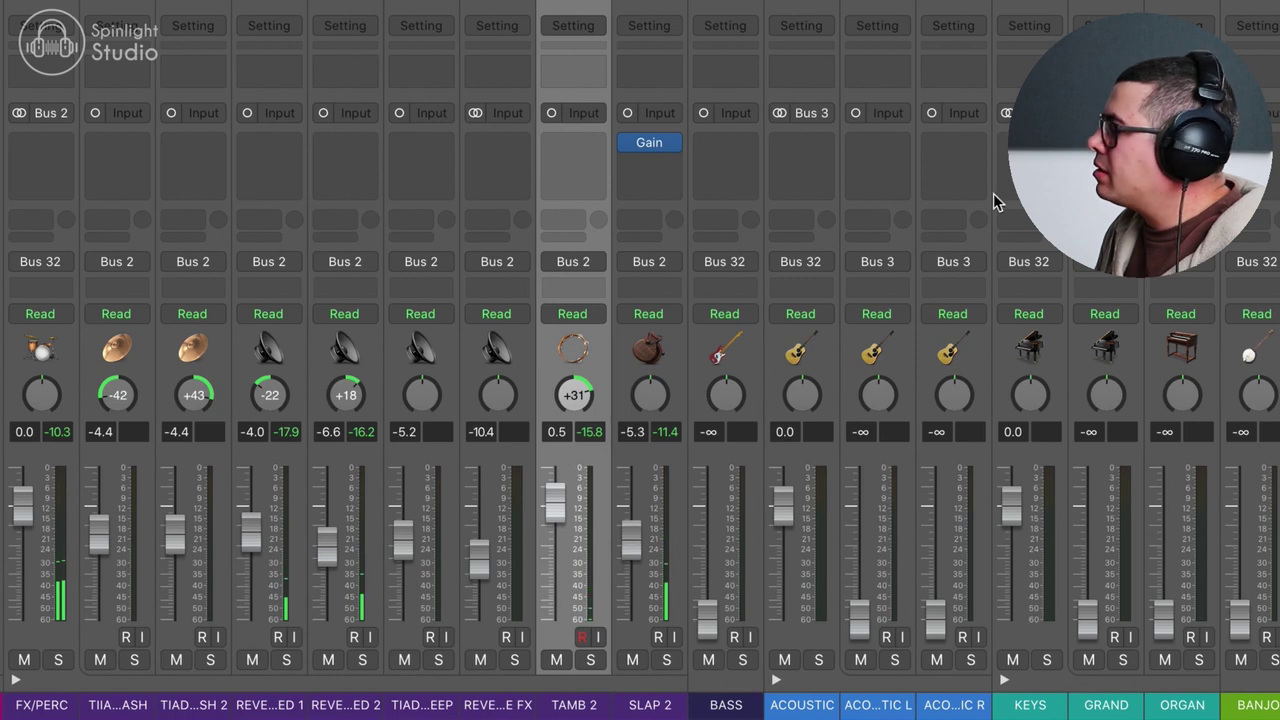
# Set the BASS fader to -4.5 dB, and raise ACOUSTIC L and ACOUSTIC R together to -3.1 dB with pans of -64 and +63
pyautogui.hscroll(5, 585, 597)
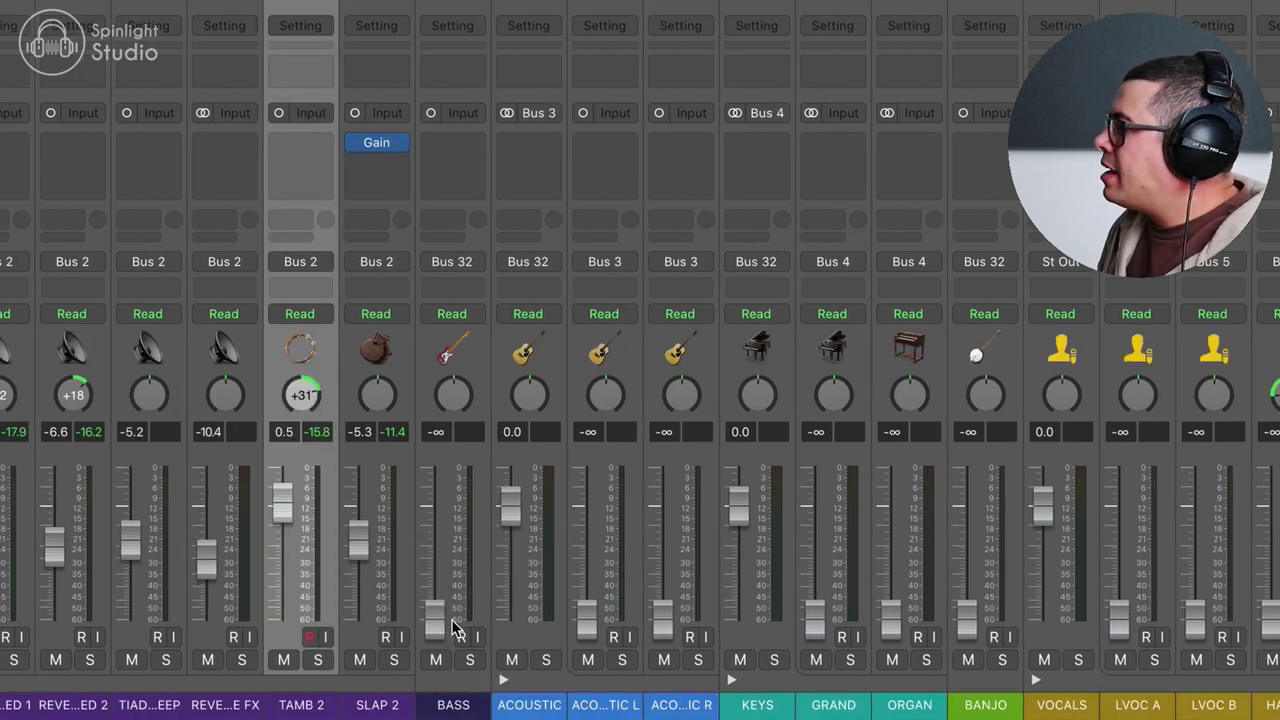
pyautogui.moveTo(465, 625); pyautogui.dragTo(435, 535)
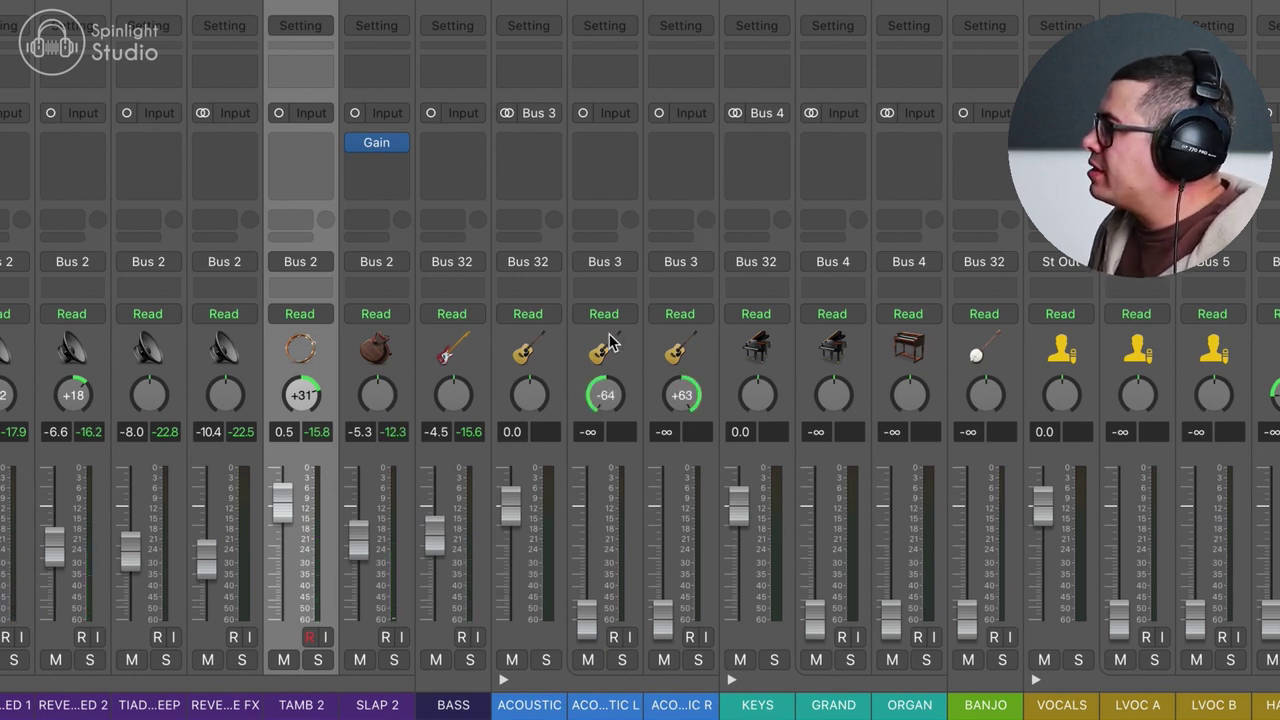
pyautogui.moveTo(620, 348); pyautogui.dragTo(676, 347)
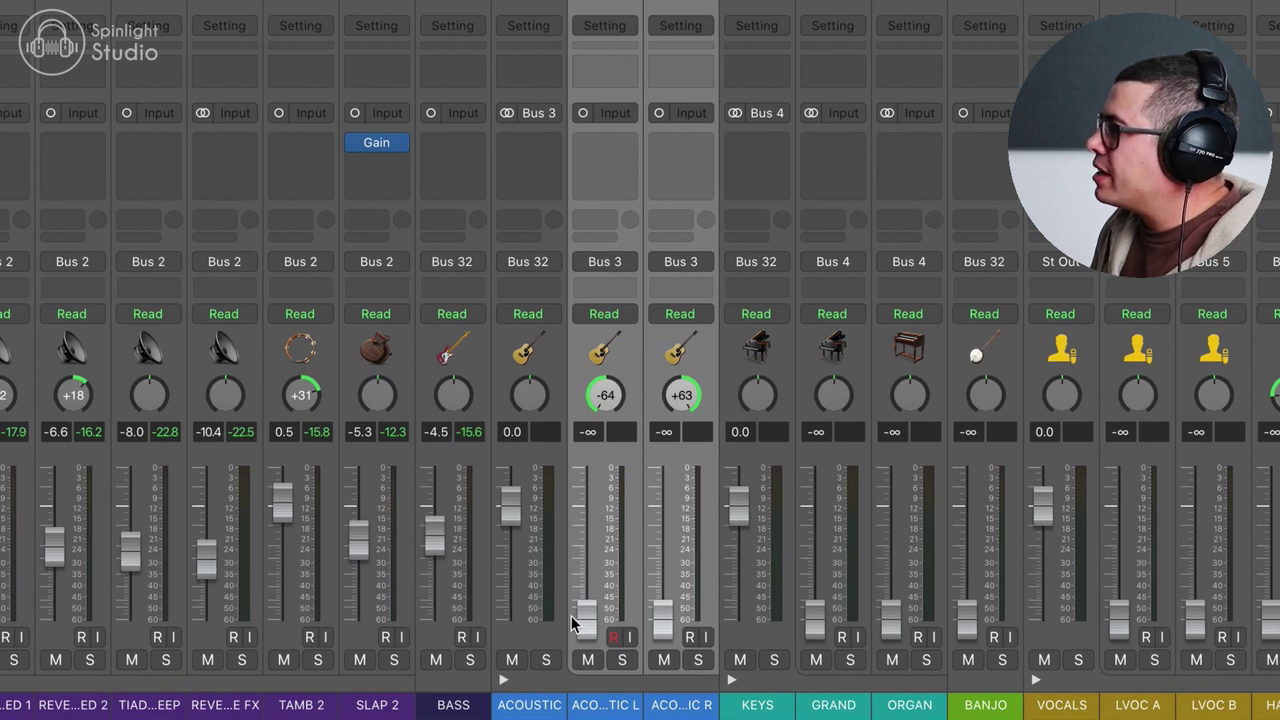
pyautogui.moveTo(593, 625); pyautogui.dragTo(593, 541)
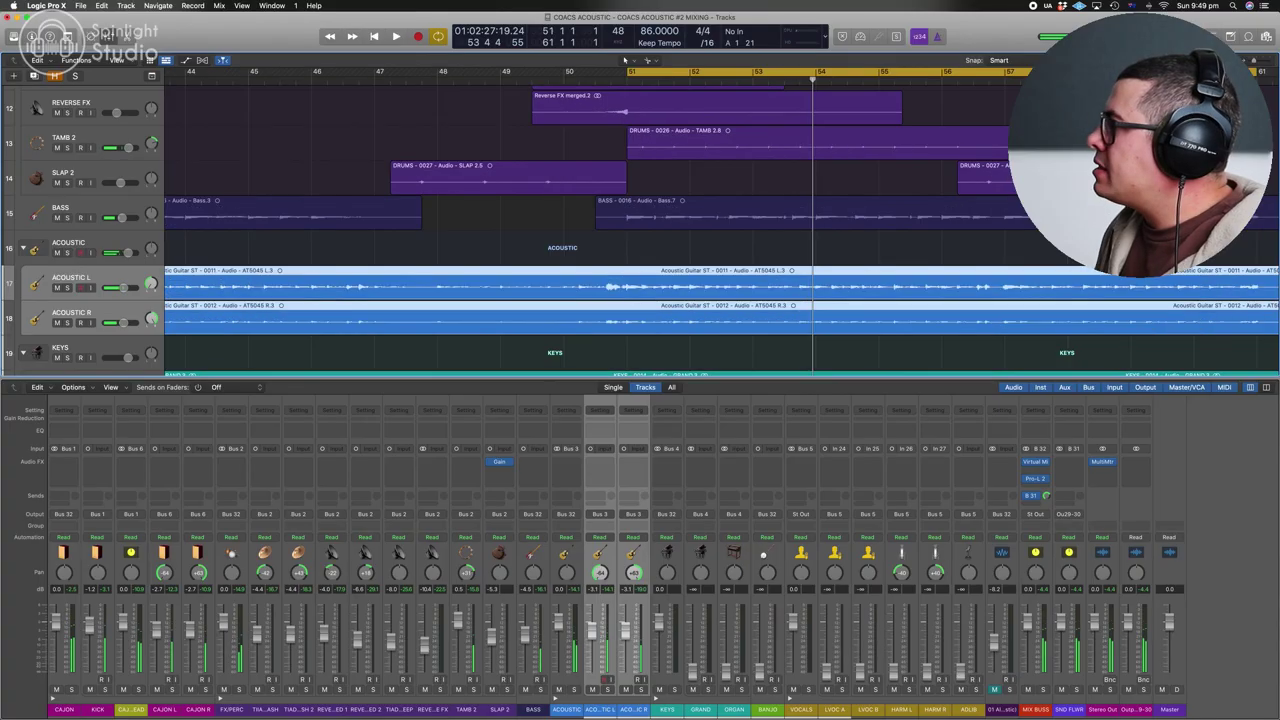
# Zoom out the arrangement to show the whole song and open the ACOUSTIC R region in the audio file editor
pyautogui.press('super+Left')
pyautogui.press('super+Left')
pyautogui.press('super+Left')
pyautogui.press('super+Left')
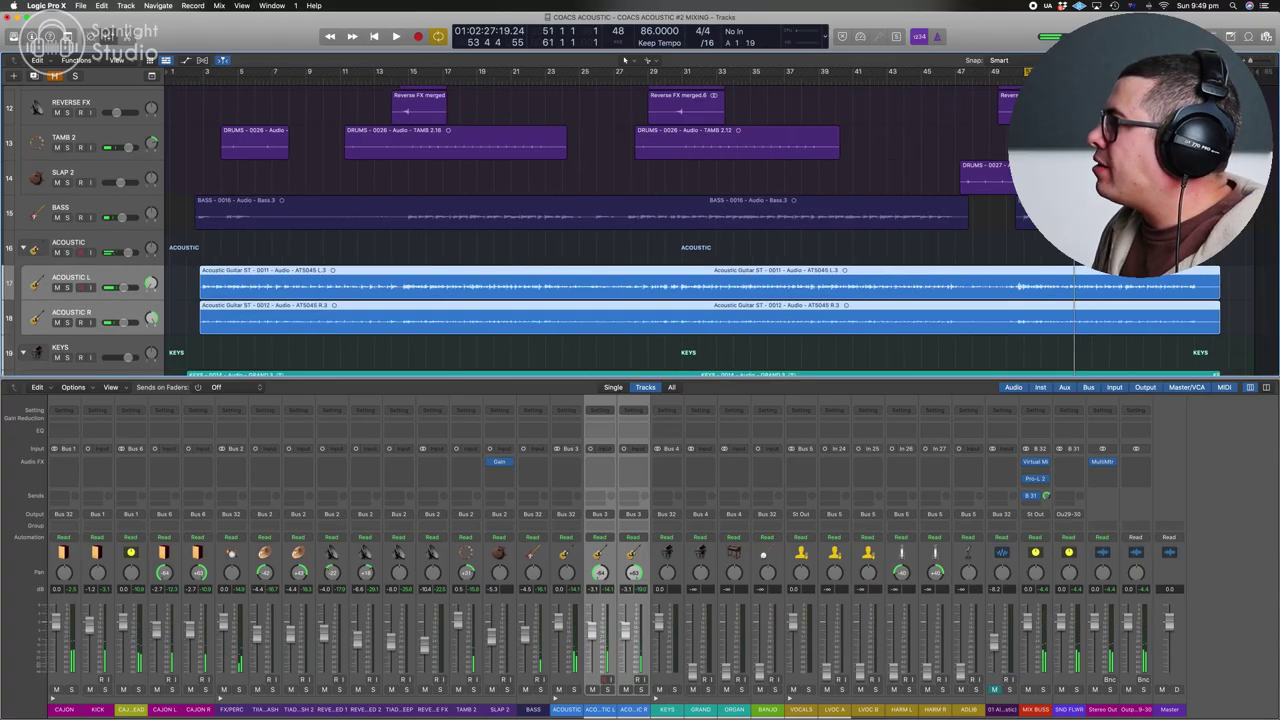
pyautogui.click(796, 349)
pyautogui.doubleClick(790, 322)
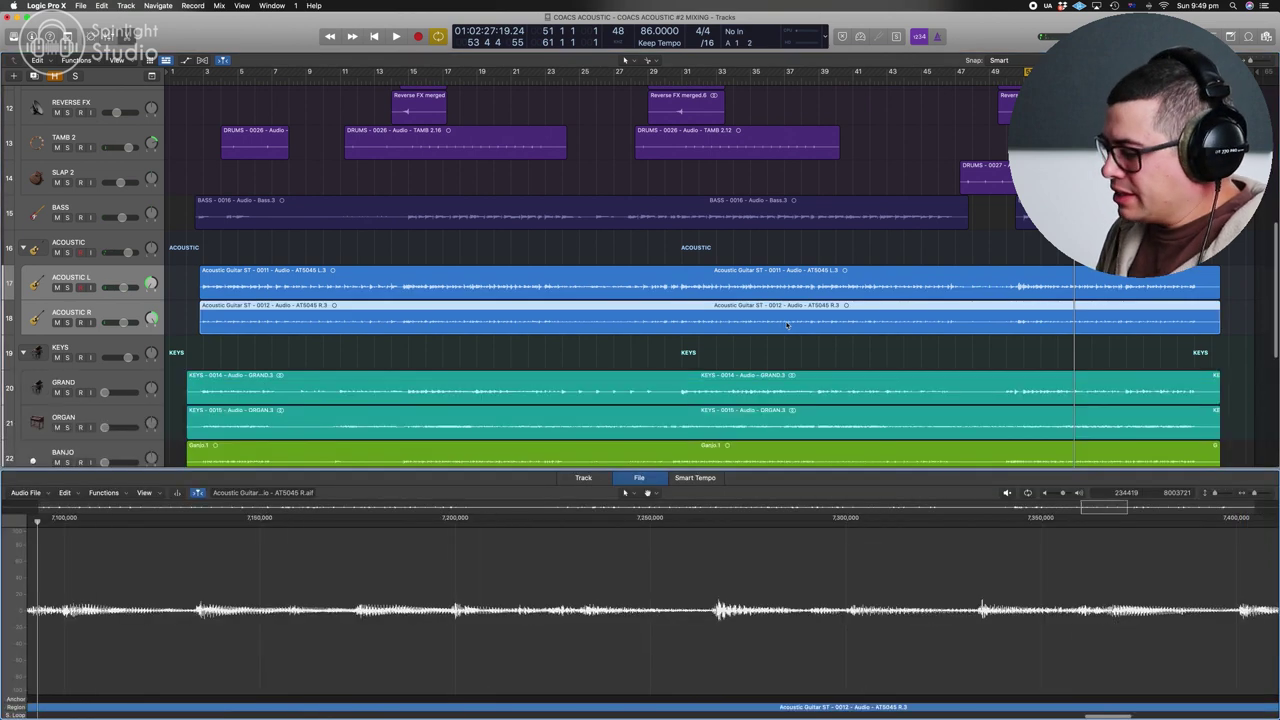
pyautogui.hotkey('ctrl', 'g')
pyautogui.click(735, 424)
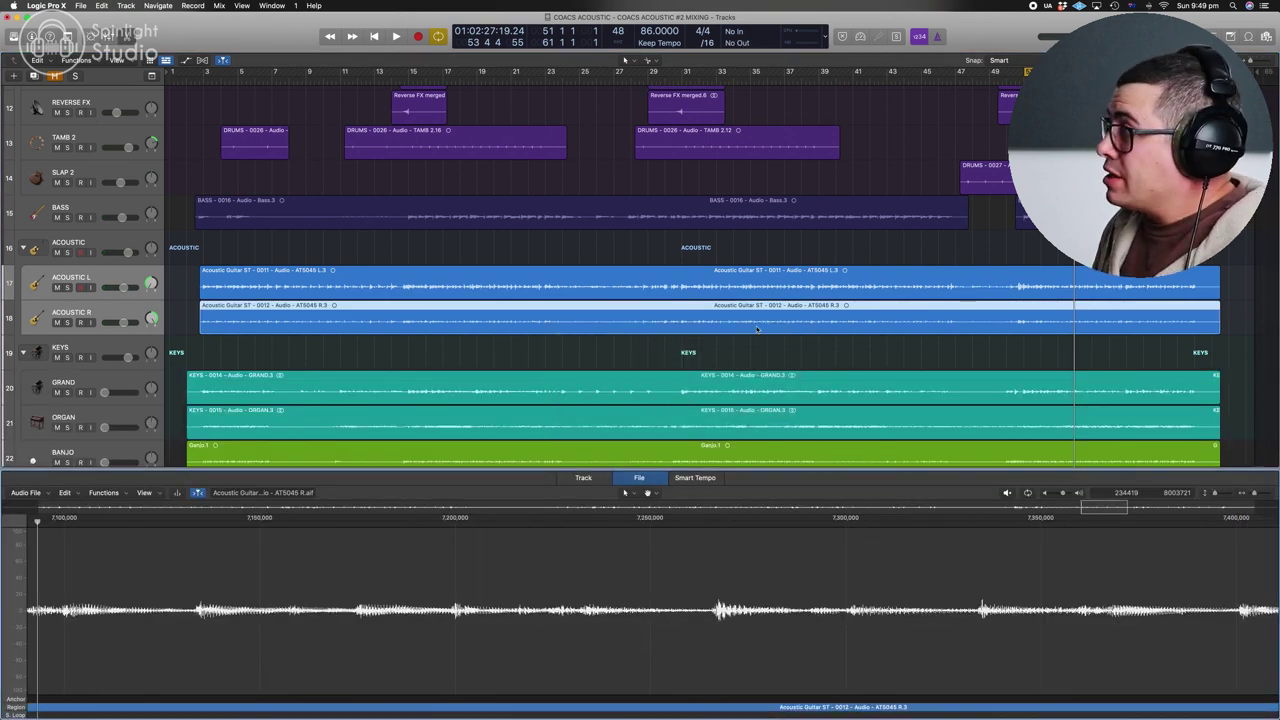
pyautogui.press('e')
pyautogui.press('e')
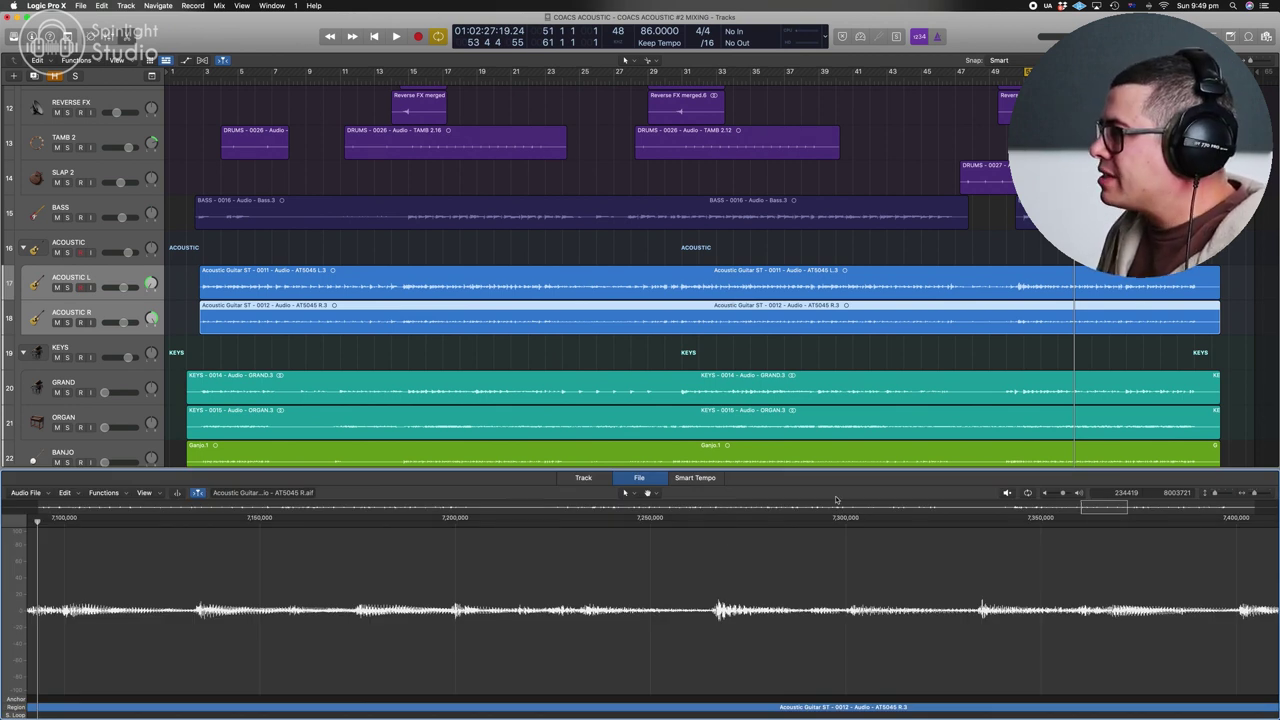
# Increase the level of the ACOUSTIC R audio file by a relative dB amount with the Change Gain function
pyautogui.hotkey('ctrl', 'g')
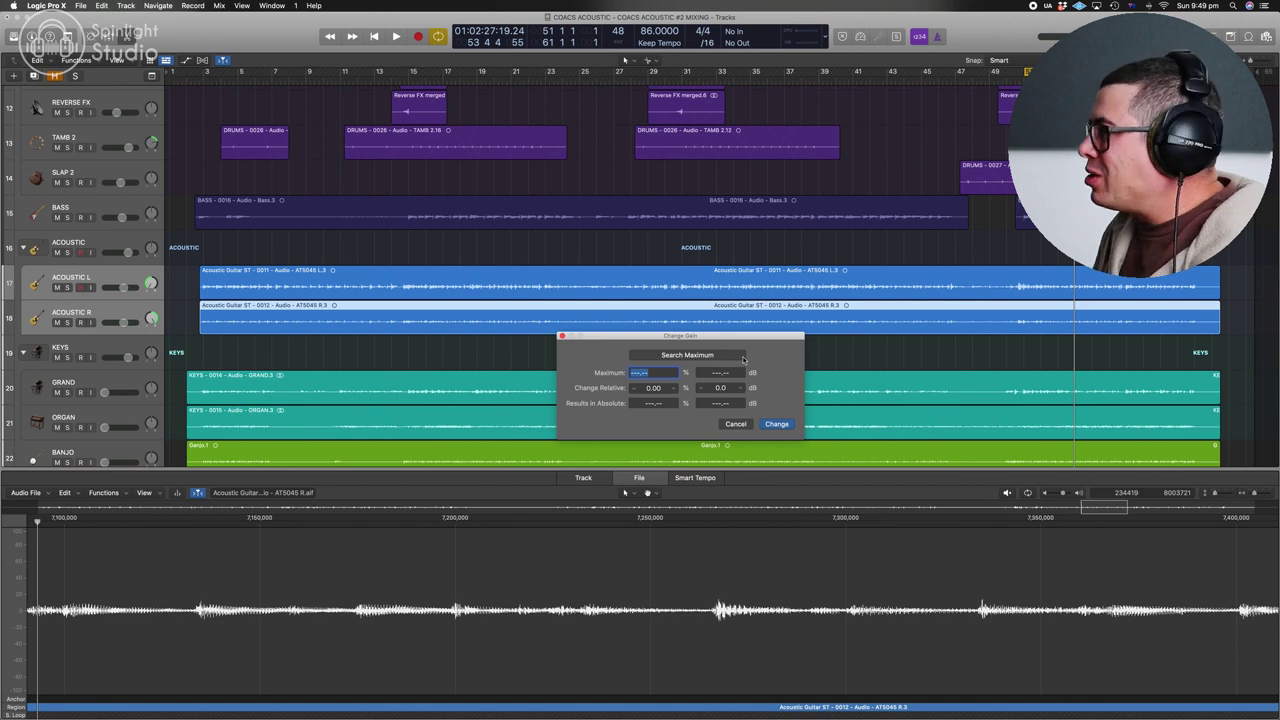
pyautogui.click(98, 493)
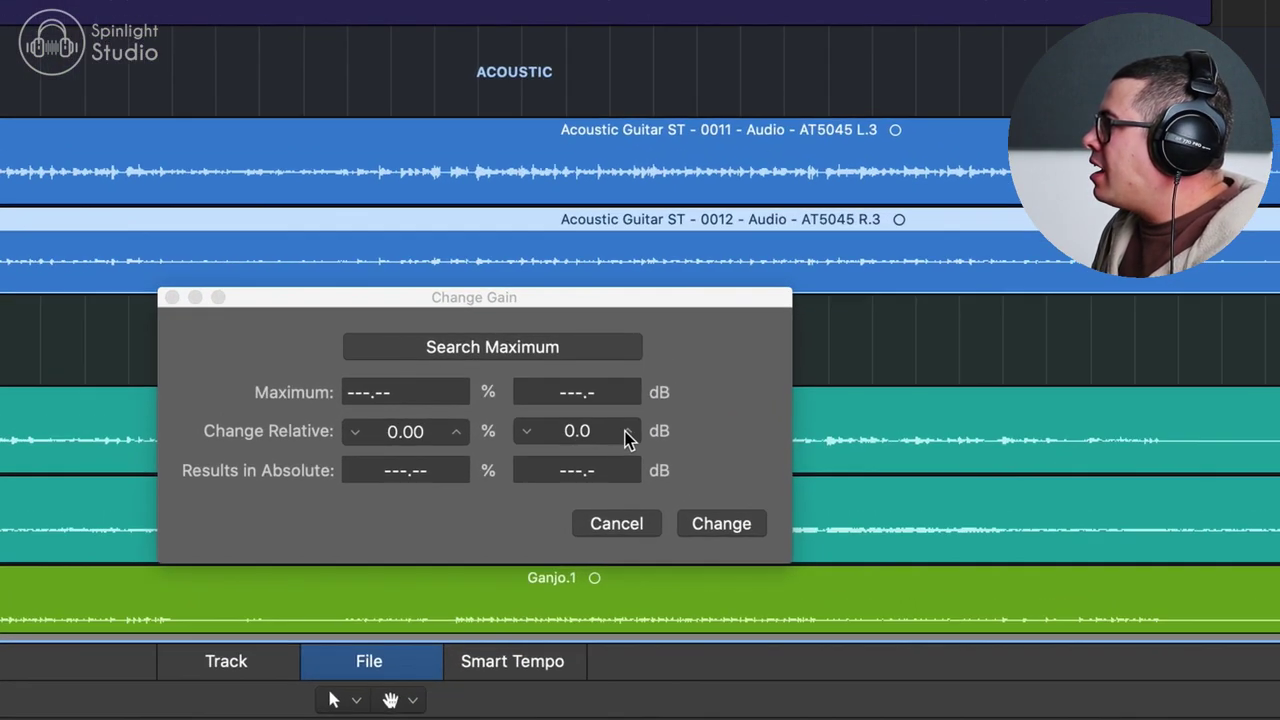
pyautogui.click(710, 399)
pyautogui.click(710, 399)
pyautogui.click(710, 399)
pyautogui.click(710, 399)
pyautogui.click(739, 528)
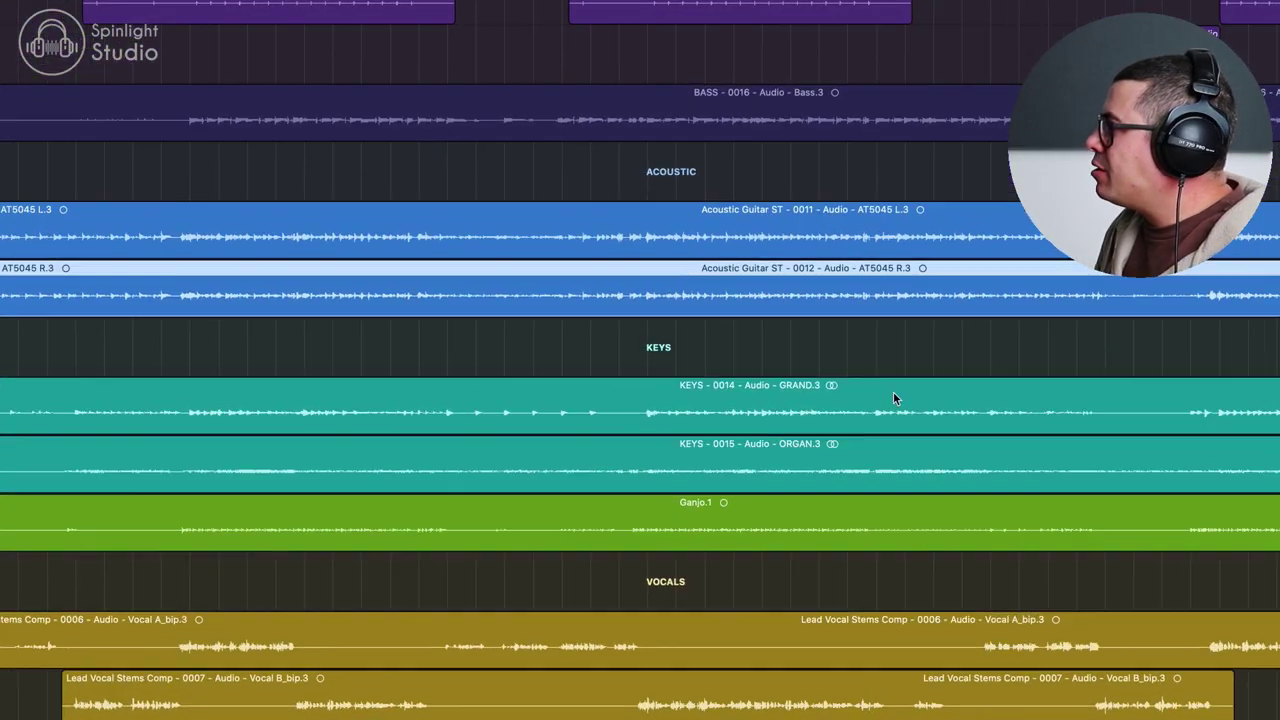
pyautogui.press('e')
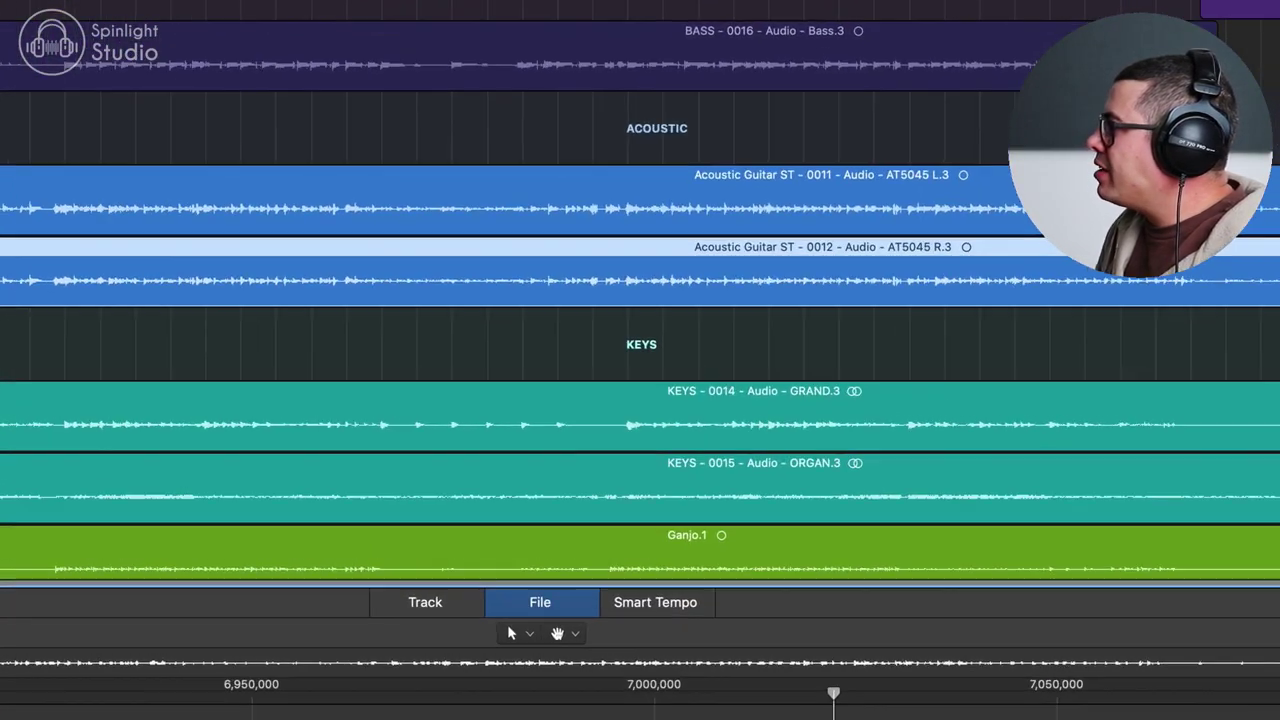
# Apply Change Gain again to the ACOUSTIC R audio file, and lower the ACOUSTIC L and ACOUSTIC R faders together to -4.4 dB
pyautogui.hotkey('ctrl', 'g')
pyautogui.doubleClick(714, 405)
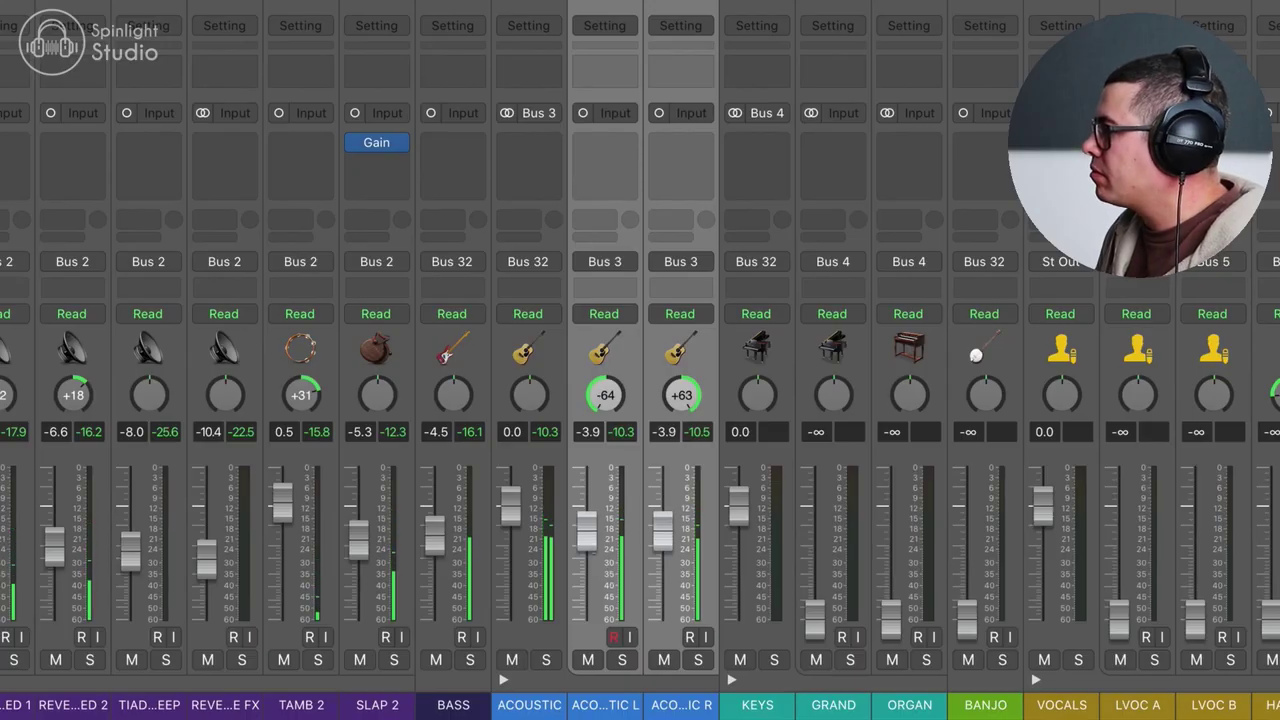
pyautogui.moveTo(587, 527); pyautogui.dragTo(594, 558)
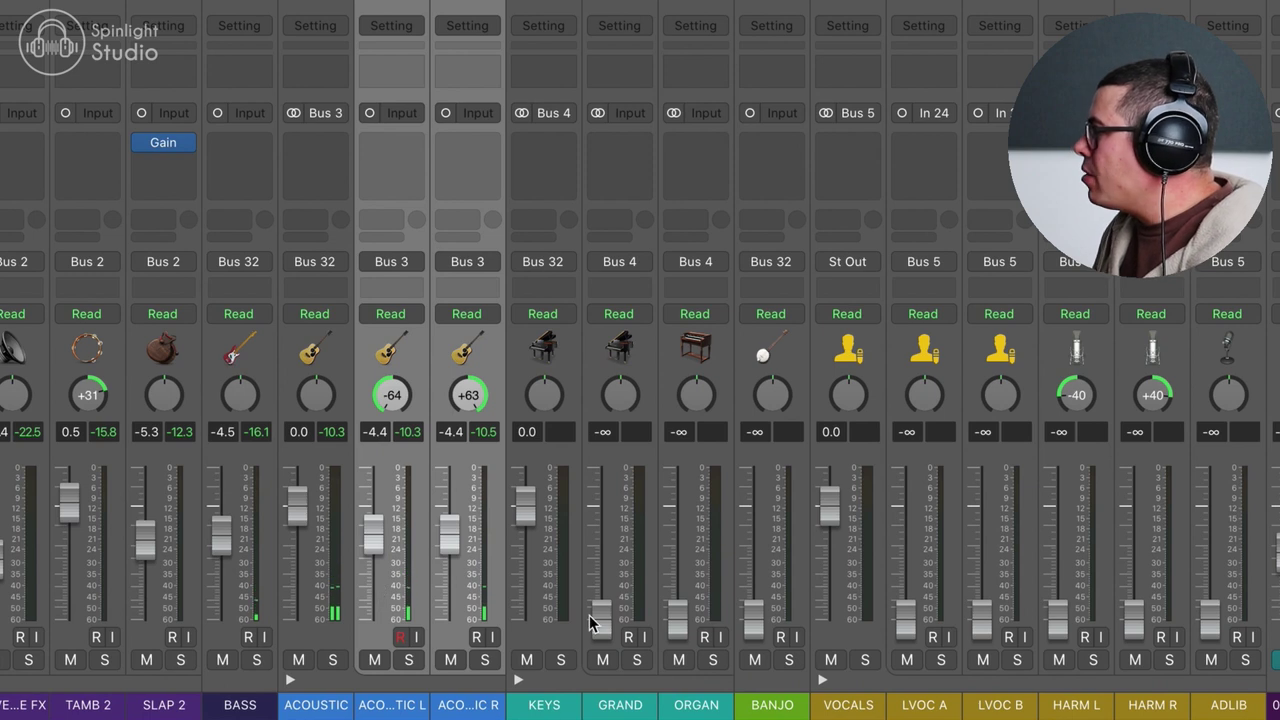
# Bring up the GRAND fader to -3.6 dB against the playing mix
pyautogui.moveTo(602, 615); pyautogui.dragTo(602, 540)
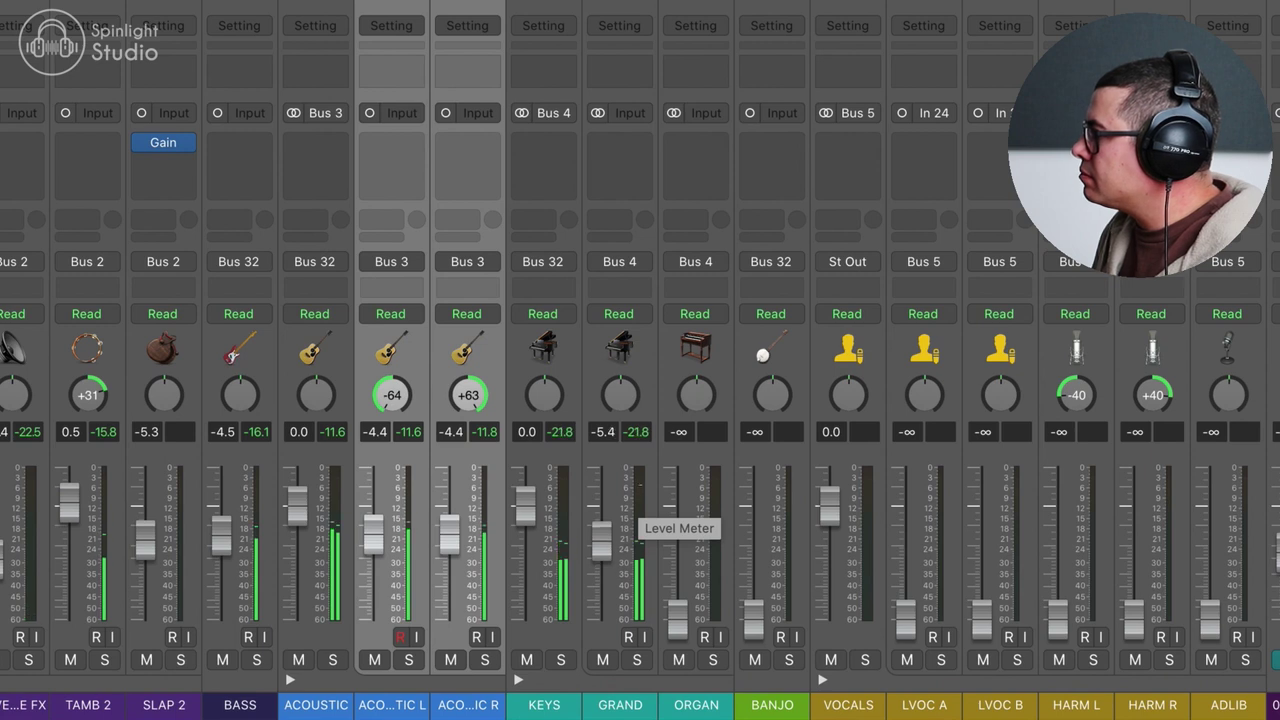
pyautogui.moveTo(602, 540); pyautogui.dragTo(602, 535)
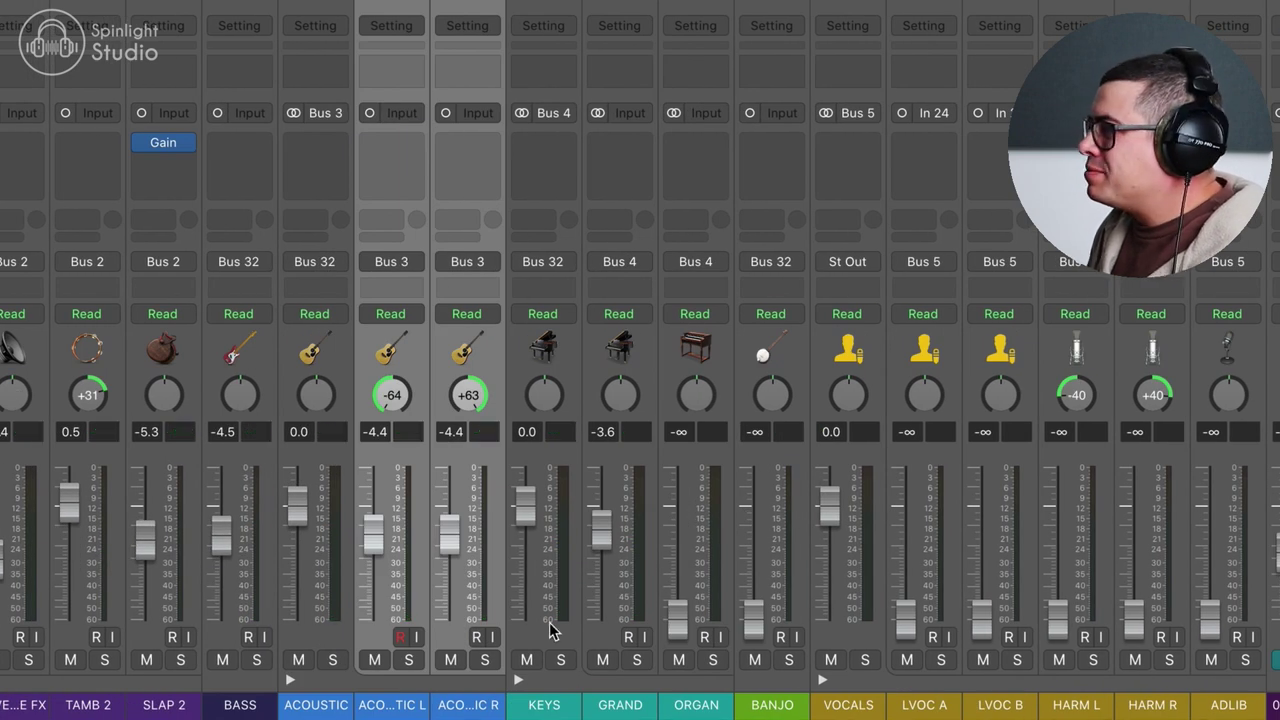
pyautogui.moveTo(605, 548); pyautogui.dragTo(602, 531)
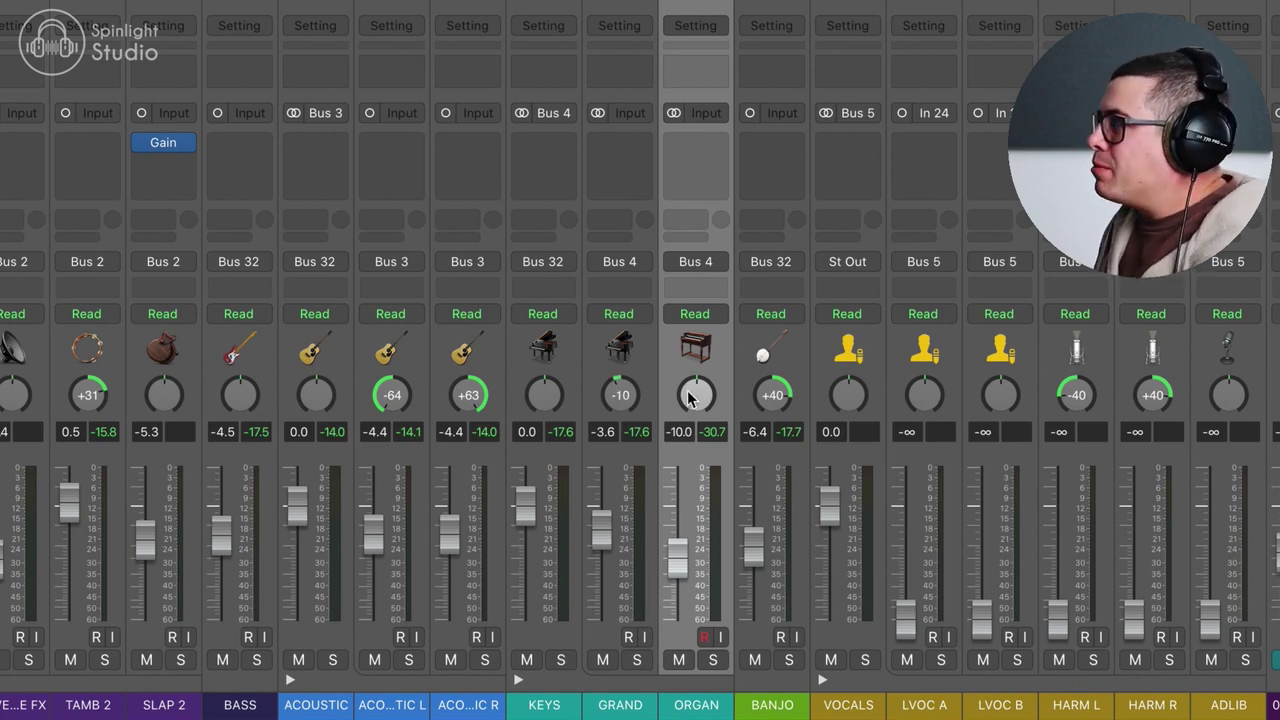
# Solo GRAND and BANJO to balance them, with pans of -18 and +38 and the BANJO fader at -7.4 dB
pyautogui.click(637, 660)
pyautogui.click(787, 660)
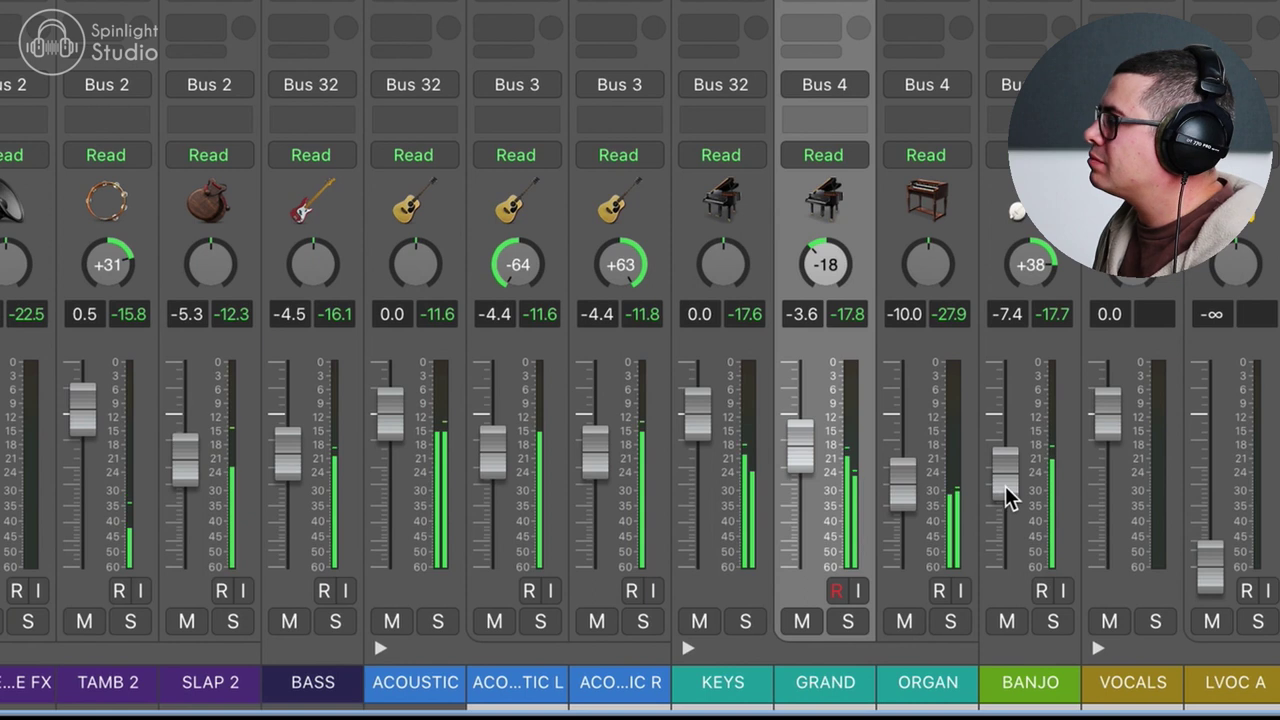
pyautogui.moveTo(1005, 486); pyautogui.dragTo(1006, 484)
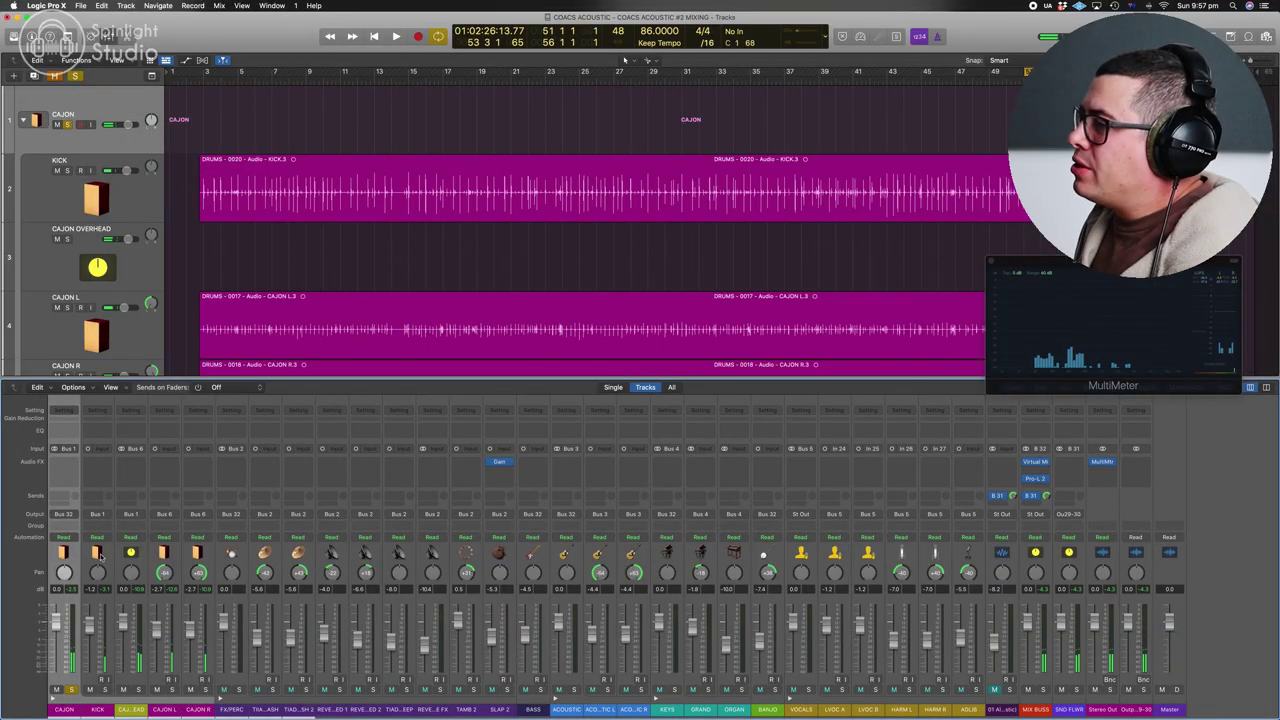
# Insert Virtual Mix Rack on all the track channels, and add the FG-116 Modern and Trimmer modules to the CAJON rack
pyautogui.moveTo(97, 557); pyautogui.dragTo(962, 540)
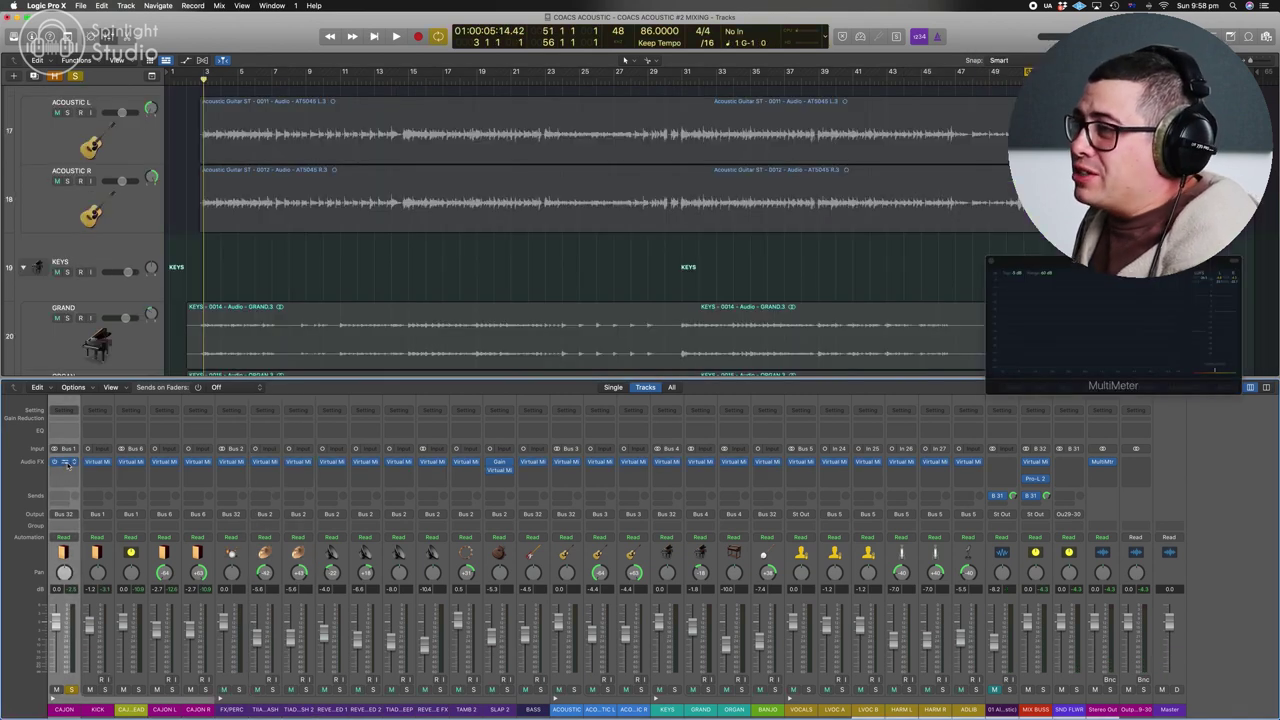
pyautogui.click(65, 462)
pyautogui.scroll(-5, 453, 402)
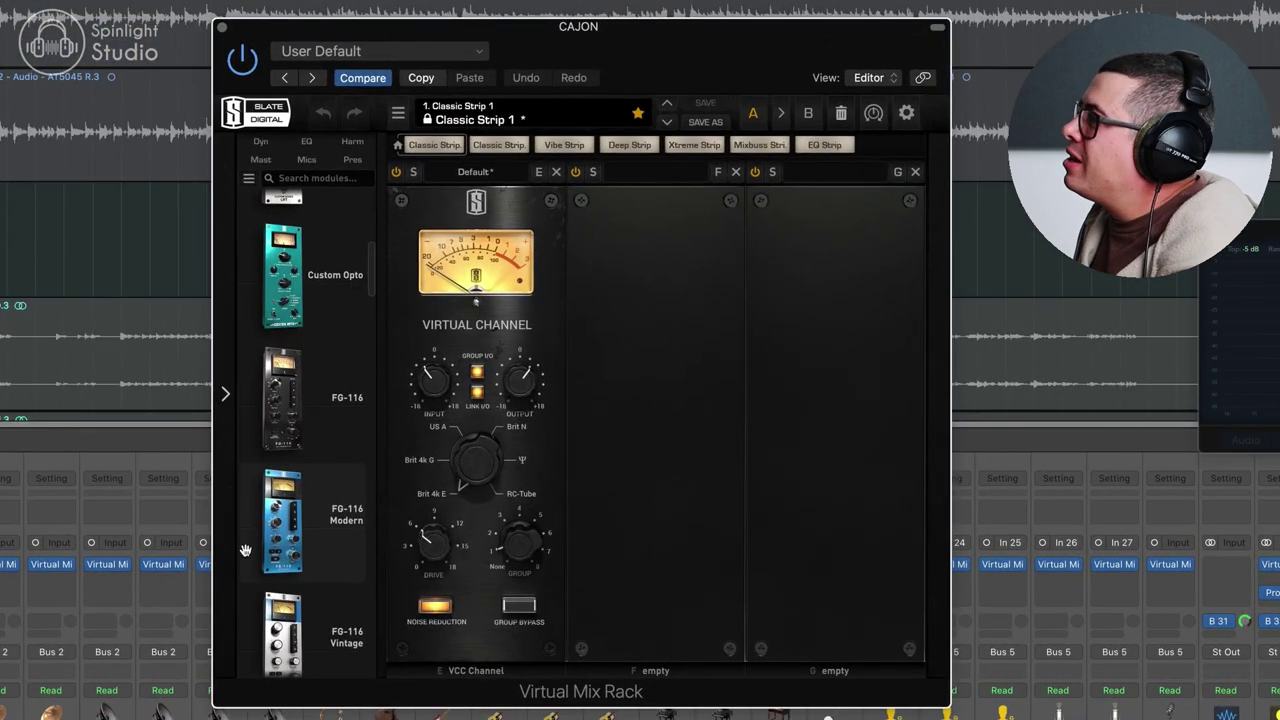
pyautogui.doubleClick(245, 550)
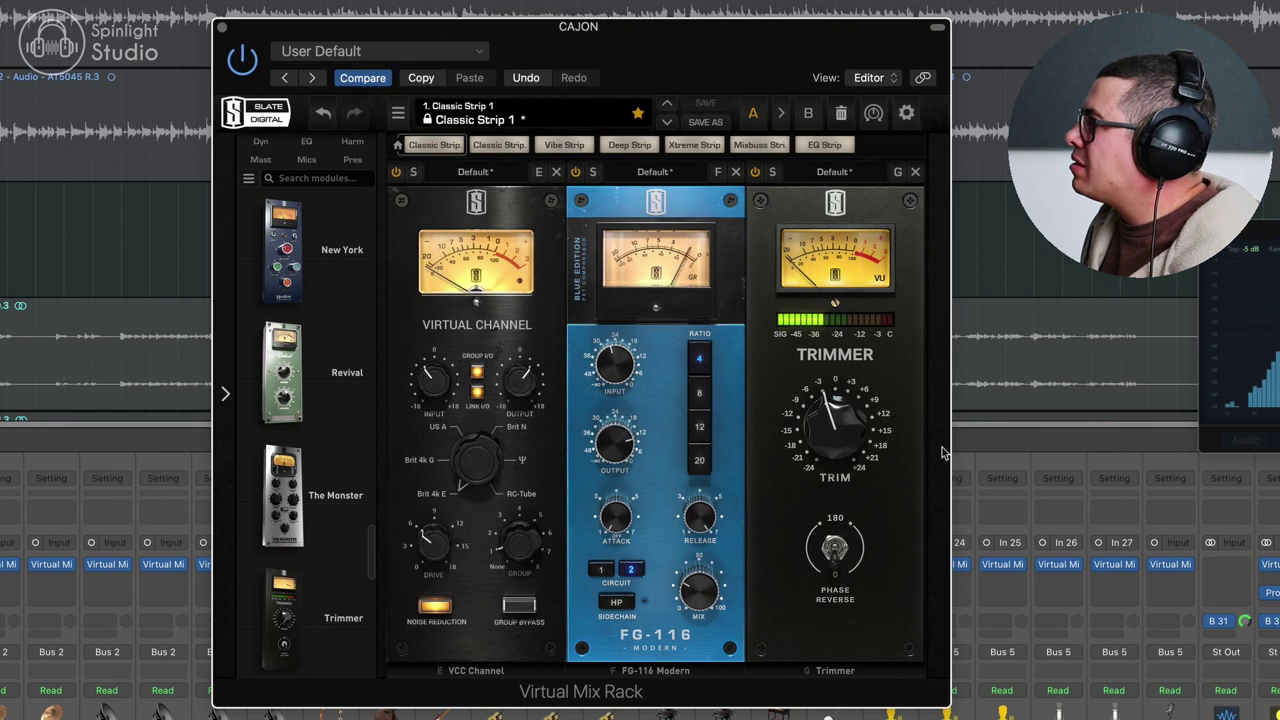
pyautogui.moveTo(868, 440)
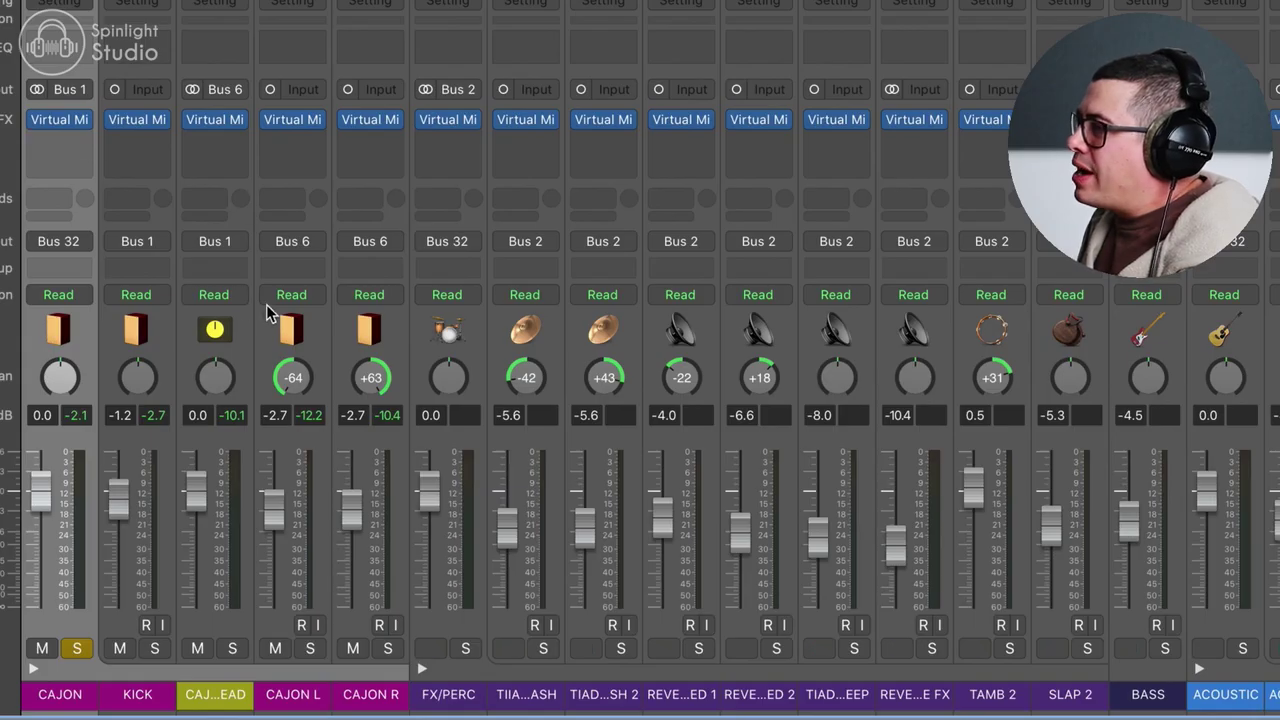
# Solo the CAJON OVERHEAD channel during playback and add the FG-S equaliser module to its Virtual Mix Rack
pyautogui.click(210, 336)
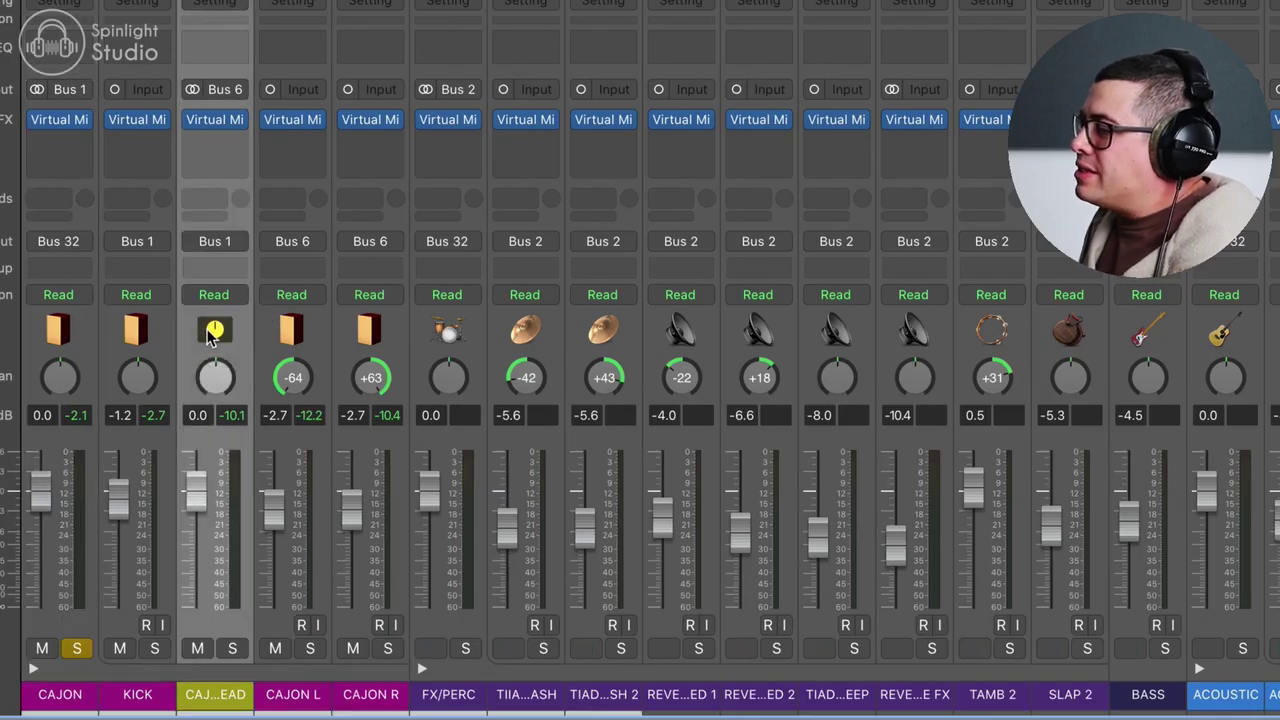
pyautogui.press('space')
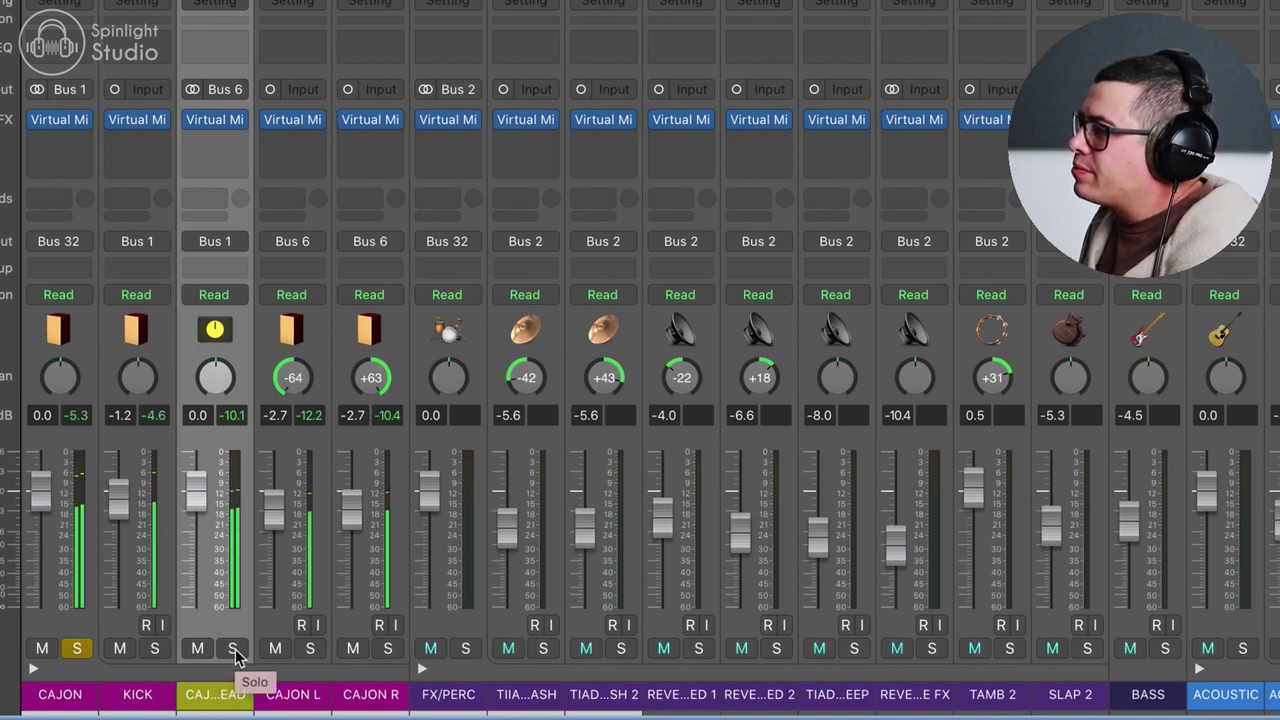
pyautogui.click(235, 649)
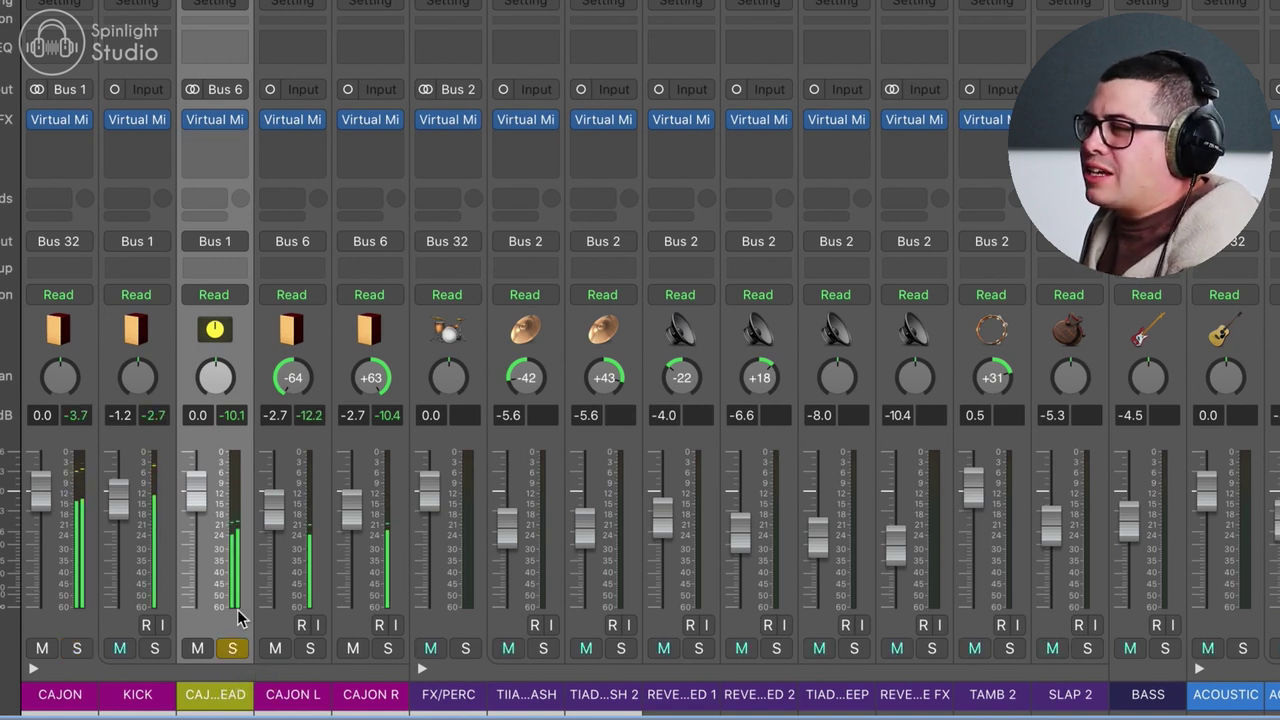
pyautogui.click(228, 150)
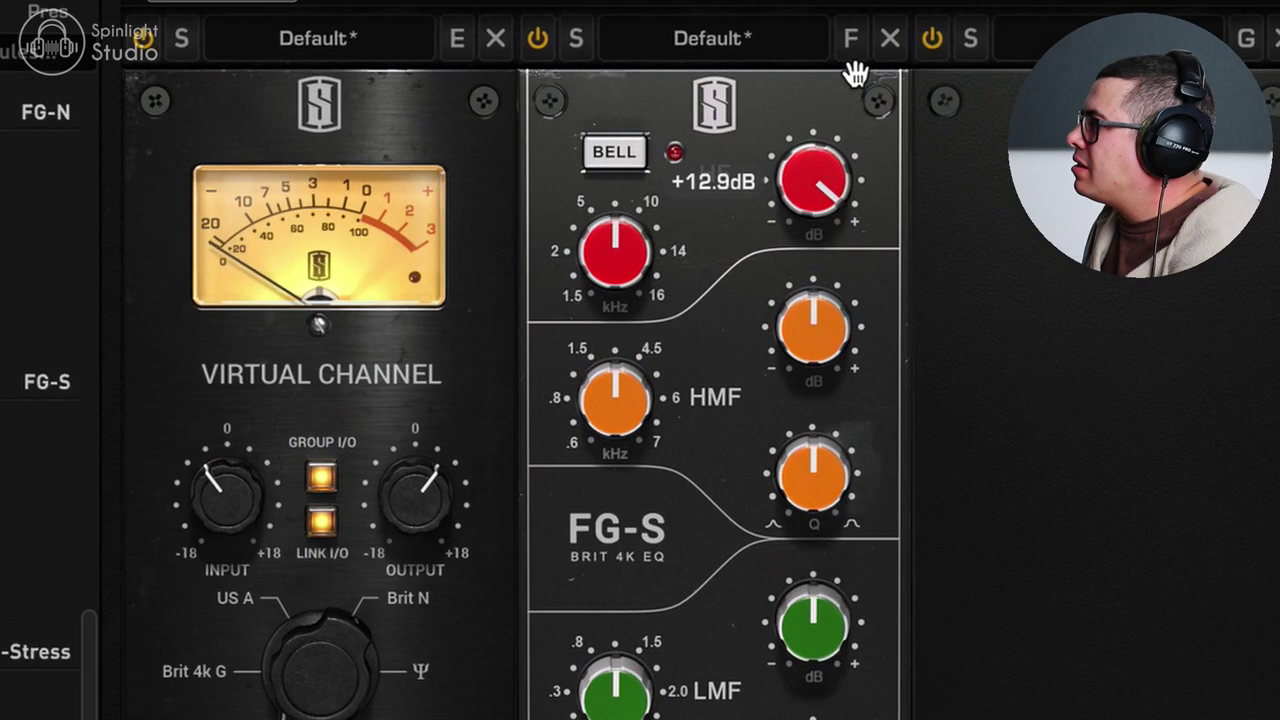
# Boost the HF band of the CAJON OVERHEAD's FG-S, and boost its HMF band around 6 kHz by 4.08 dB
pyautogui.moveTo(855, 72); pyautogui.dragTo(852, 172)
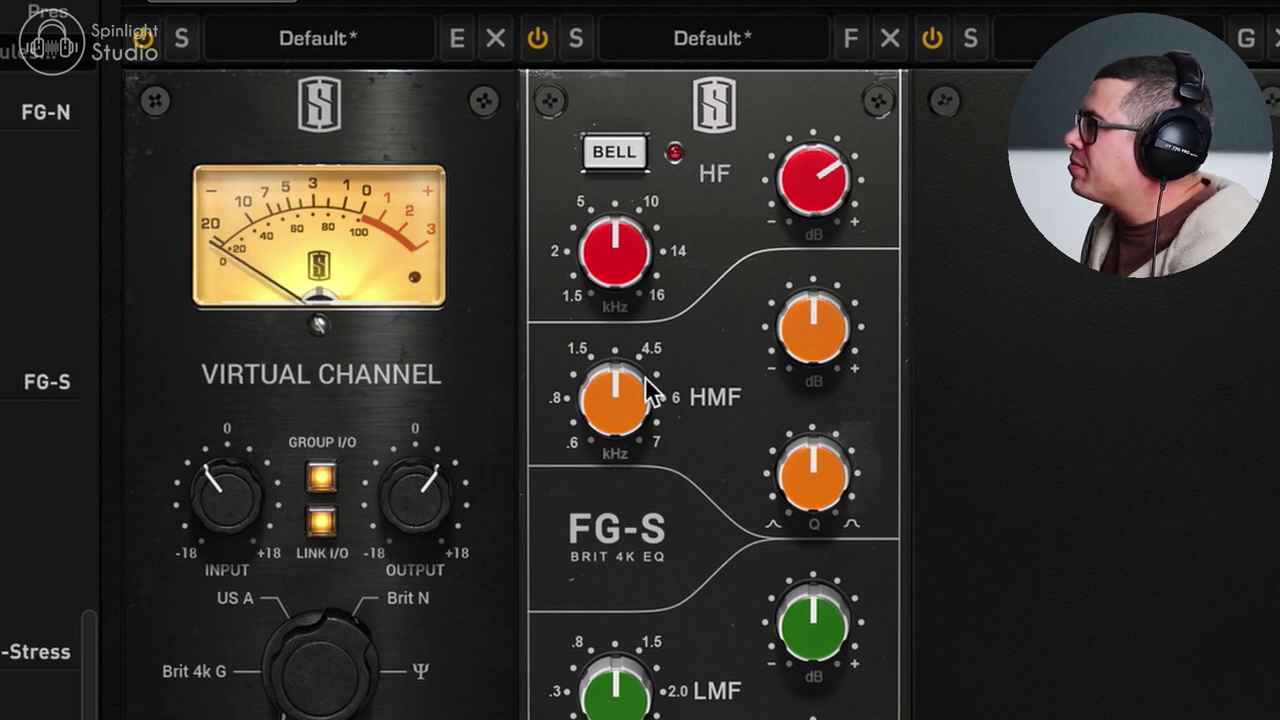
pyautogui.moveTo(619, 387)
pyautogui.moveTo(826, 355); pyautogui.dragTo(844, 225)
pyautogui.moveTo(613, 389); pyautogui.dragTo(656, 266)
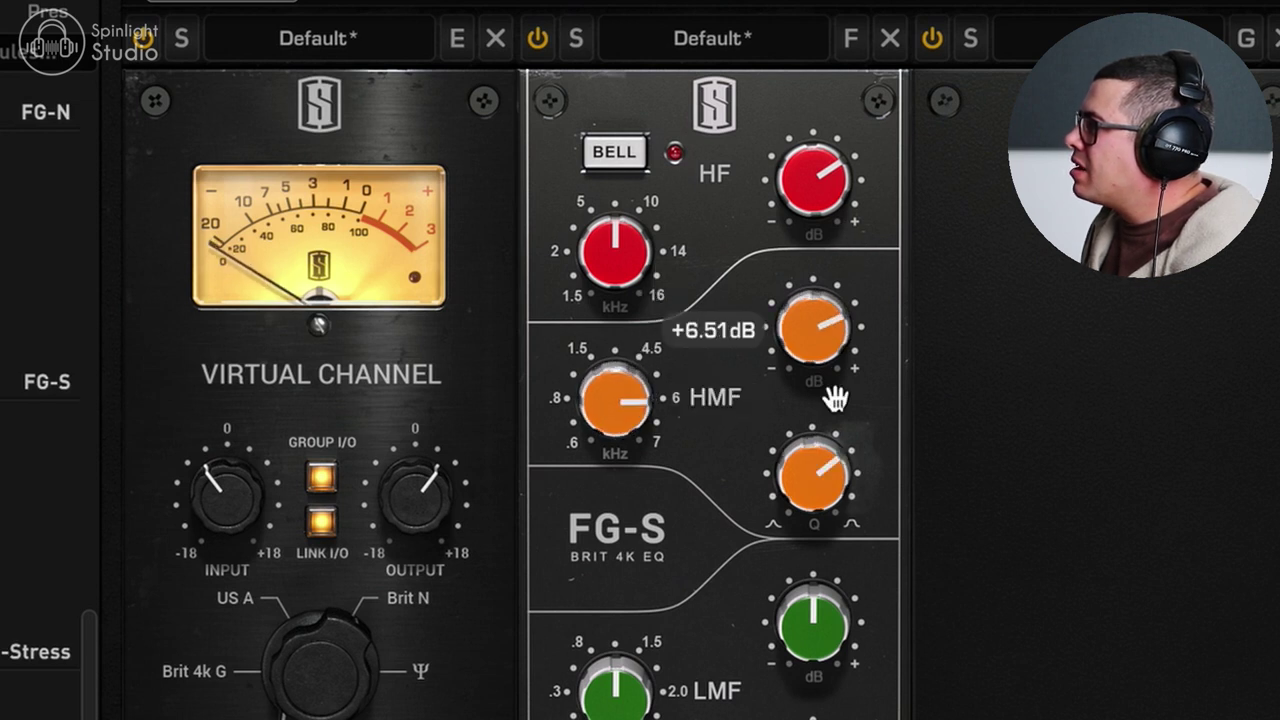
pyautogui.moveTo(835, 398); pyautogui.dragTo(835, 380)
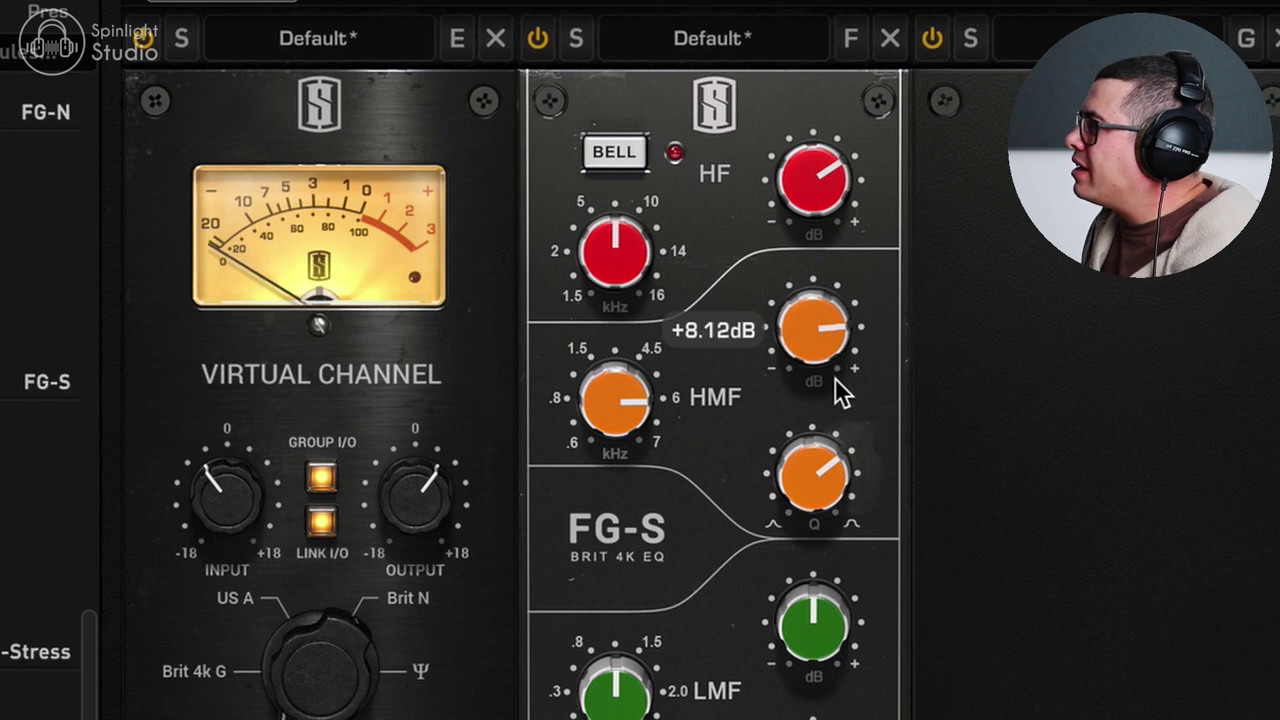
pyautogui.moveTo(845, 322); pyautogui.dragTo(826, 420)
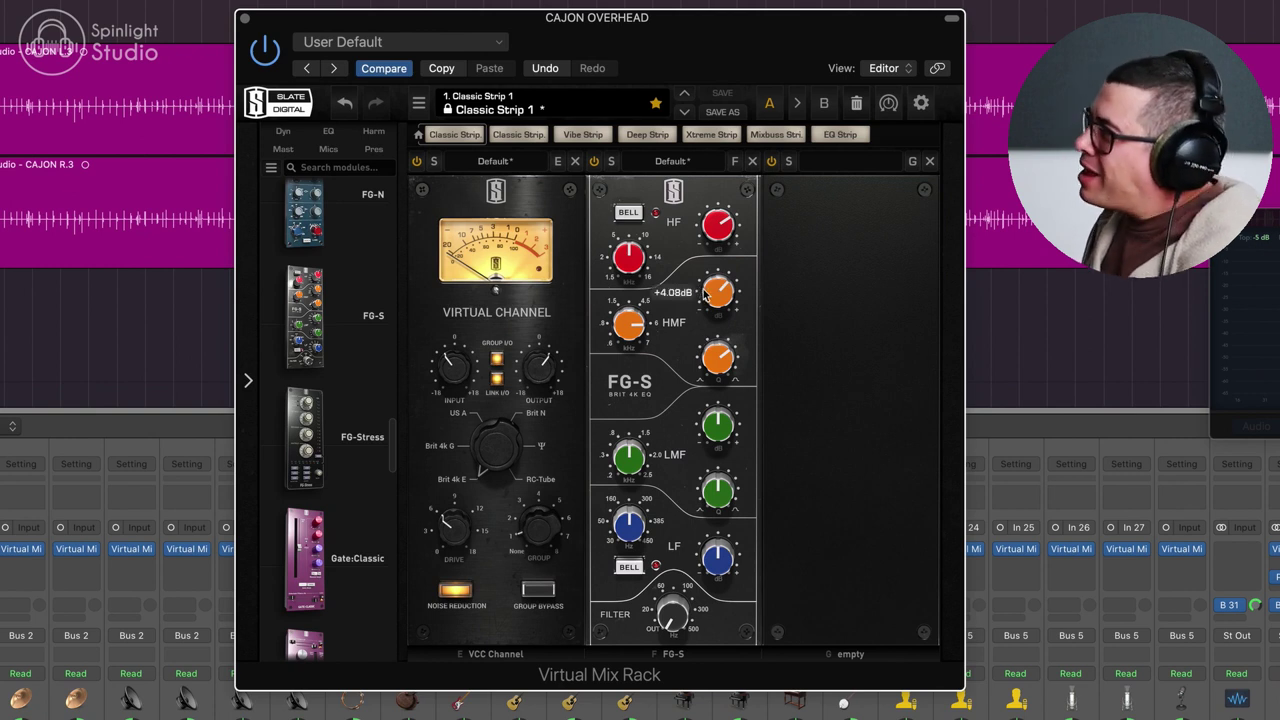
# Sweep the FG-S LMF band for the unwanted frequency and cut it at about 827 Hz with an adjusted Q
pyautogui.moveTo(723, 437); pyautogui.dragTo(726, 422)
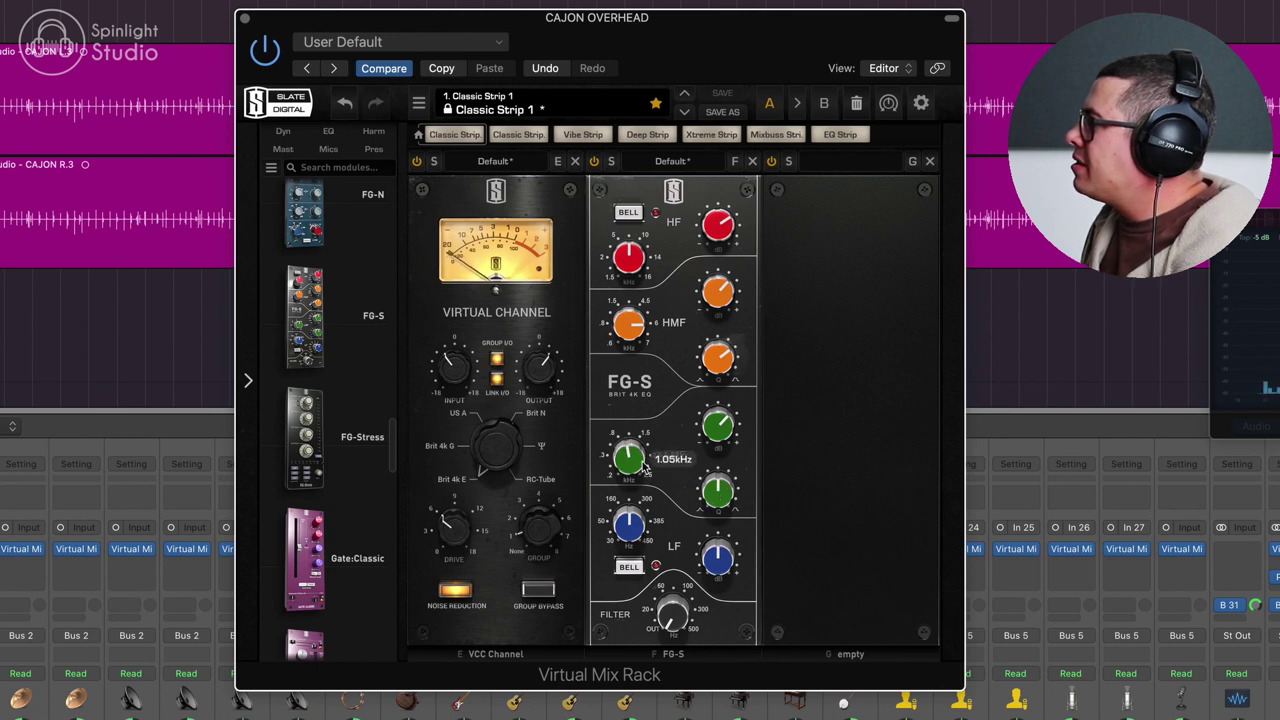
pyautogui.moveTo(720, 451); pyautogui.dragTo(731, 410)
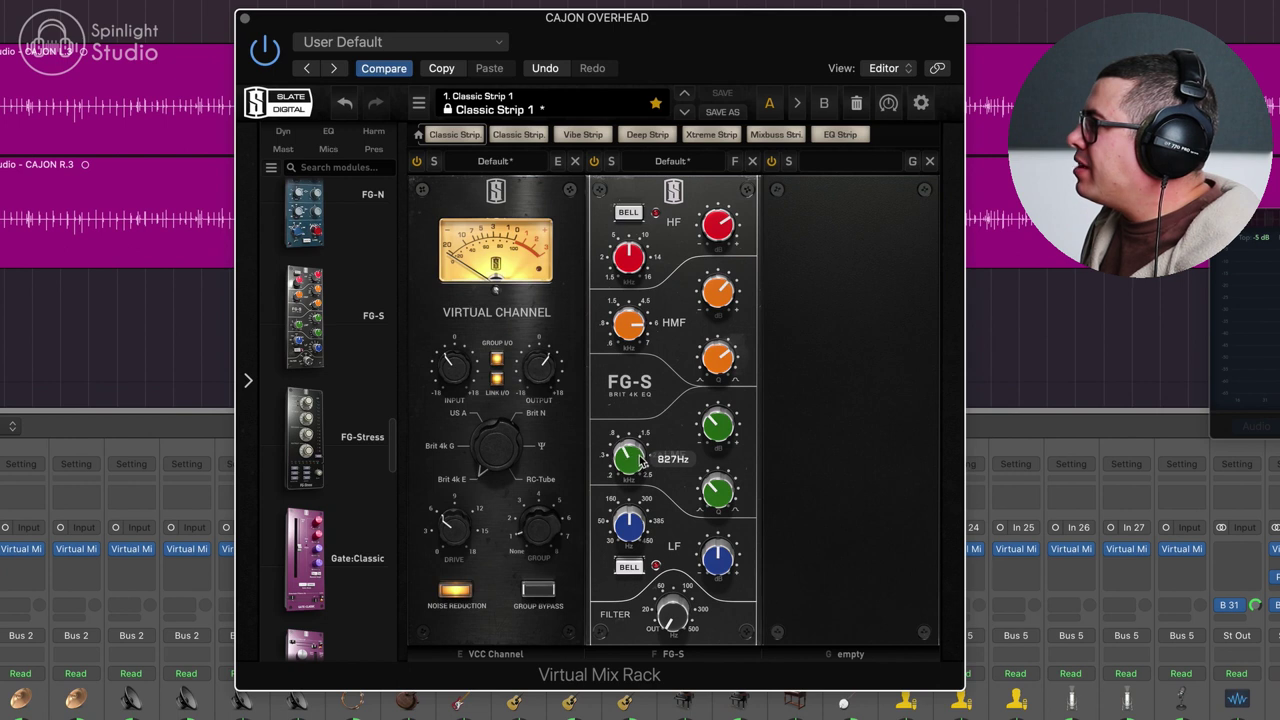
pyautogui.moveTo(714, 431); pyautogui.dragTo(741, 379)
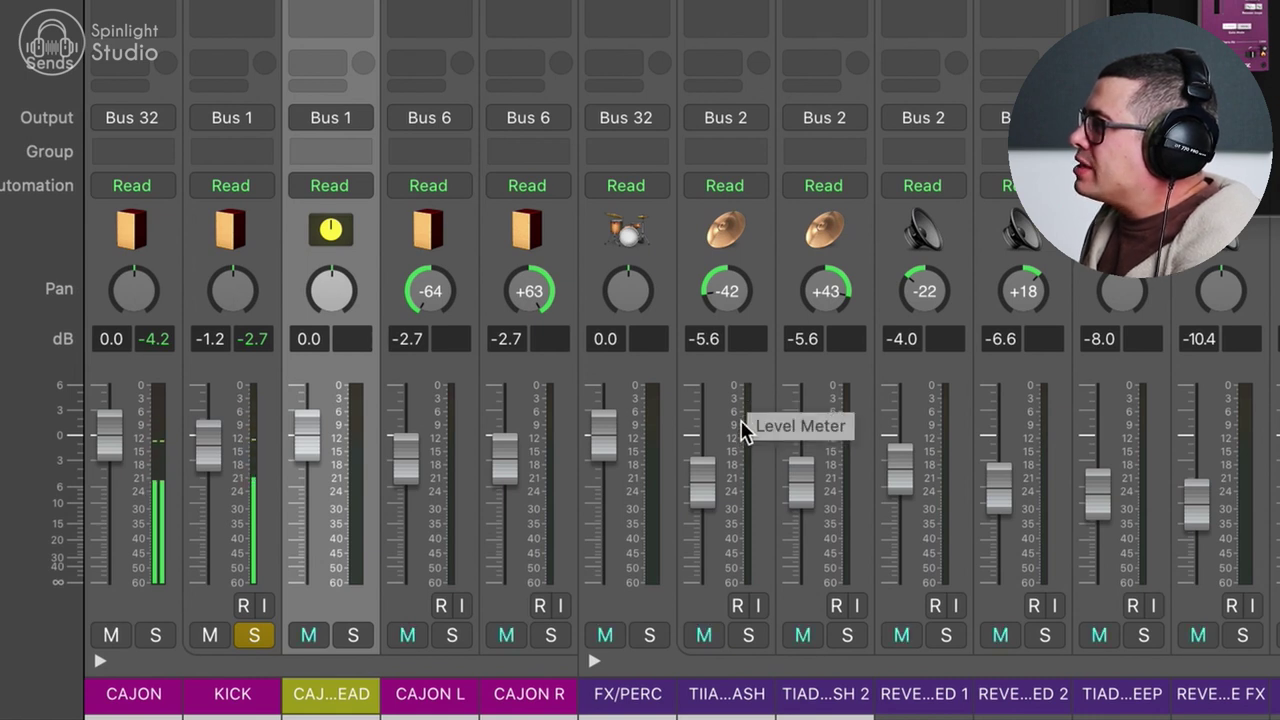
# Insert the Plugin Alliance bx_console channel strip on the soloed KICK channel, after its Virtual Mix Rack
pyautogui.click(238, 10)
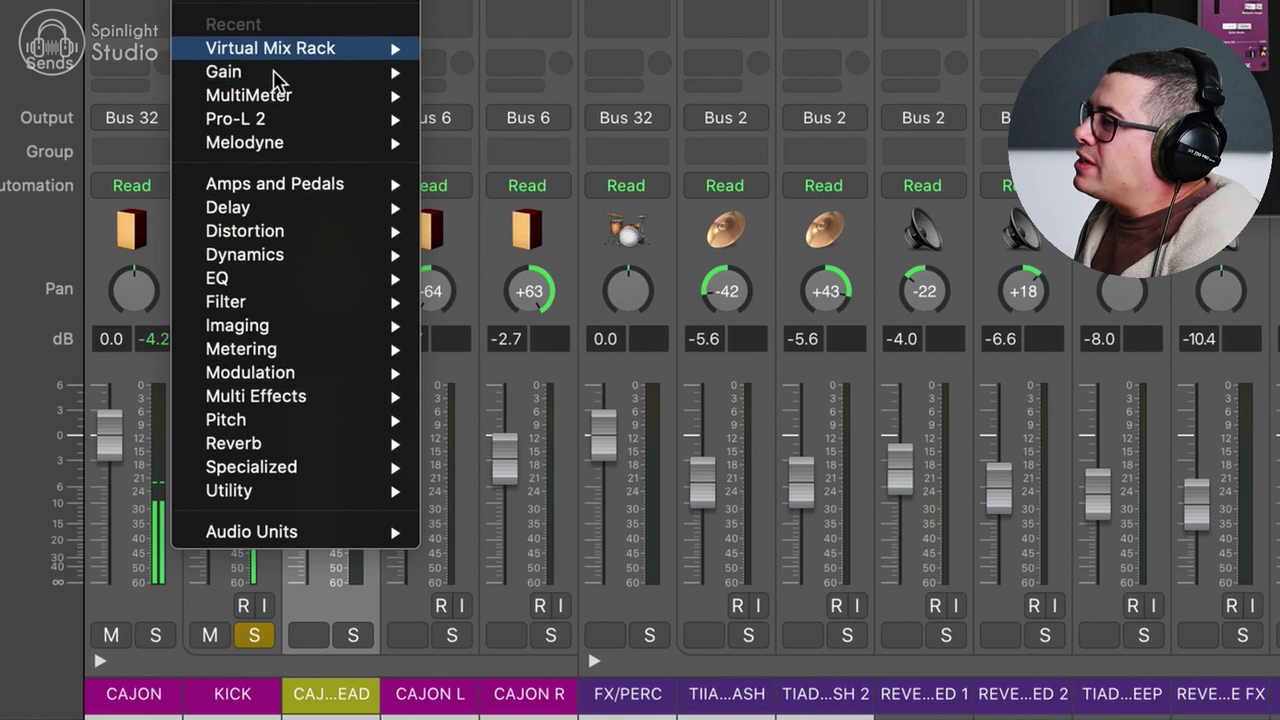
pyautogui.moveTo(320, 531)
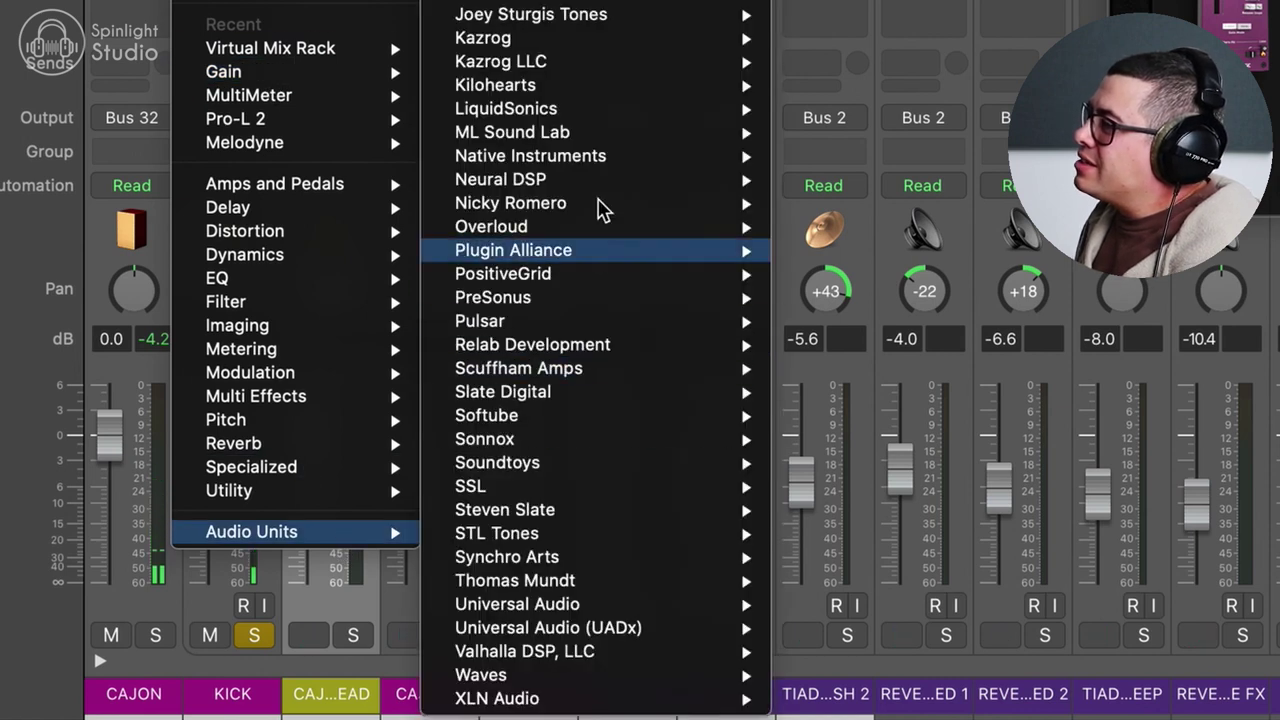
pyautogui.moveTo(540, 250)
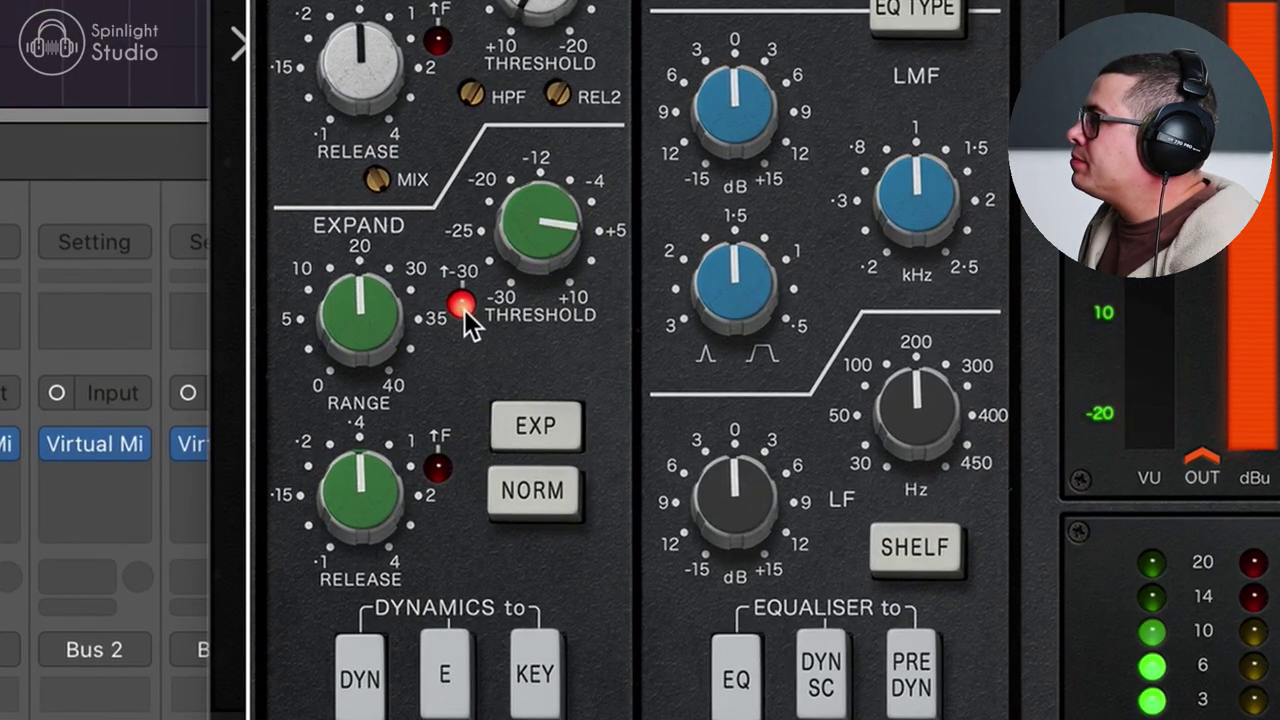
# Tune the expander of the KICK console strip with fast attack on, a lower threshold and a range of about 8.3 dB
pyautogui.moveTo(360, 318); pyautogui.dragTo(380, 353)
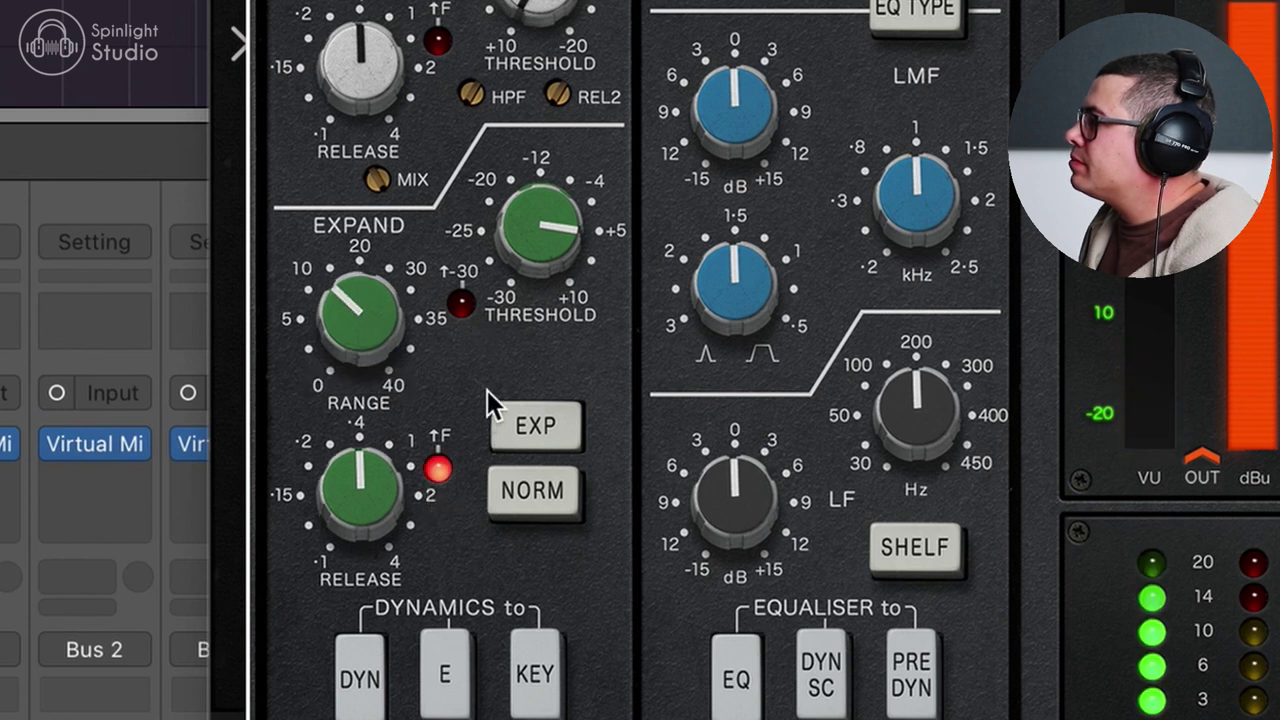
pyautogui.moveTo(404, 332); pyautogui.dragTo(382, 410)
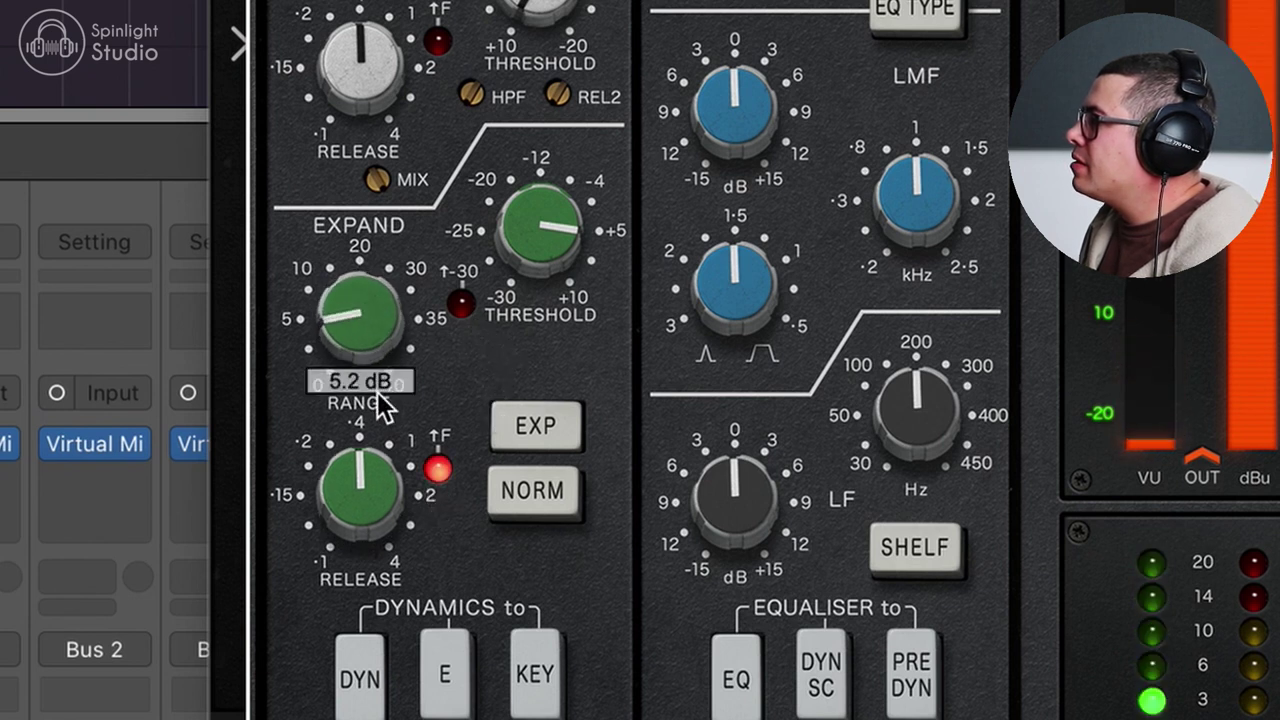
pyautogui.click(375, 483)
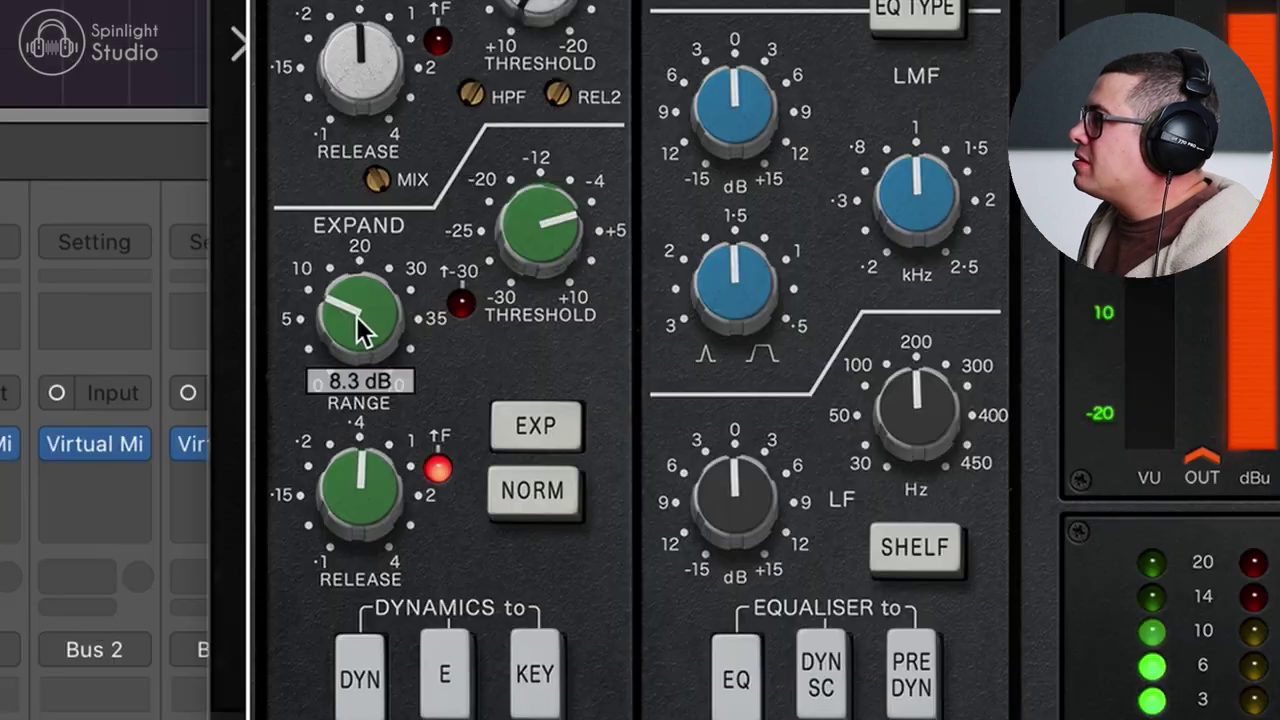
pyautogui.moveTo(357, 329); pyautogui.dragTo(360, 330)
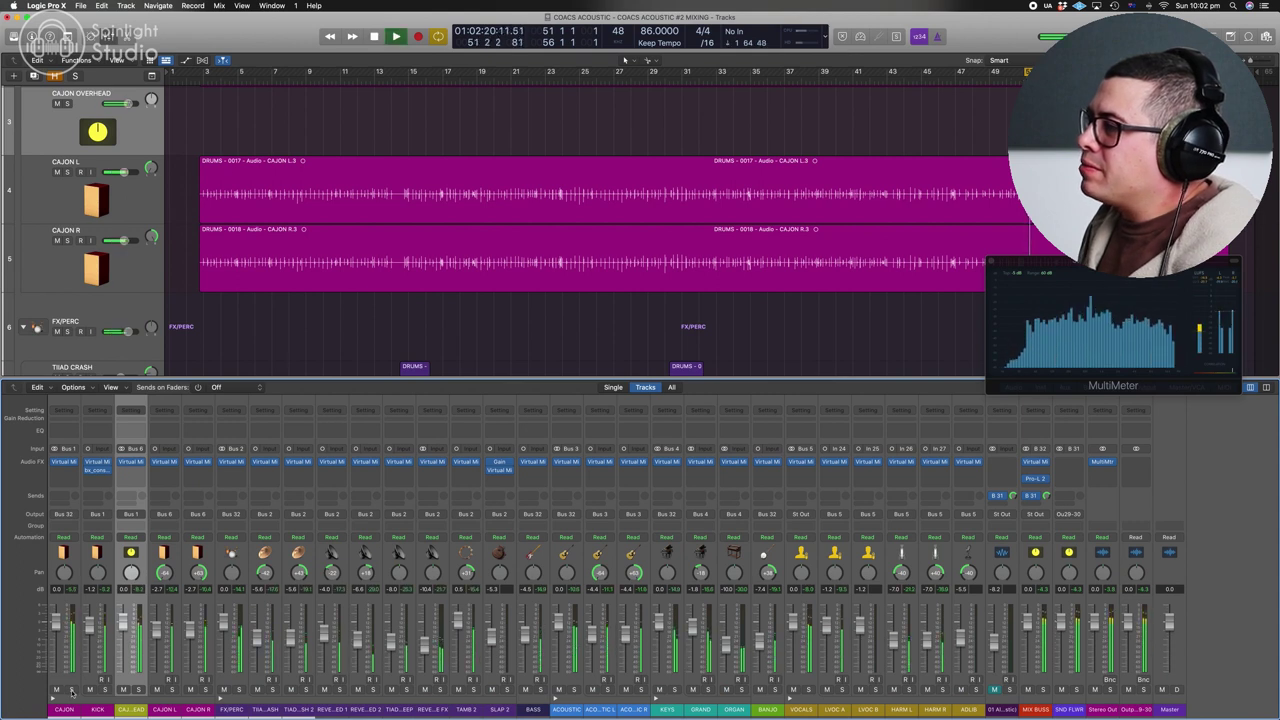
# Compare CAJON soloed and in the mix, solo CAJON OVERHEAD, and add the FG-Bomber module to its Virtual Mix Rack
pyautogui.click(71, 690)
pyautogui.click(71, 690)
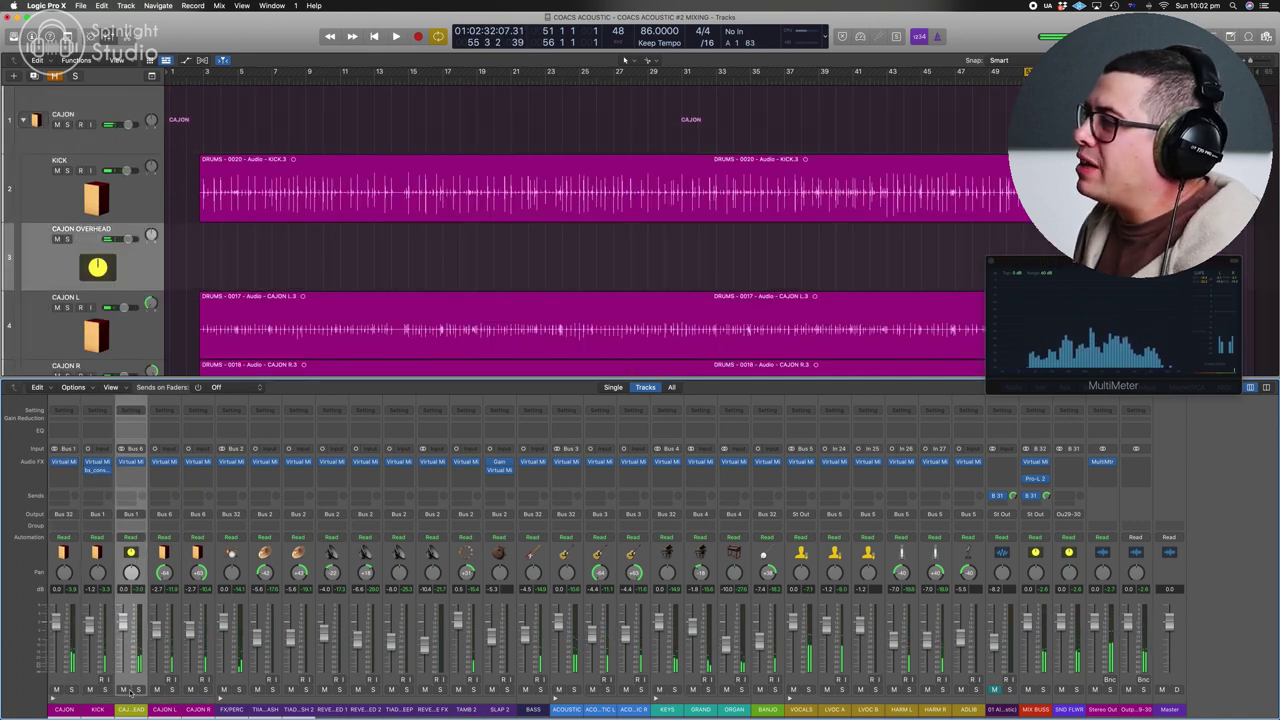
pyautogui.click(139, 690)
pyautogui.click(130, 462)
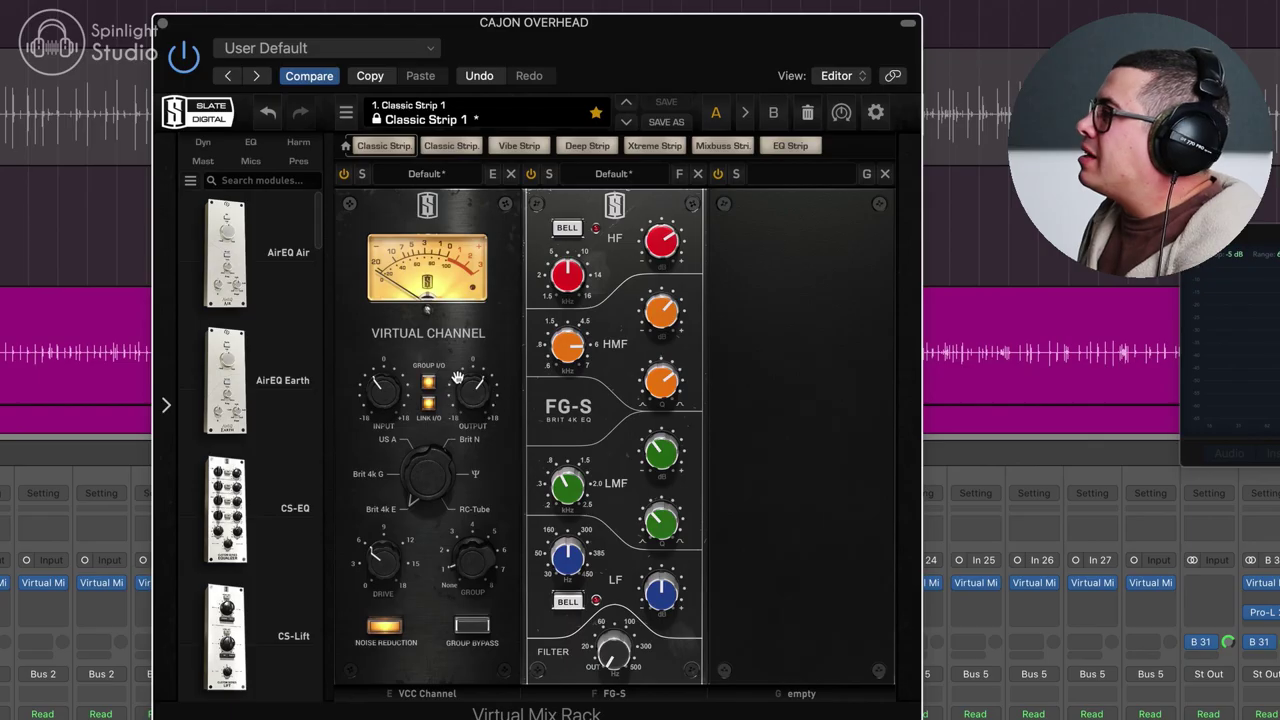
pyautogui.scroll(-5, 466, 345)
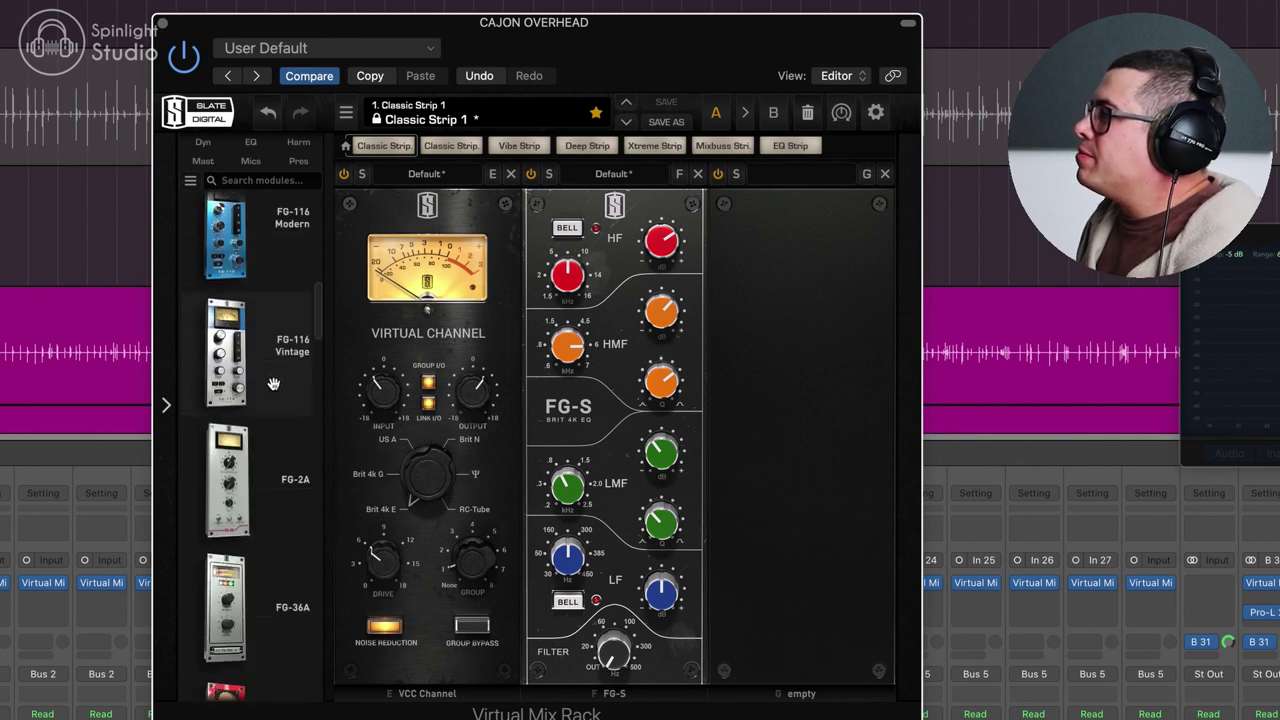
pyautogui.scroll(-15, 273, 384)
pyautogui.scroll(-6, 239, 428)
pyautogui.scroll(3, 239, 428)
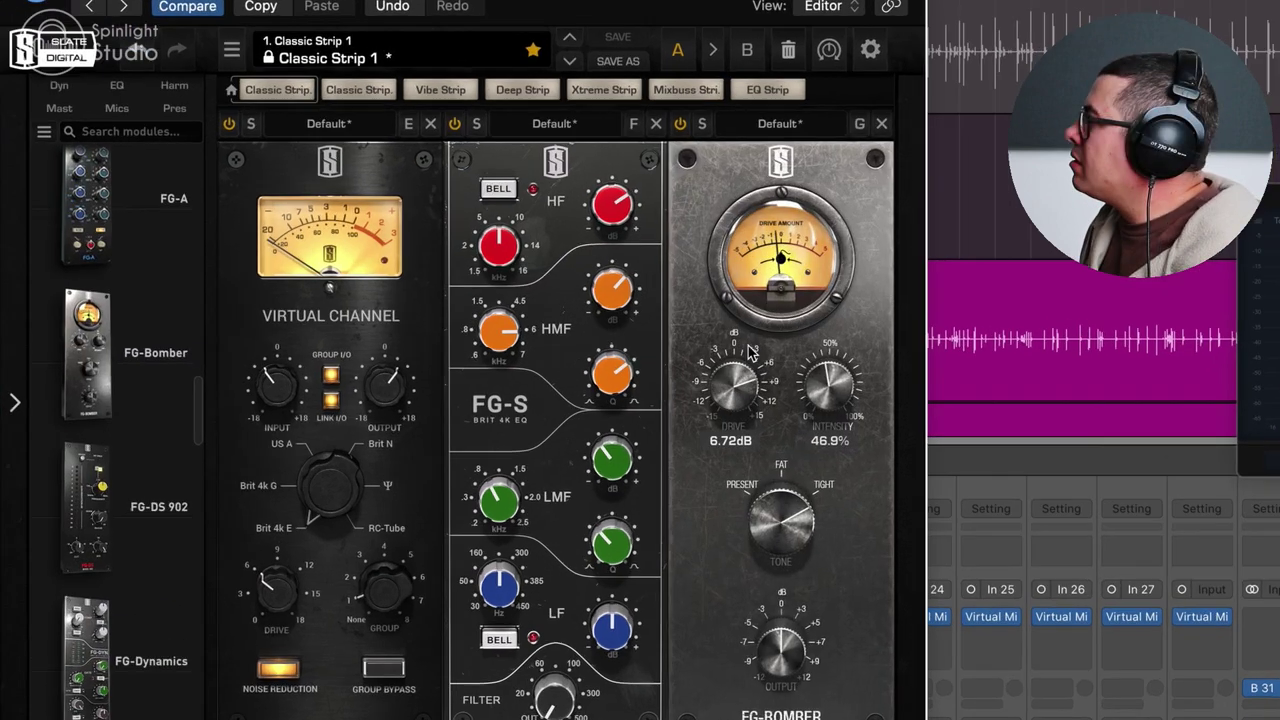
# Raise the FG-Bomber drive to near maximum, switch its tone to Present, and set its intensity to about 41.3%
pyautogui.moveTo(762, 391); pyautogui.dragTo(814, 289)
pyautogui.moveTo(716, 554); pyautogui.dragTo(688, 646)
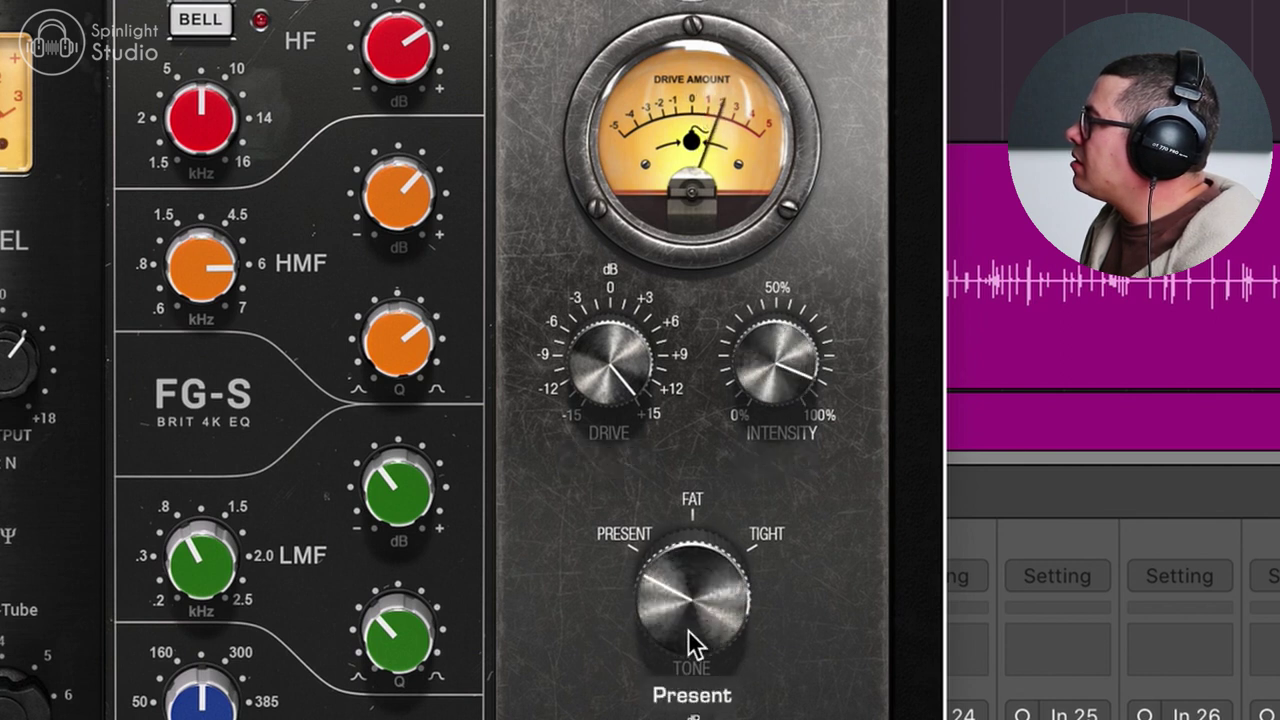
pyautogui.moveTo(757, 400); pyautogui.dragTo(755, 598)
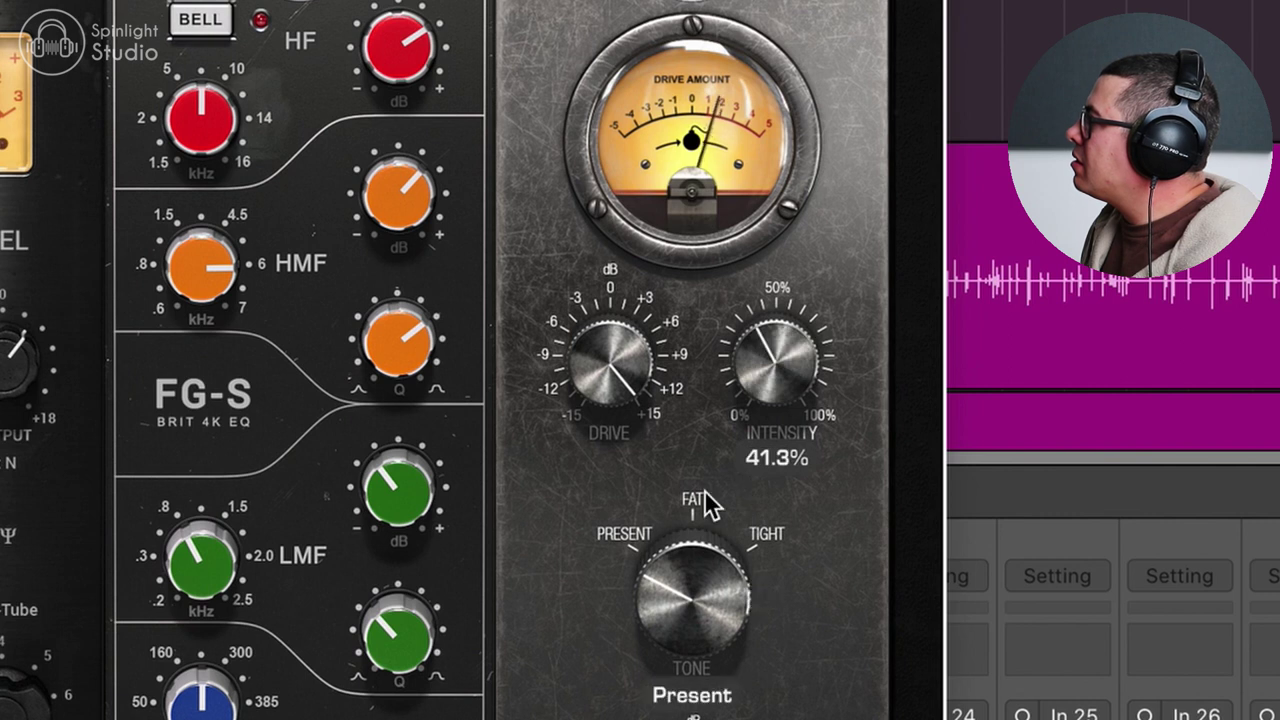
# Reduce the FG-Bomber drive on CAJON OVERHEAD, raise its intensity slightly, and readjust the high-frequency bands of the FG-S EQ
pyautogui.moveTo(629, 392); pyautogui.dragTo(638, 485)
pyautogui.moveTo(777, 403); pyautogui.dragTo(786, 385)
pyautogui.moveTo(580, 340); pyautogui.dragTo(579, 337)
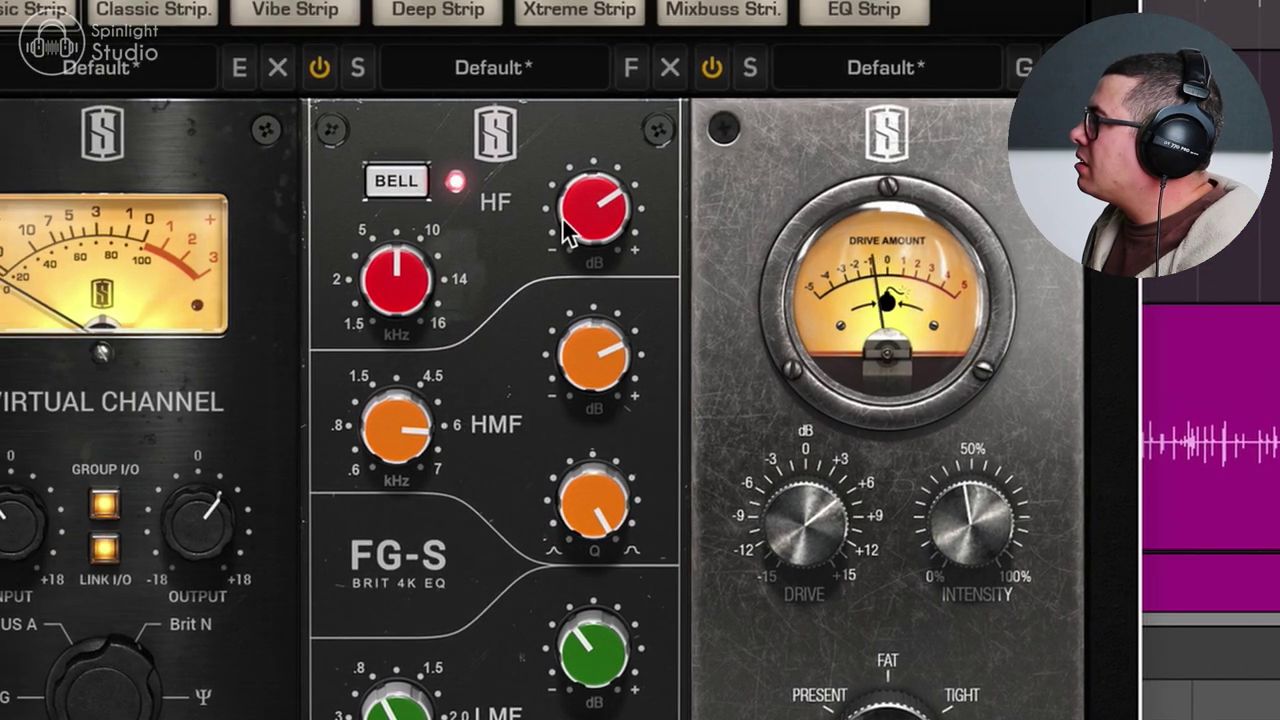
pyautogui.moveTo(584, 205); pyautogui.dragTo(586, 285)
pyautogui.moveTo(437, 298)
pyautogui.moveTo(611, 220); pyautogui.dragTo(612, 219)
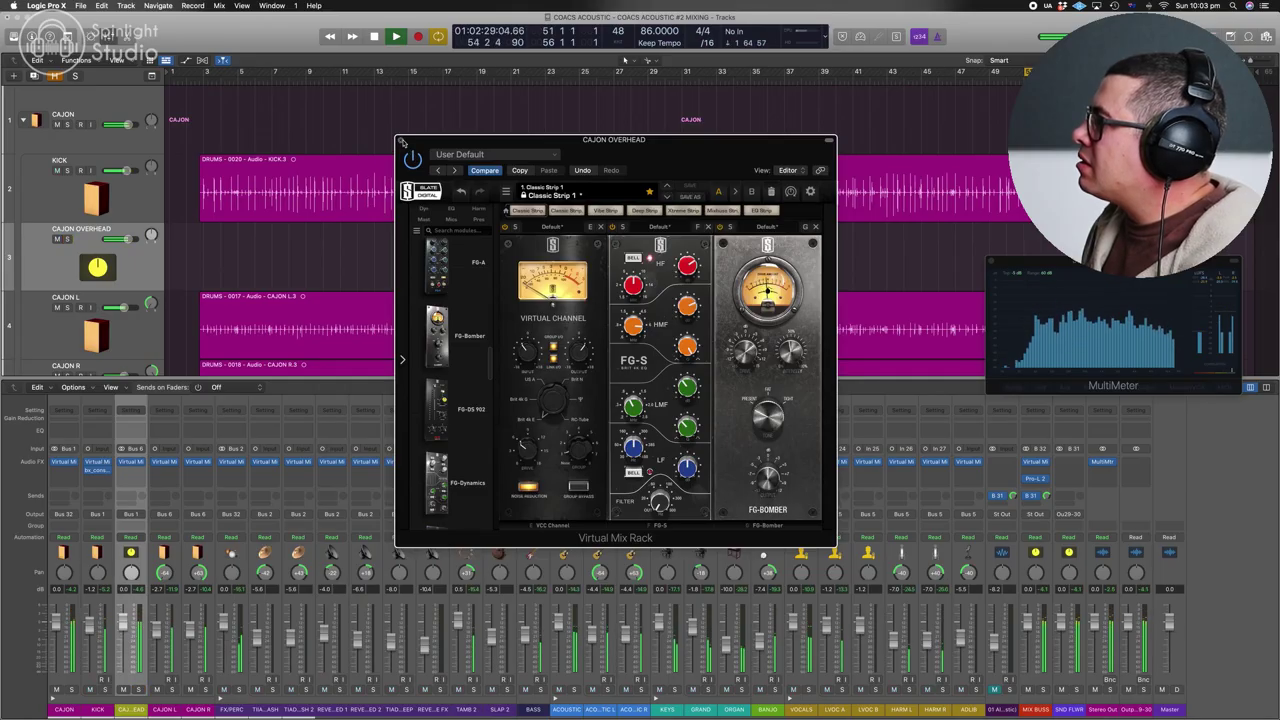
# Close the CAJON OVERHEAD rack, solo the CAJON group, and rebalance the KICK fader against the other cajon channels during playback
pyautogui.click(401, 140)
pyautogui.click(71, 689)
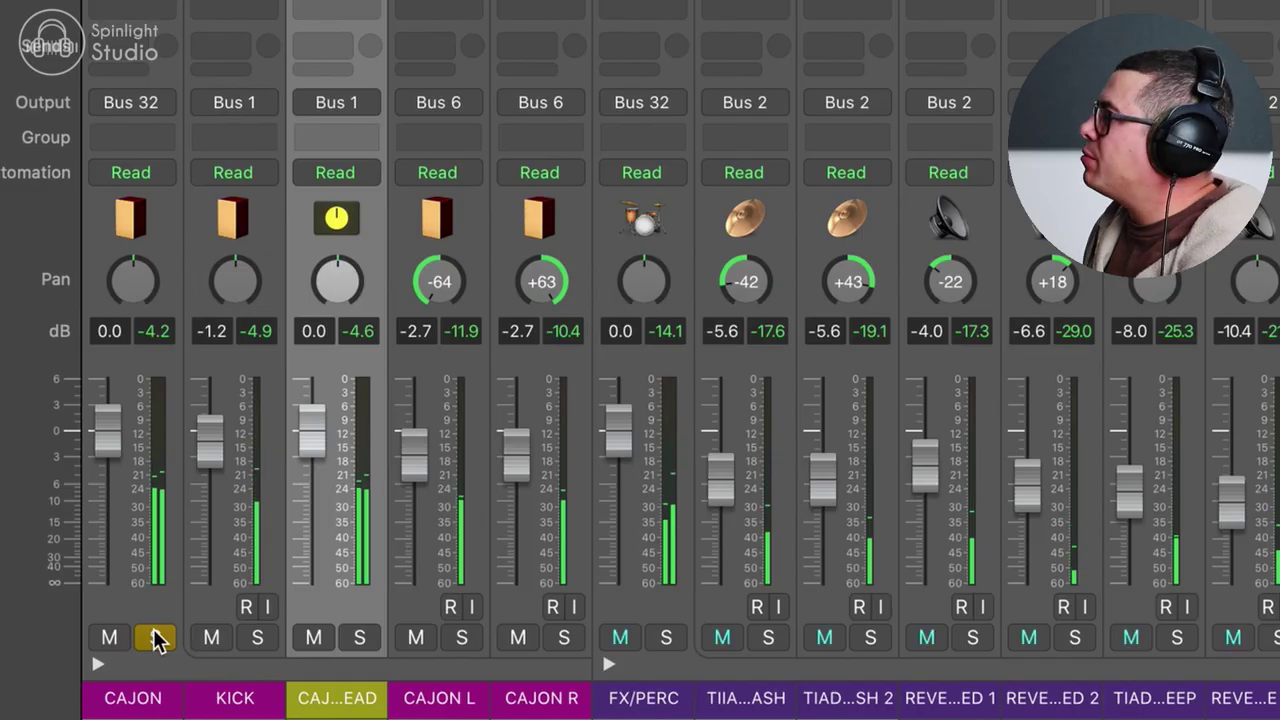
pyautogui.press('space')
pyautogui.press('space')
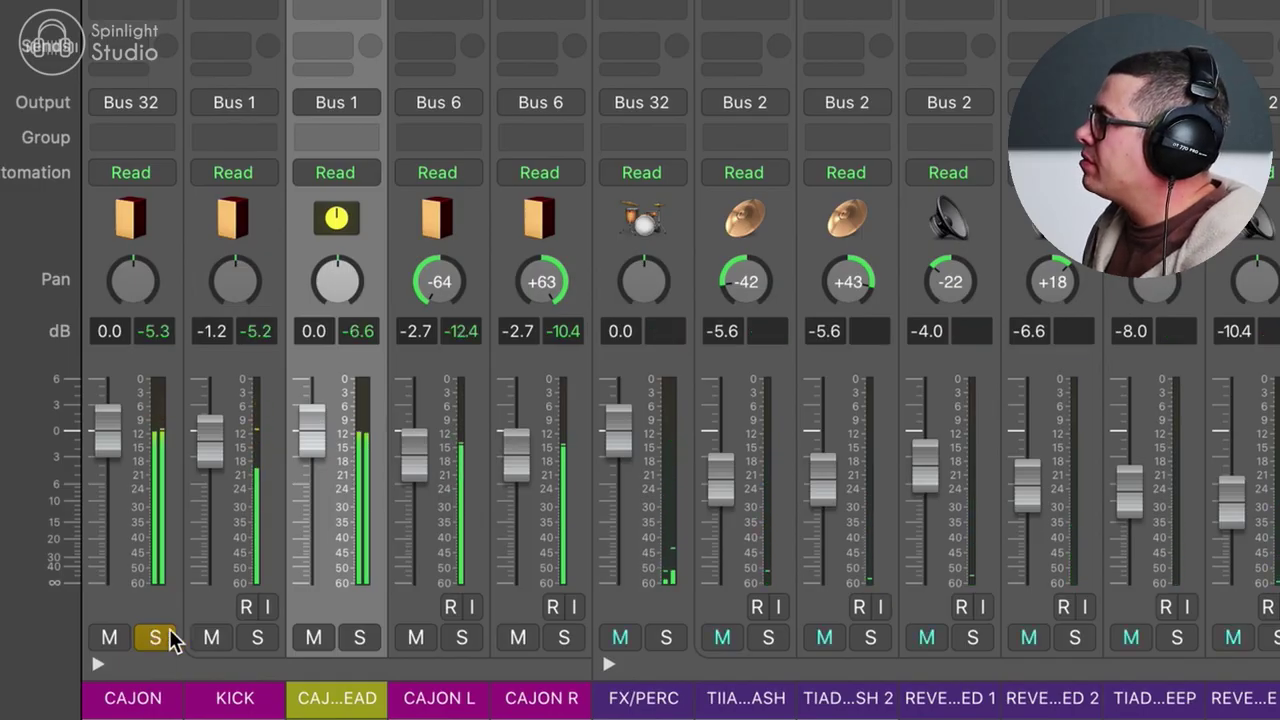
pyautogui.moveTo(210, 438); pyautogui.dragTo(210, 478)
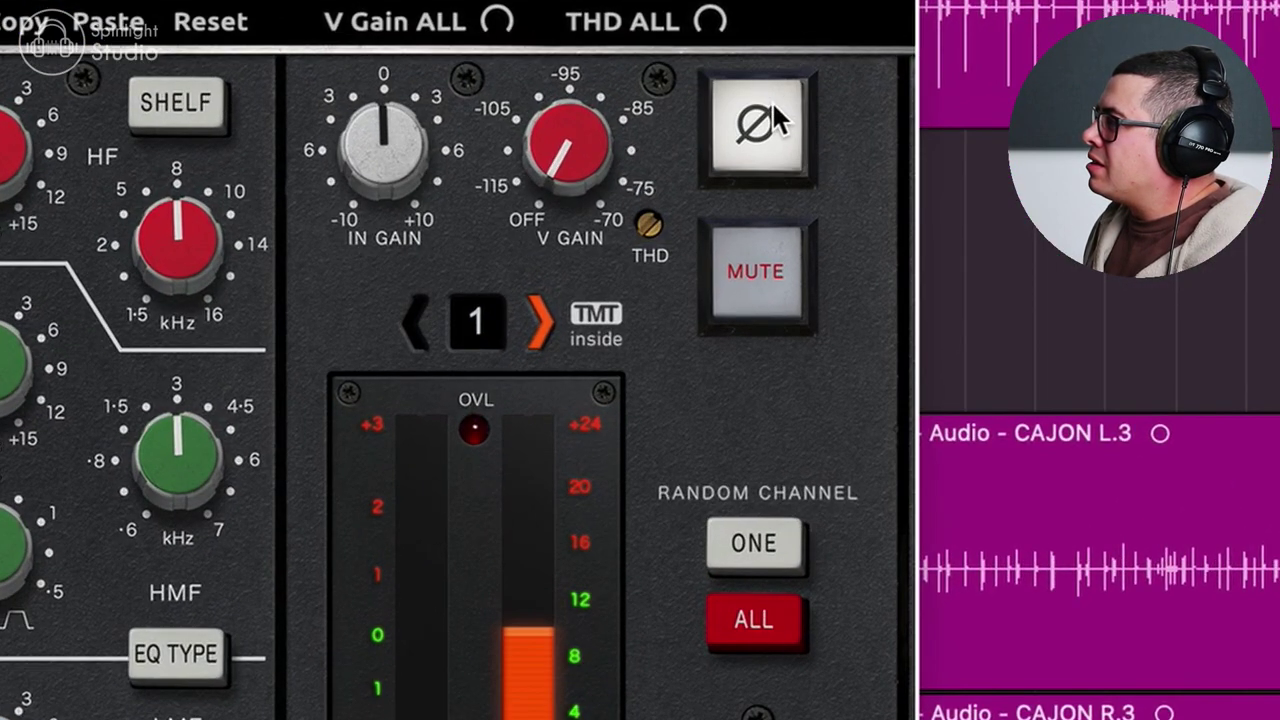
# Compare the soloed cajon with the KICK console strip's phase inversion off and on
pyautogui.click(772, 101)
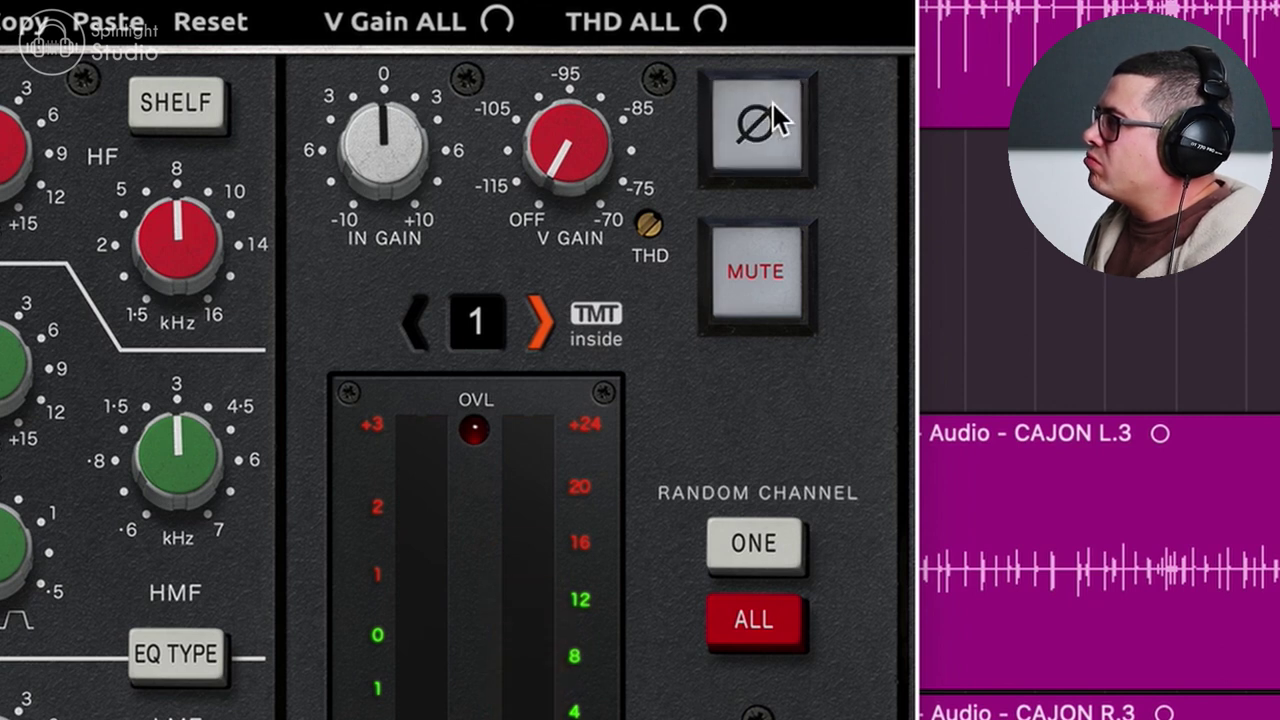
pyautogui.click(772, 101)
pyautogui.press('1')
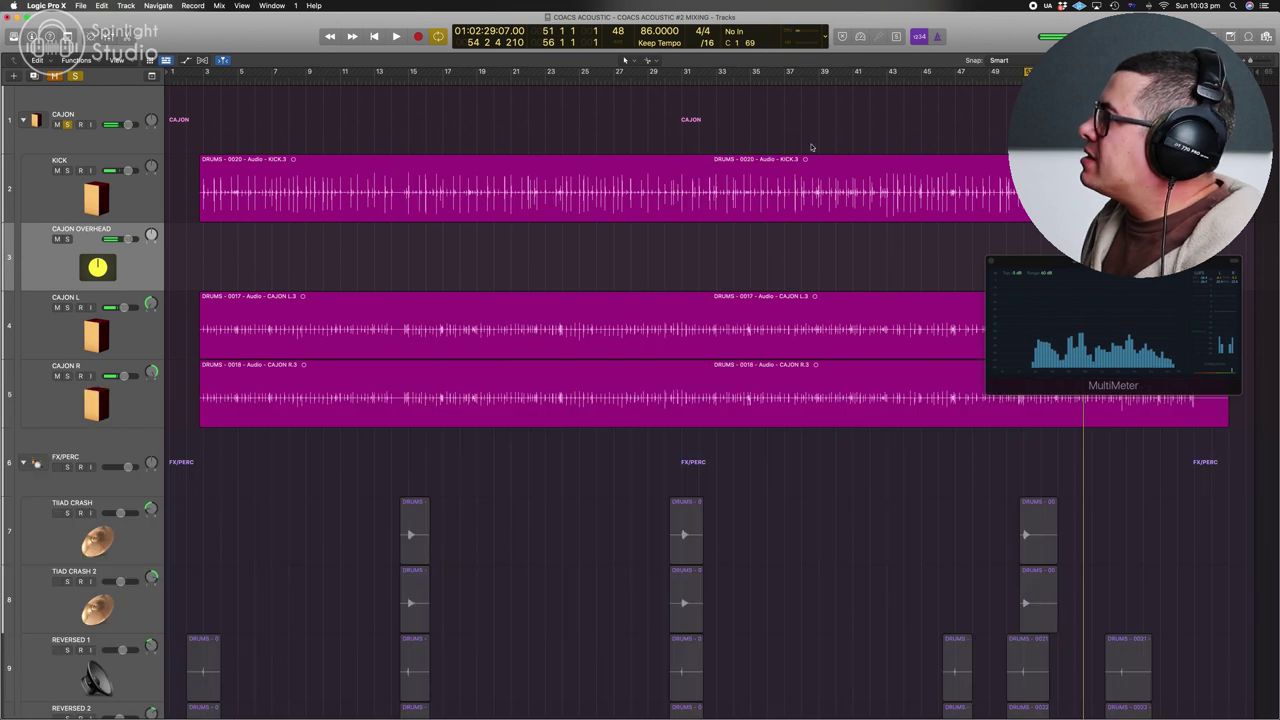
# Magnify one kick transient in the arrangement to compare the KICK waveform's polarity and timing with CAJON L and CAJON R
pyautogui.scroll(-2, 812, 147)
pyautogui.press('x')
pyautogui.hscroll(2, 840, 157)
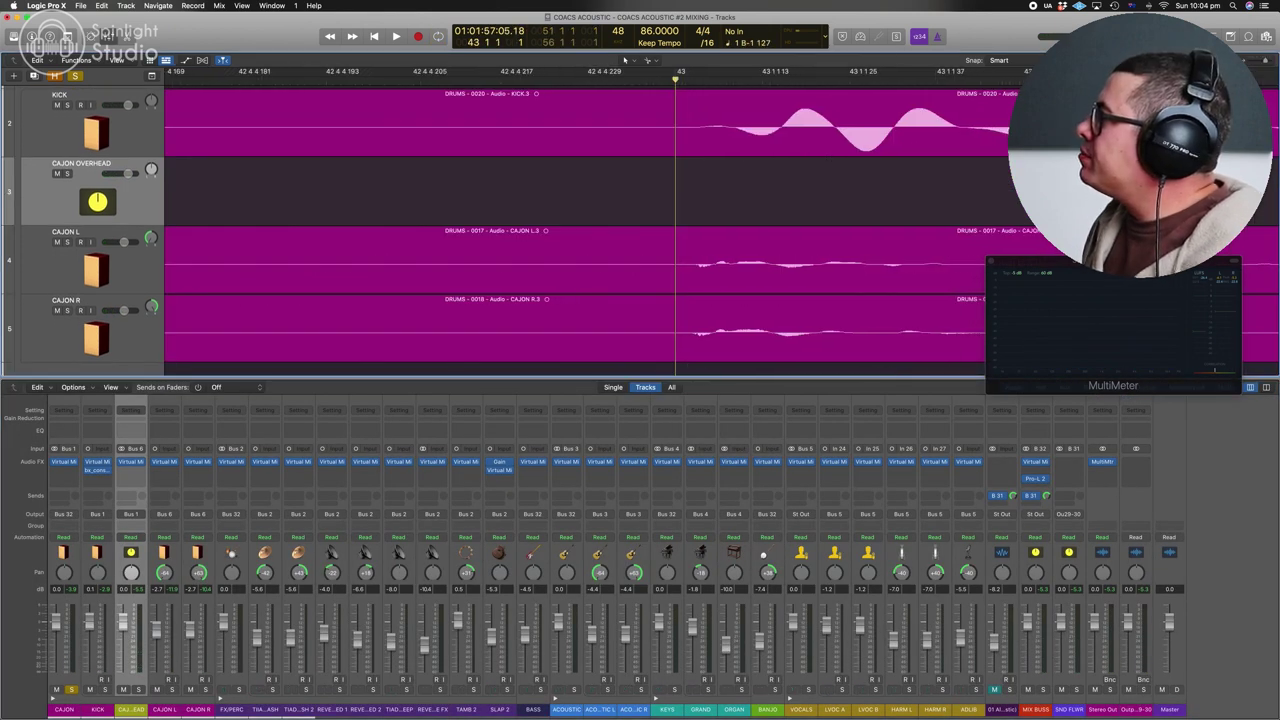
pyautogui.press('super+=')
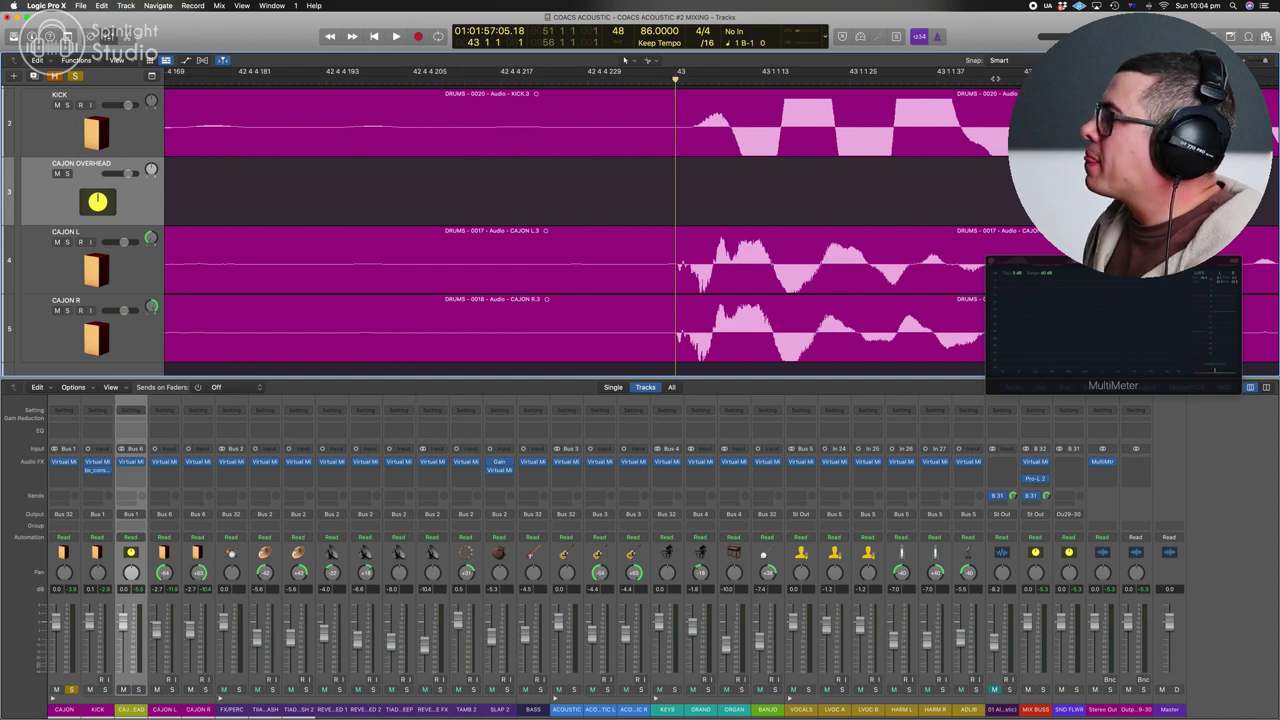
# Recheck the KICK console strip's phase inversion by ear against the overheads, and hide the plug-in windows
pyautogui.click(821, 149)
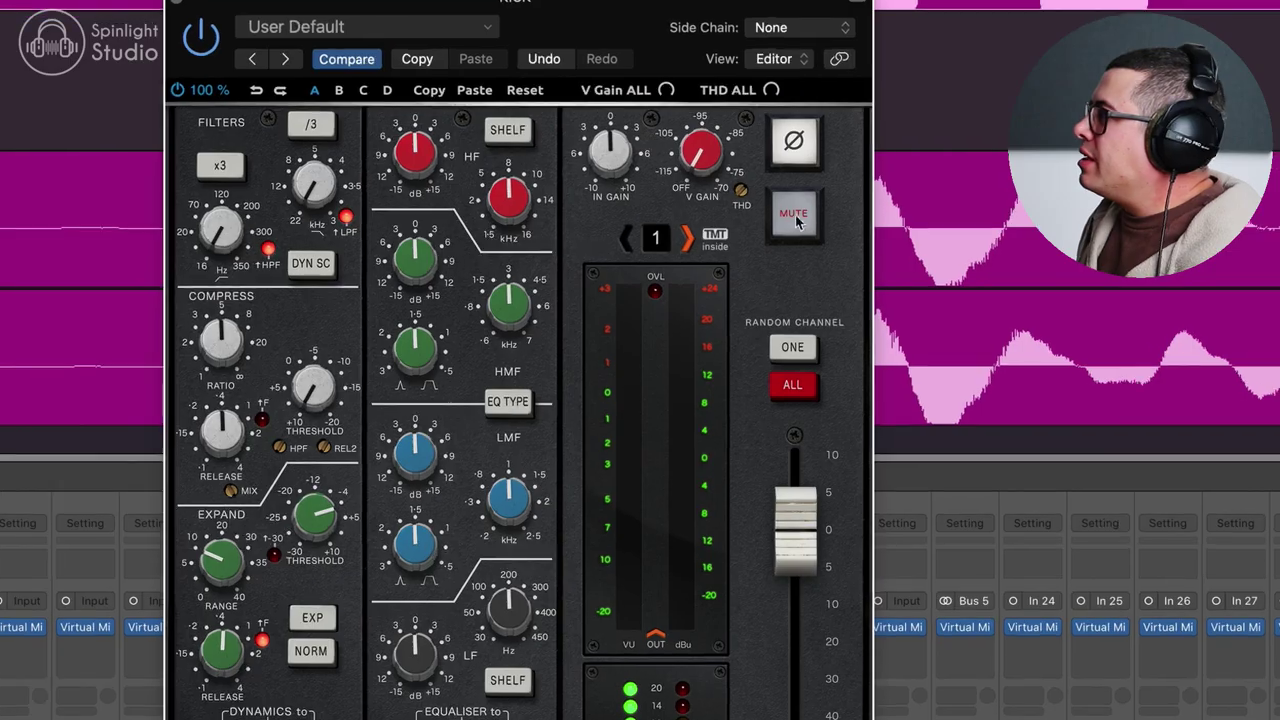
pyautogui.click(776, 167)
pyautogui.click(772, 167)
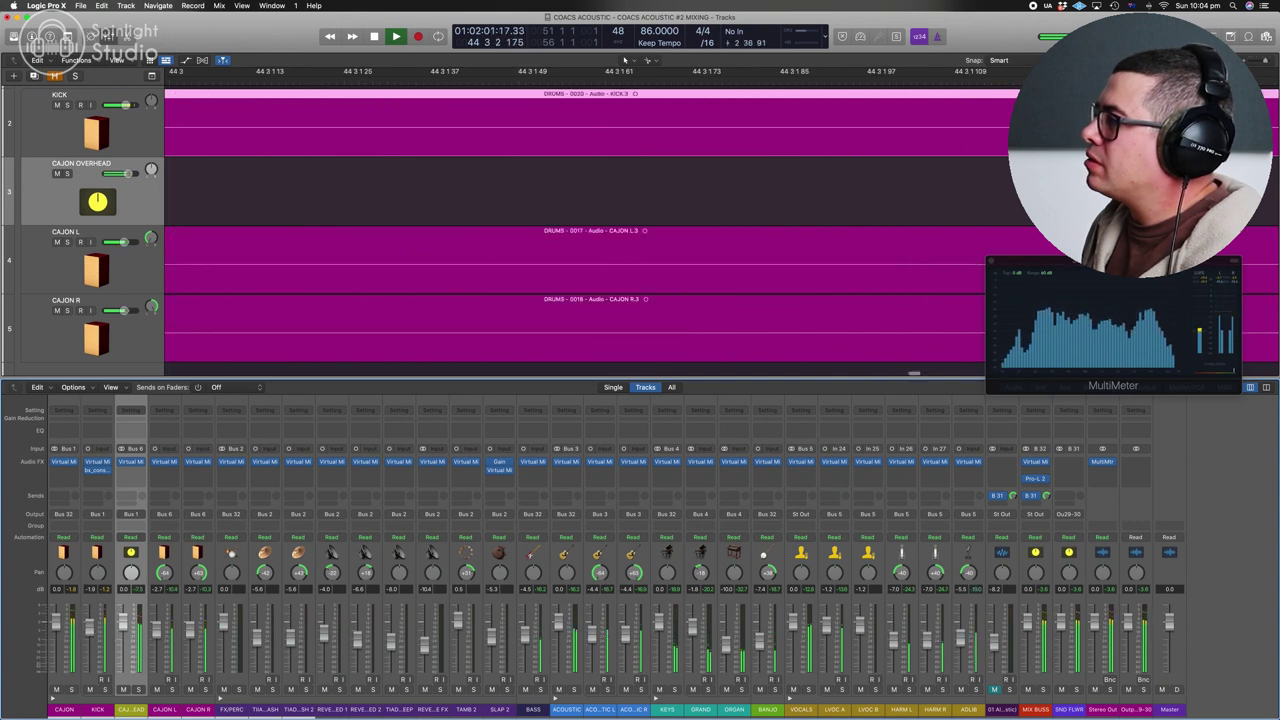
pyautogui.press('v')
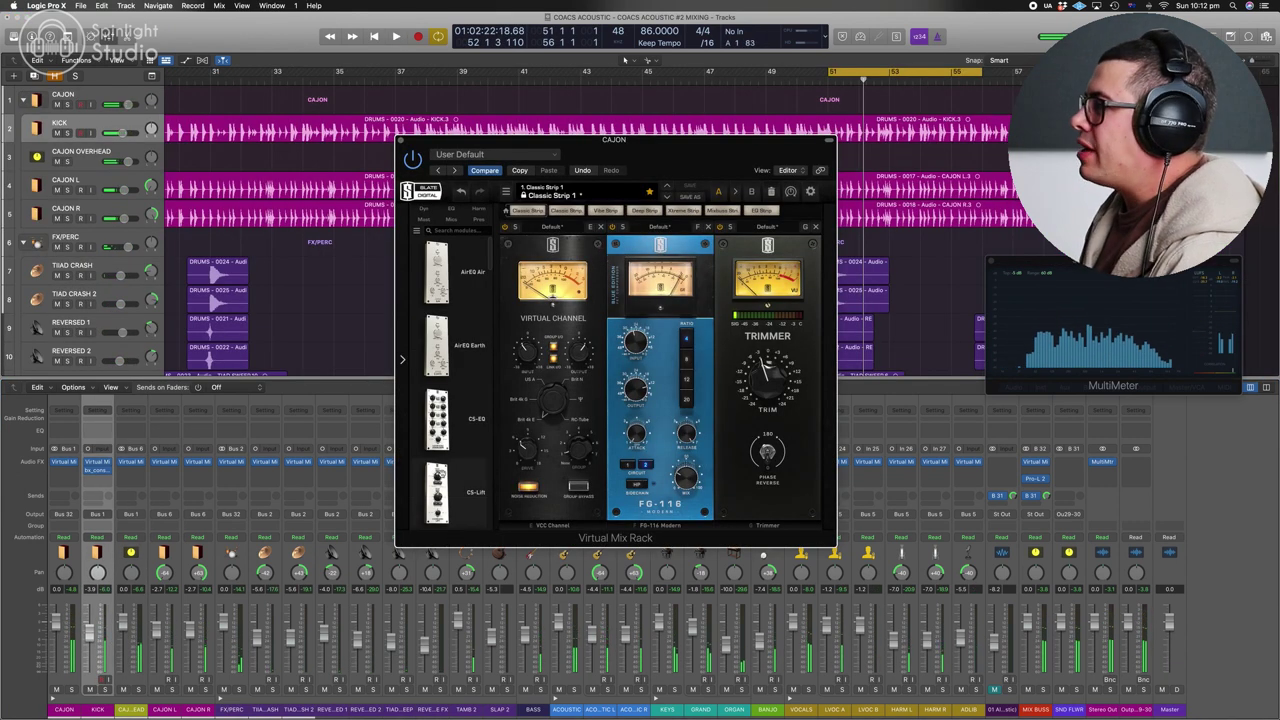
# Add the FG-N module to the CAJON Virtual Mix Rack ahead of the FG-116, and boost its high and upper-mid bands
pyautogui.scroll(-8, 450, 385)
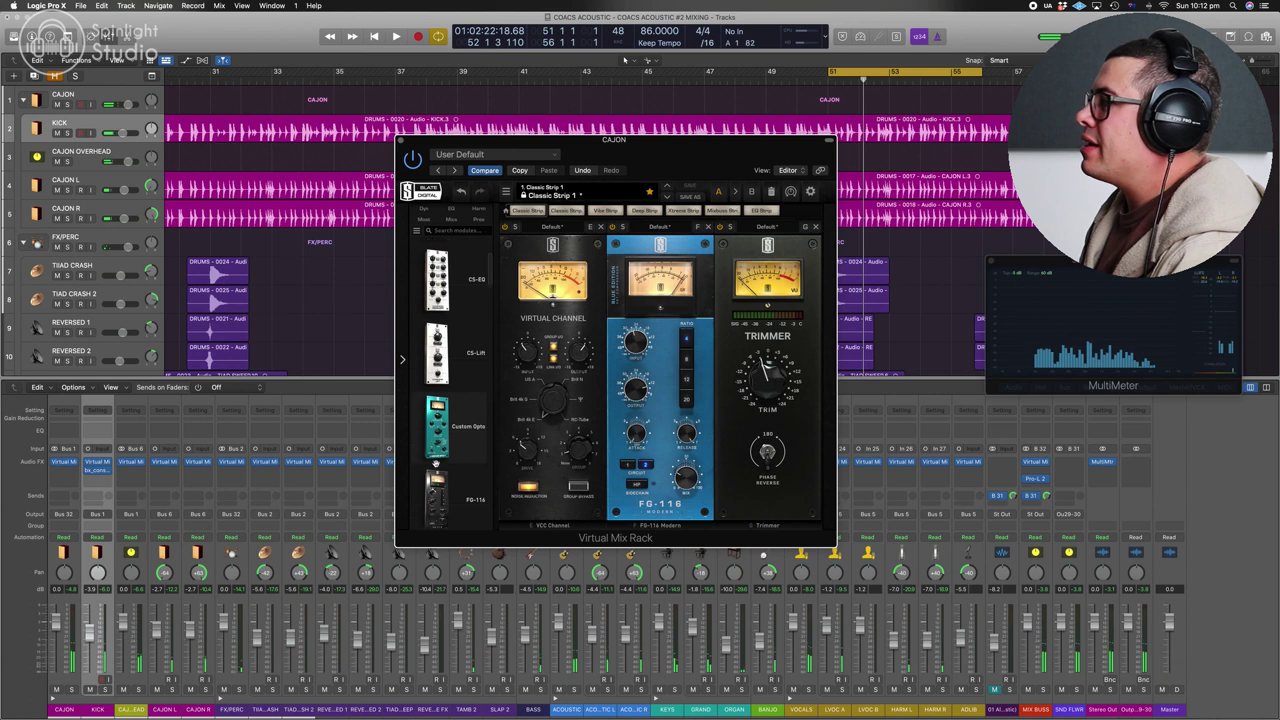
pyautogui.scroll(-10, 432, 439)
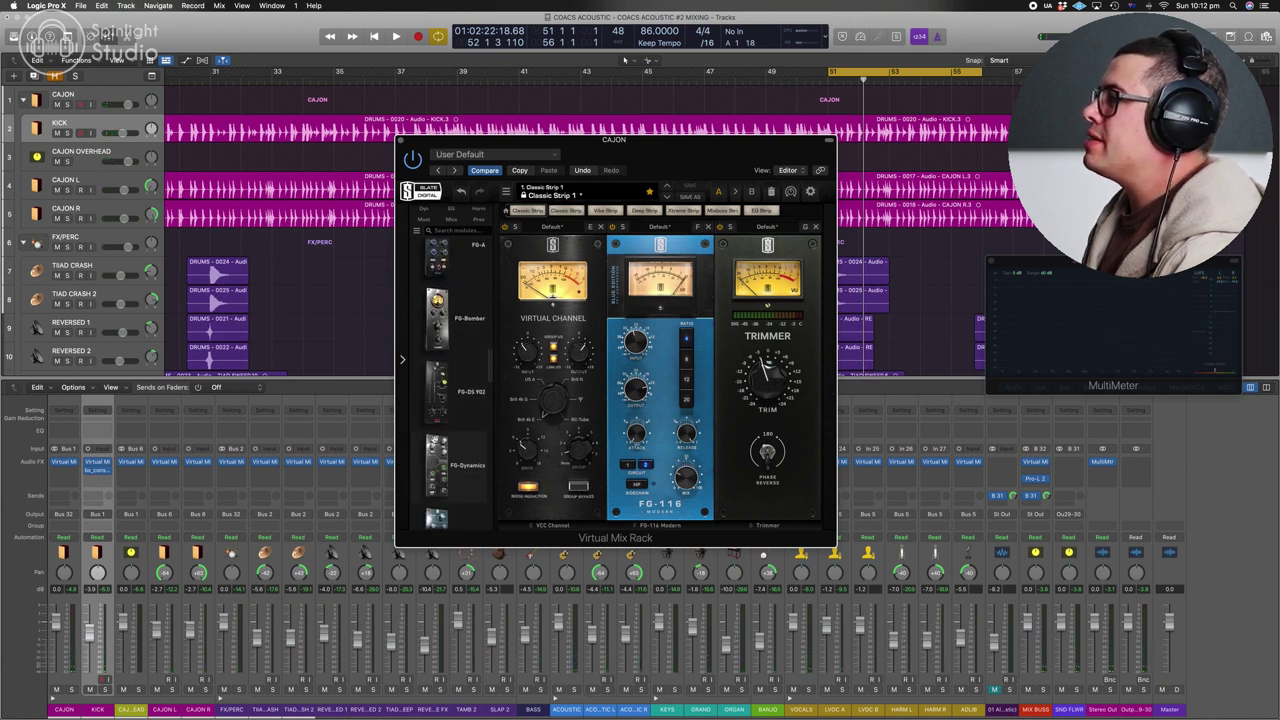
pyautogui.doubleClick(432, 439)
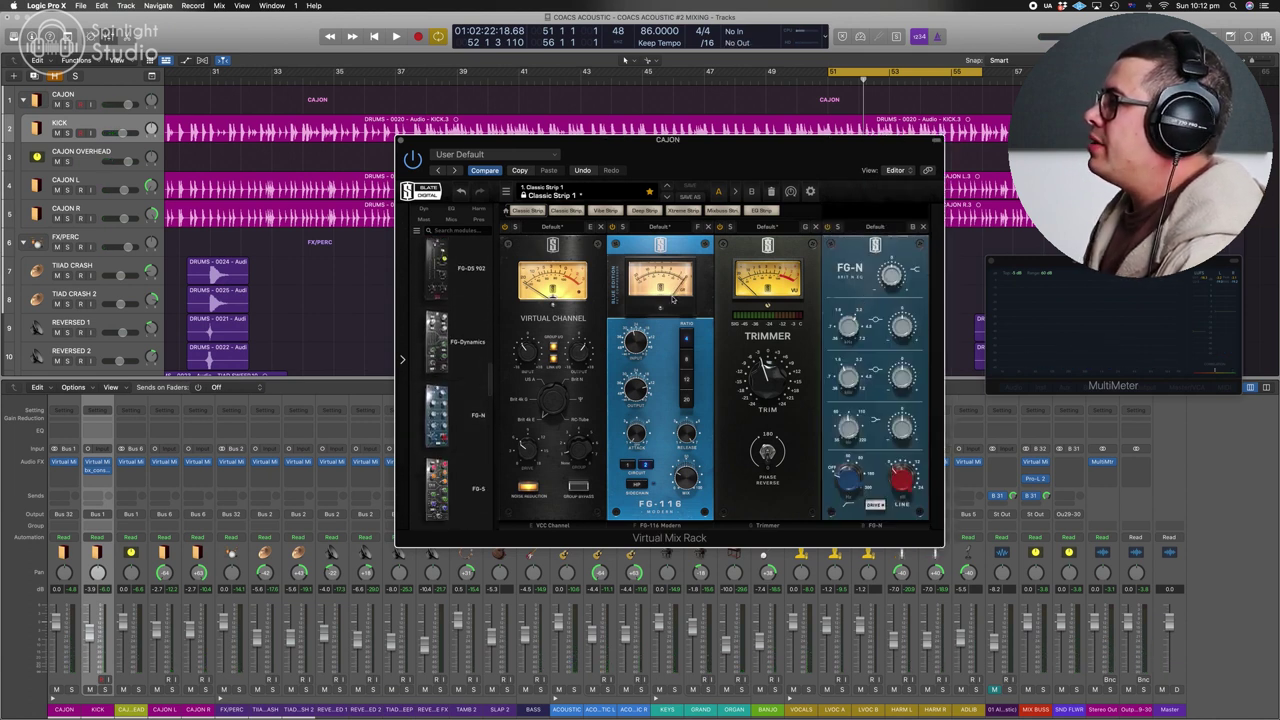
pyautogui.moveTo(848, 283); pyautogui.dragTo(636, 293)
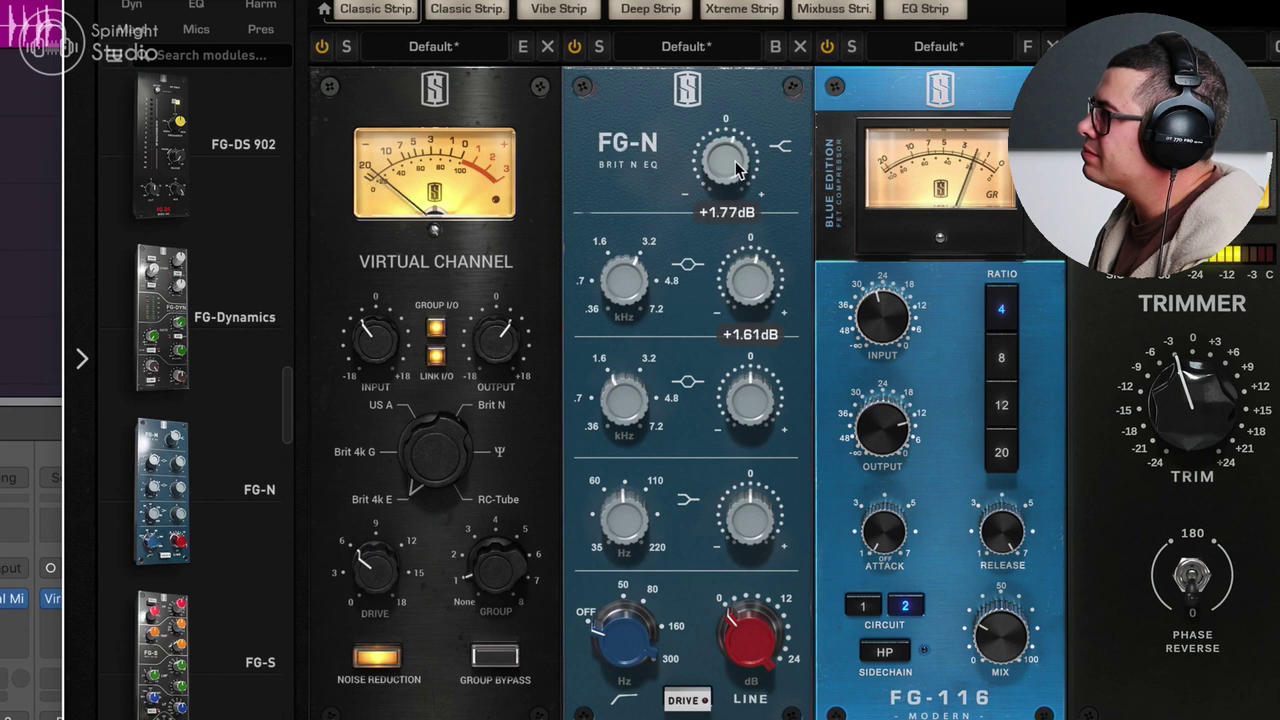
pyautogui.moveTo(678, 277); pyautogui.dragTo(683, 268)
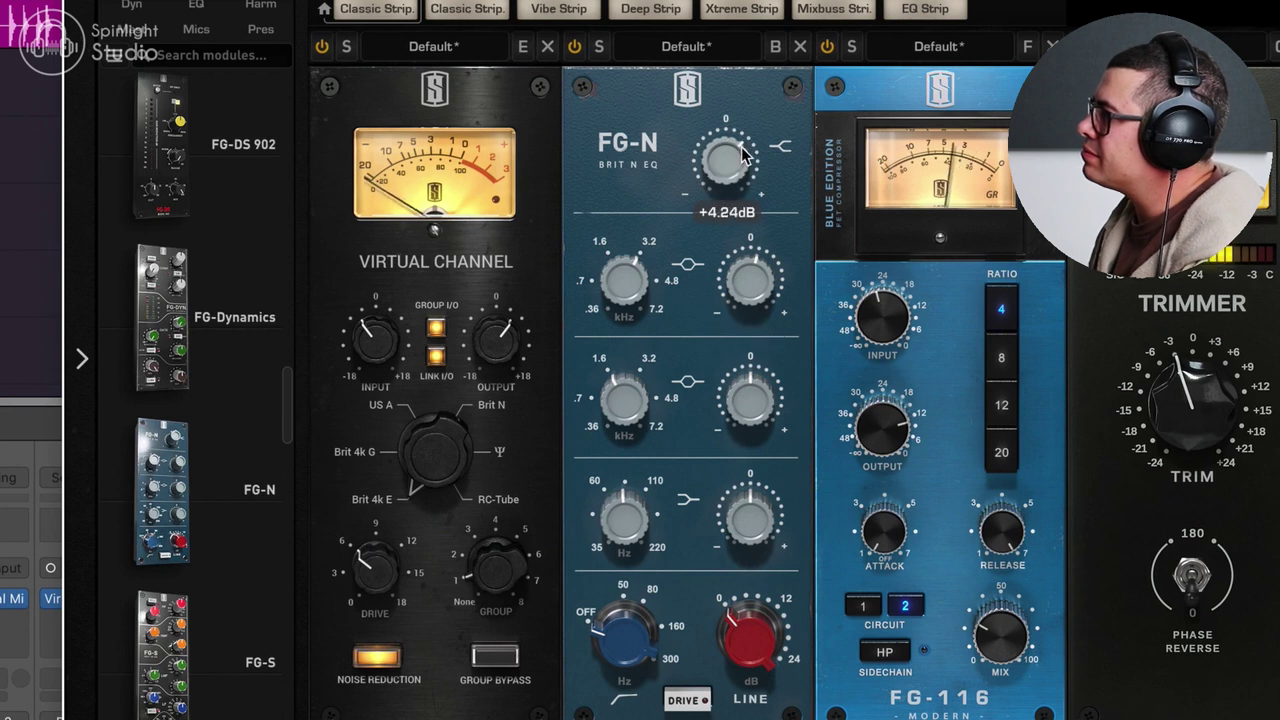
pyautogui.moveTo(740, 165); pyautogui.dragTo(741, 178)
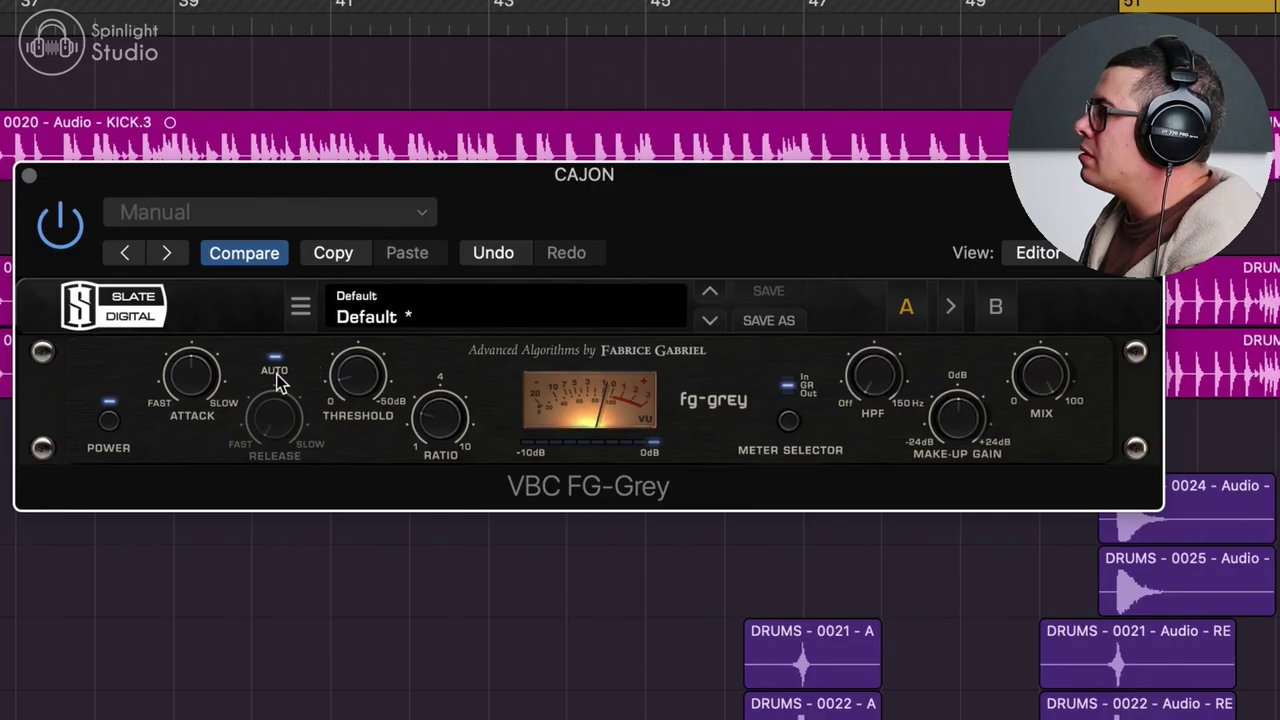
# Compare manual and automatic release on the CAJON channel's VBC FG-Grey compressor
pyautogui.click(280, 363)
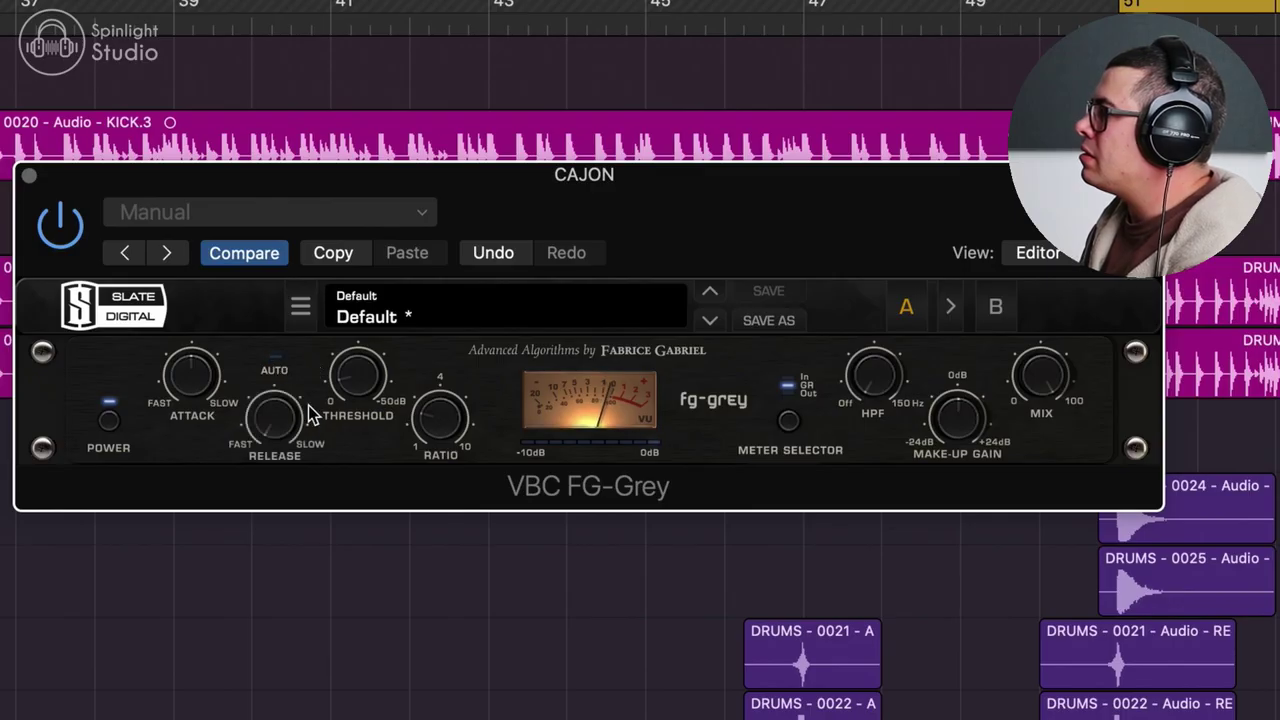
pyautogui.click(276, 367)
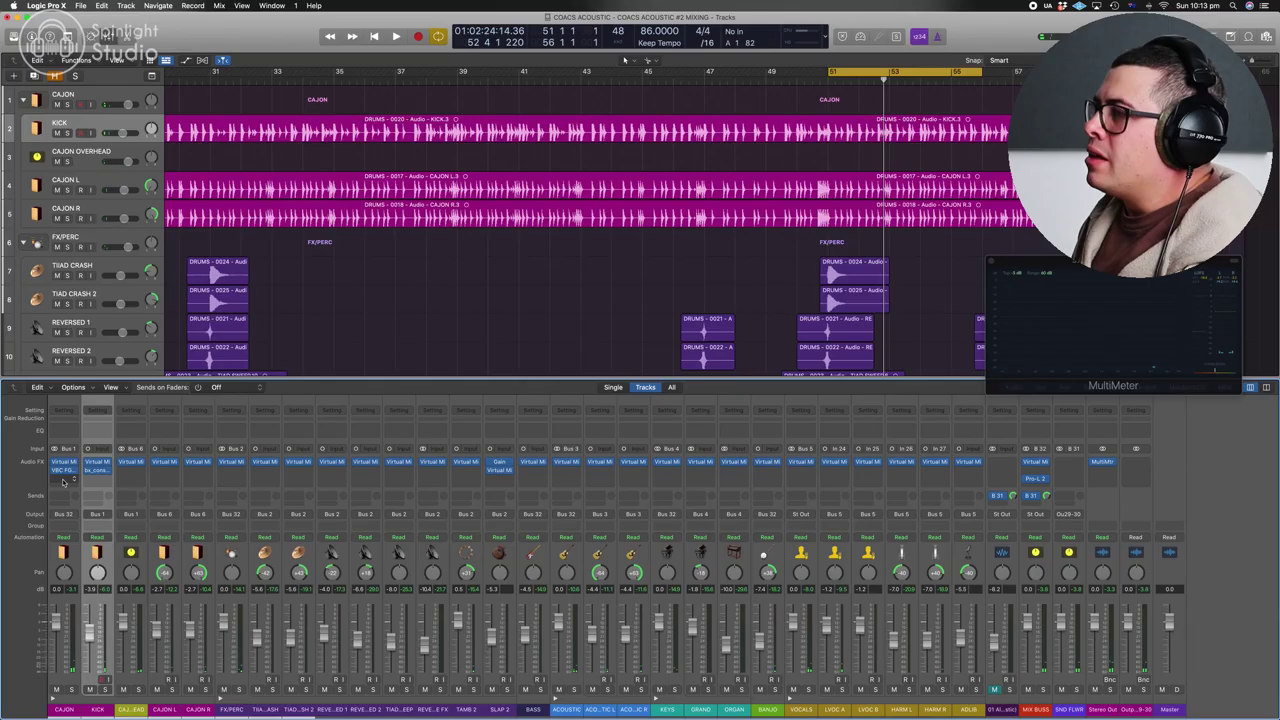
# Insert the Waves L3-LL Ultra (s) limiter on CAJON after the VBC FG-Grey, and lower its threshold to about -6.2 dB
pyautogui.click(63, 470)
pyautogui.moveTo(115, 663)
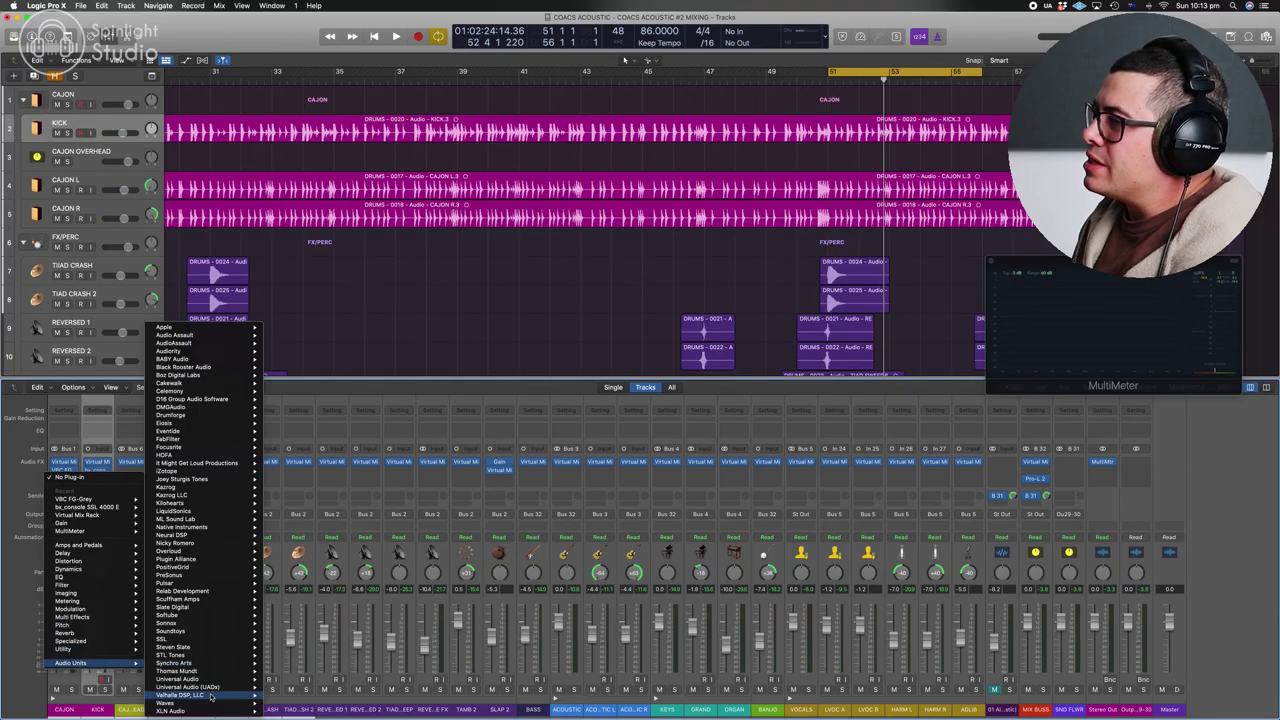
pyautogui.moveTo(168, 705)
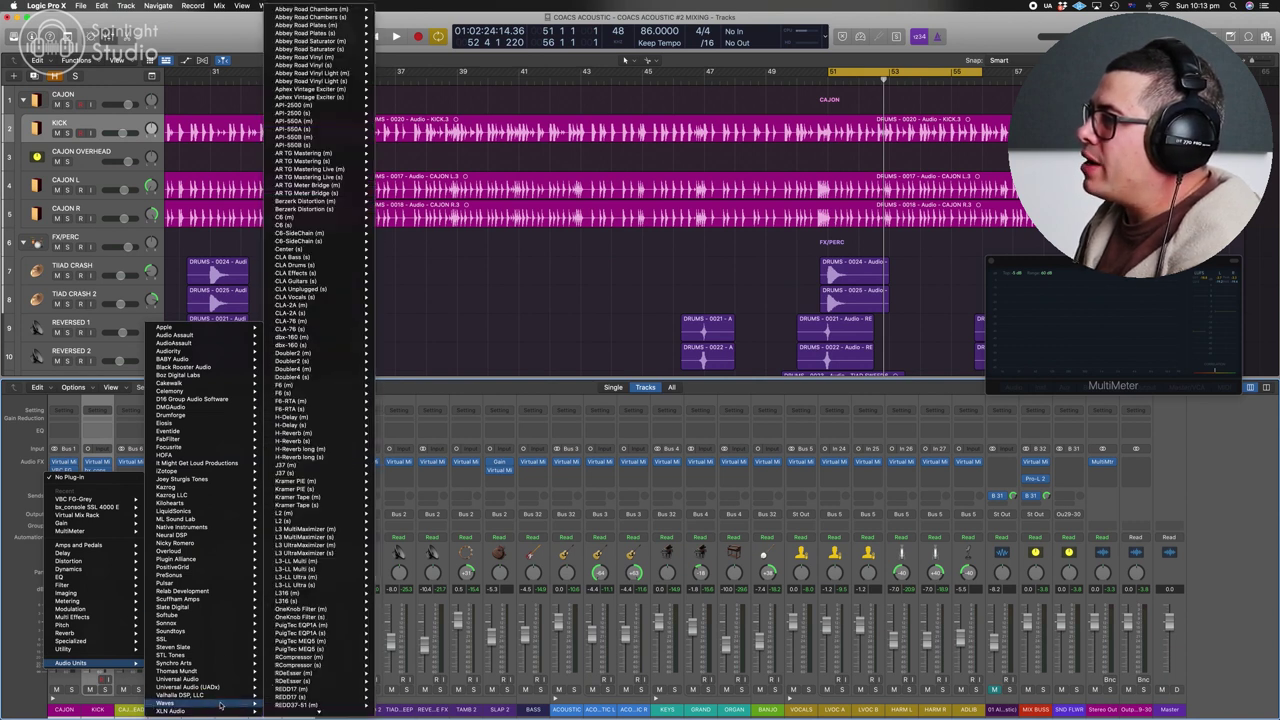
pyautogui.click(886, 222)
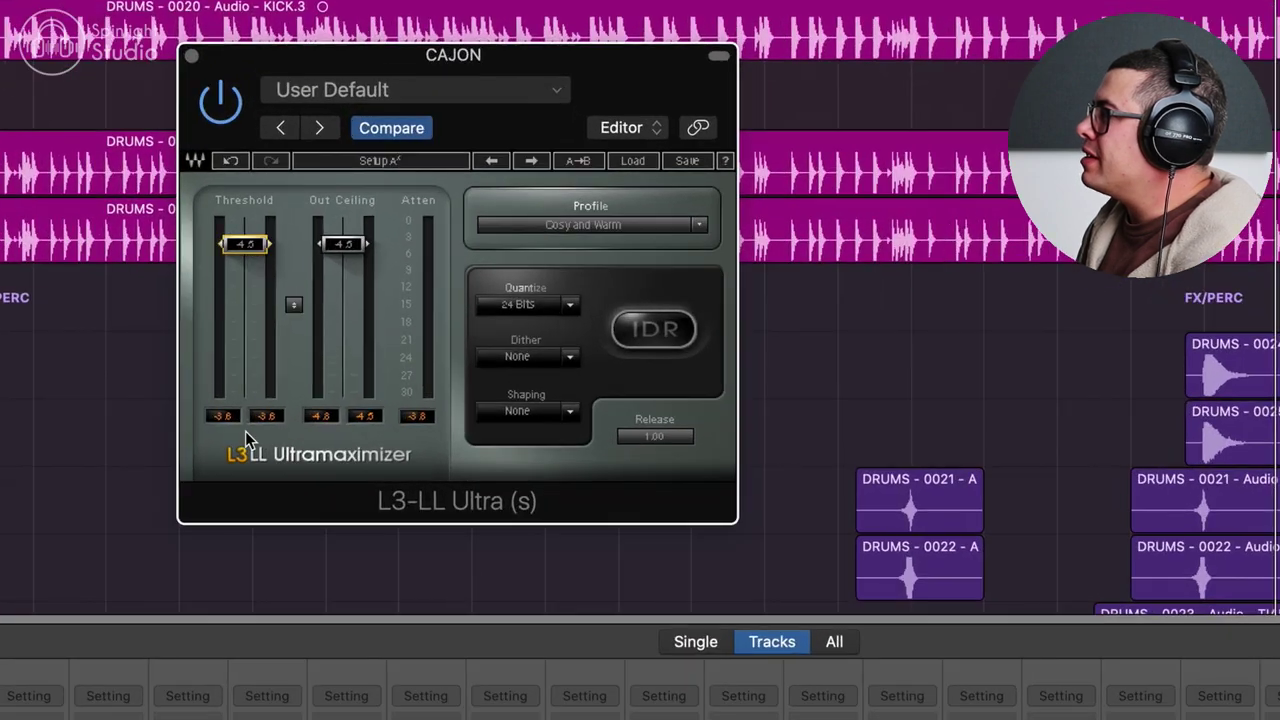
pyautogui.moveTo(245, 244); pyautogui.dragTo(245, 270)
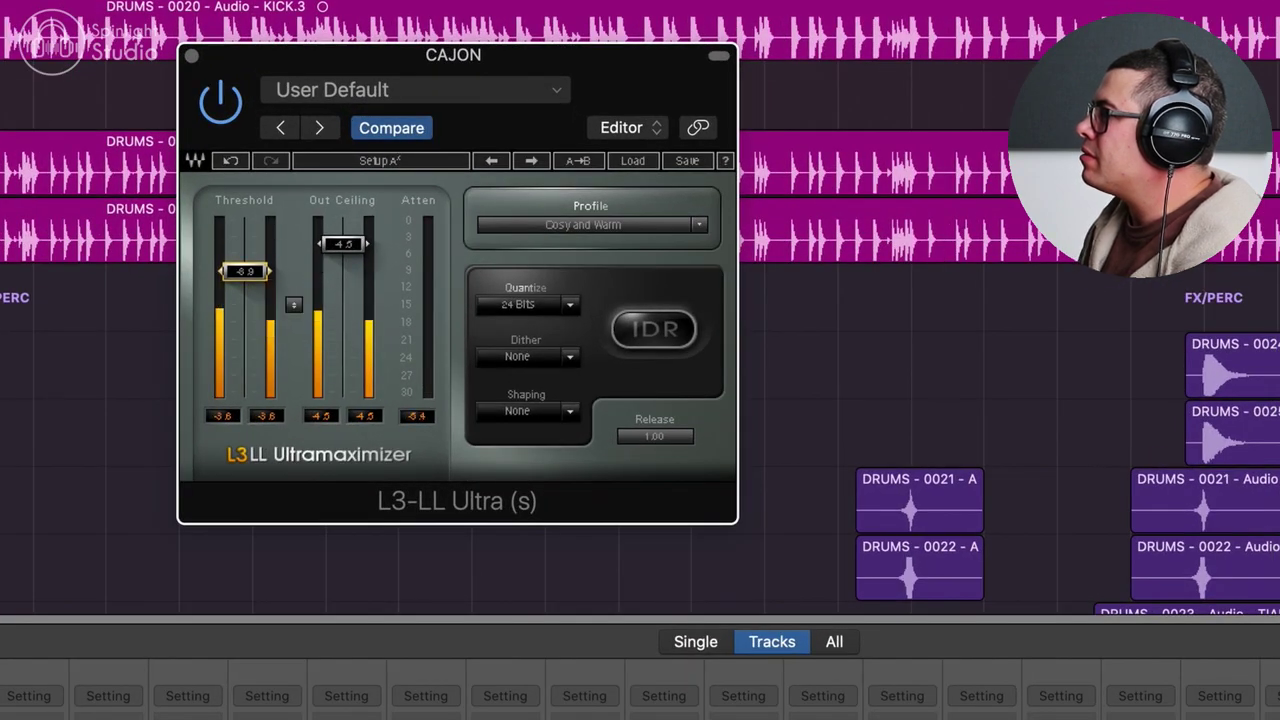
pyautogui.moveTo(245, 270); pyautogui.dragTo(245, 266)
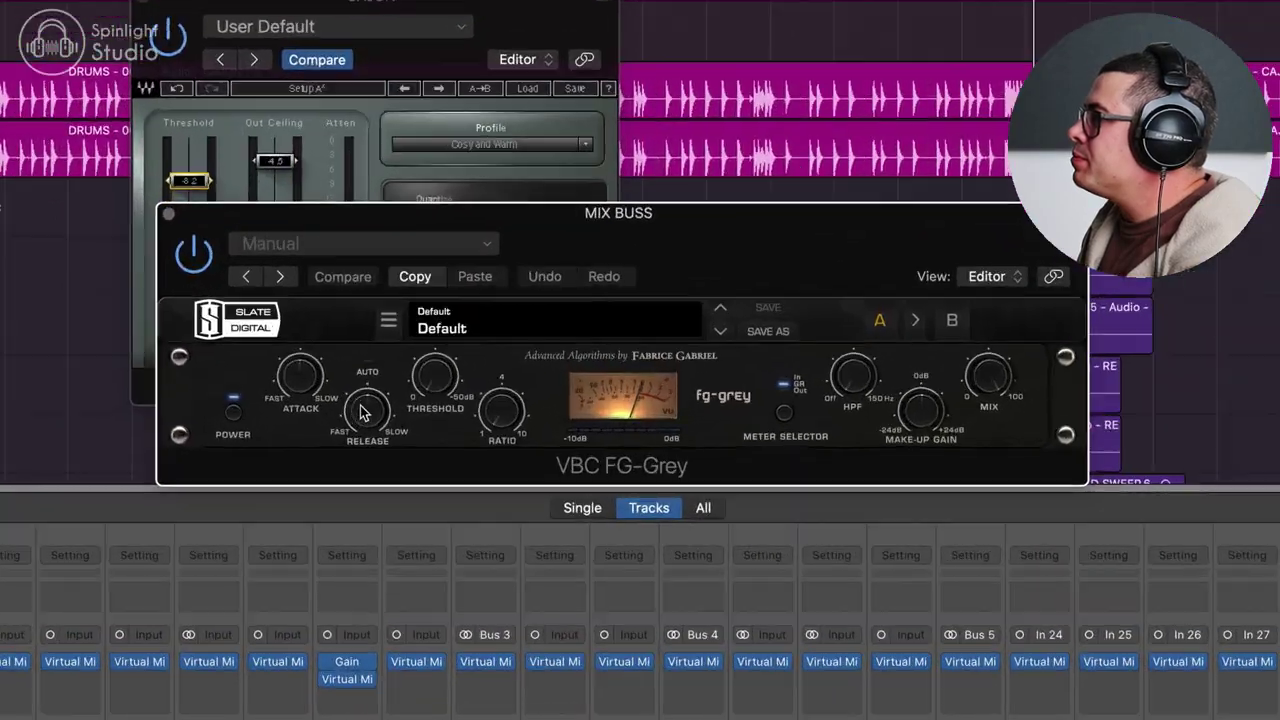
# Set the MIX BUSS VBC FG-Grey compressor to attack 10.0 and release 0.3, with a lower threshold and a slightly higher ratio
pyautogui.moveTo(286, 450); pyautogui.dragTo(281, 563)
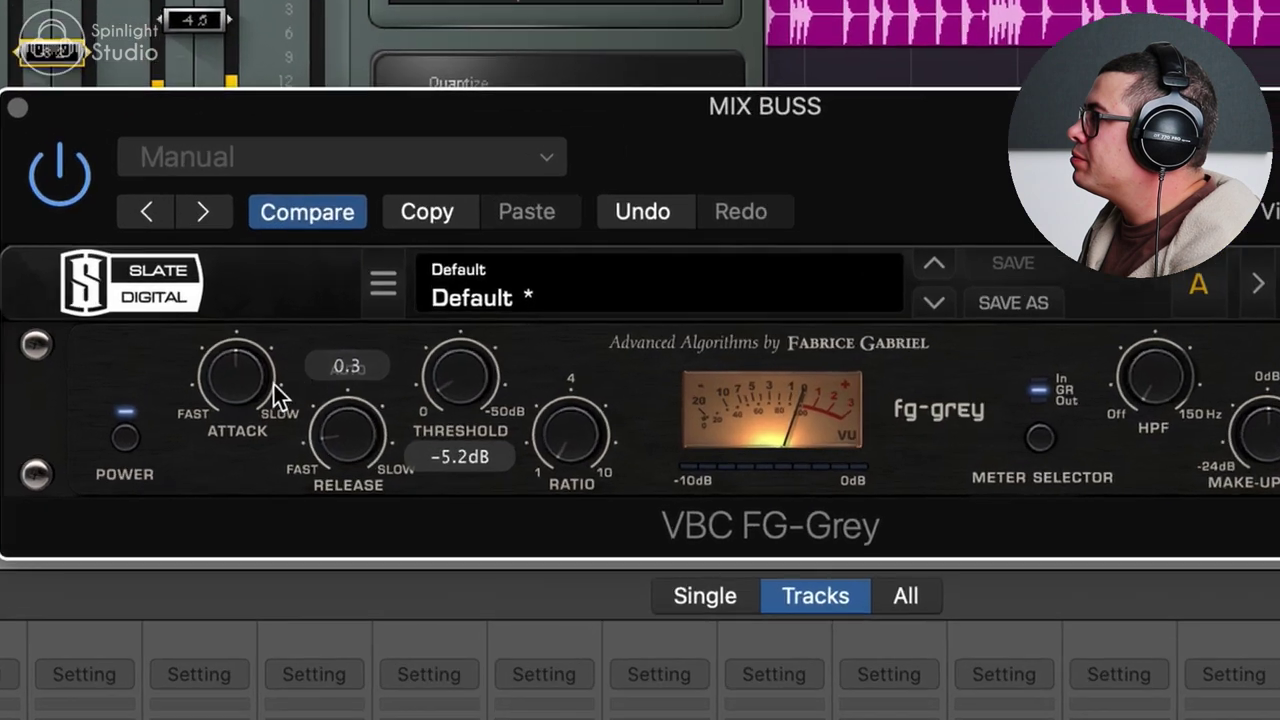
pyautogui.moveTo(229, 413); pyautogui.dragTo(229, 379)
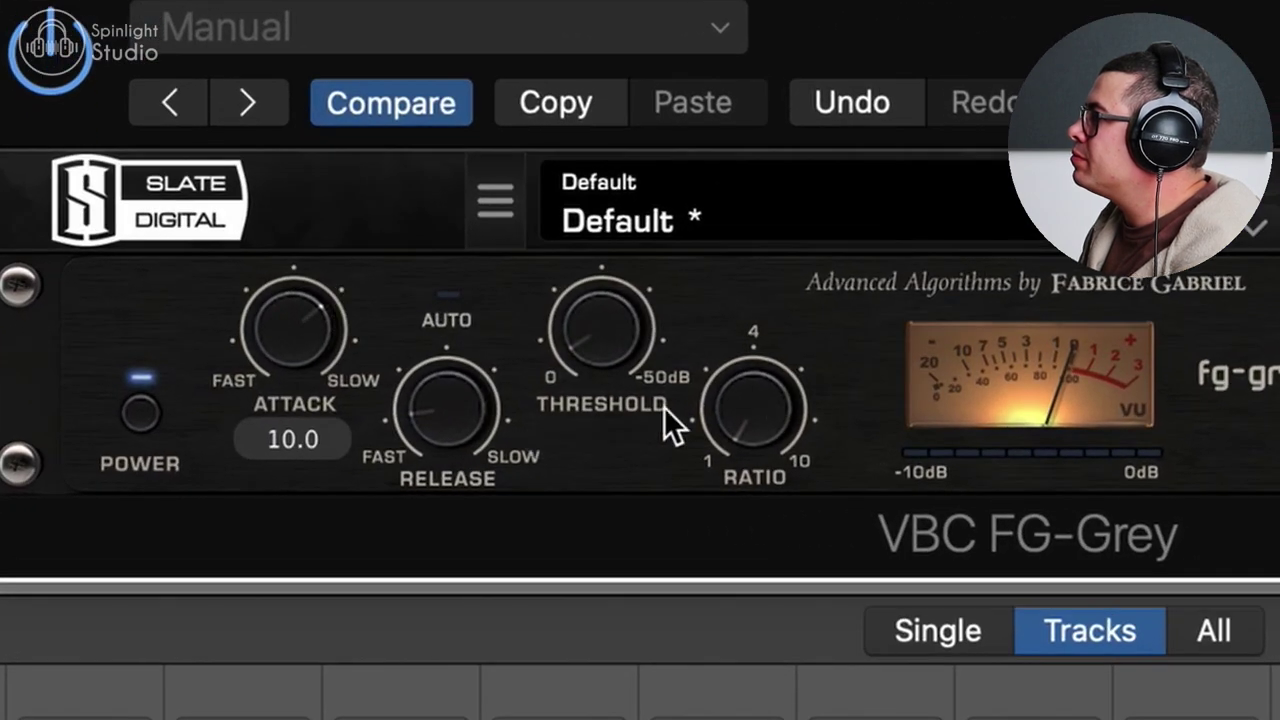
pyautogui.click(462, 307)
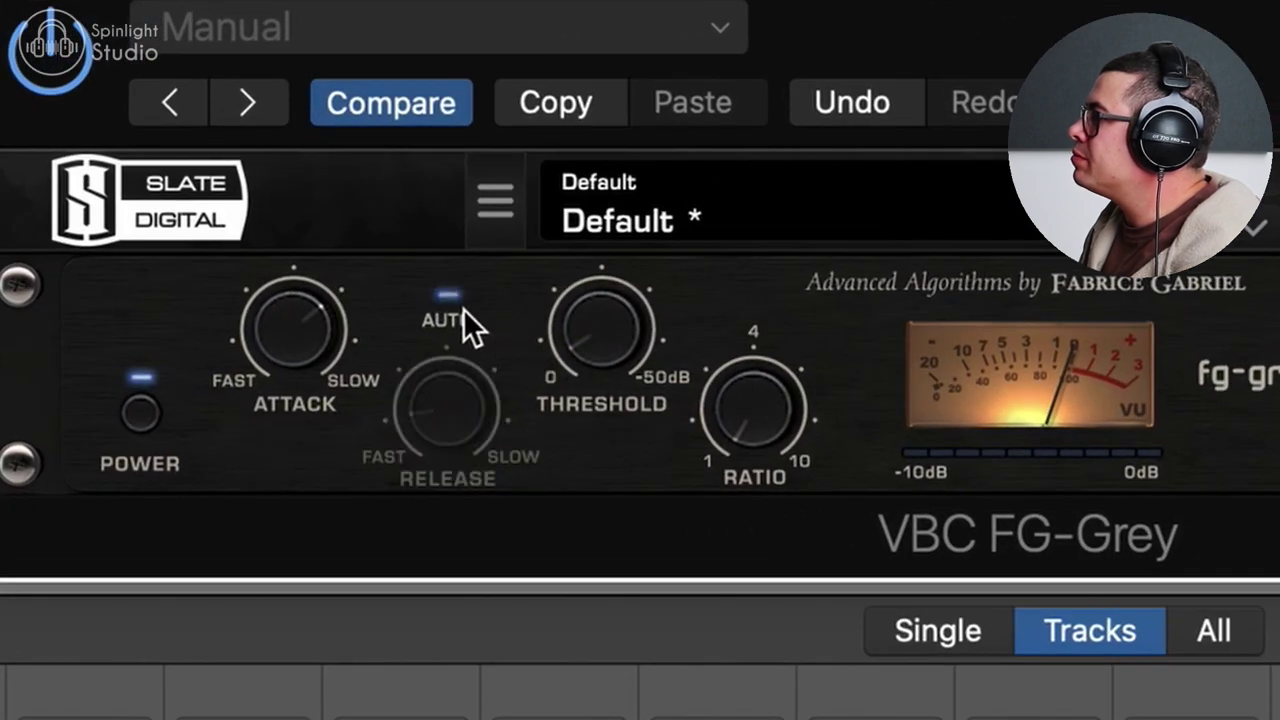
pyautogui.moveTo(608, 337); pyautogui.dragTo(628, 308)
pyautogui.moveTo(758, 346)
pyautogui.mouseDown()
pyautogui.moveTo(790, 276)
pyautogui.moveTo(777, 348)
pyautogui.mouseUp()
pyautogui.moveTo(632, 334)
pyautogui.mouseDown()
pyautogui.moveTo(633, 313)
pyautogui.moveTo(632, 326)
pyautogui.mouseUp()
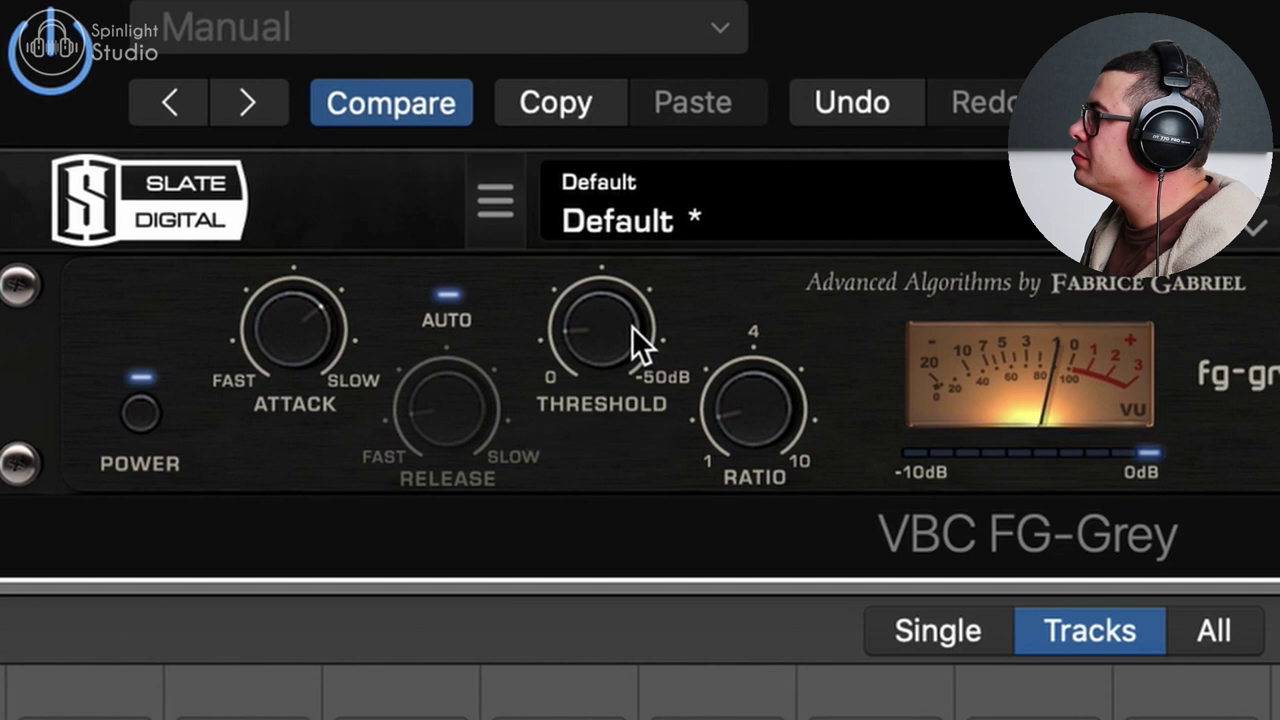
pyautogui.click(456, 296)
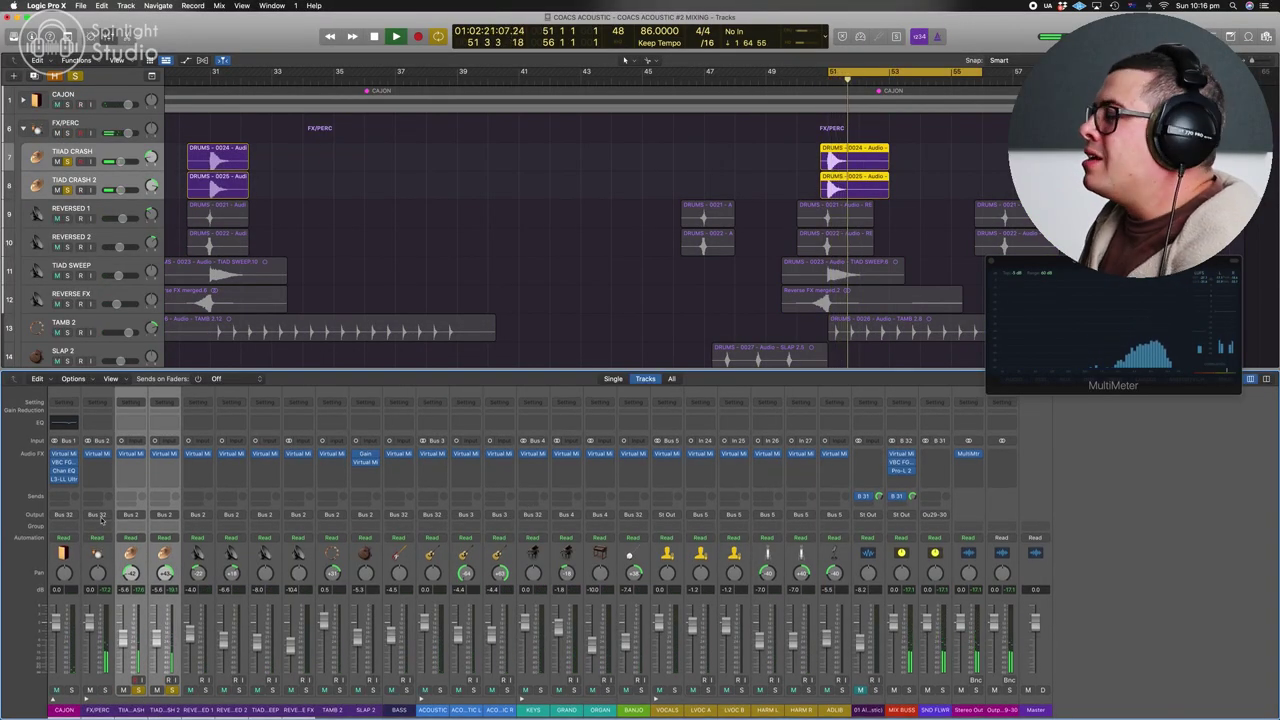
# Stop playback, solo only TIIAD CRASH, and add a Channel EQ to it
pyautogui.press('space')
pyautogui.click(130, 554)
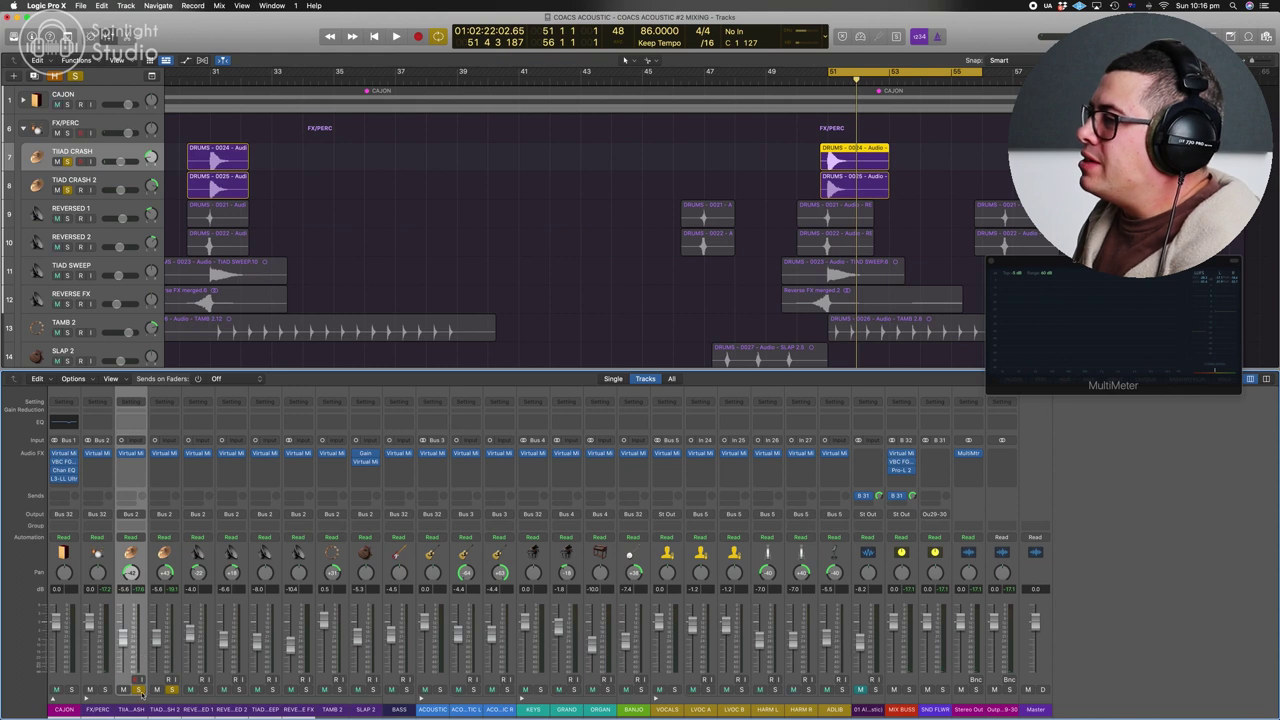
pyautogui.keyDown('alt'); pyautogui.click(140, 690); pyautogui.keyUp('alt')
pyautogui.click(140, 690)
pyautogui.doubleClick(136, 424)
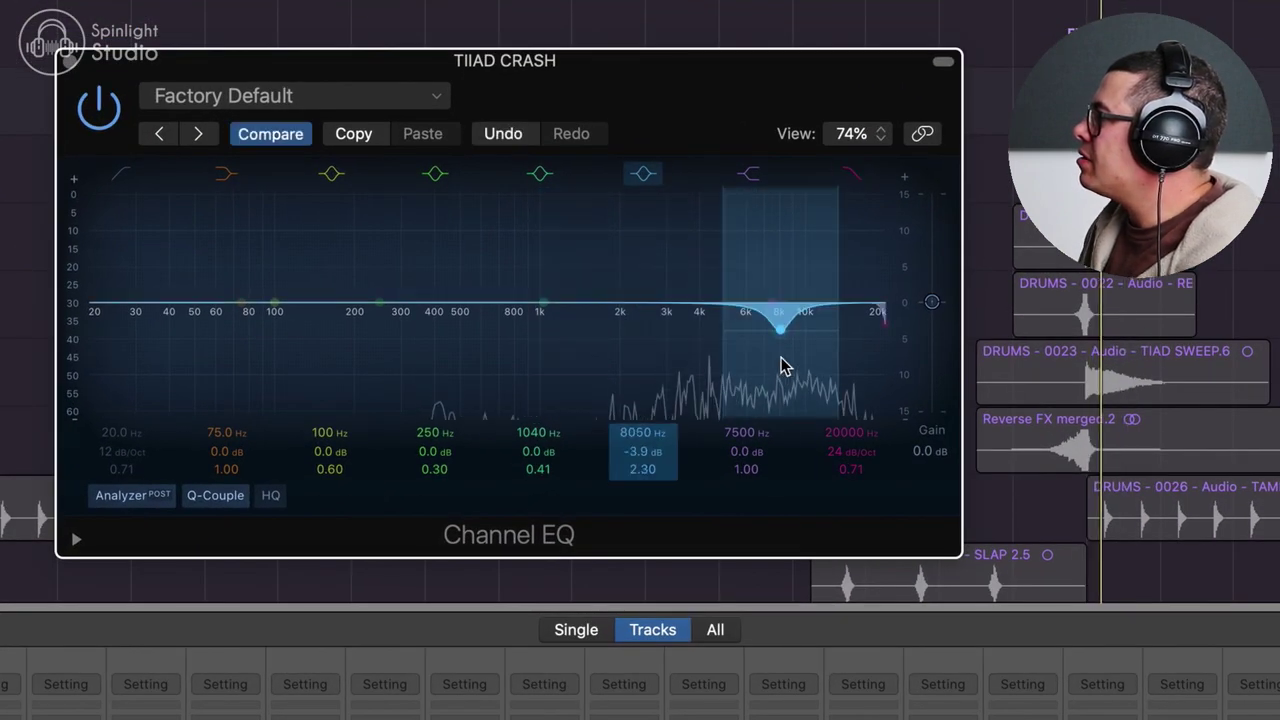
# Set the TIIAD CRASH Channel EQ's high-frequency dip to -2.3 dB at 9050 Hz, and save the project
pyautogui.moveTo(783, 369); pyautogui.dragTo(794, 342)
pyautogui.press('super+z')
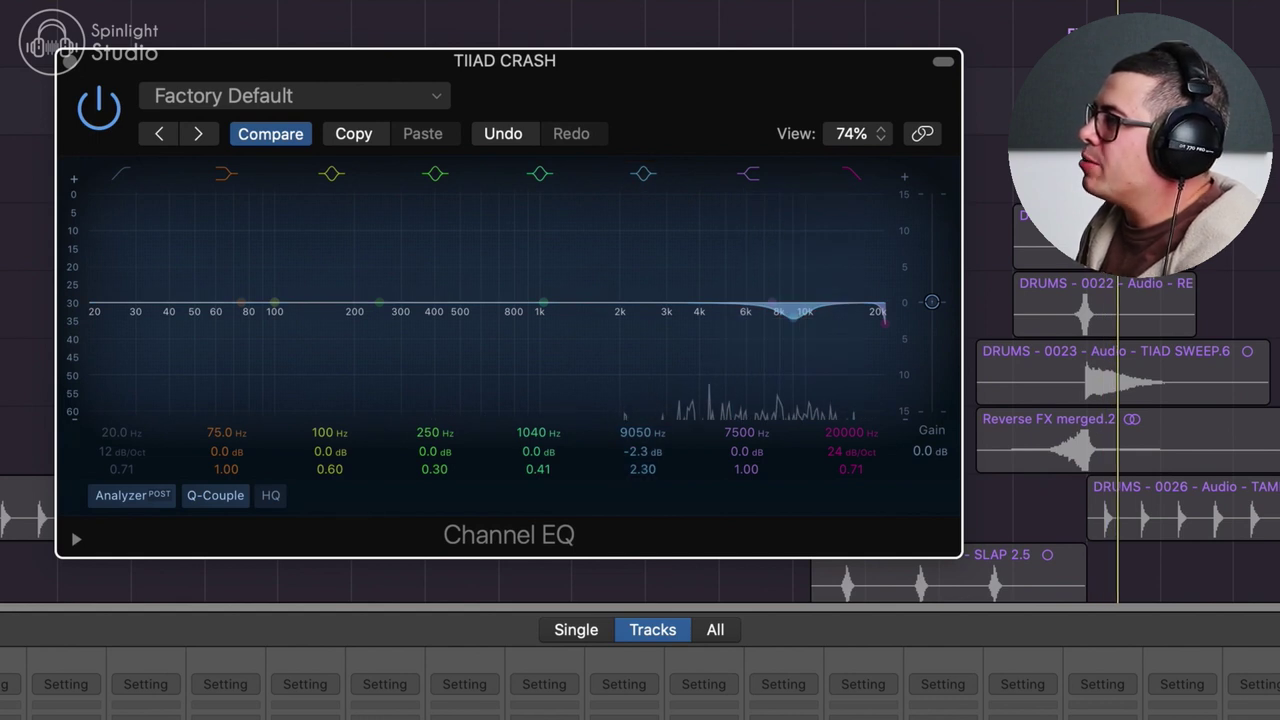
pyautogui.press('super+s')
# Compare TIIAD CRASH in the mix and soloed, and close its Channel EQ
pyautogui.press('s')
pyautogui.press('s')
pyautogui.press('super+w')
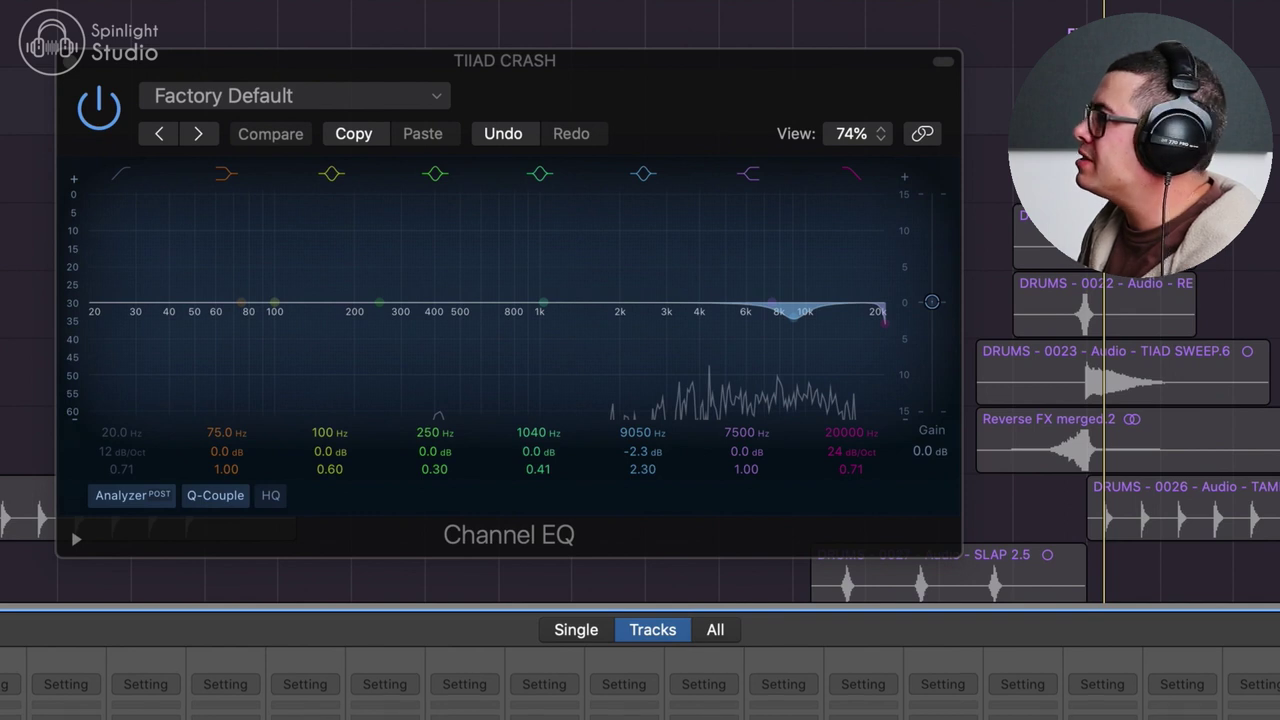
pyautogui.moveTo(791, 350); pyautogui.dragTo(786, 389)
pyautogui.scroll(4, 785, 390)
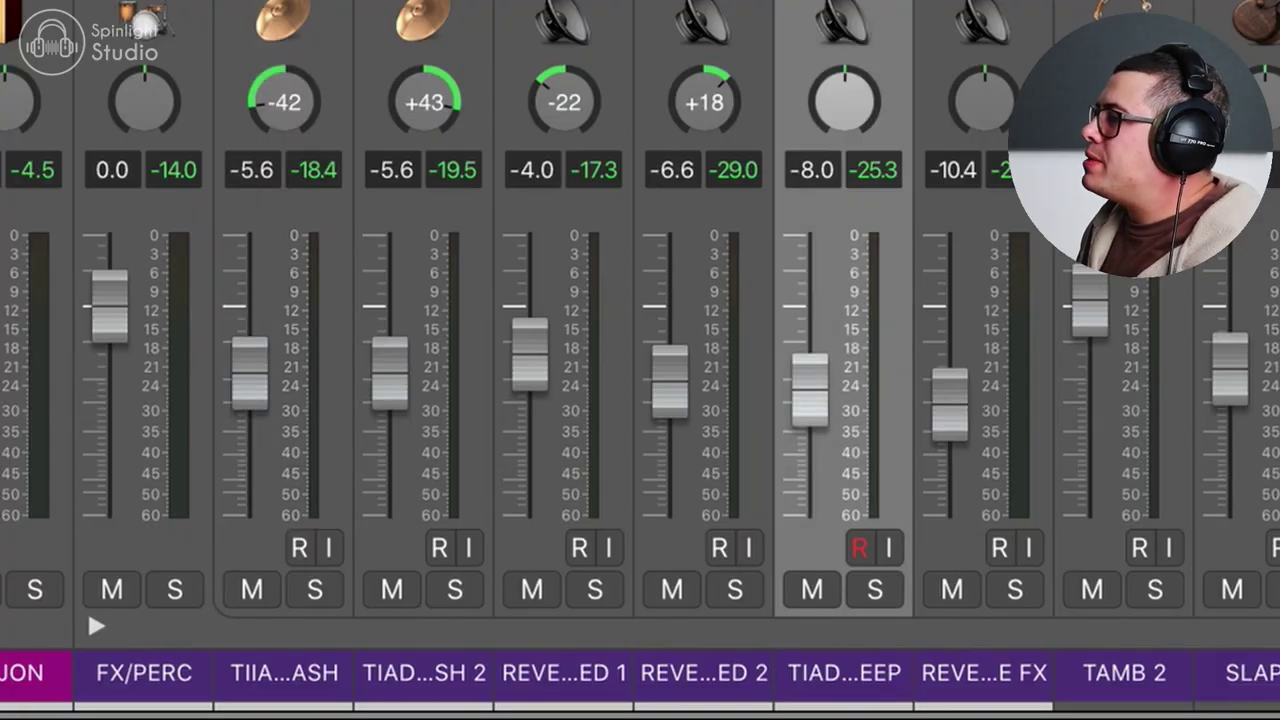
# Solo TIAD SWEEP, audition it with MicroShift, and save the project
pyautogui.click(875, 590)
pyautogui.press('space')
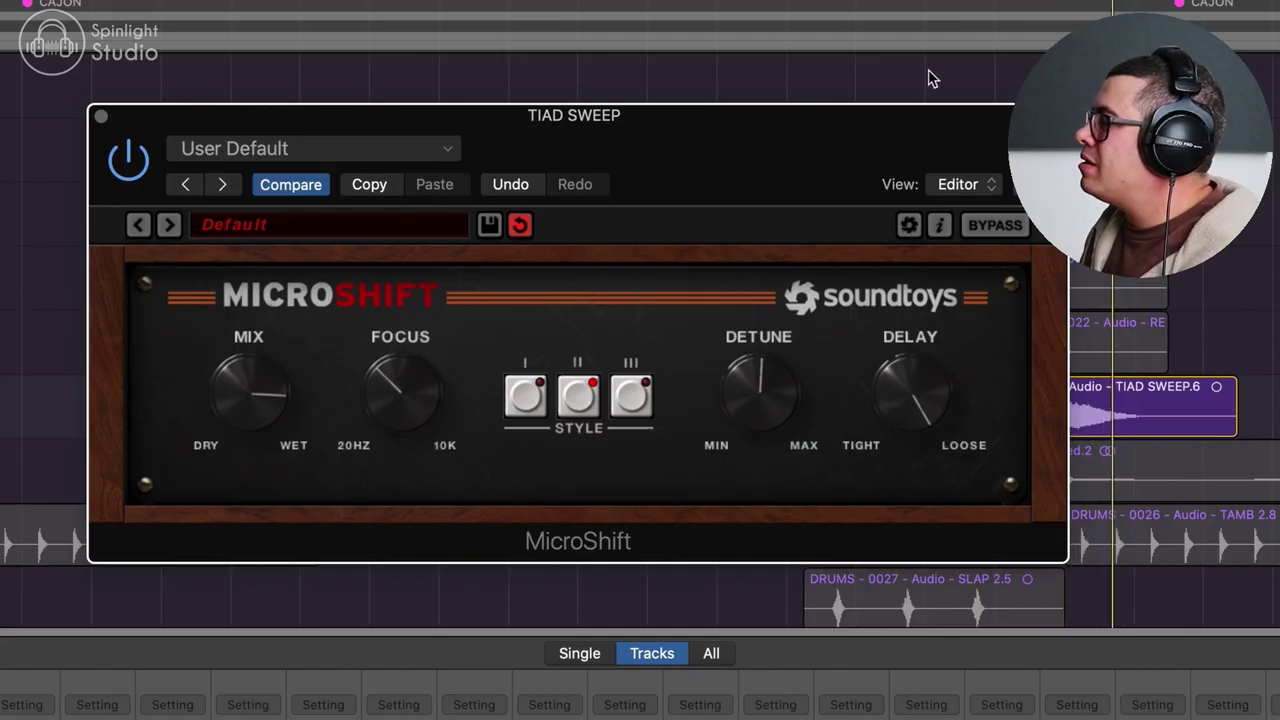
pyautogui.hotkey('ctrl', 's')
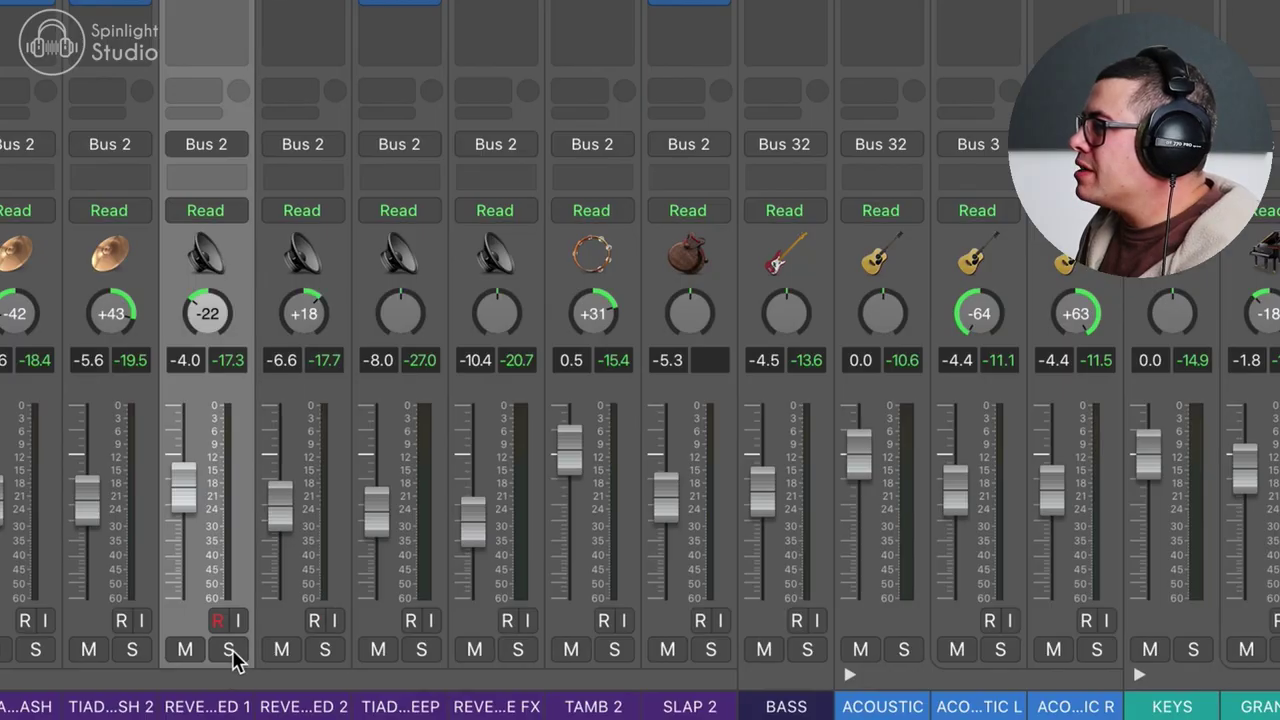
# Solo REVERSED 1 and REVERSED 2 to audition them together, and clear all solos
pyautogui.click(228, 650)
pyautogui.click(328, 650)
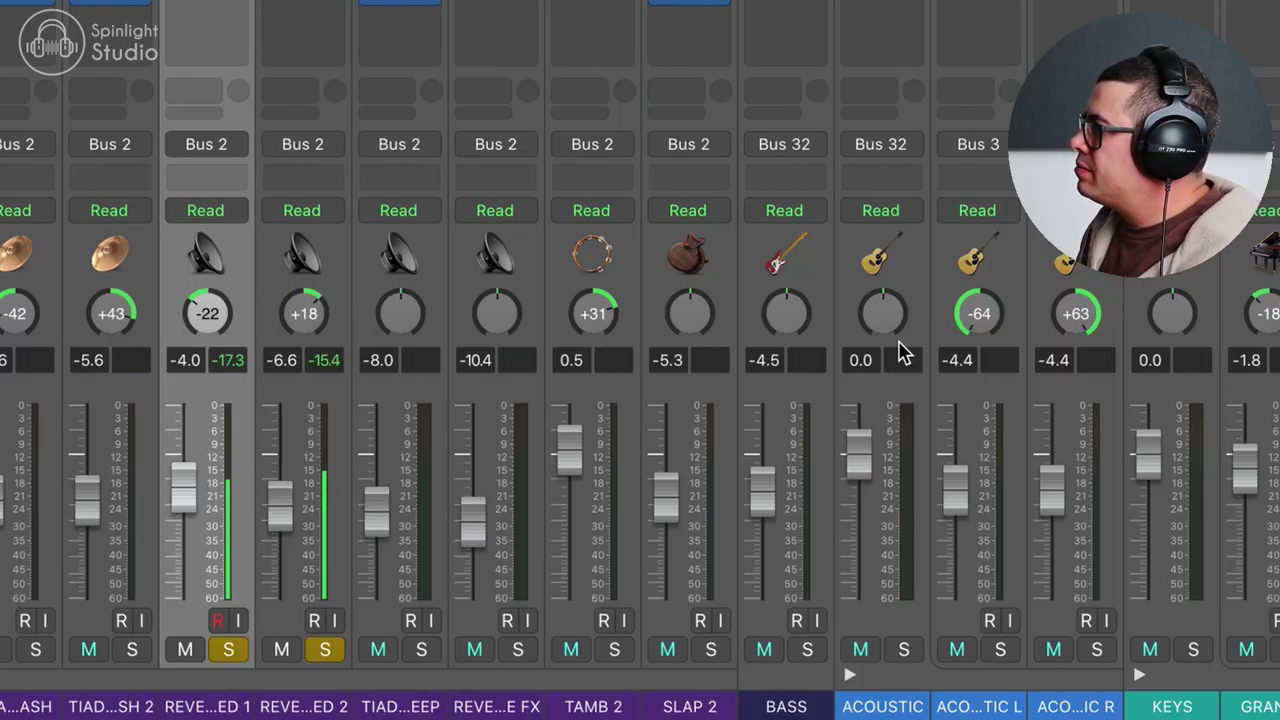
pyautogui.press('ctrl+alt+super+s')
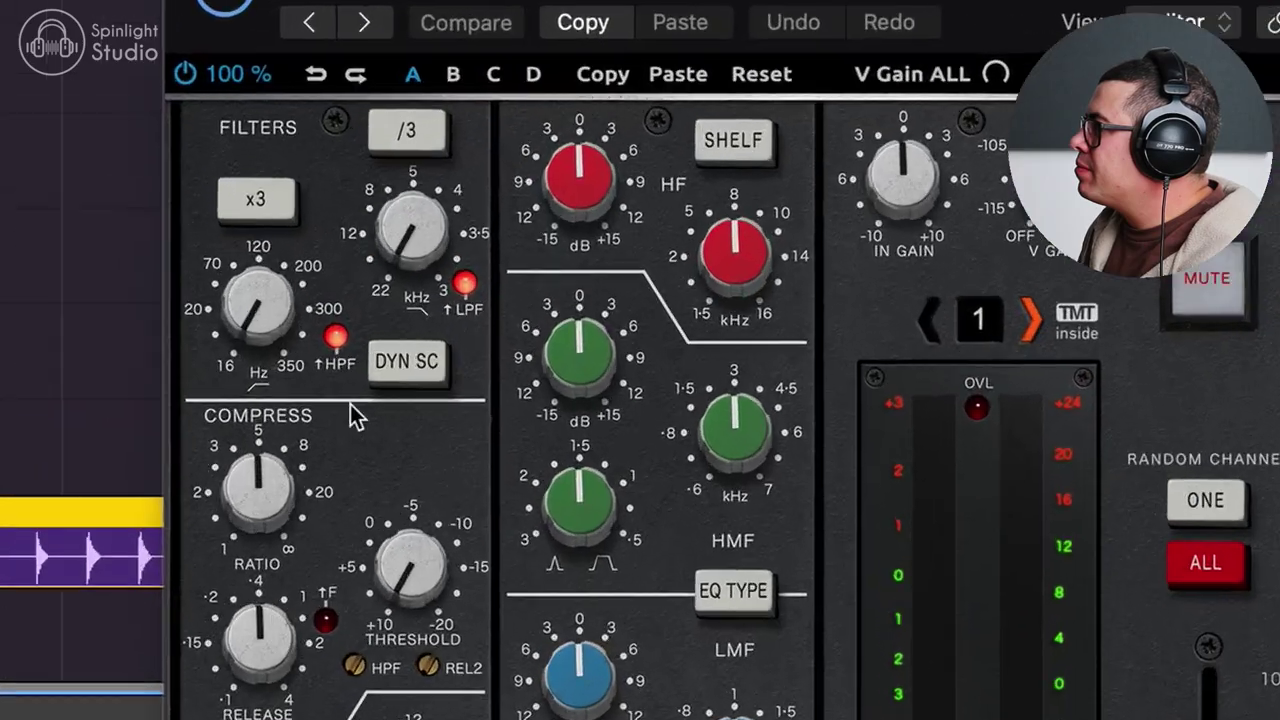
# On TAMB 2's bx_console SSL 4000 E, raise the high-pass filter above 300 Hz and boost HF and HMF to between +3 and +6 dB
pyautogui.moveTo(429, 263); pyautogui.dragTo(455, 222)
pyautogui.moveTo(272, 372); pyautogui.dragTo(274, 346)
pyautogui.moveTo(668, 432); pyautogui.dragTo(644, 418)
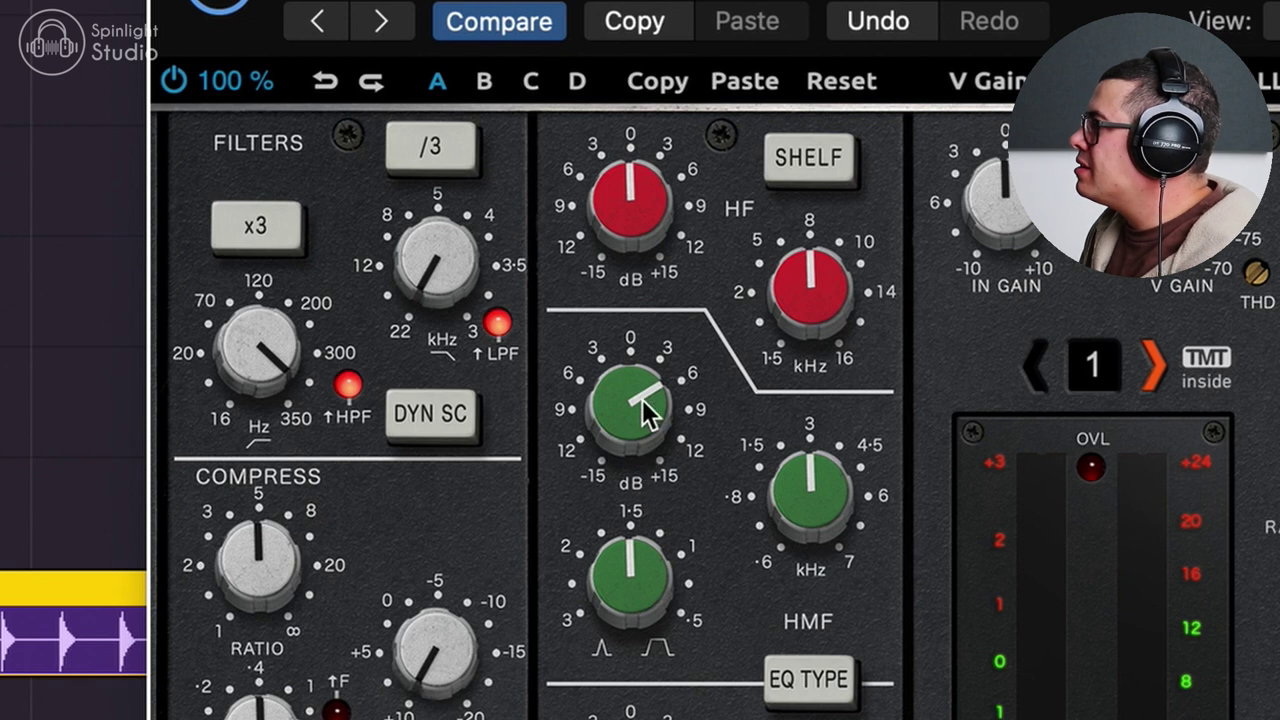
pyautogui.moveTo(674, 386); pyautogui.dragTo(812, 402)
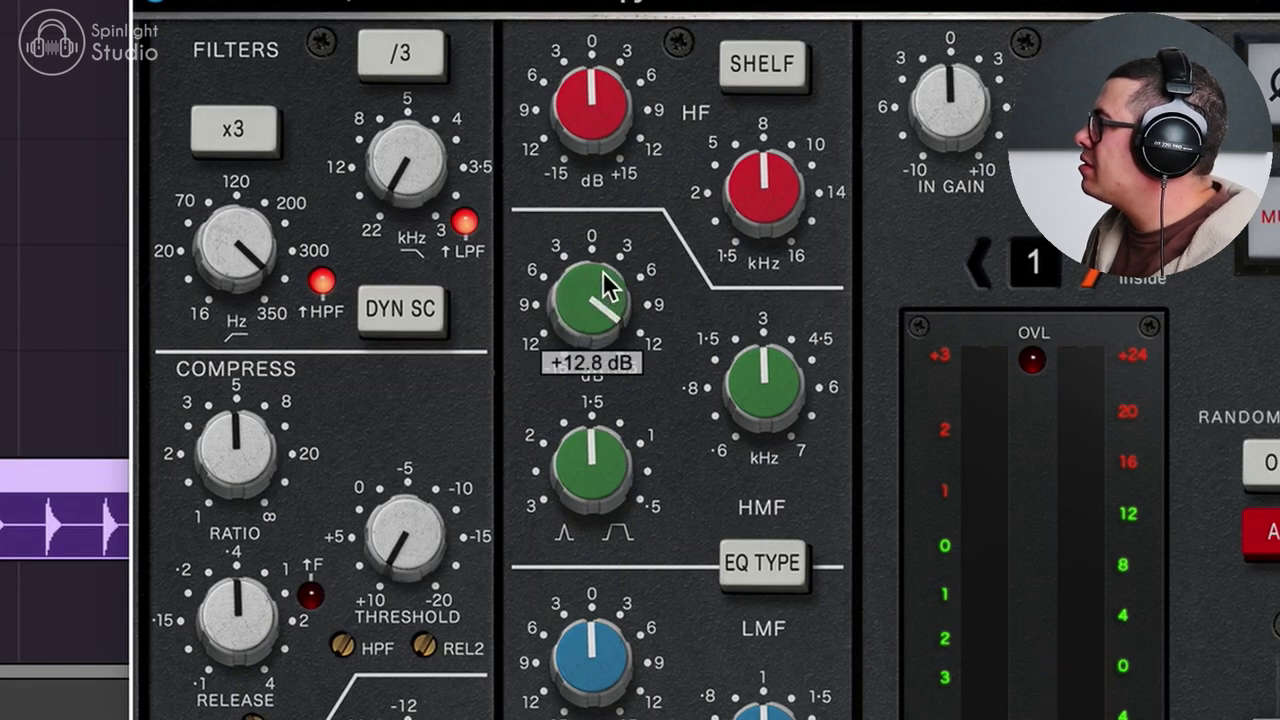
pyautogui.moveTo(605, 287); pyautogui.dragTo(600, 344)
pyautogui.moveTo(612, 119); pyautogui.dragTo(646, 108)
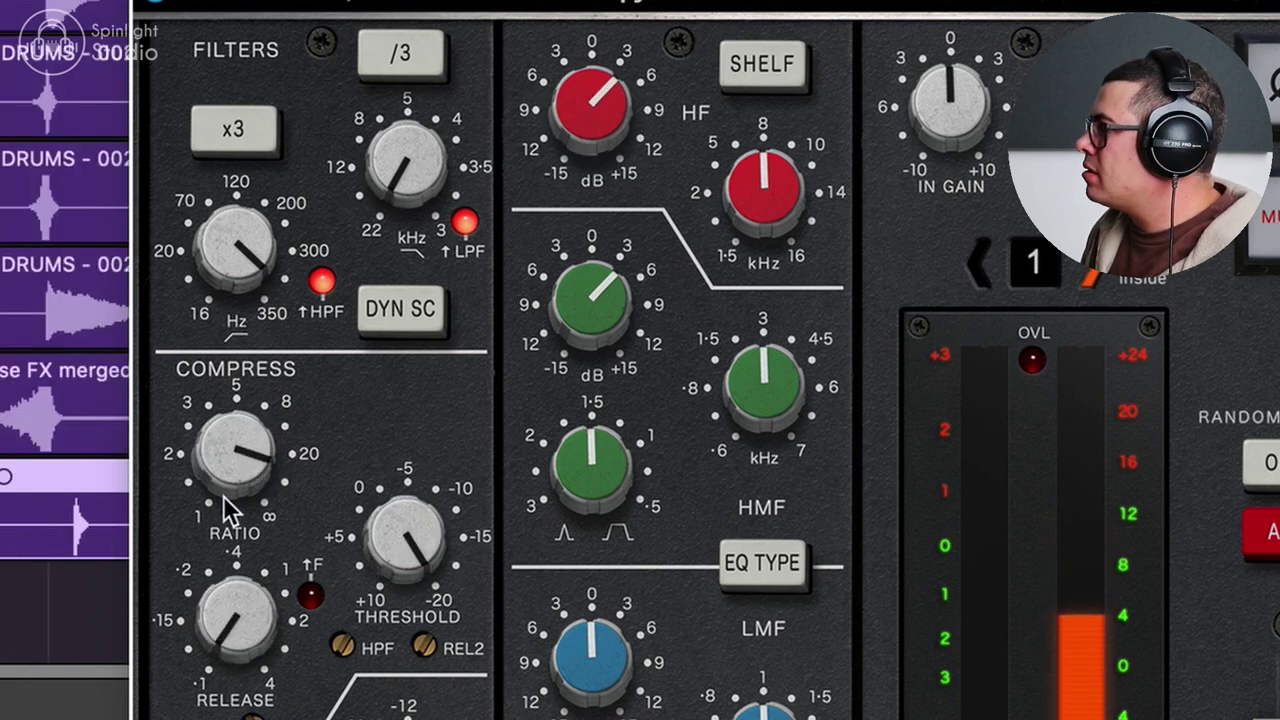
# Raise the ratio of TAMB 2's SSL 4000 E compressor close to maximum and lengthen its release
pyautogui.moveTo(229, 509); pyautogui.dragTo(229, 470)
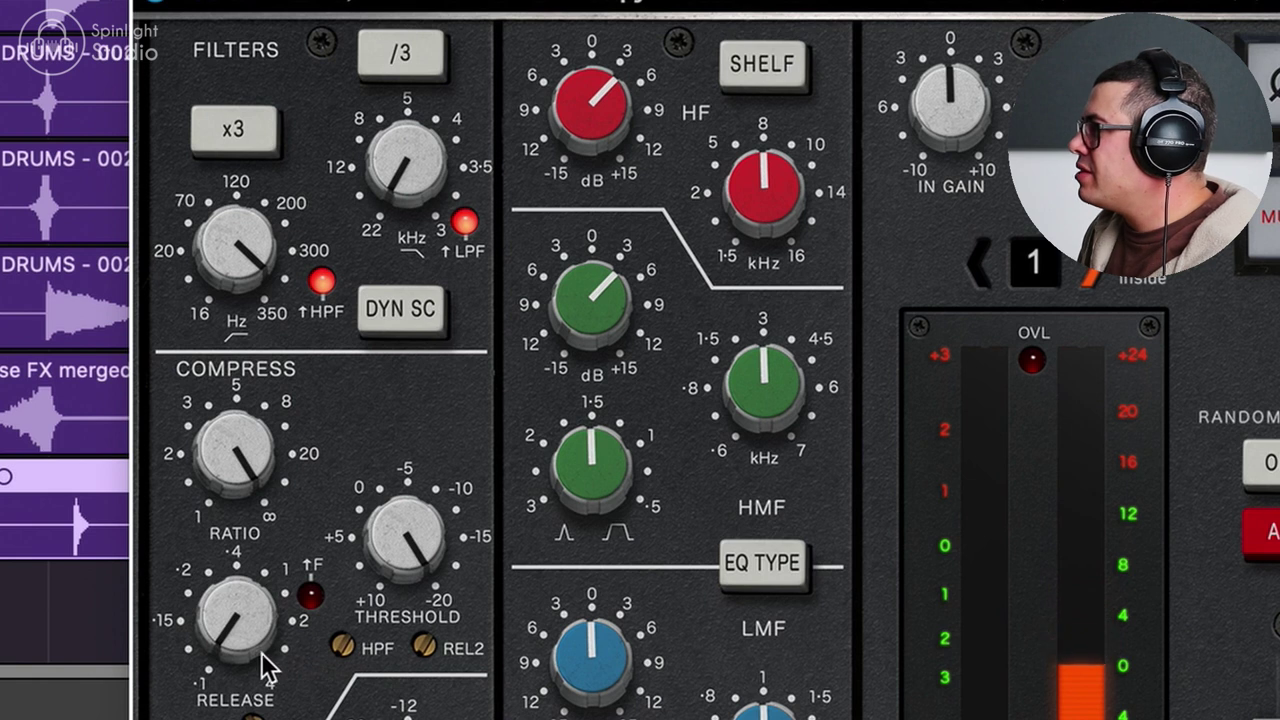
pyautogui.moveTo(250, 660); pyautogui.dragTo(246, 600)
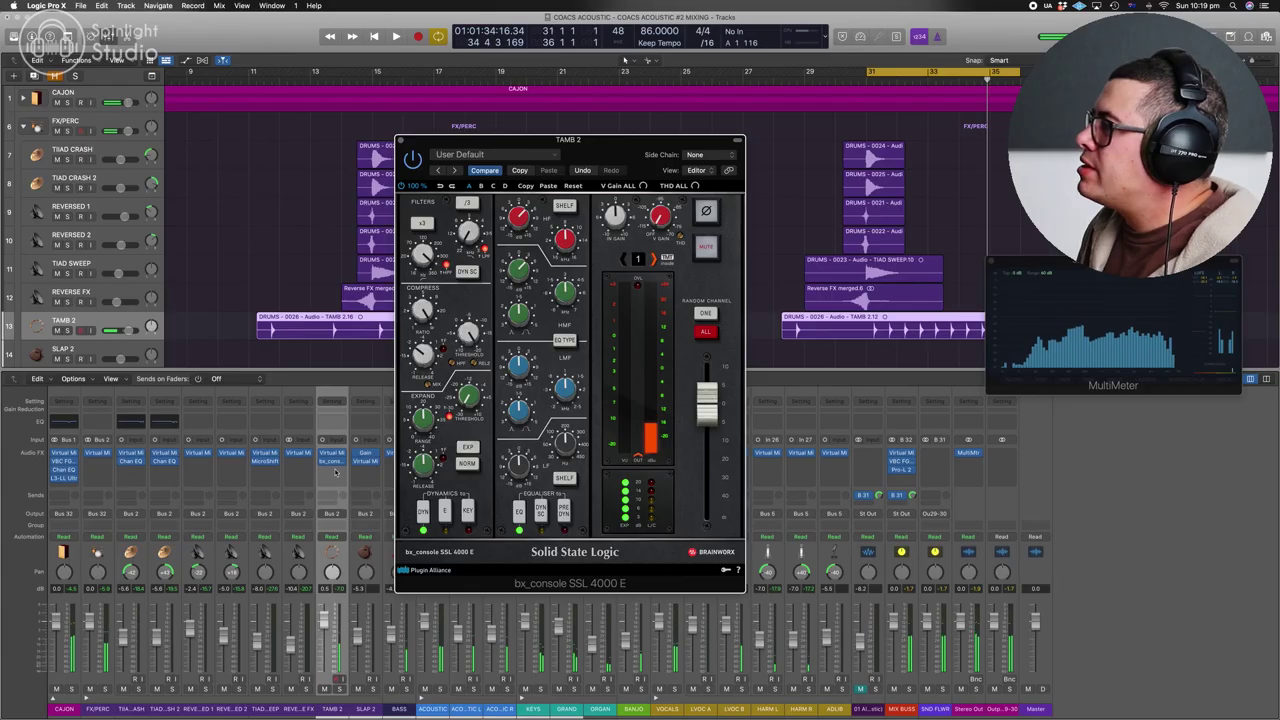
# Insert ValhallaVintageVerb on TAMB 2 after the bx_console SSL 4000 E
pyautogui.click(332, 470)
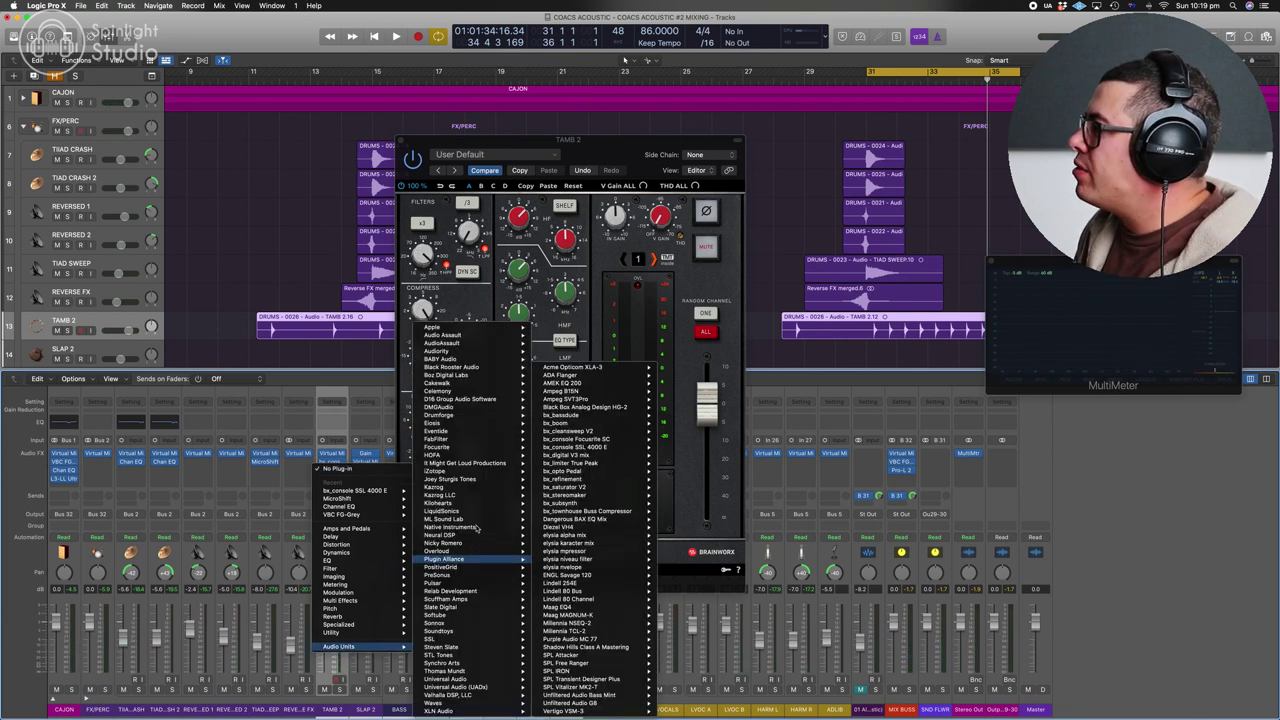
pyautogui.moveTo(467, 625)
pyautogui.moveTo(462, 651)
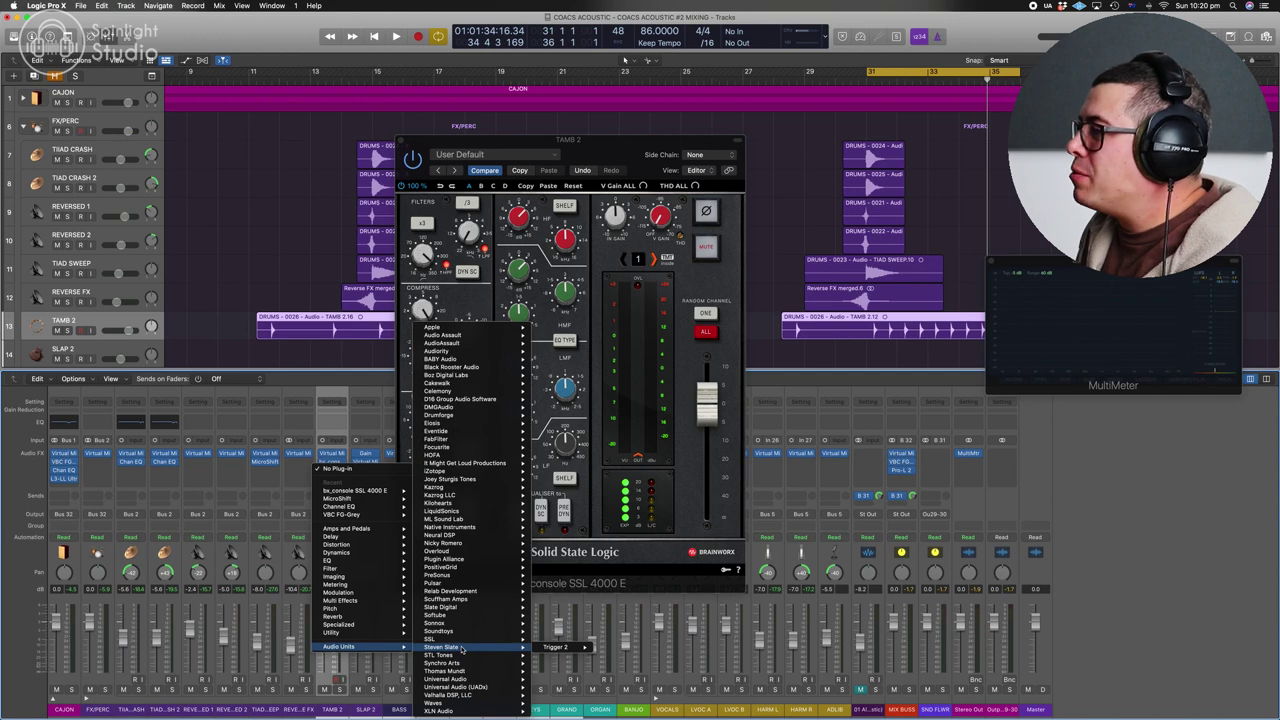
pyautogui.moveTo(462, 695)
pyautogui.click(580, 711)
# Load the Drum Air ambience preset in TAMB 2's ValhallaVintageVerb and lower its mix
pyautogui.click(774, 363)
pyautogui.moveTo(785, 452)
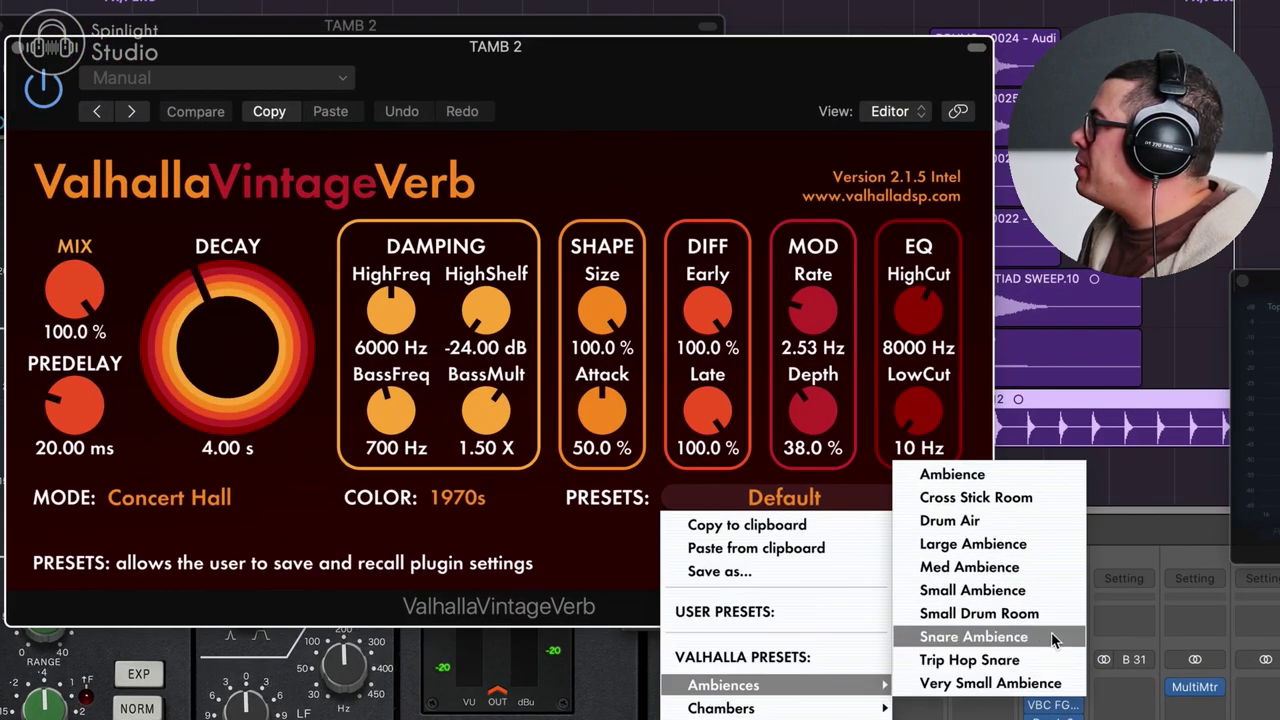
pyautogui.click(974, 521)
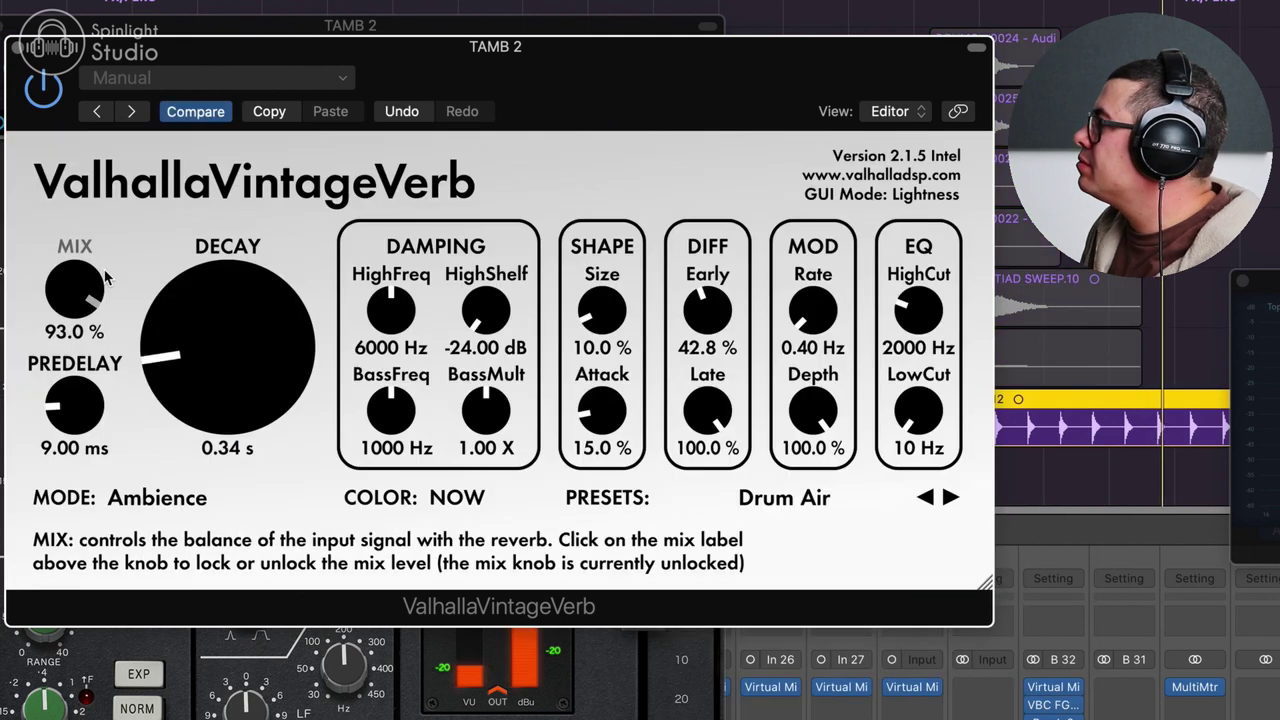
pyautogui.moveTo(105, 278); pyautogui.dragTo(88, 316)
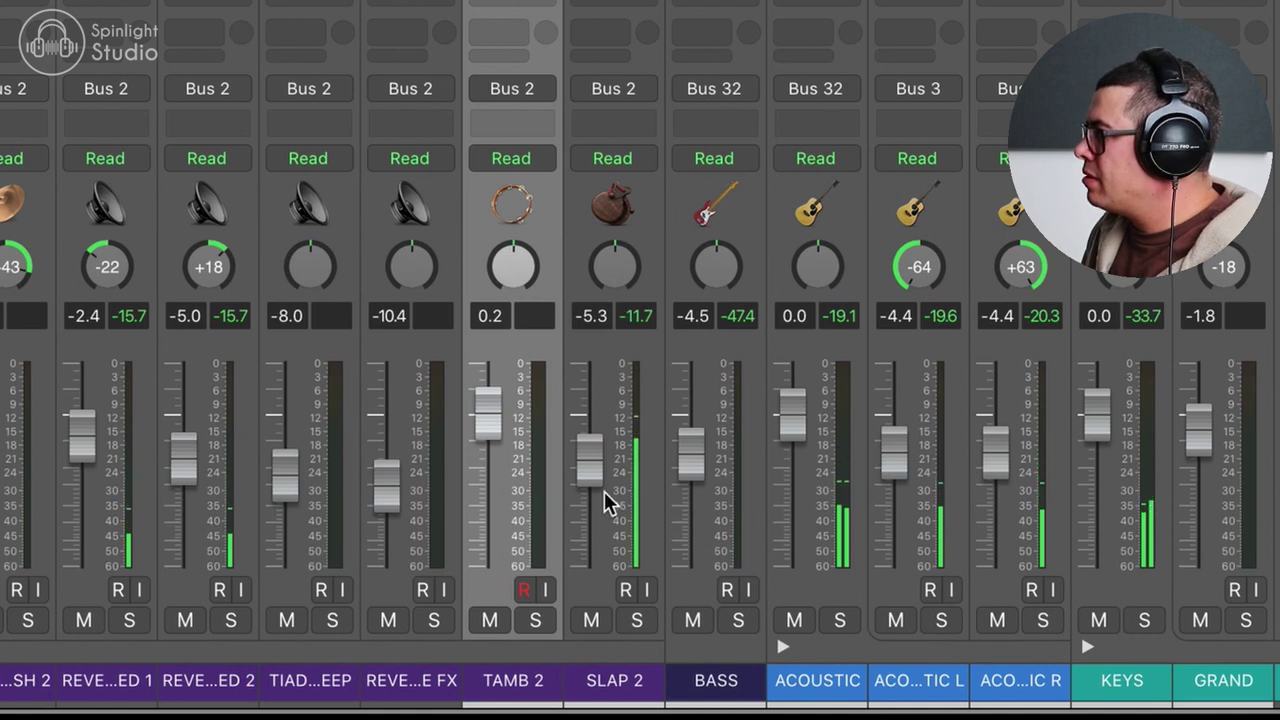
# Lower the SLAP 2 volume fader to -7.0 dB while the mix plays
pyautogui.moveTo(590, 460); pyautogui.dragTo(590, 484)
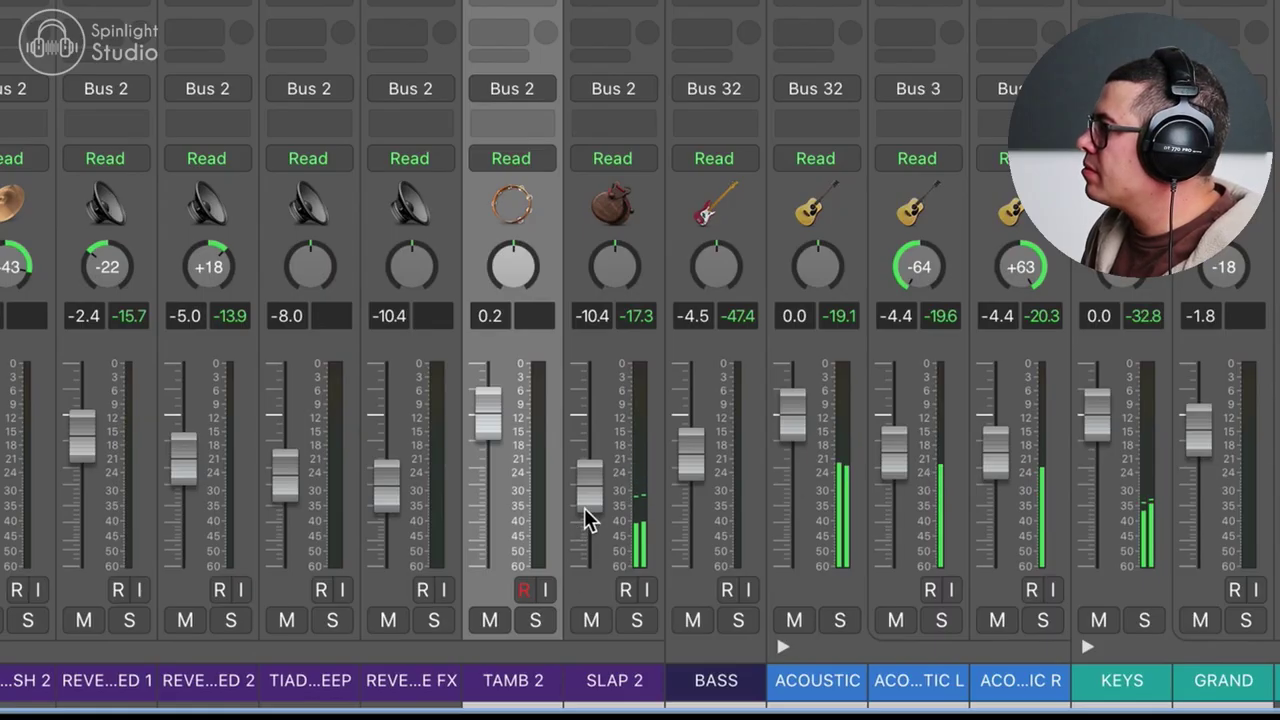
pyautogui.moveTo(585, 510); pyautogui.dragTo(590, 474)
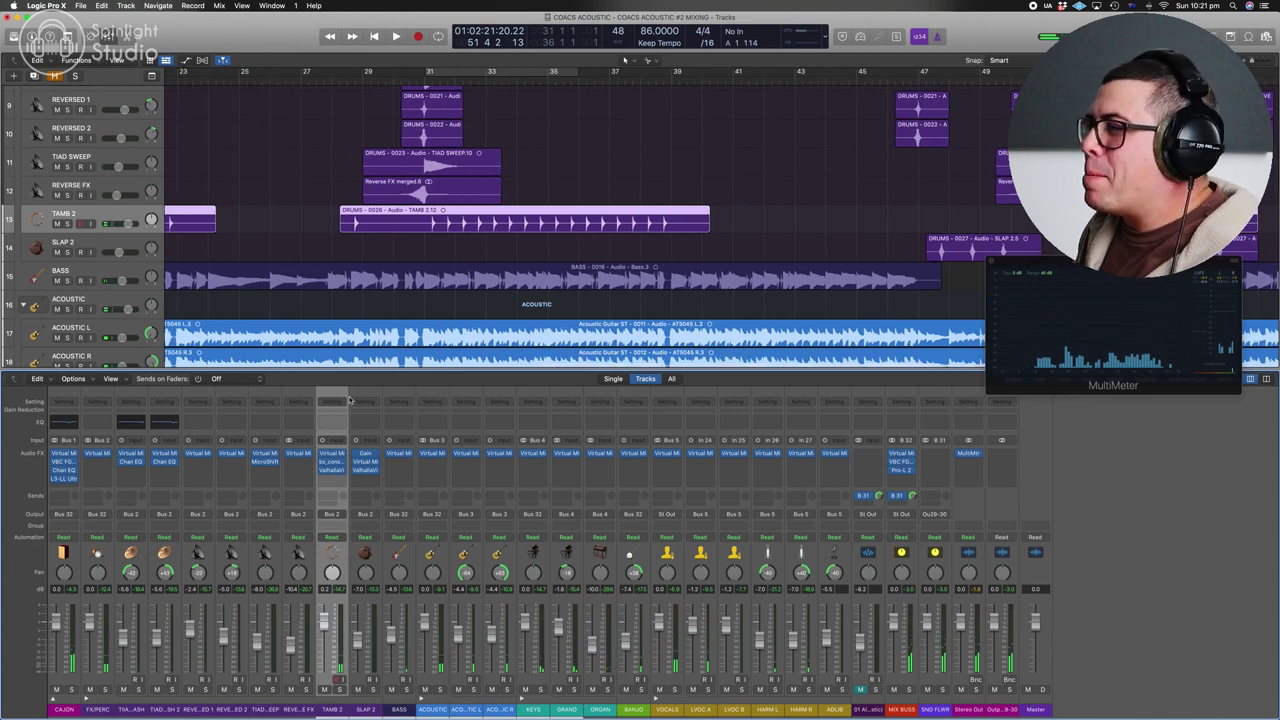
# Solo BASS and insert the mono-to-stereo Waves CLA Bass (m->s) plug-in on it
pyautogui.press('super+Left')
pyautogui.press('super+Up')
pyautogui.hscroll(2, 700, 249)
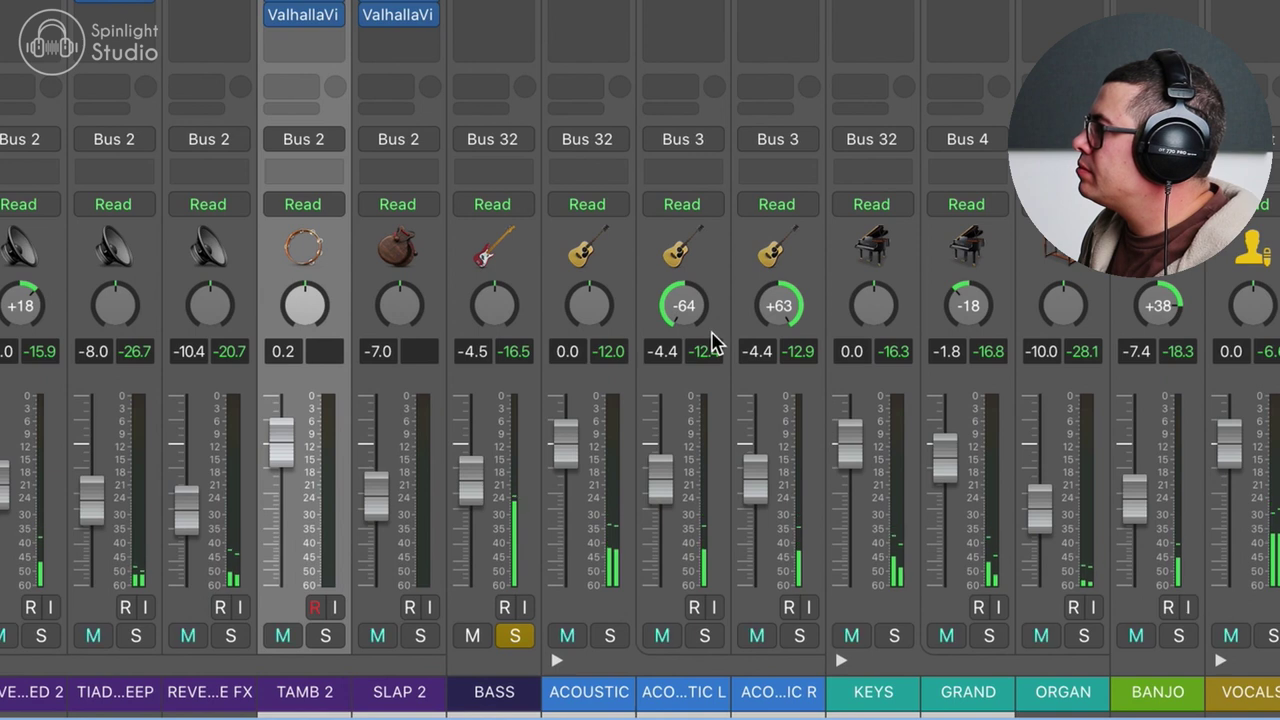
pyautogui.click(498, 10)
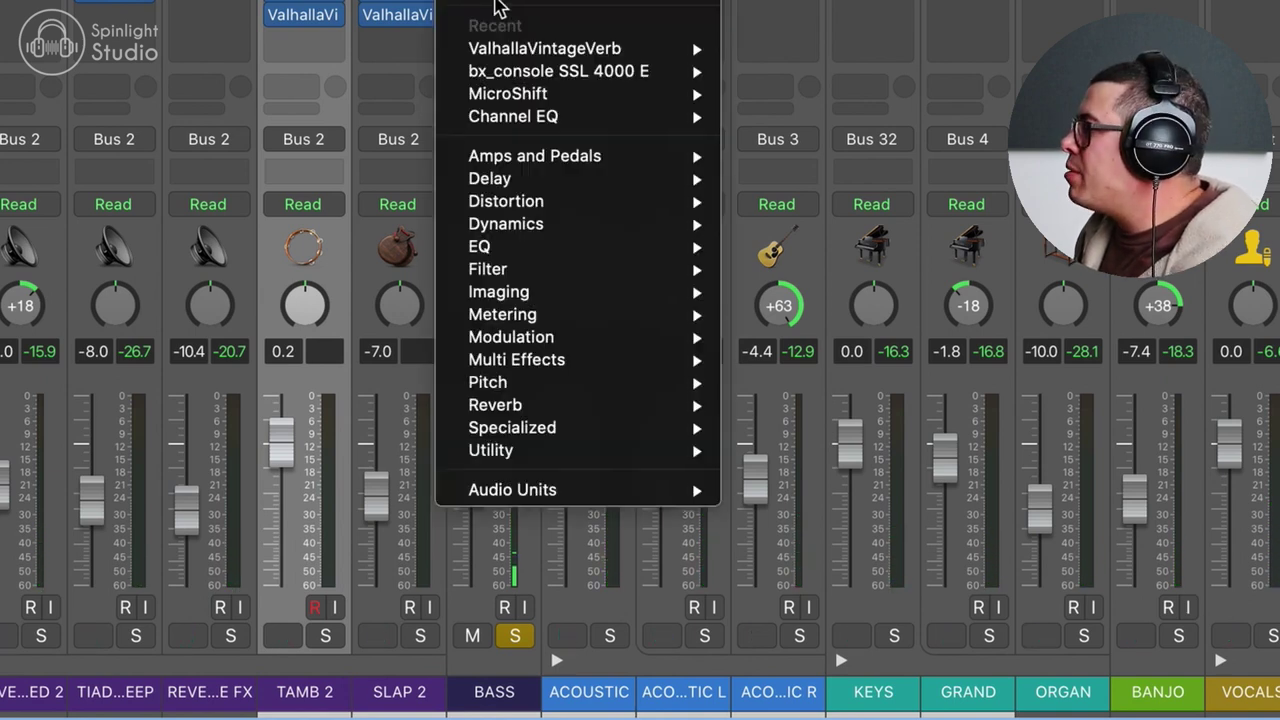
pyautogui.moveTo(568, 495)
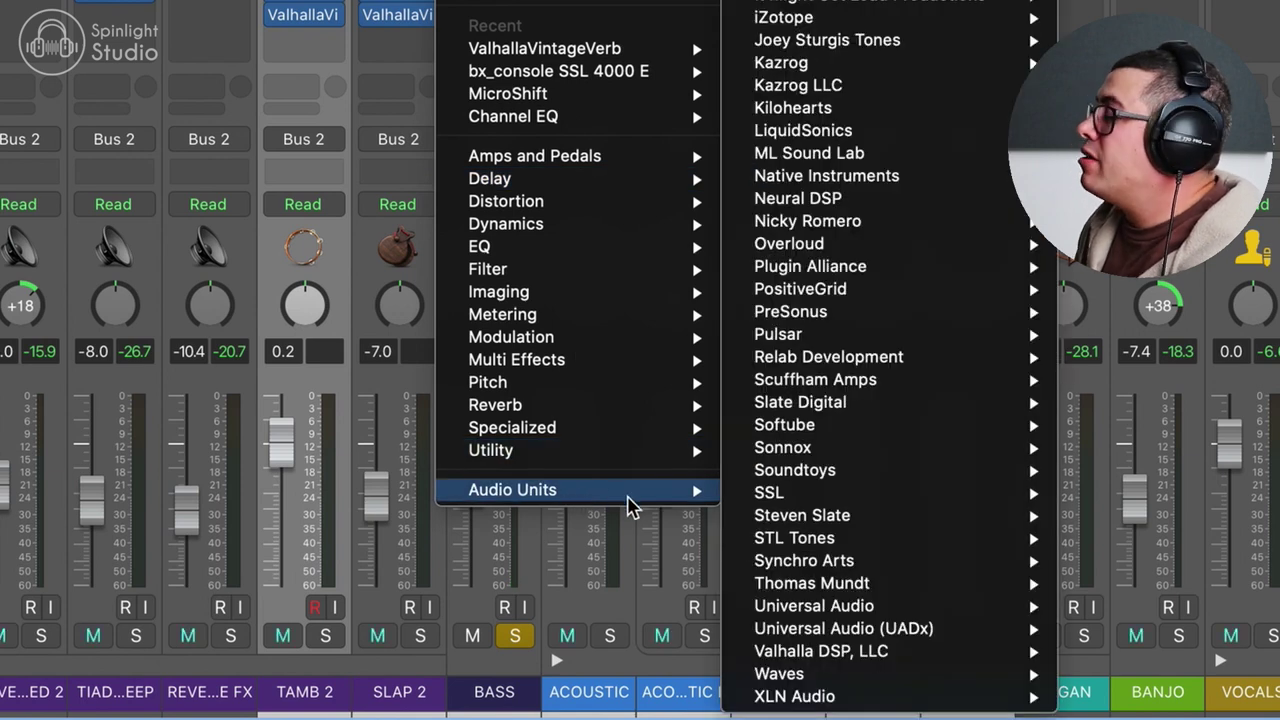
pyautogui.moveTo(852, 660)
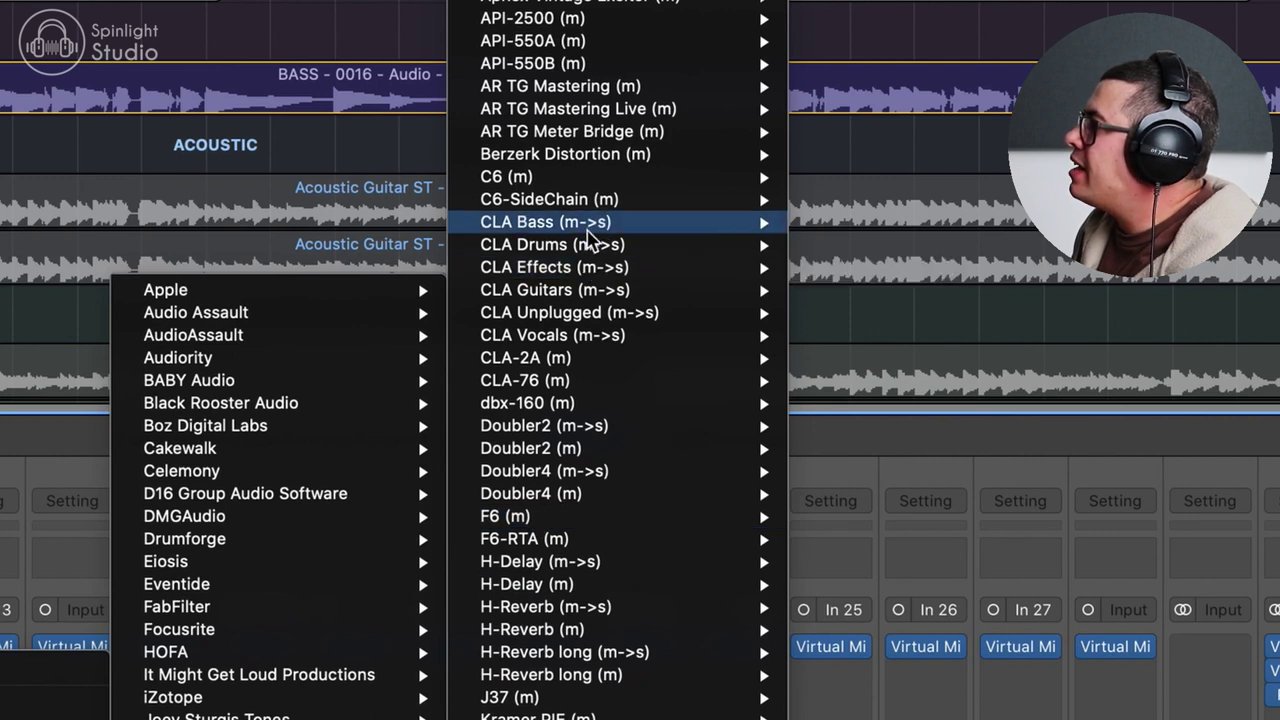
pyautogui.moveTo(592, 232)
pyautogui.click(800, 217)
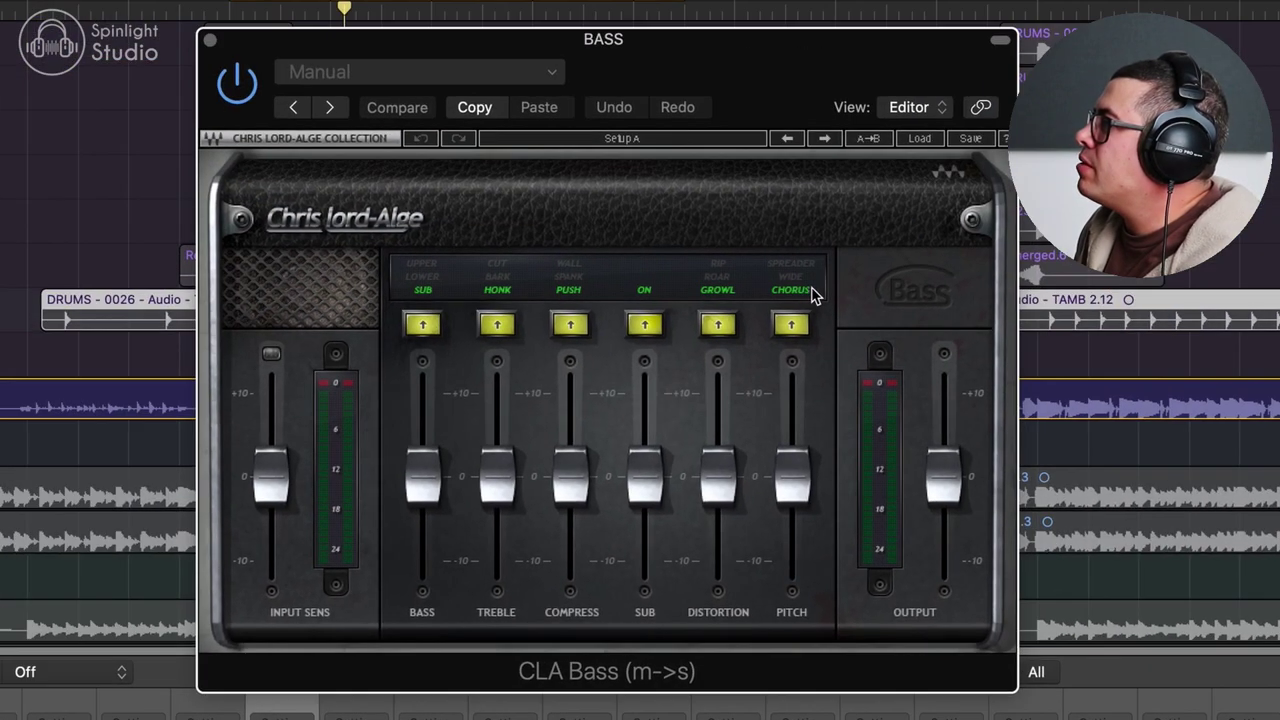
# In CLA Bass, switch off the pitch effect, lower the distortion, raise the bass to about 3.7, and increase the compression
pyautogui.click(629, 80)
pyautogui.moveTo(718, 476); pyautogui.dragTo(712, 530)
pyautogui.moveTo(420, 472); pyautogui.dragTo(422, 443)
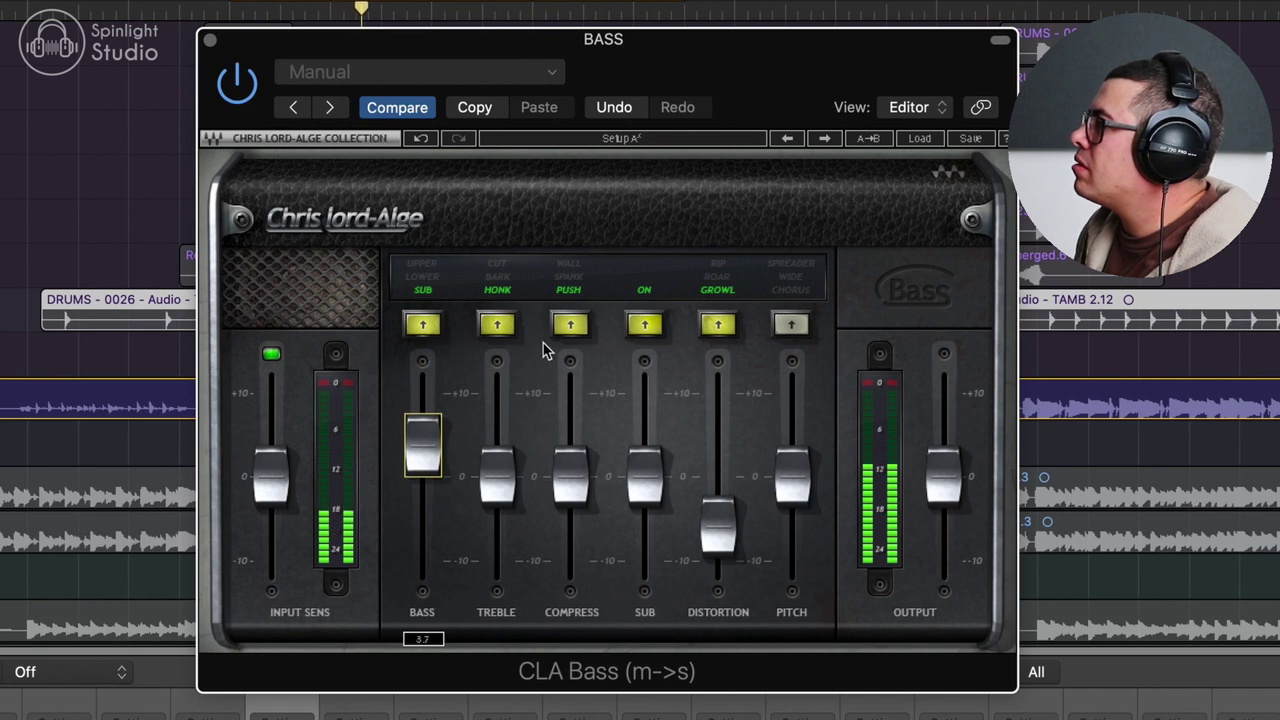
pyautogui.moveTo(575, 493); pyautogui.dragTo(575, 445)
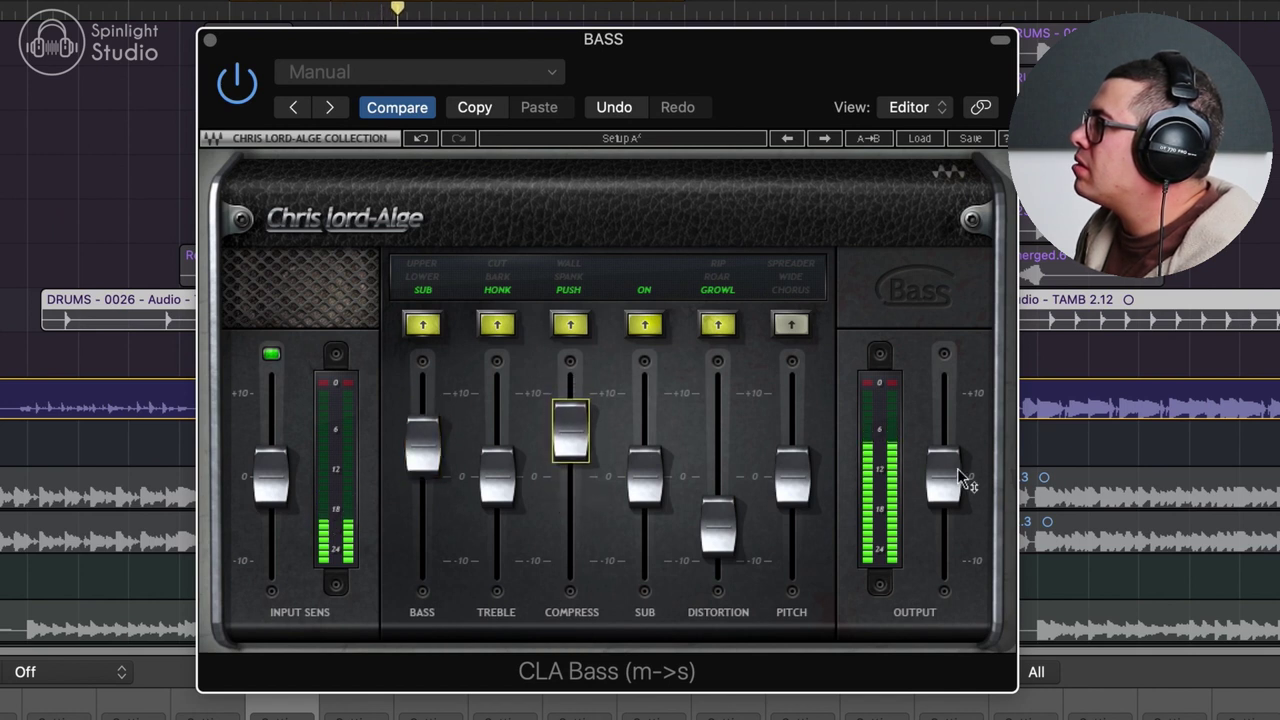
# Lower CLA Bass's output to about -6.3, bring its bass fader back near 0, and take BASS out of solo
pyautogui.moveTo(958, 483); pyautogui.dragTo(958, 528)
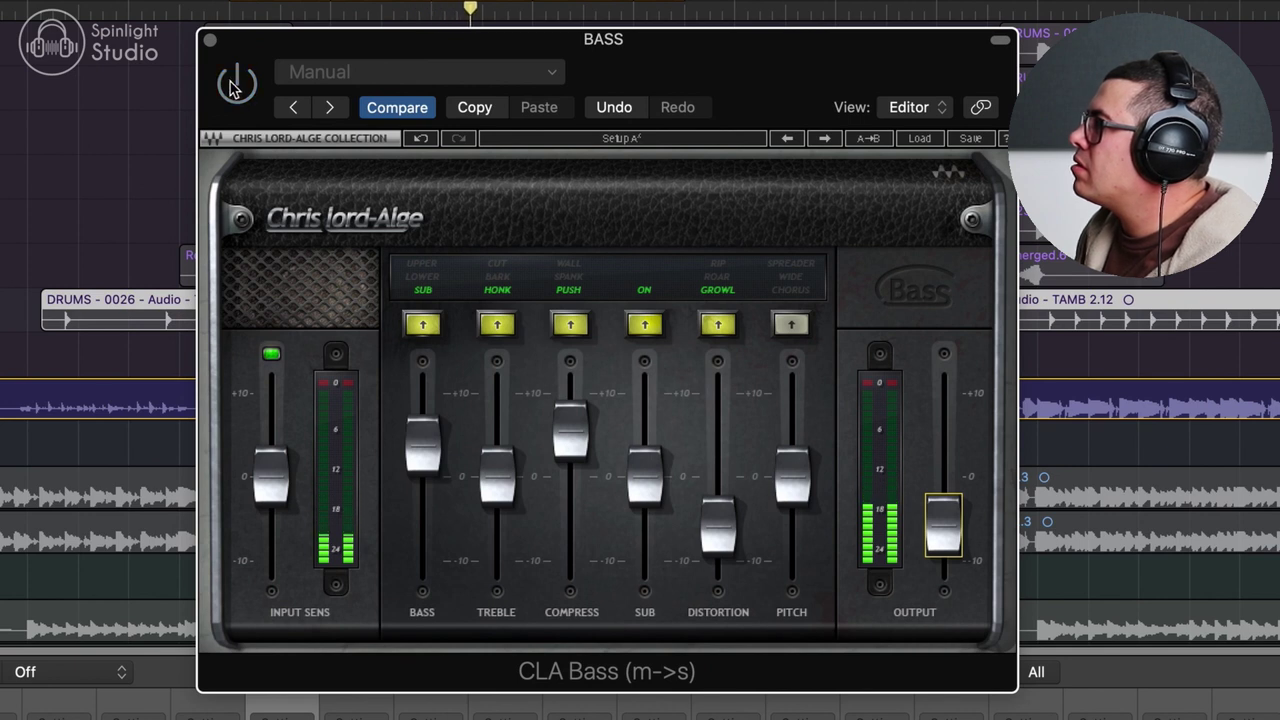
pyautogui.moveTo(943, 520); pyautogui.dragTo(943, 527)
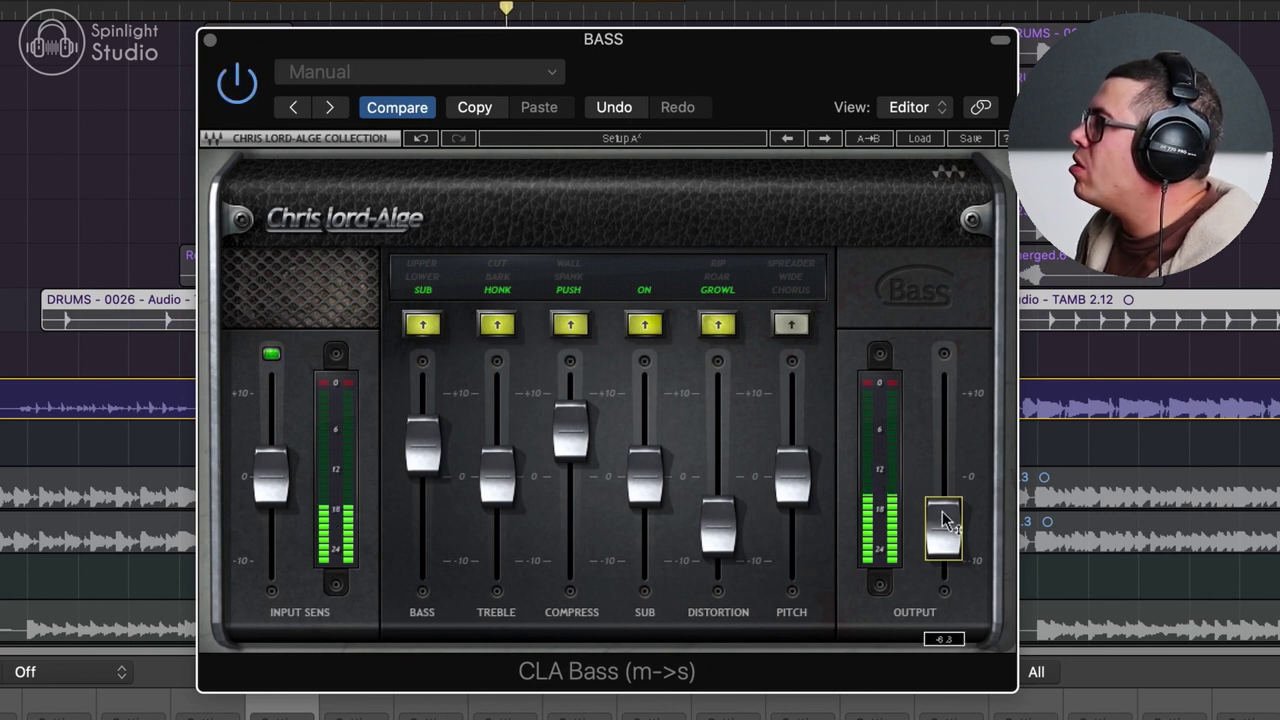
pyautogui.click(421, 440)
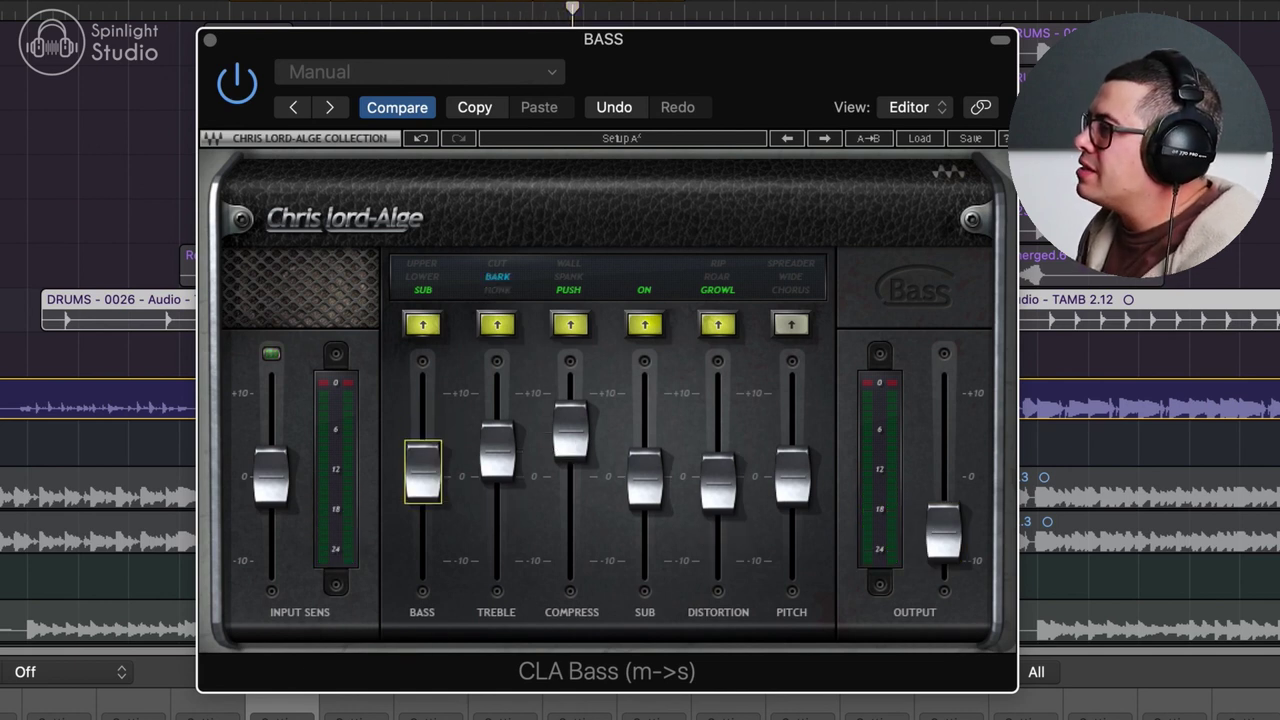
pyautogui.press('s')
pyautogui.press('space')
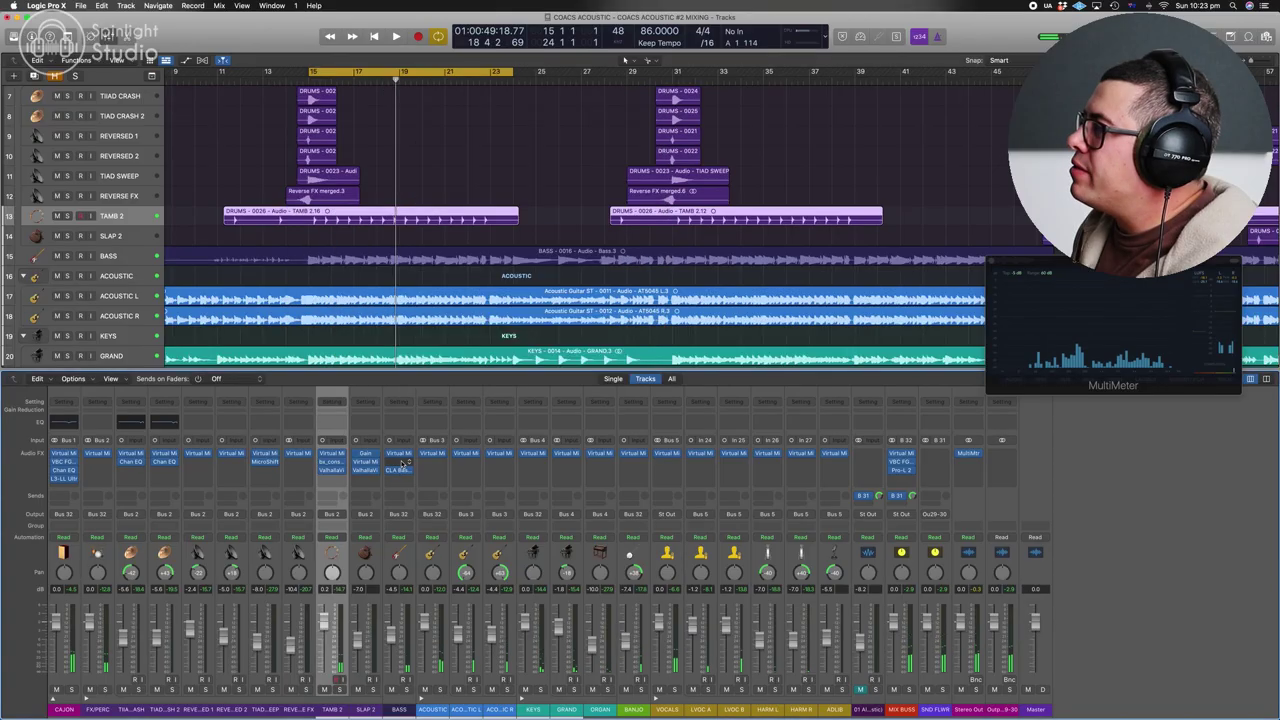
# Insert the UADx LA-2A Gray Compressor ahead of CLA Bass on the BASS channel and adjust its peak reduction
pyautogui.click(402, 460)
pyautogui.moveTo(472, 614)
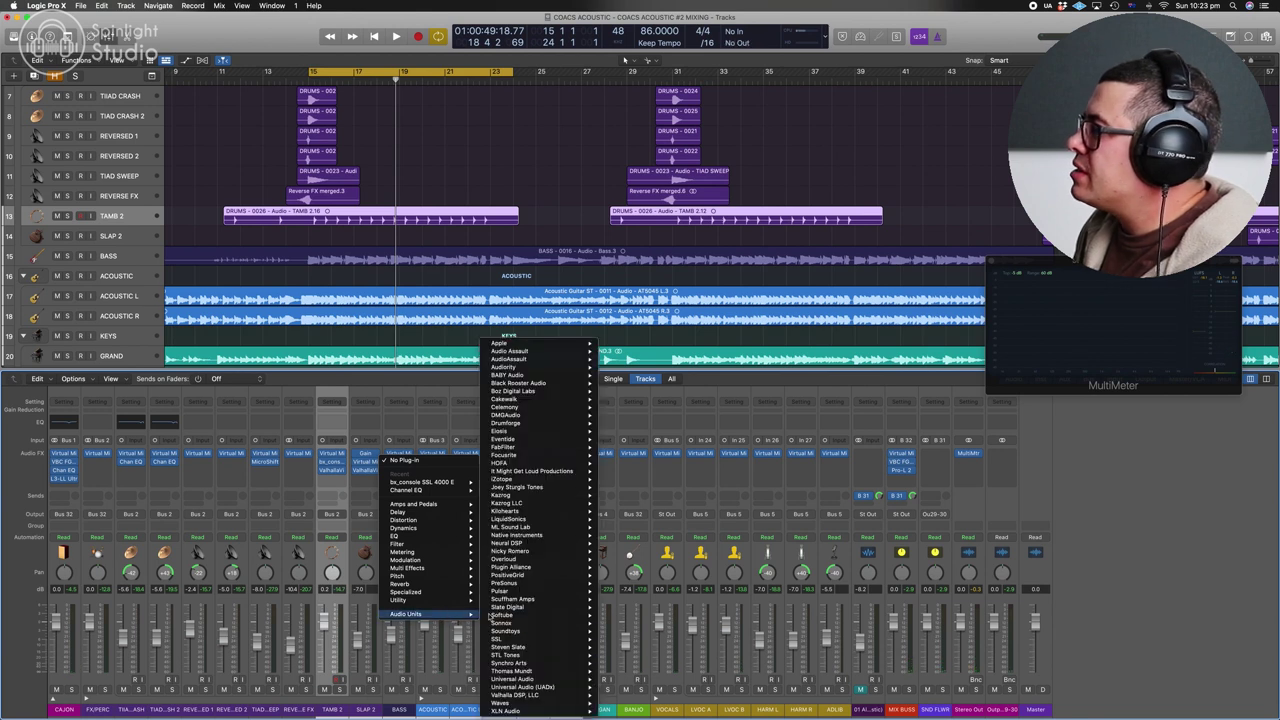
pyautogui.moveTo(558, 690)
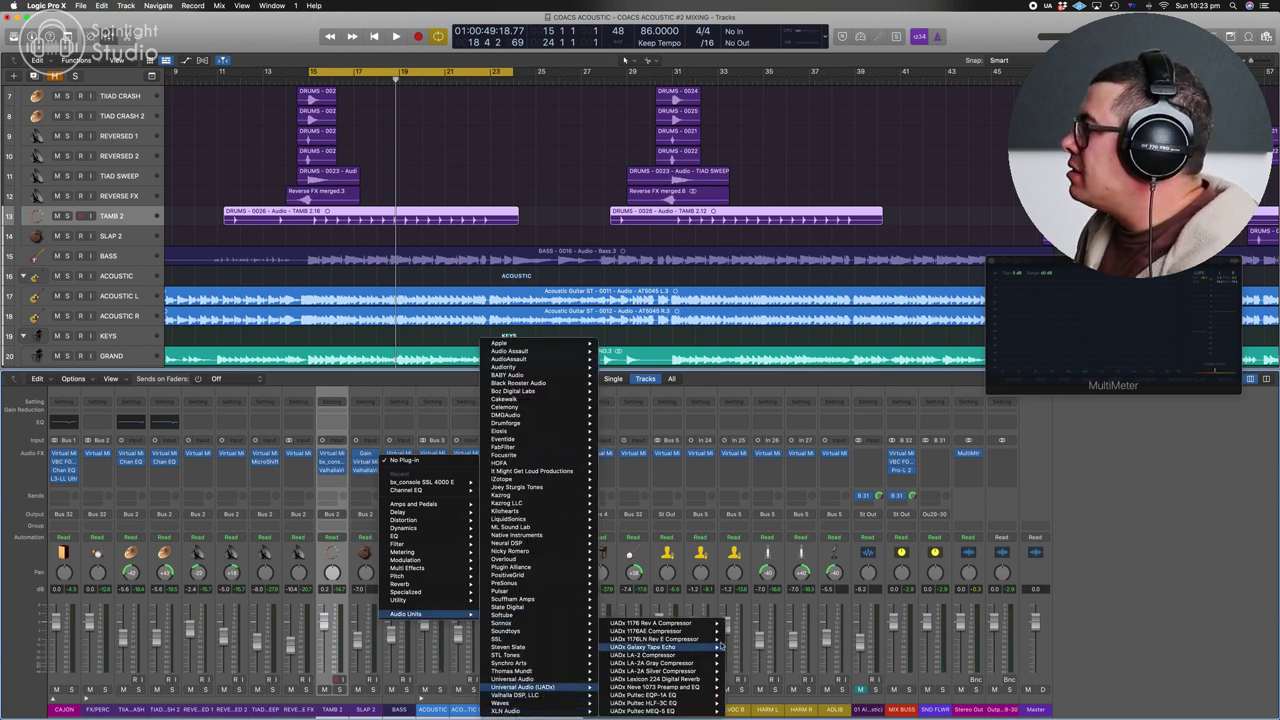
pyautogui.click(692, 665)
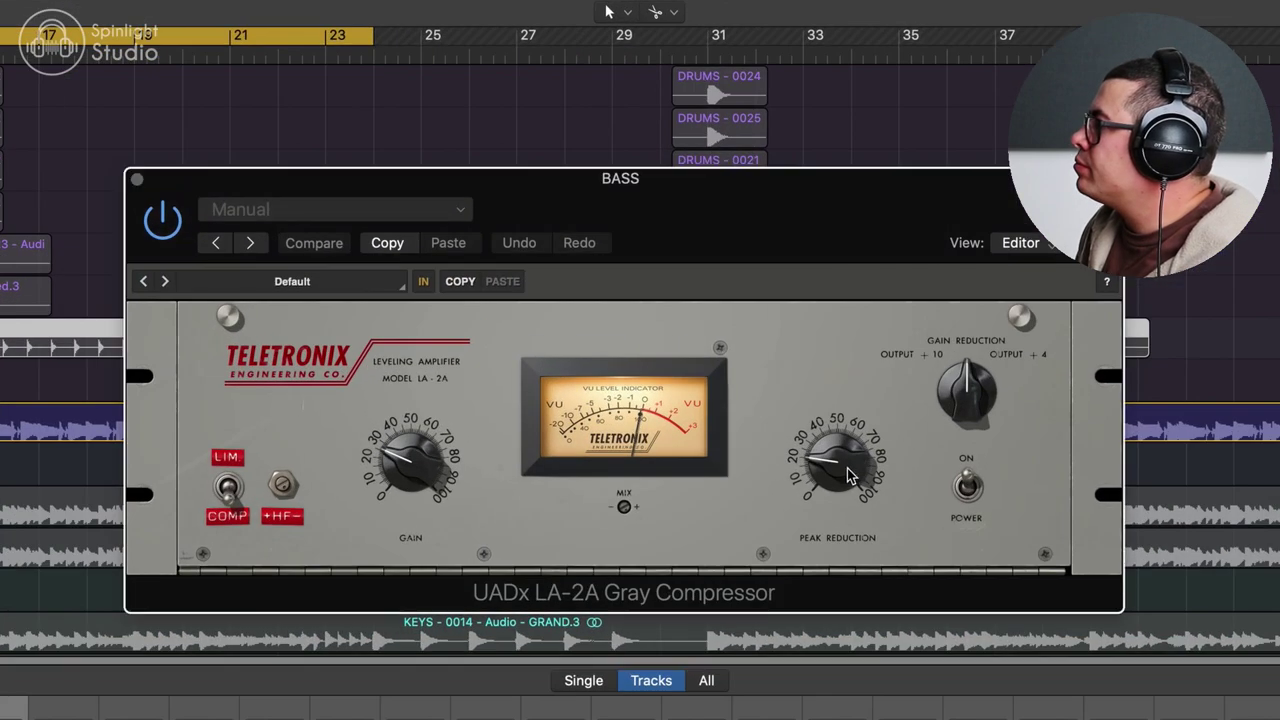
pyautogui.moveTo(848, 475); pyautogui.dragTo(848, 469)
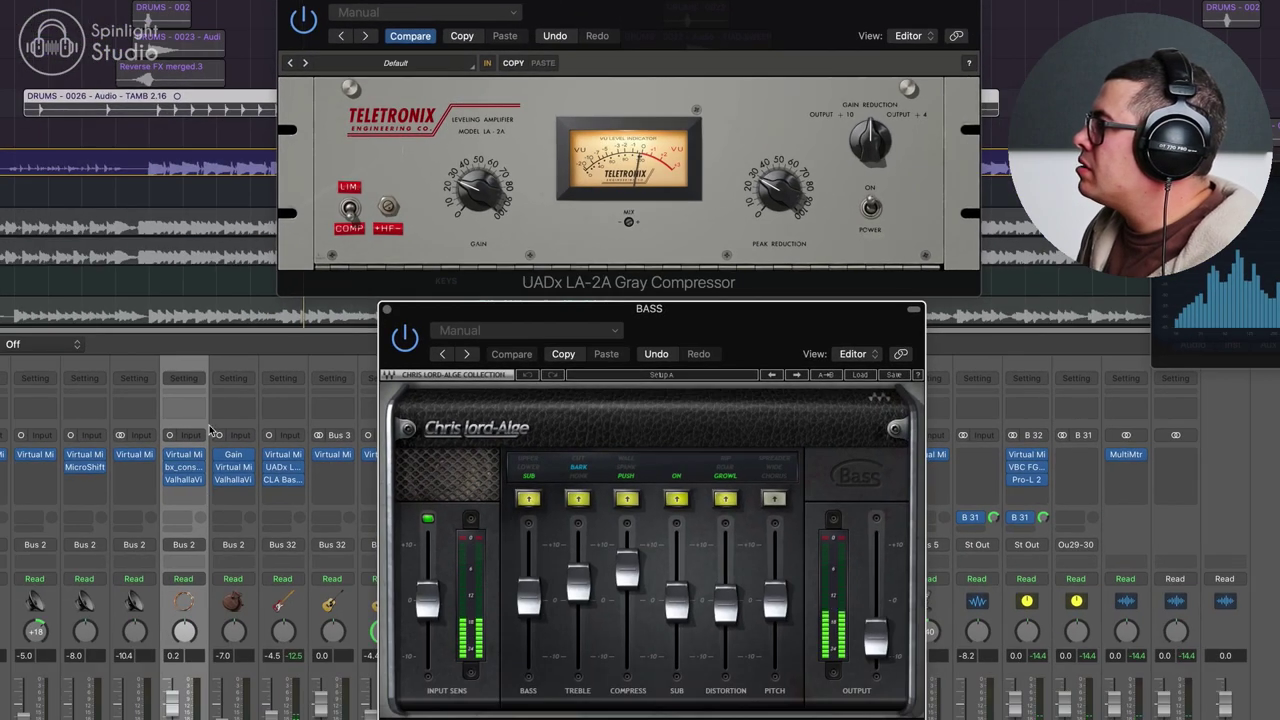
# Take BASS out of solo and compare the mix with its LA-2A and CLA Bass bypassed and active
pyautogui.press('s')
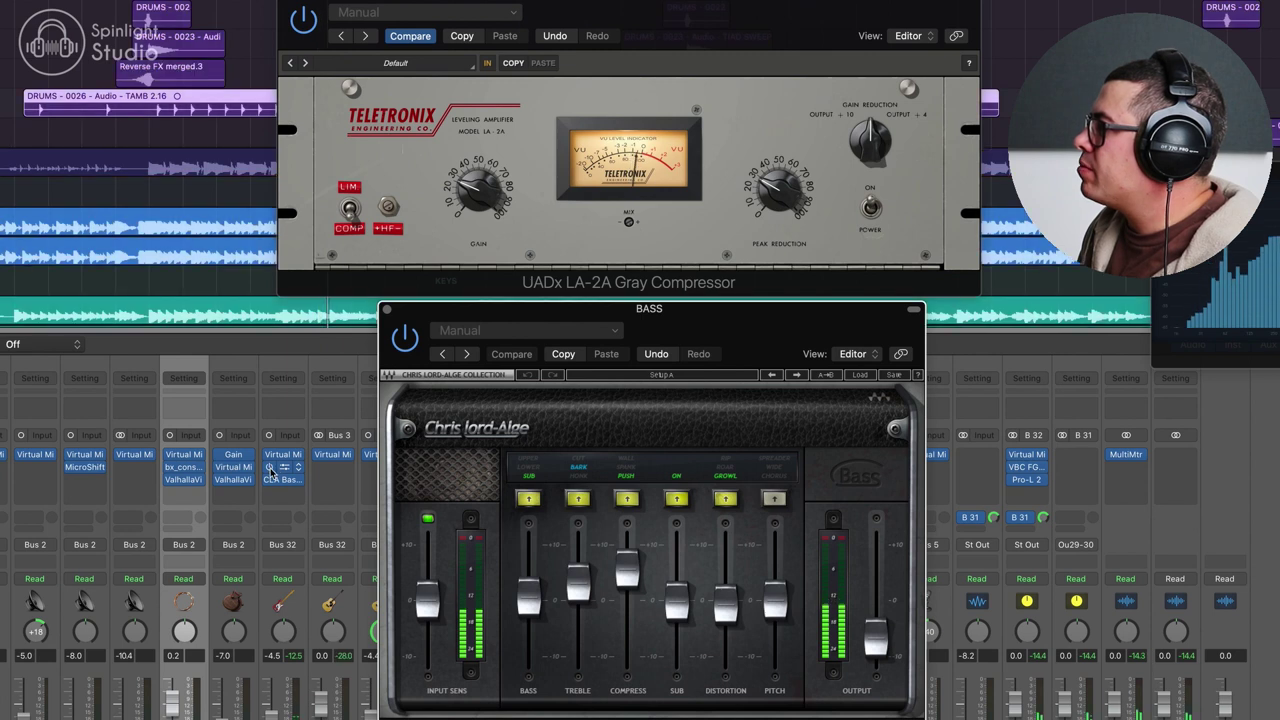
pyautogui.click(270, 479)
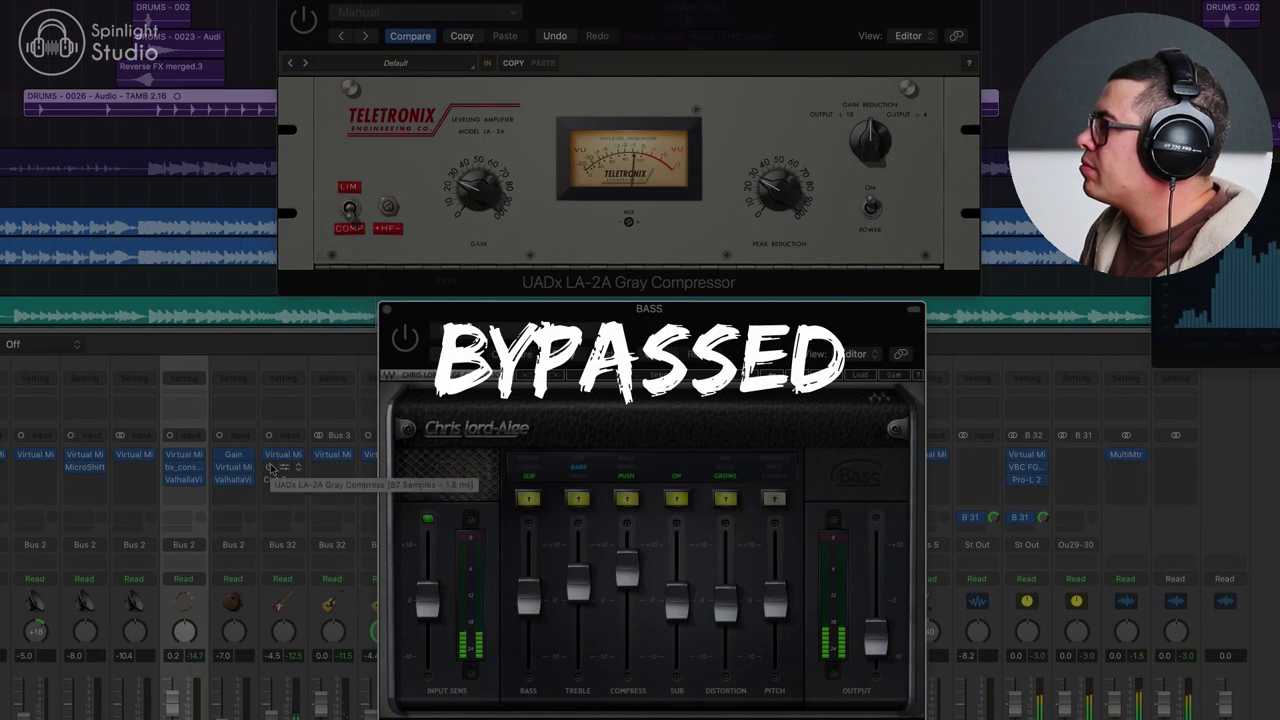
pyautogui.click(270, 479)
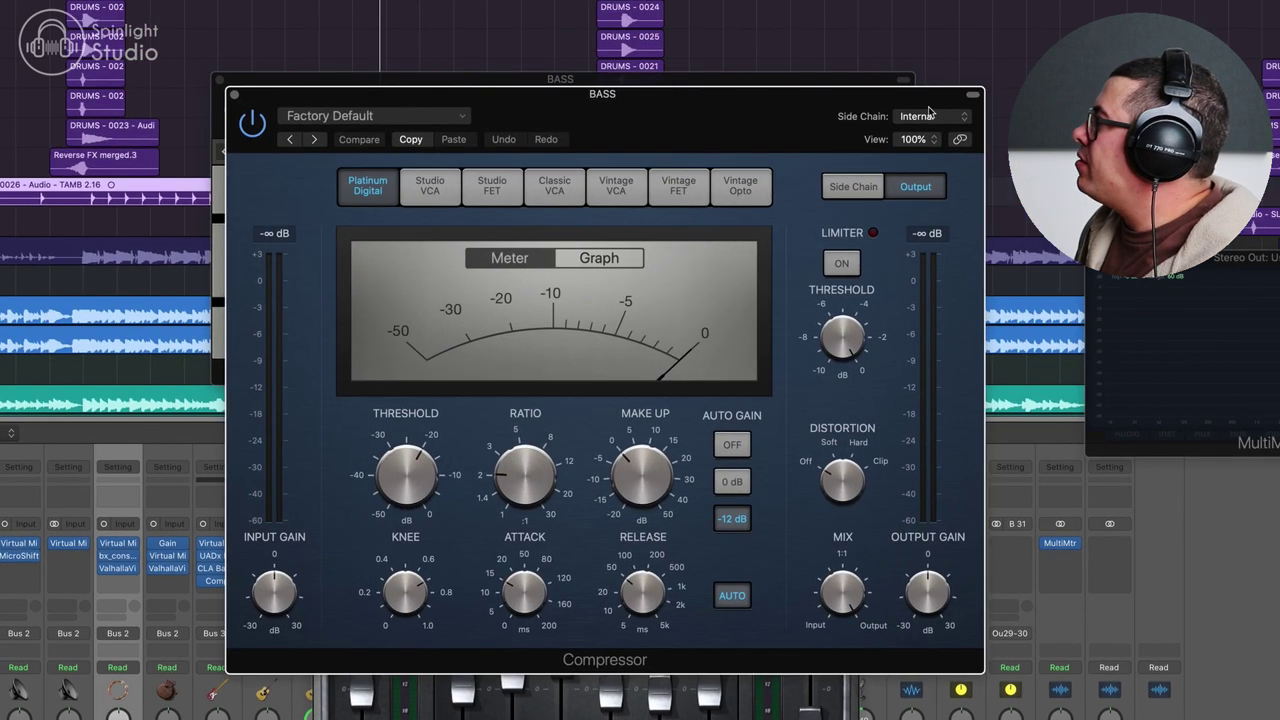
# Side-chain the BASS Compressor to the KICK track (Audio 7) and load its Kick SC preset
pyautogui.click(930, 116)
pyautogui.moveTo(921, 139)
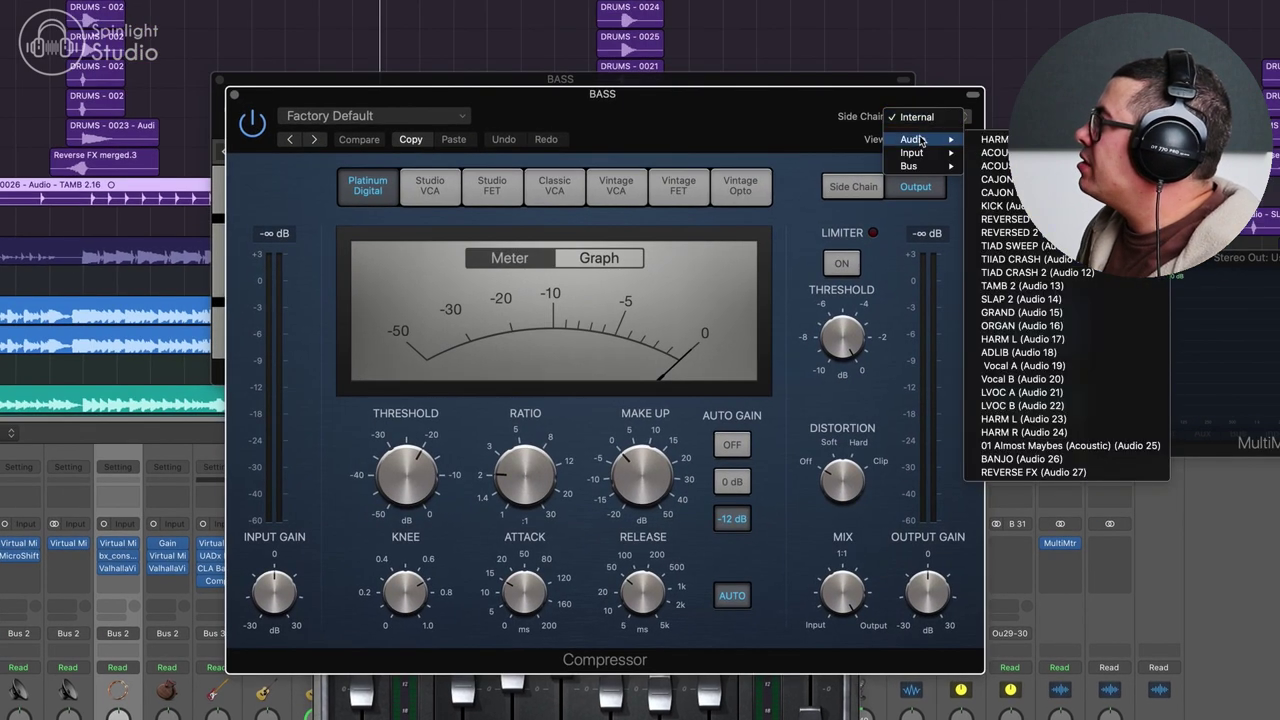
pyautogui.click(1000, 207)
pyautogui.click(370, 115)
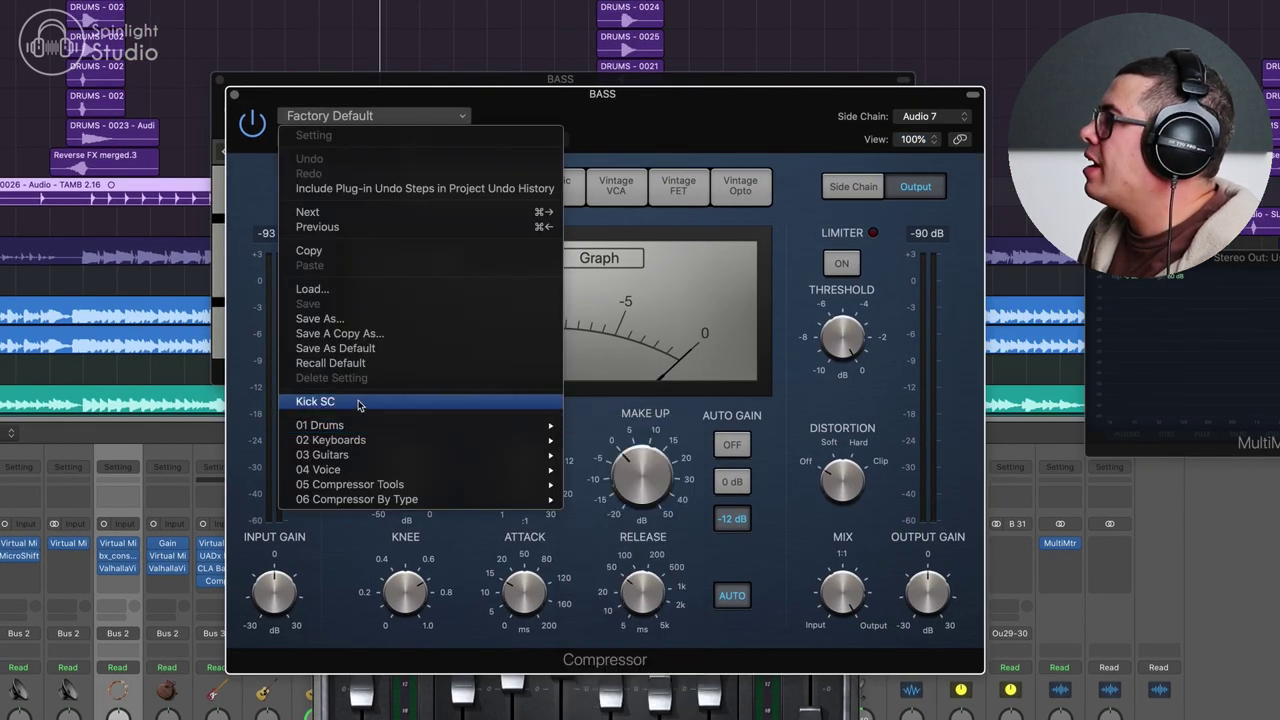
pyautogui.click(360, 402)
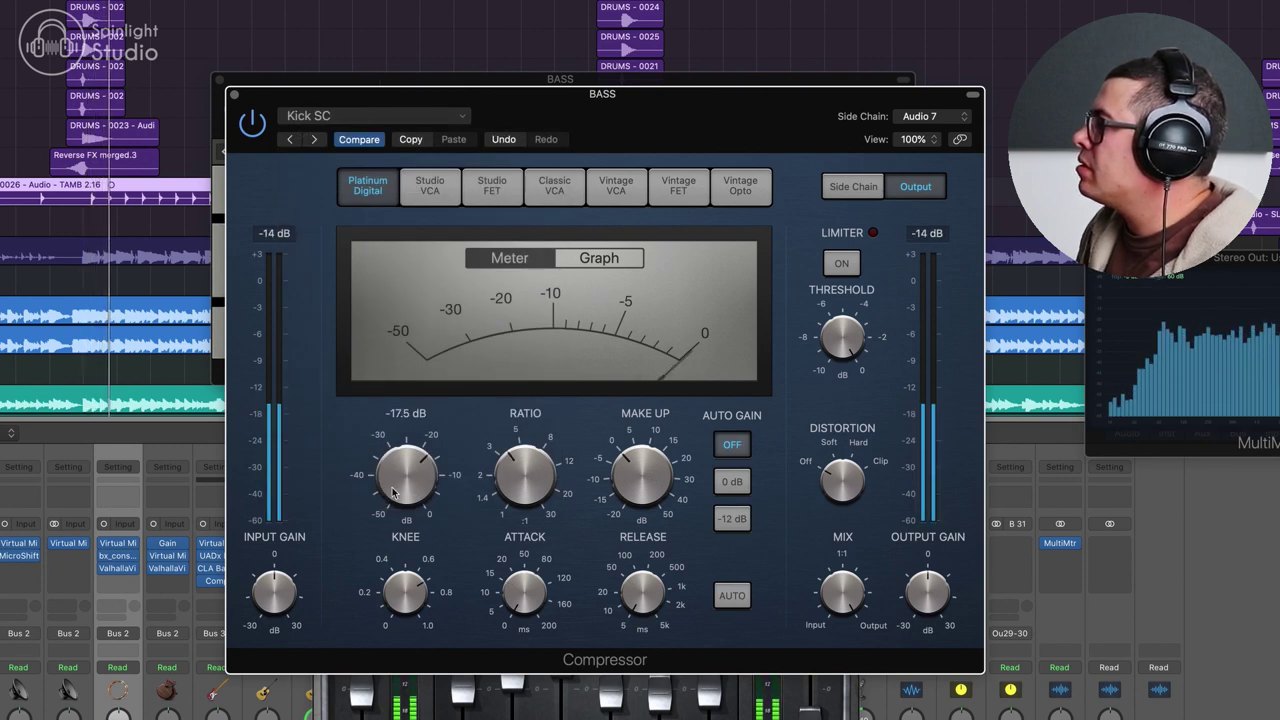
# Fine-tune the BASS Compressor's threshold around -10.5 dB and lower the linked threshold and ceiling in BASS's L2 Ultramaximizer
pyautogui.moveTo(393, 491); pyautogui.dragTo(401, 461)
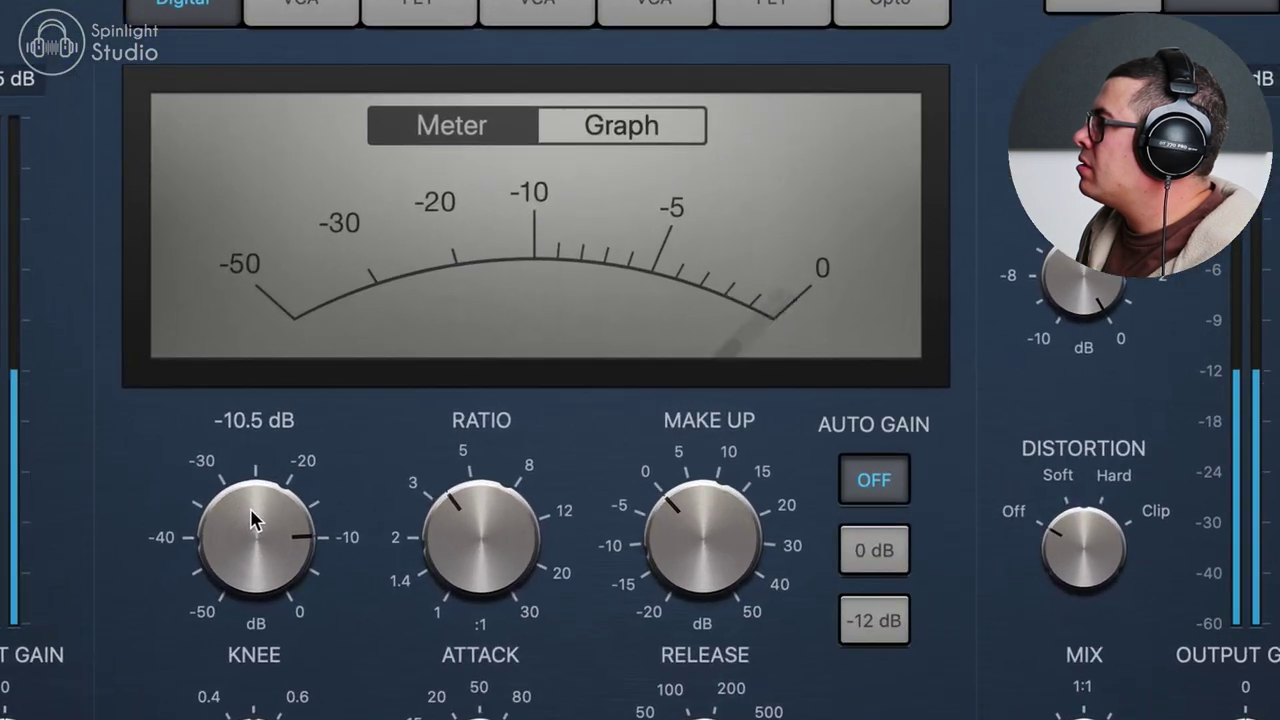
pyautogui.moveTo(250, 514); pyautogui.dragTo(252, 534)
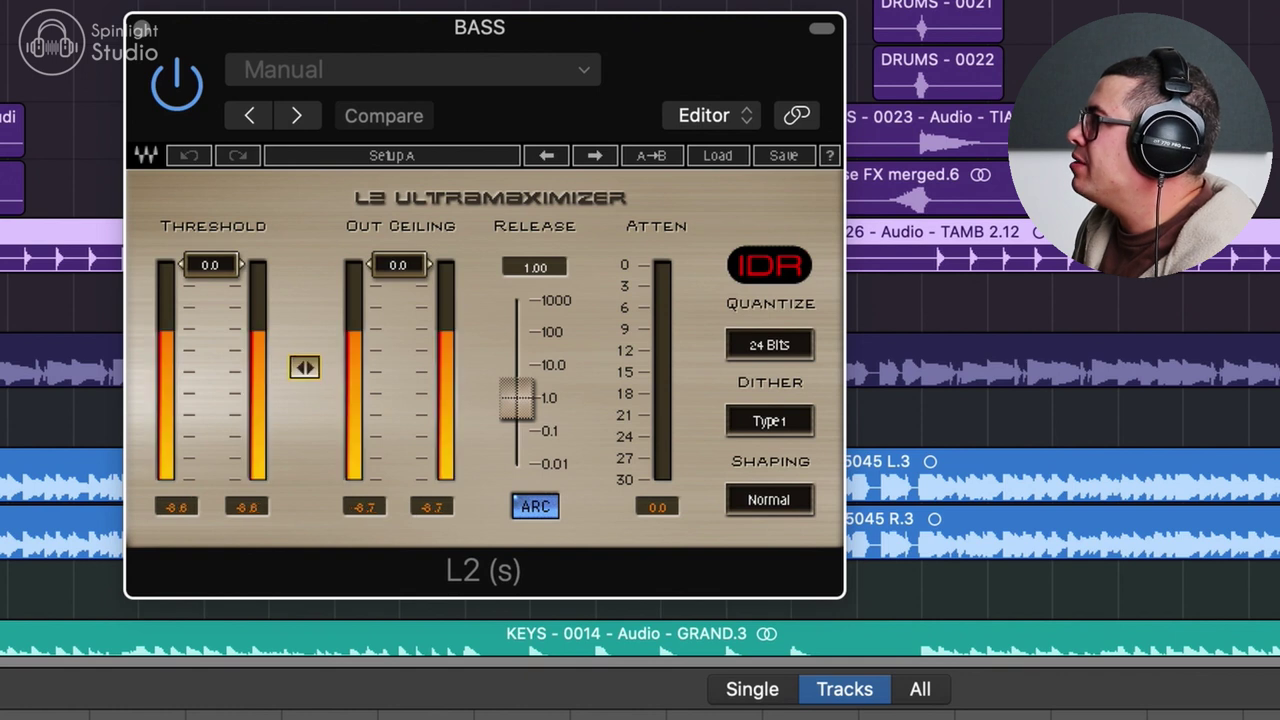
pyautogui.moveTo(305, 368); pyautogui.dragTo(305, 453)
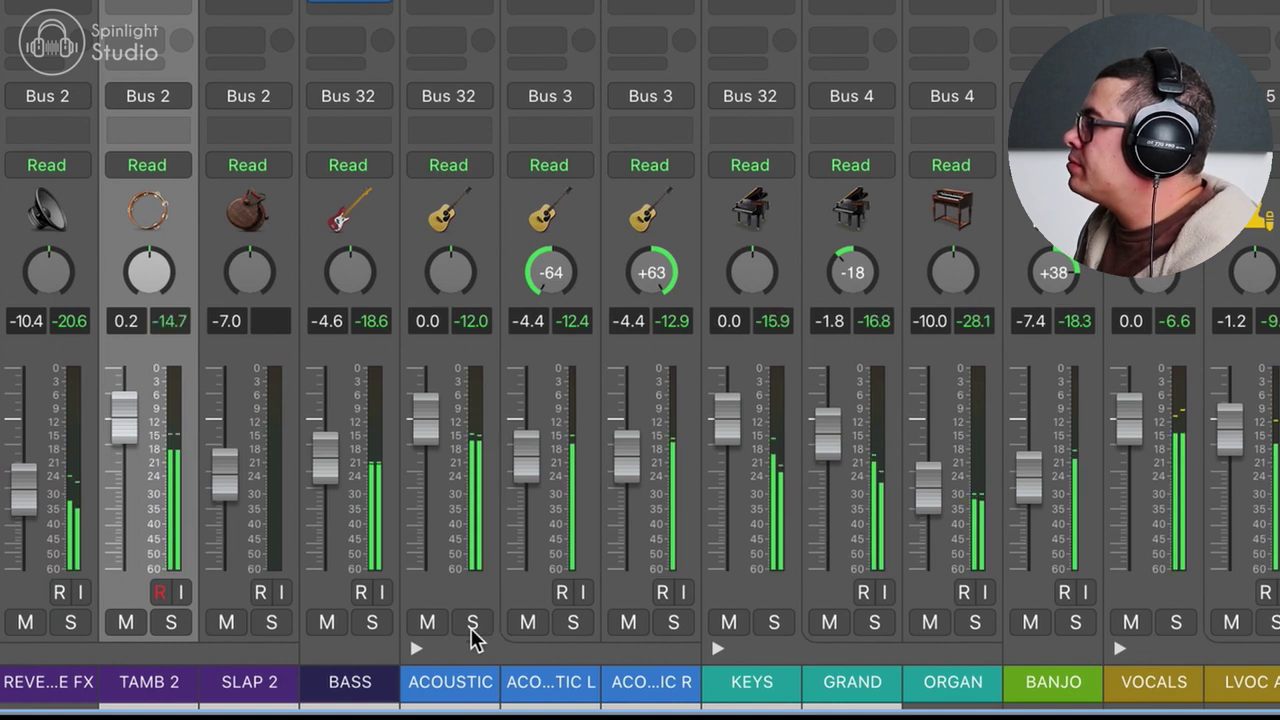
# Toggle ACOUSTIC's solo and, in its FG-S EQ, set the HMF frequency to about 4.72 kHz and the low-cut filter below 104 Hz
pyautogui.click(474, 626)
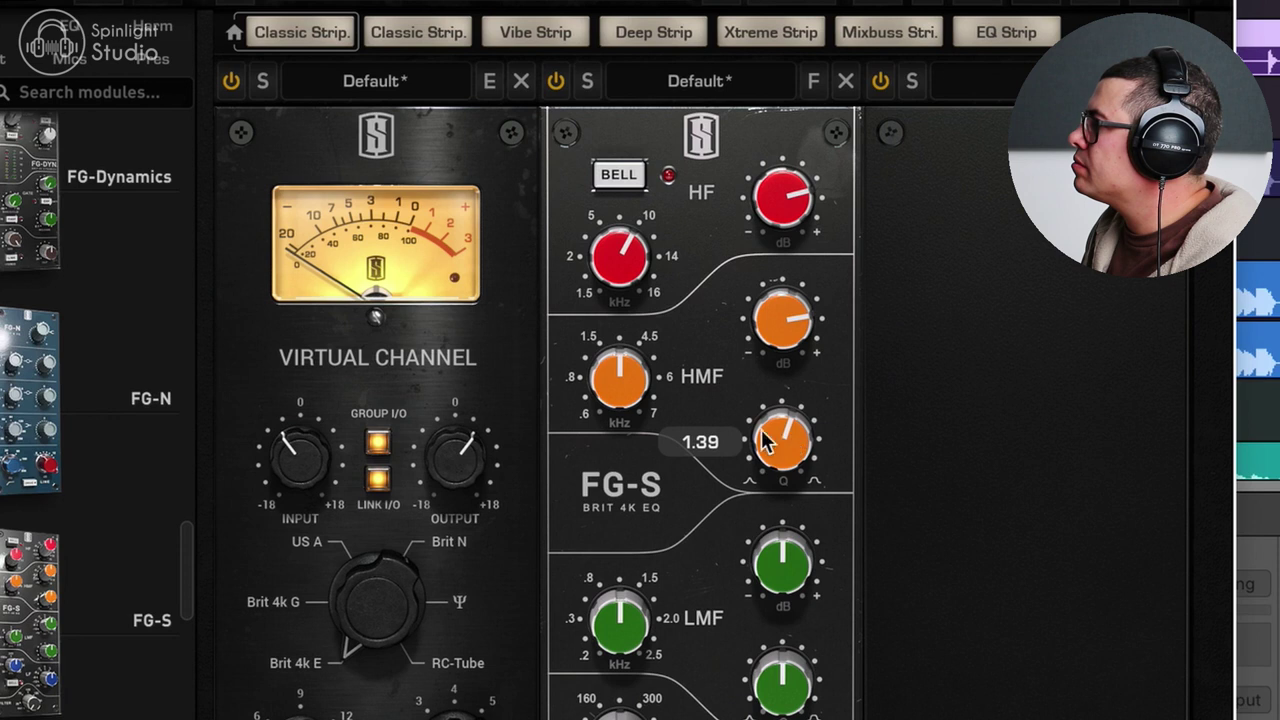
pyautogui.moveTo(617, 374)
pyautogui.mouseDown()
pyautogui.moveTo(627, 343)
pyautogui.moveTo(628, 355)
pyautogui.mouseUp()
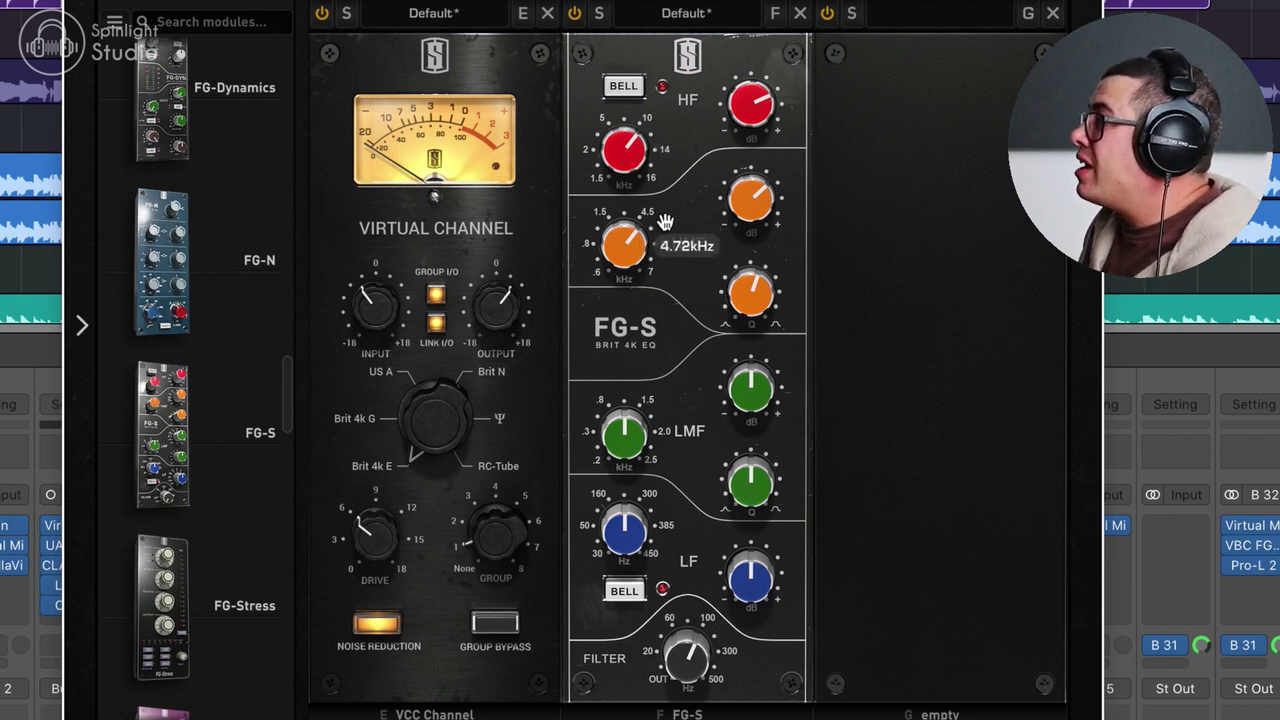
pyautogui.moveTo(708, 662)
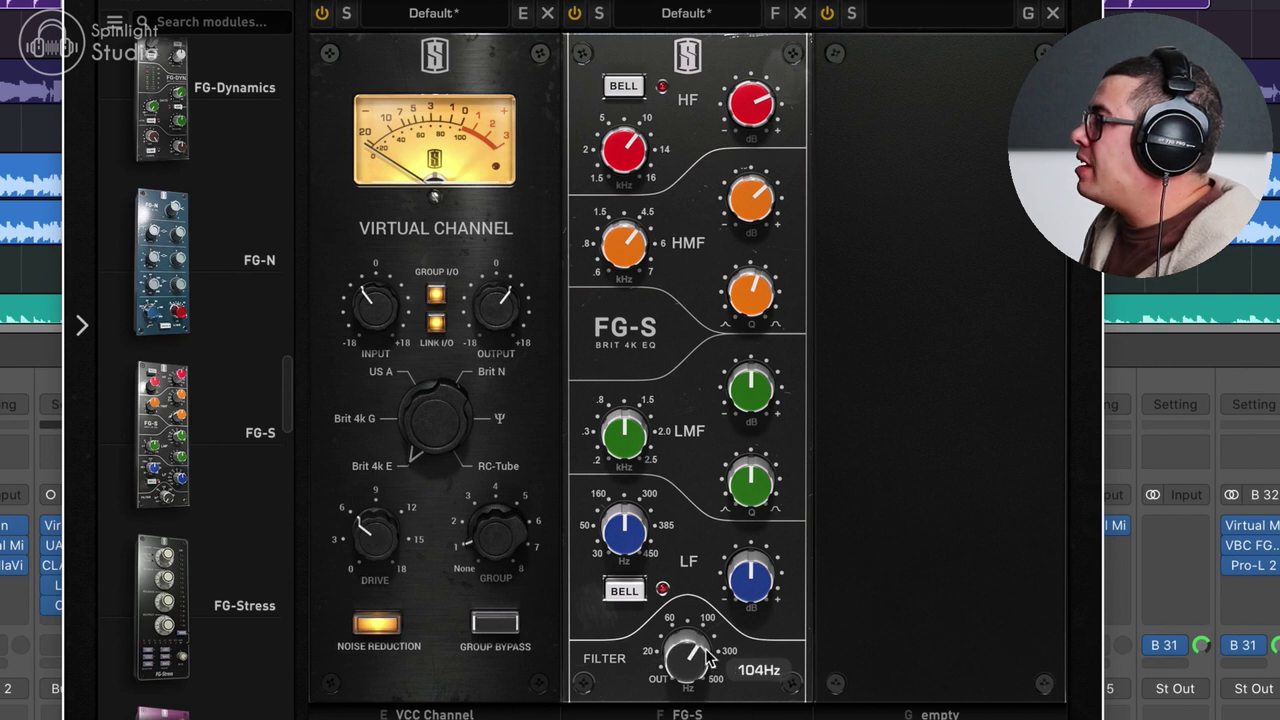
pyautogui.moveTo(706, 660); pyautogui.dragTo(706, 668)
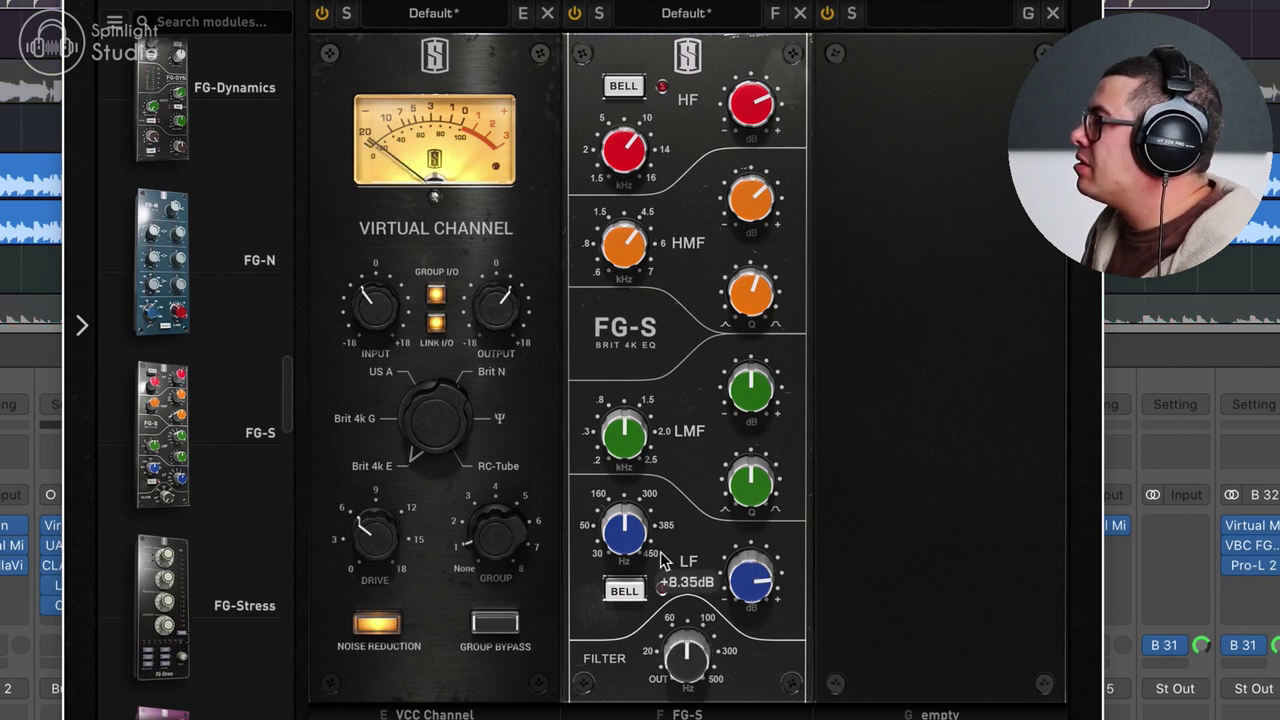
# Switch the FG-S low band to bell at about 154 Hz, sweep it with a strong boost, and reduce its gain to a slight boost
pyautogui.moveTo(630, 540); pyautogui.dragTo(636, 582)
pyautogui.moveTo(755, 582); pyautogui.dragTo(764, 551)
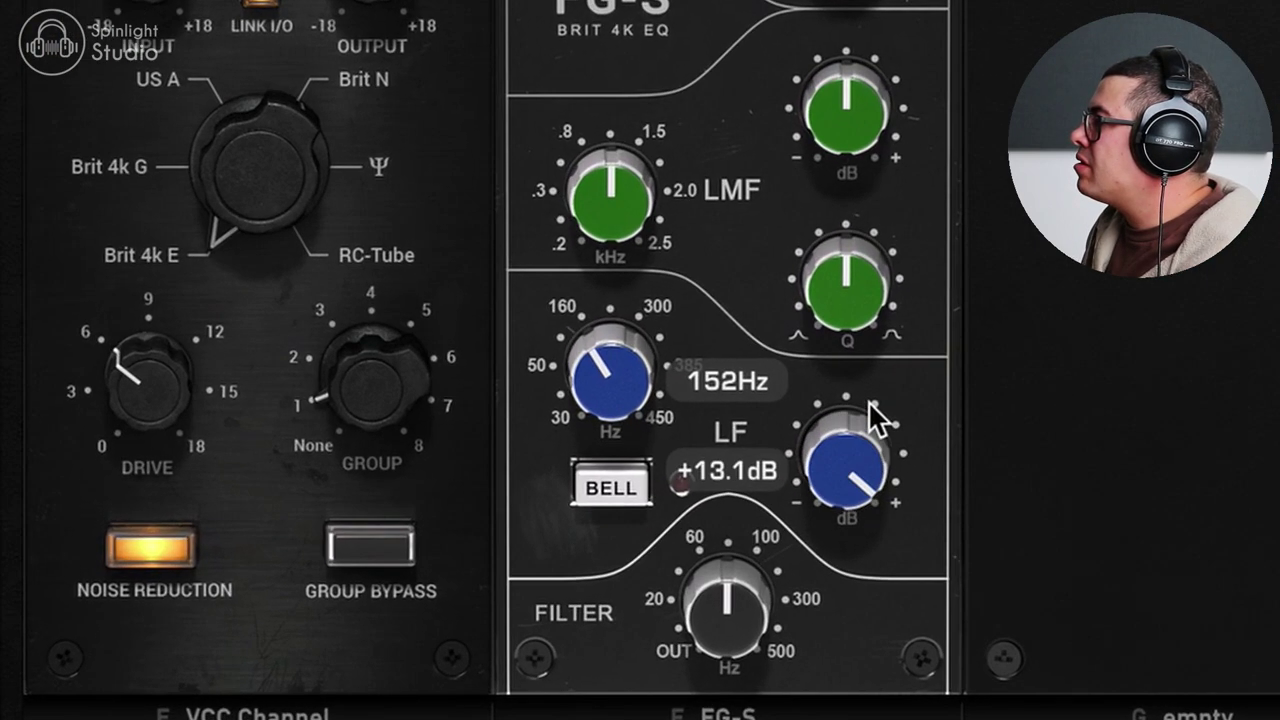
pyautogui.click(635, 470)
pyautogui.moveTo(632, 390)
pyautogui.mouseDown()
pyautogui.moveTo(634, 348)
pyautogui.moveTo(634, 368)
pyautogui.mouseUp()
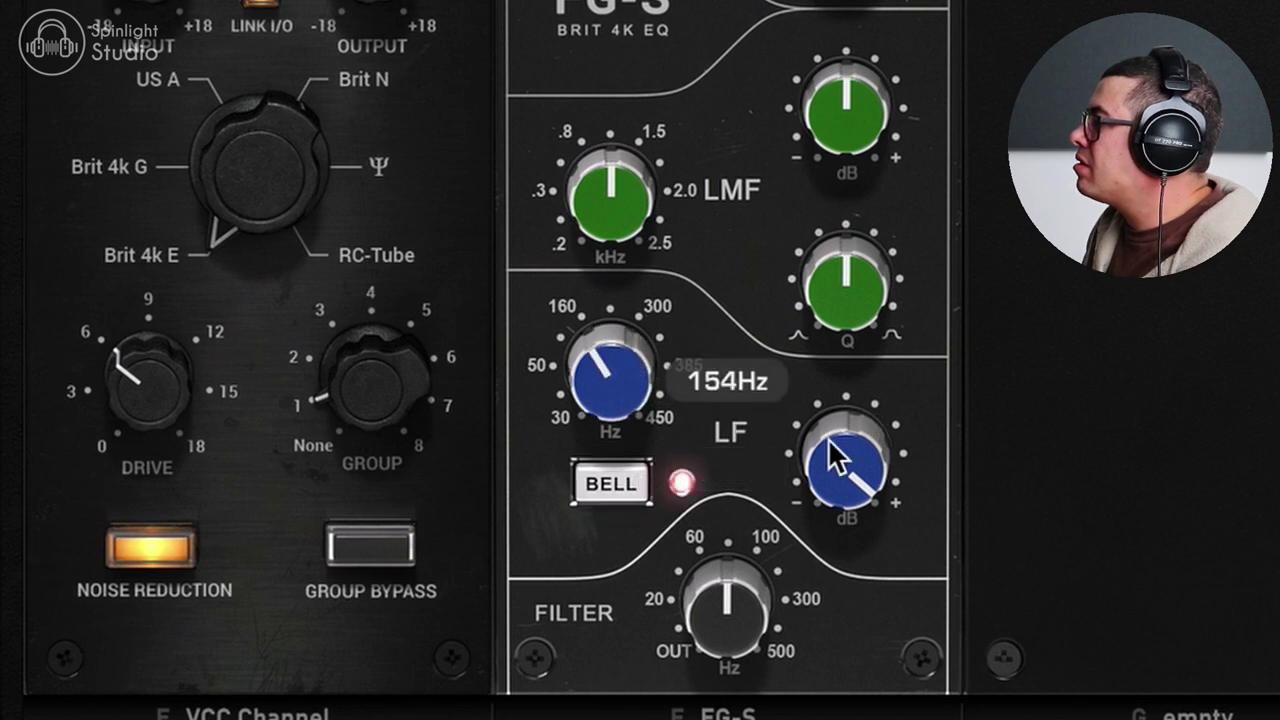
pyautogui.moveTo(833, 458); pyautogui.dragTo(843, 612)
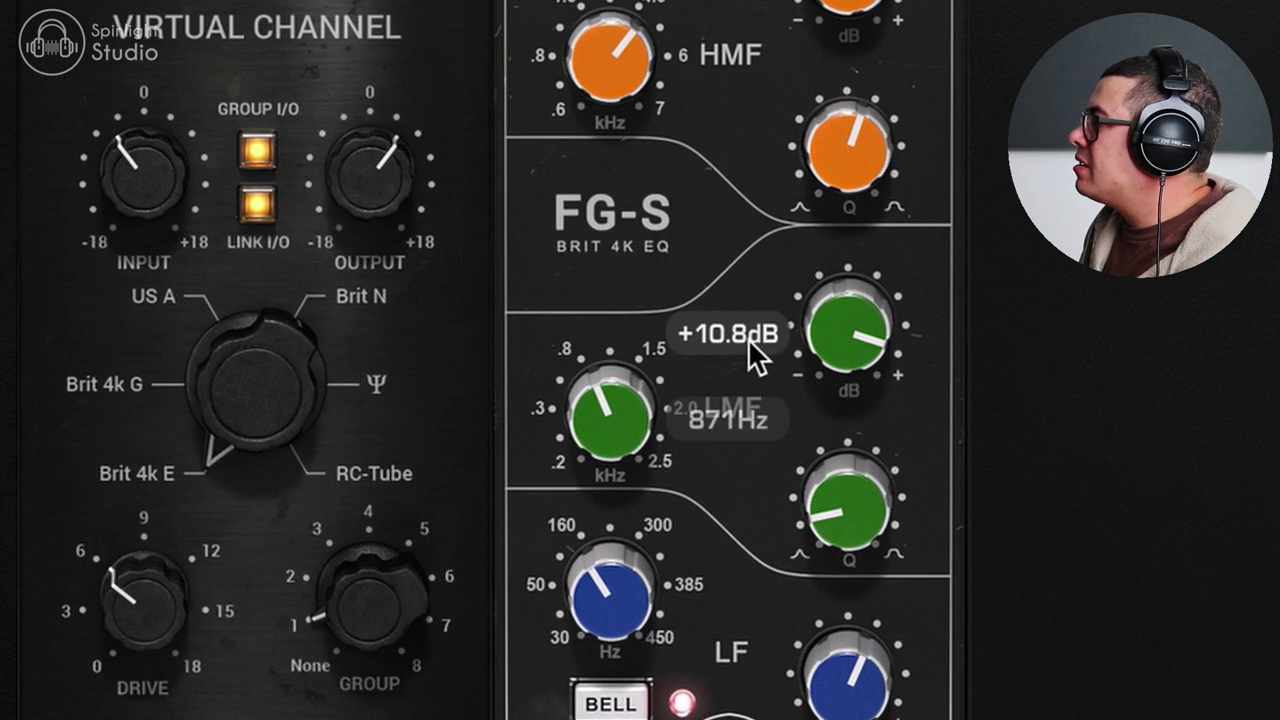
# Adjust the FG-S low-mid band's Q, lower its frequency below 871 Hz, and turn its gain down to a cut
pyautogui.moveTo(825, 426); pyautogui.dragTo(854, 502)
pyautogui.moveTo(625, 405); pyautogui.dragTo(640, 428)
pyautogui.moveTo(856, 348); pyautogui.dragTo(900, 371)
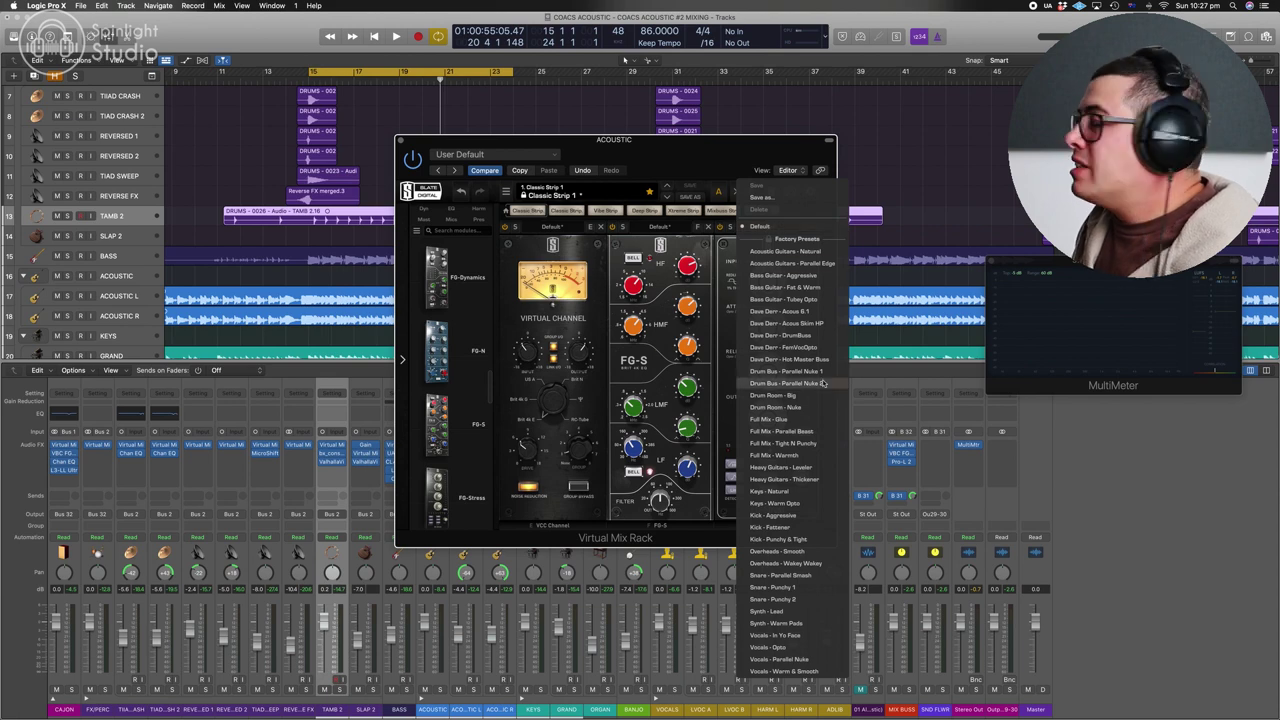
# Load the Acoustic Guitars - Natural preset in ACOUSTIC's FG-Stress, adjust its input, and find the Trimmer among the rack modules
pyautogui.click(818, 252)
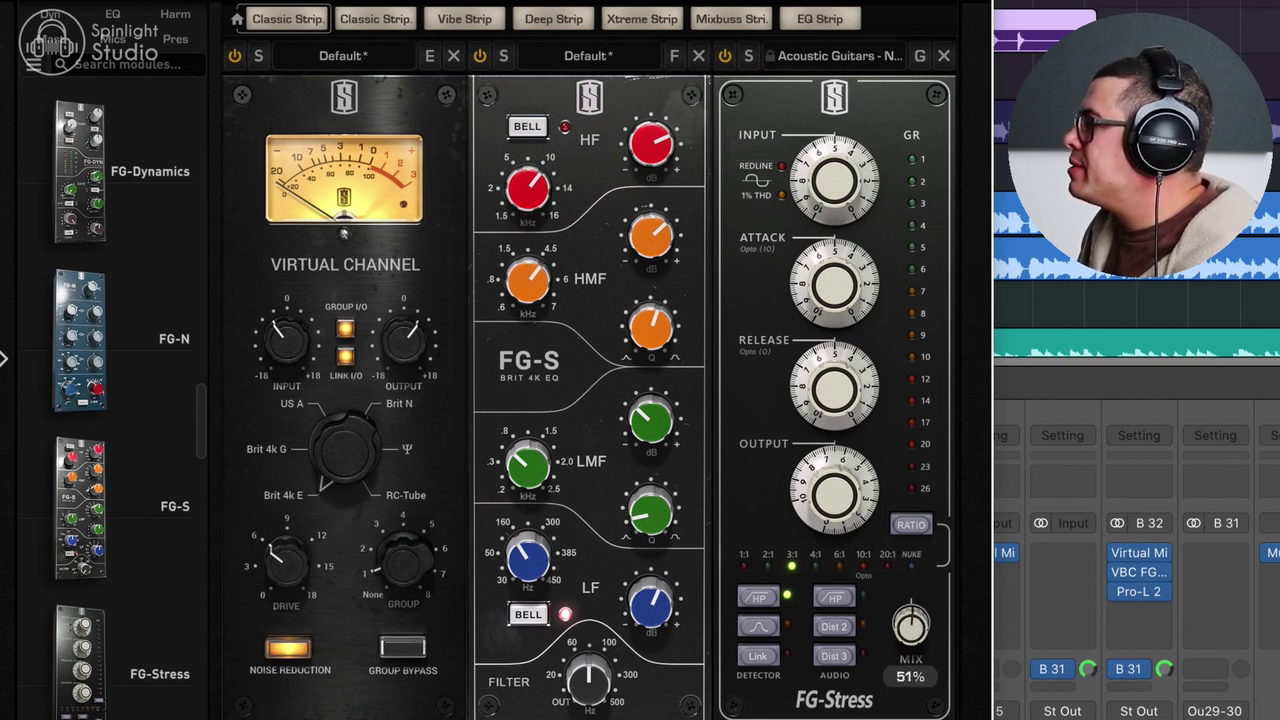
pyautogui.moveTo(840, 175); pyautogui.dragTo(843, 160)
pyautogui.scroll(-15, 82, 490)
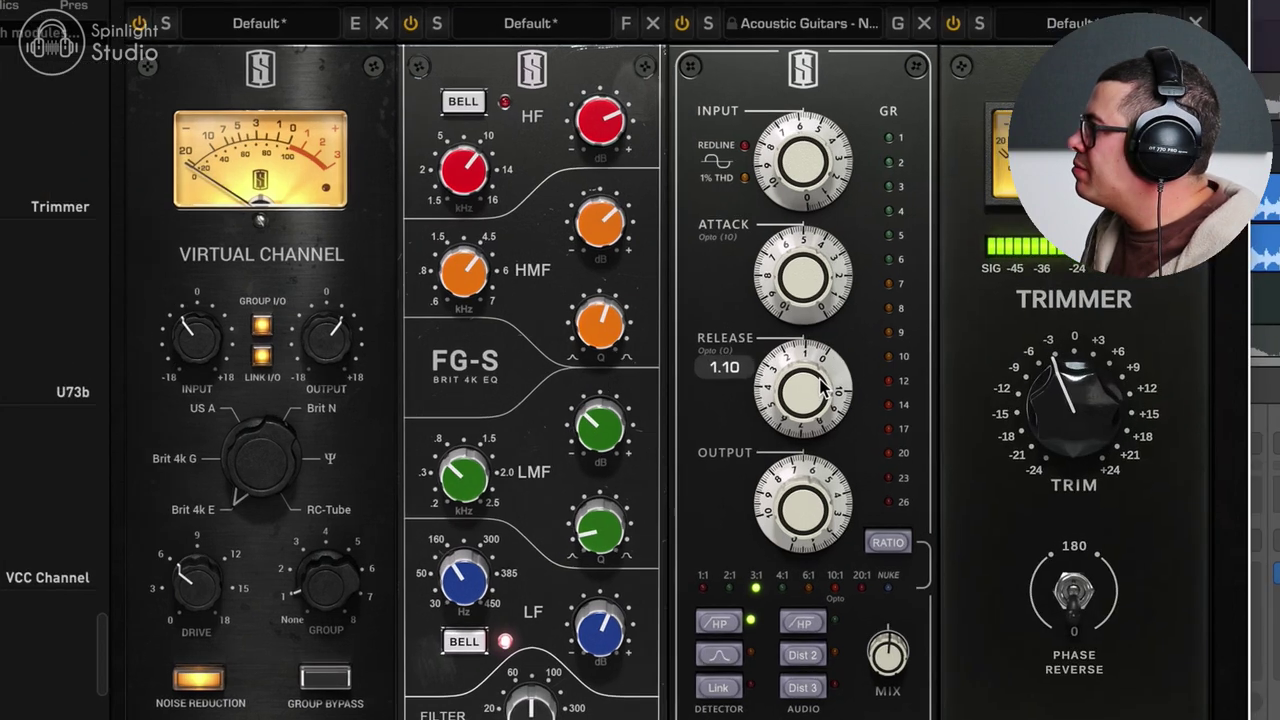
# Adjust the FG-Stress release and attack on ACOUSTIC and fine-tune the Trimmer's level to about -3 dB
pyautogui.moveTo(862, 352); pyautogui.dragTo(865, 345)
pyautogui.moveTo(611, 372); pyautogui.dragTo(610, 425)
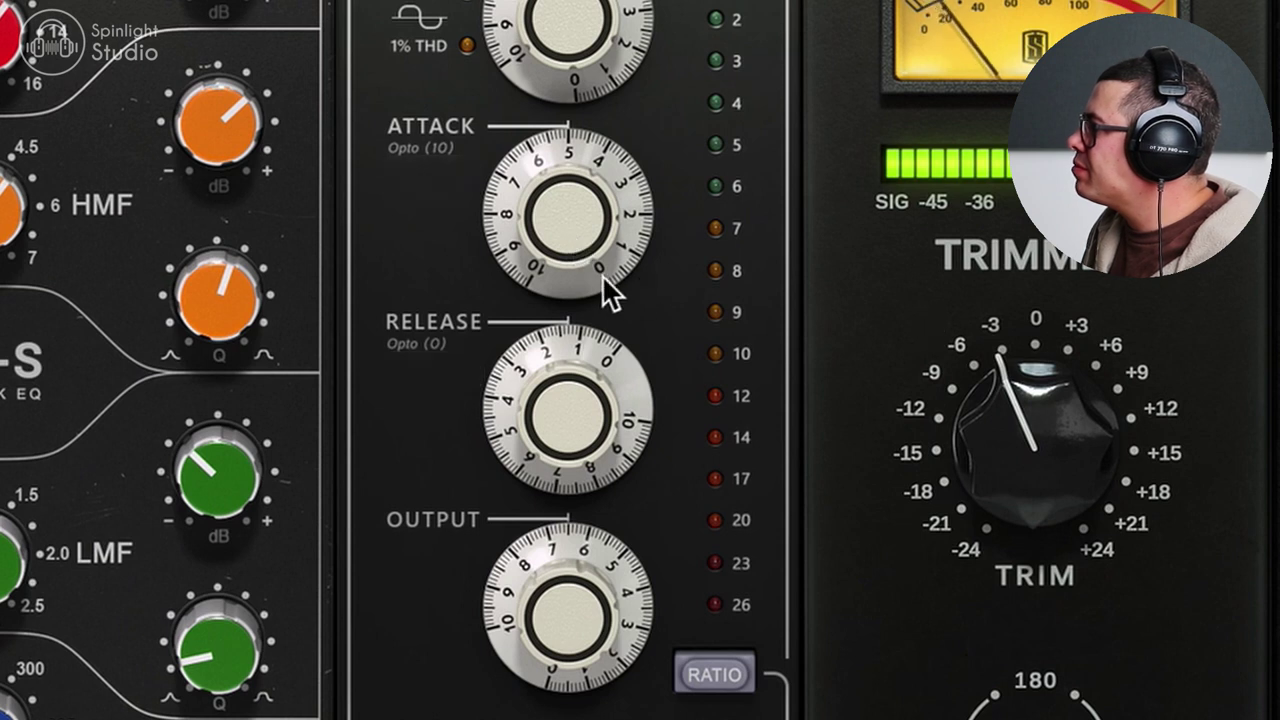
pyautogui.moveTo(609, 289); pyautogui.dragTo(609, 309)
pyautogui.moveTo(1005, 425)
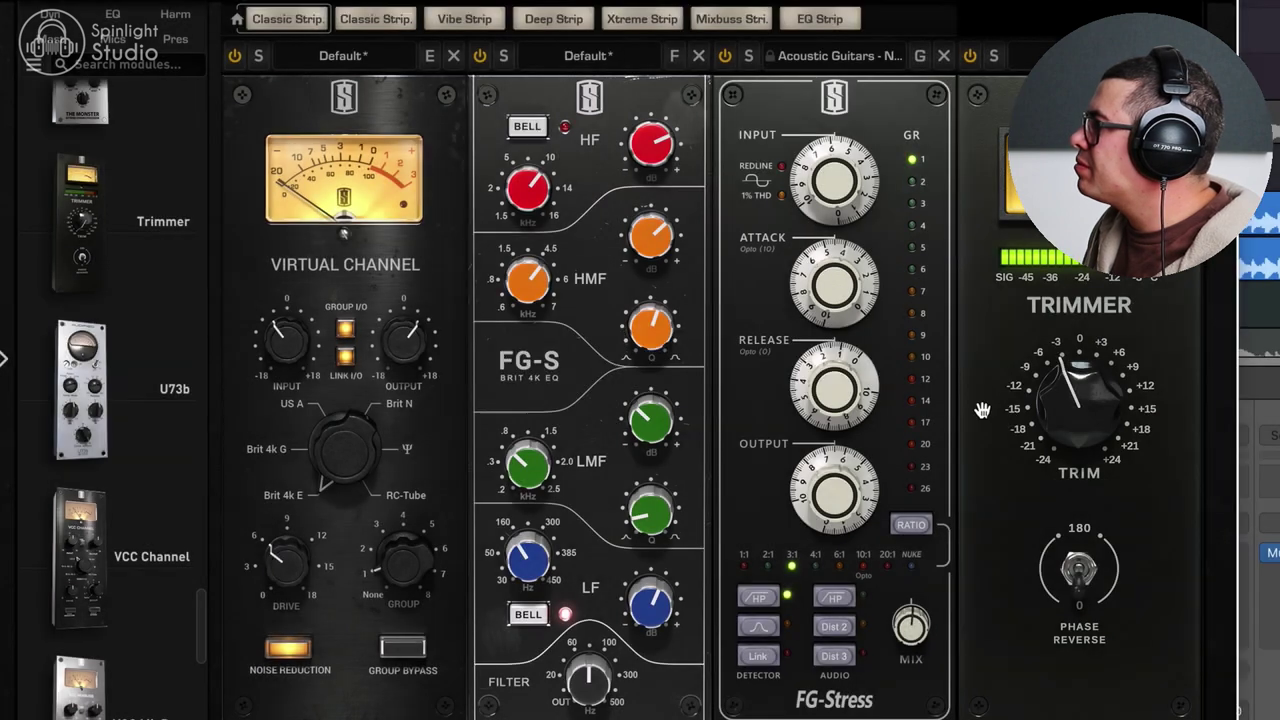
pyautogui.moveTo(1037, 400); pyautogui.dragTo(1037, 406)
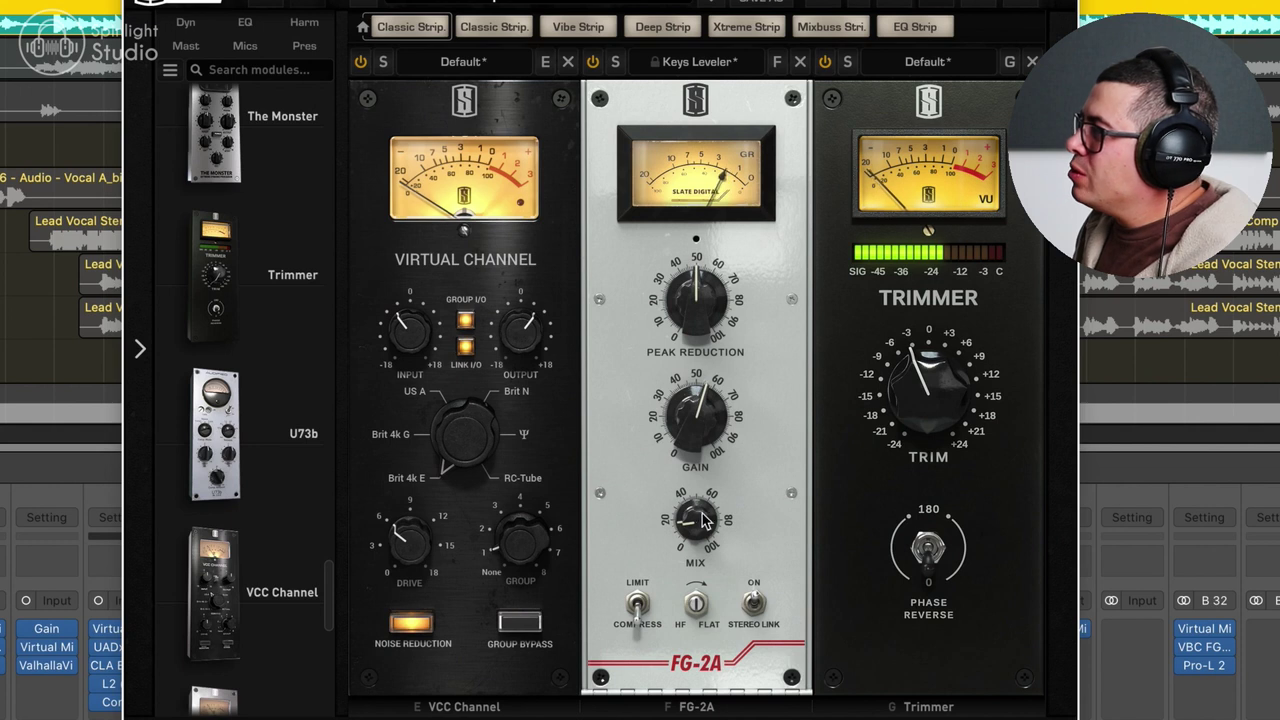
# Balance the GRAND channel against the mix by lowering its fader to about 0.2 dB
pyautogui.moveTo(700, 520)
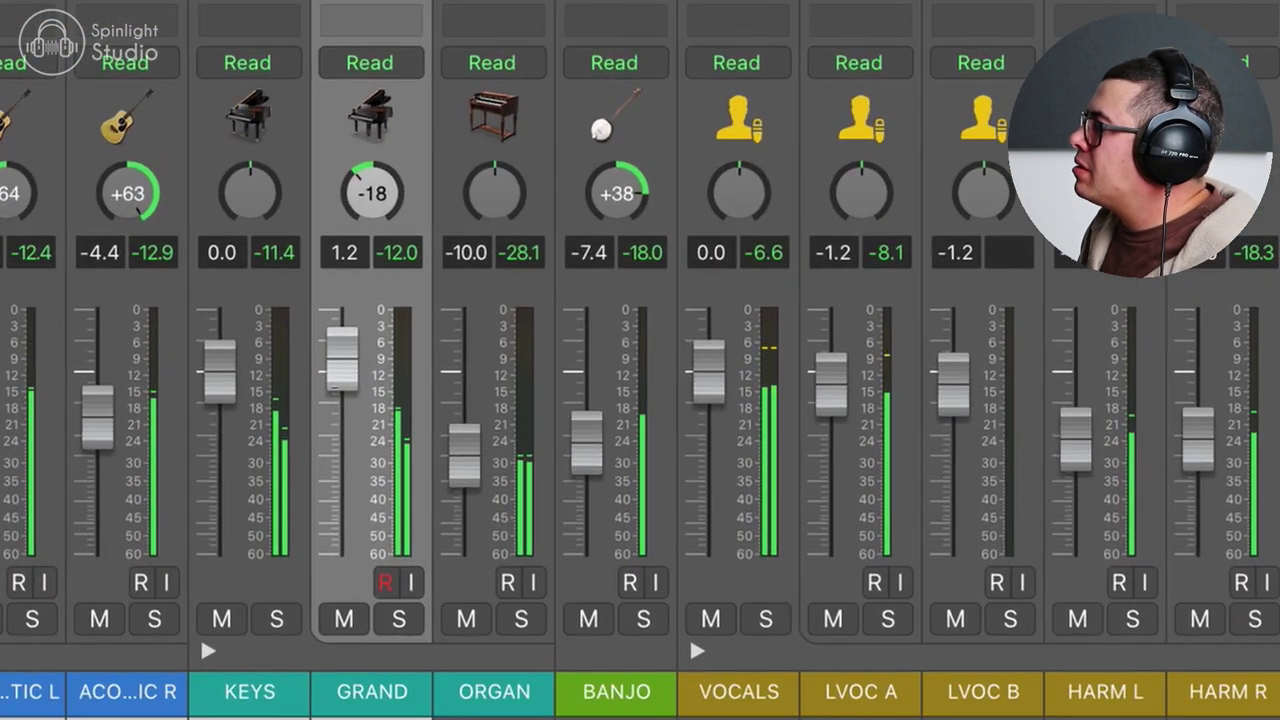
pyautogui.moveTo(341, 360); pyautogui.dragTo(337, 414)
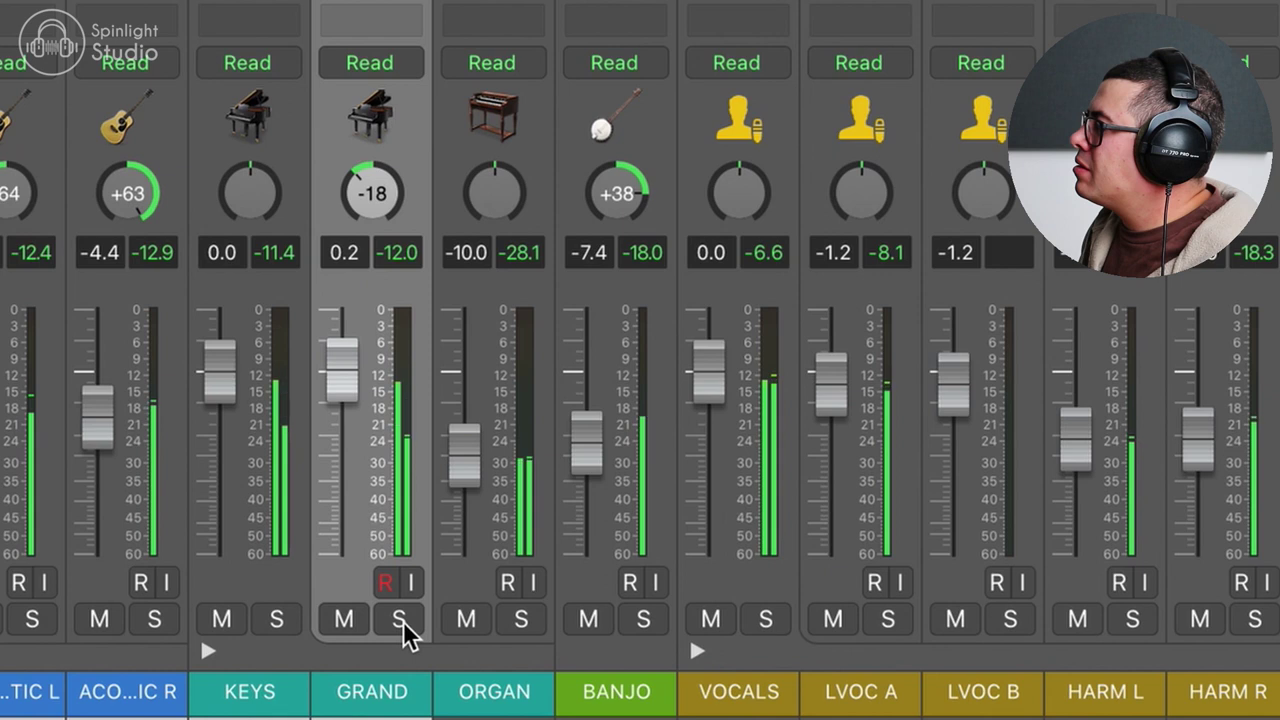
pyautogui.moveTo(361, 480); pyautogui.dragTo(357, 465)
# Open GRAND's Virtual Mix Rack and insert an FG-N EQ between the VCC Channel and the FG-2A
pyautogui.click(571, 447)
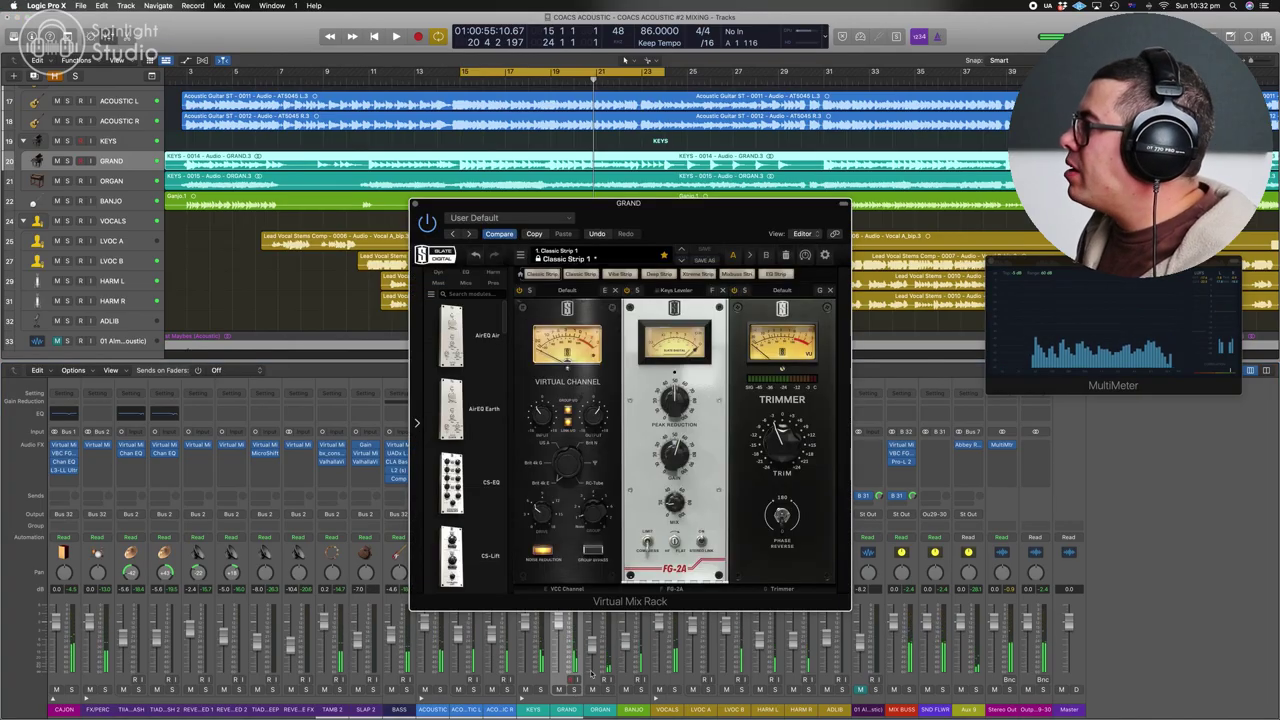
pyautogui.scroll(-4, 448, 425)
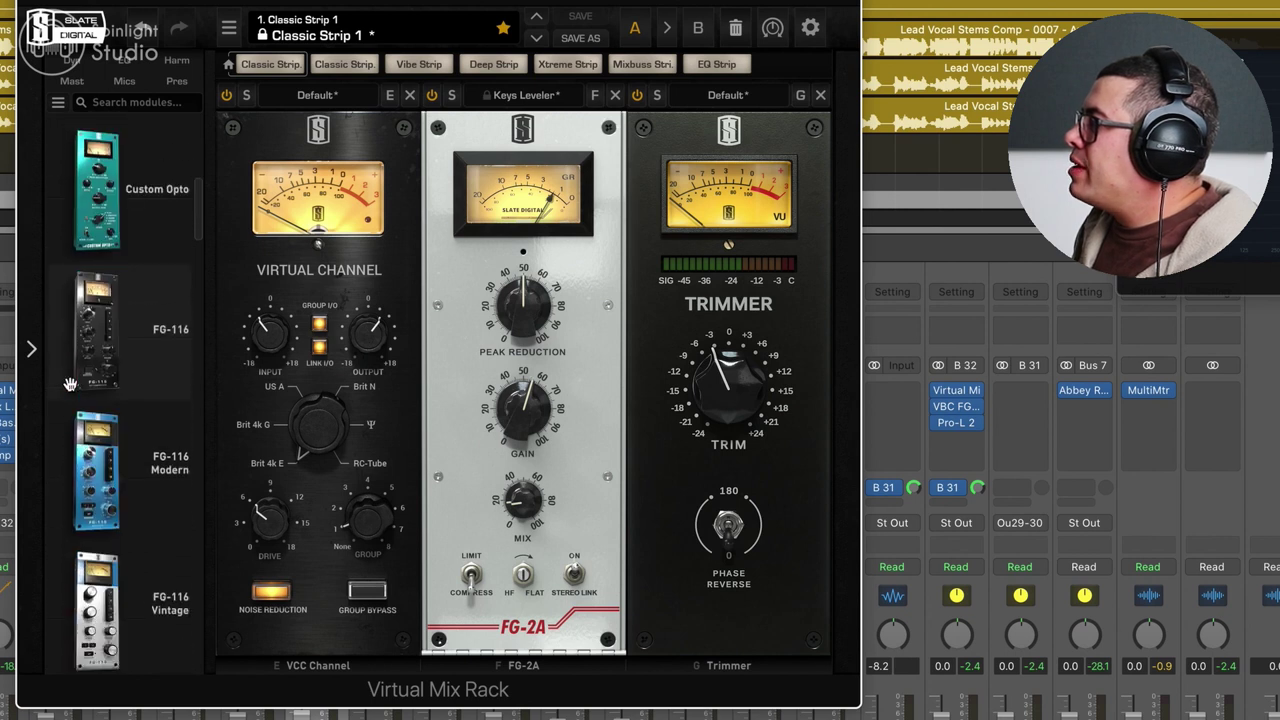
pyautogui.scroll(-15, 70, 385)
pyautogui.scroll(-5, 100, 348)
pyautogui.moveTo(98, 172); pyautogui.dragTo(546, 204)
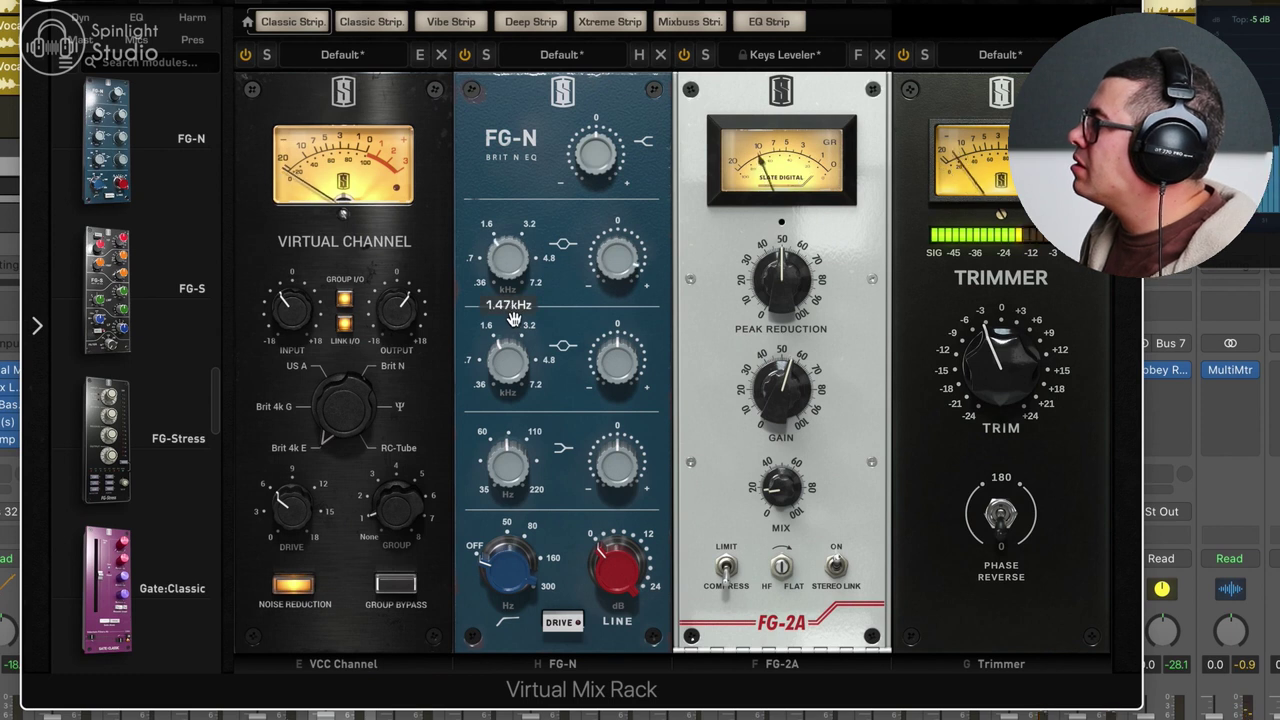
# Boost the FG-N's upper-mid band slightly near 1.5 kHz on GRAND, fine-tune the Trimmer's level, and adjust the high shelf
pyautogui.moveTo(625, 262); pyautogui.dragTo(615, 310)
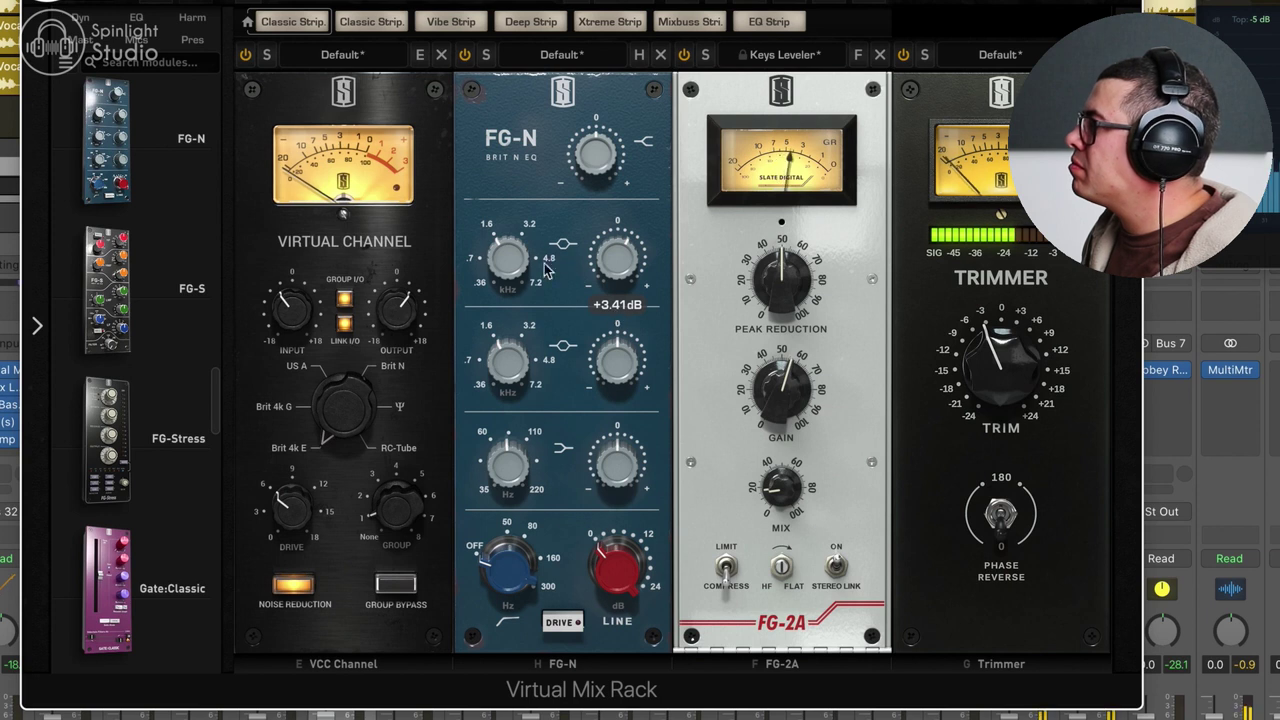
pyautogui.moveTo(514, 266); pyautogui.dragTo(512, 262)
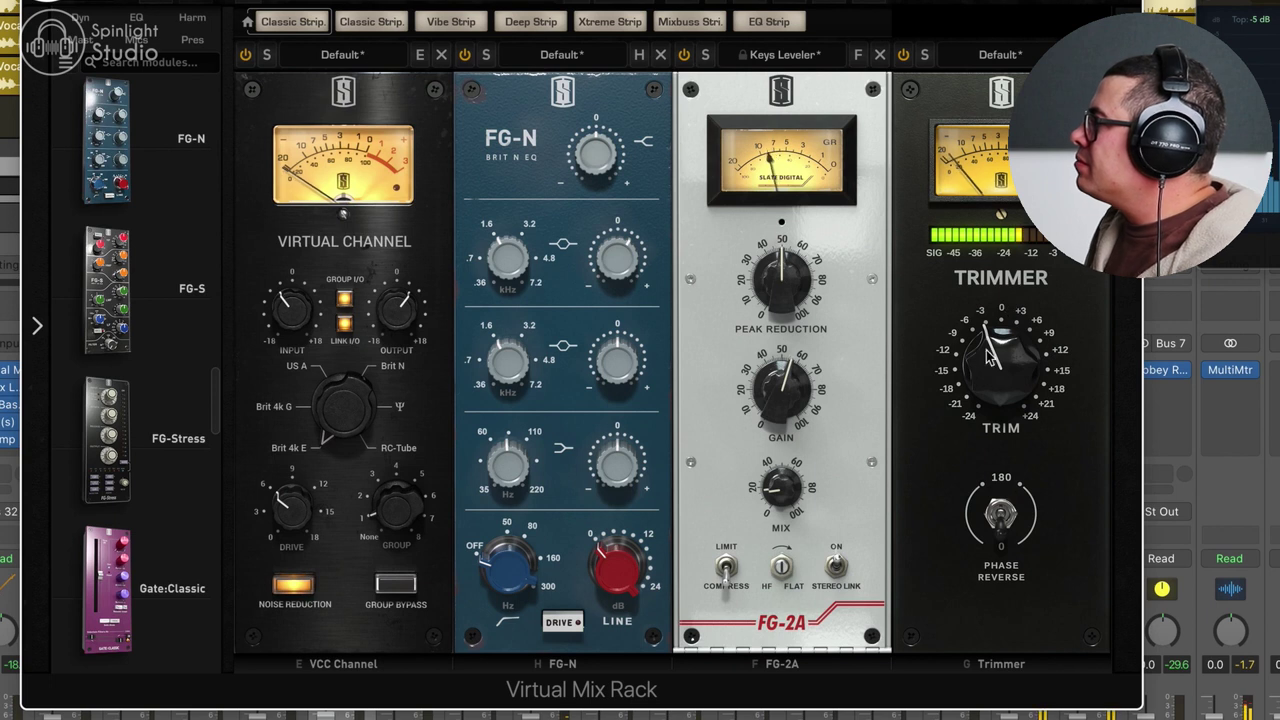
pyautogui.moveTo(993, 360); pyautogui.dragTo(995, 366)
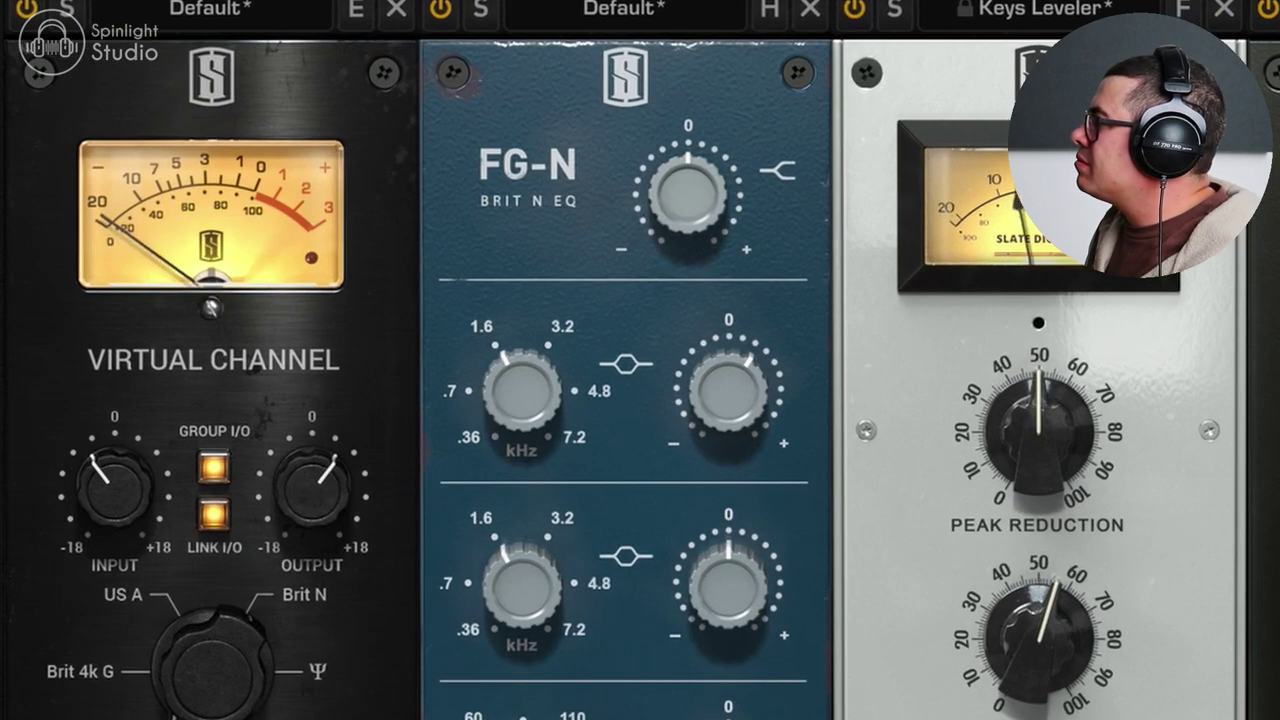
pyautogui.moveTo(688, 175); pyautogui.dragTo(726, 205)
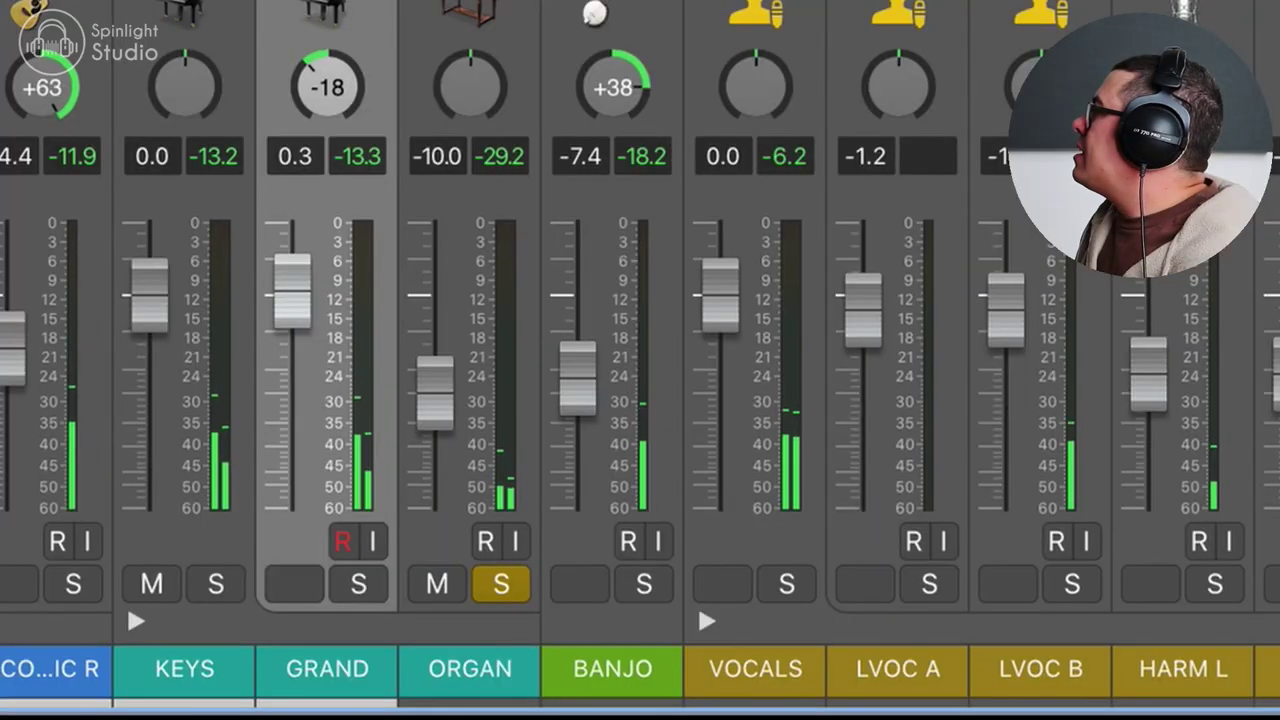
# Boost the HMF band of ORGAN's FG-S EQ by about 10.3 dB and adjust its frequency while listening to ORGAN soloed
pyautogui.press('space')
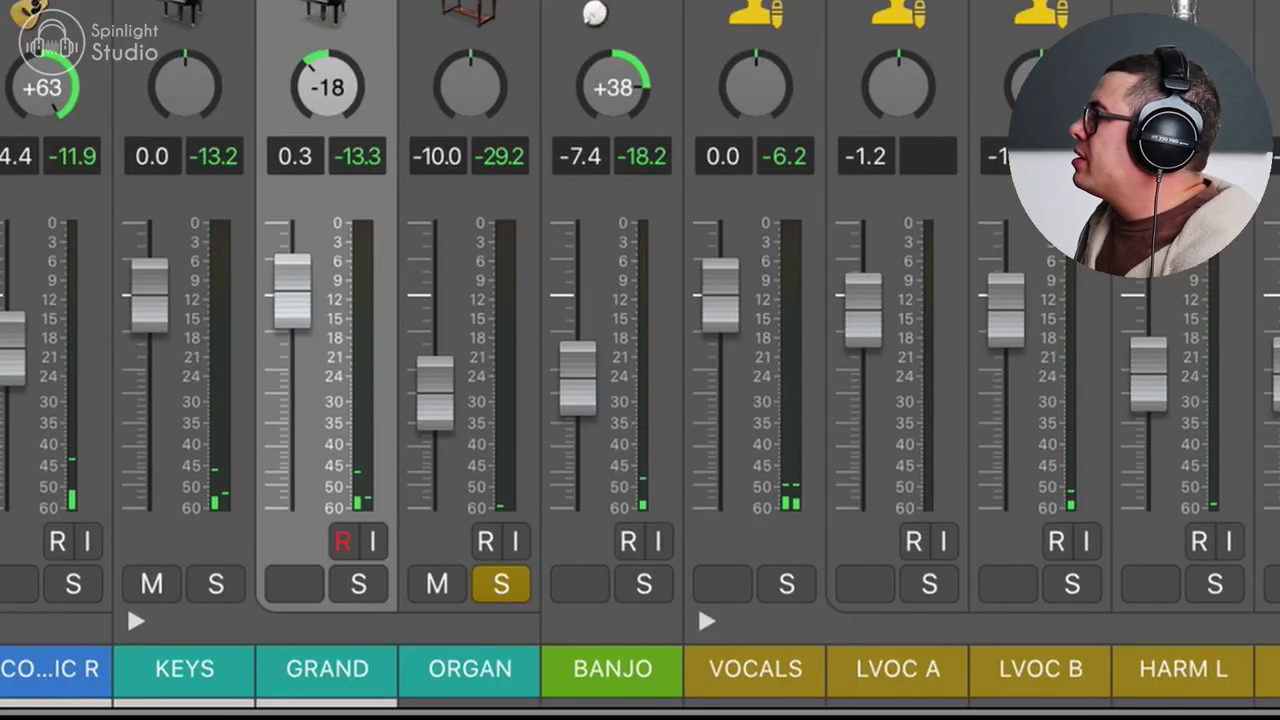
pyautogui.press('space')
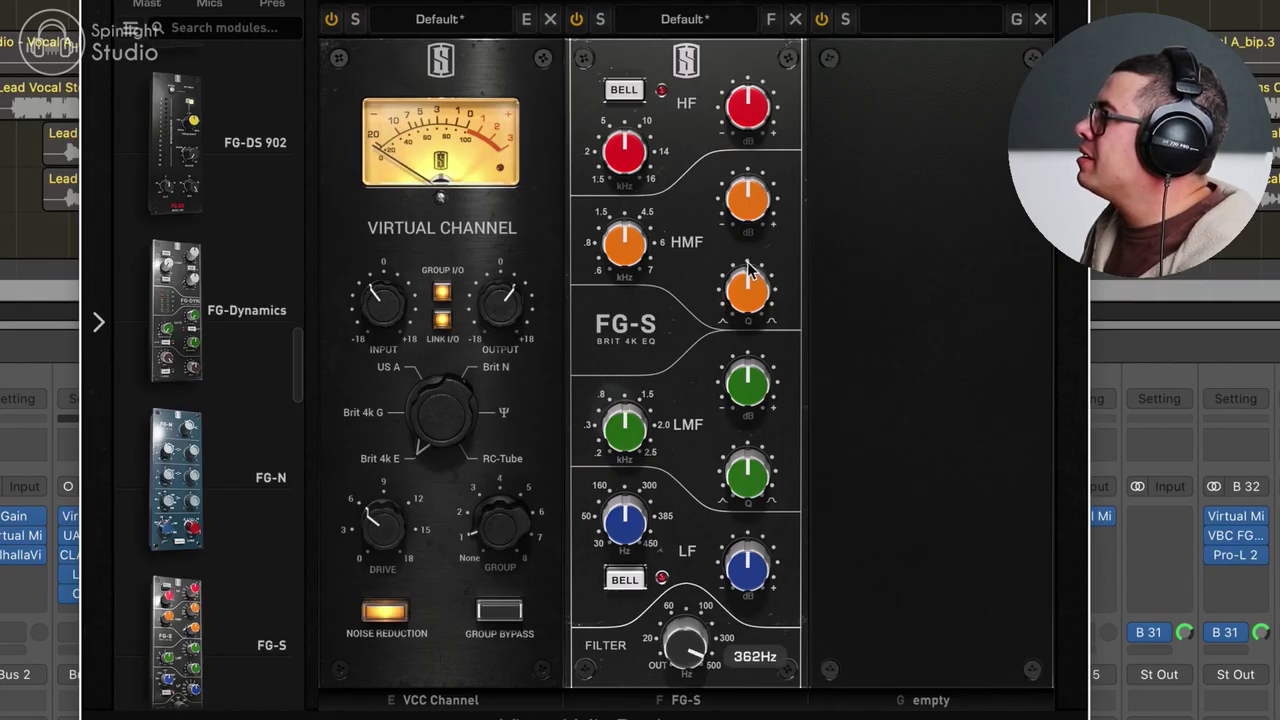
pyautogui.moveTo(748, 200); pyautogui.dragTo(778, 162)
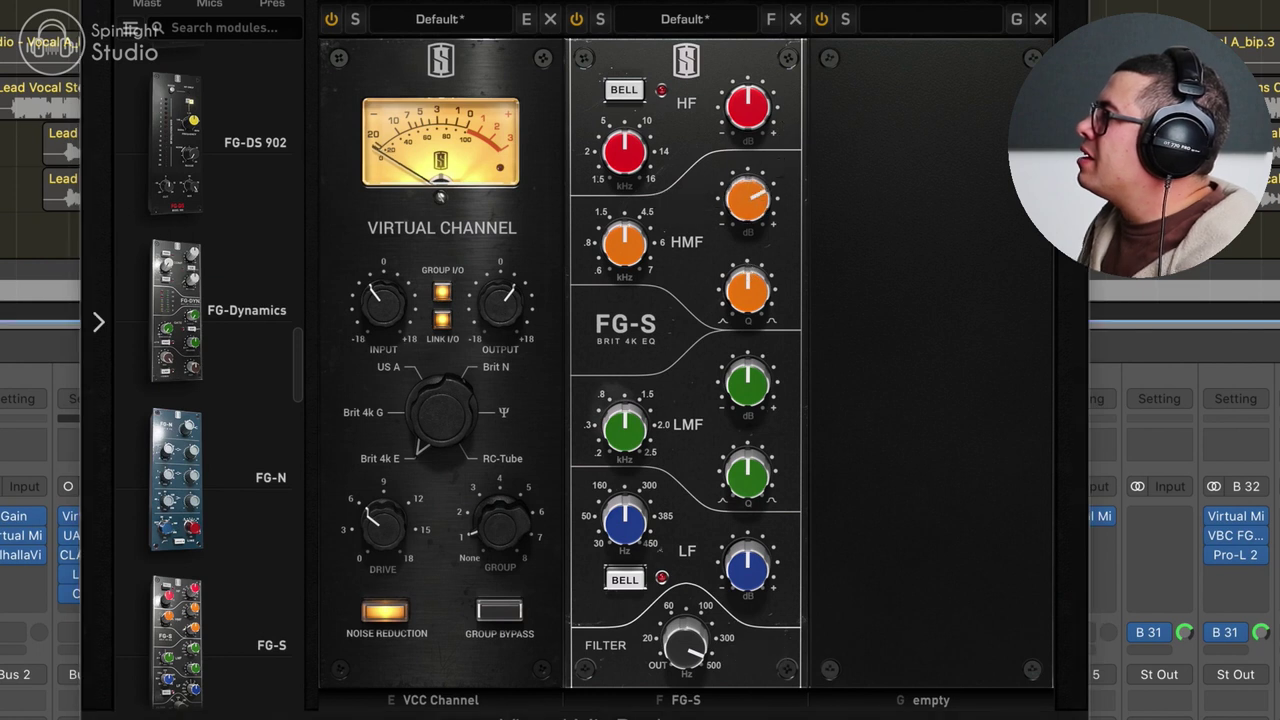
pyautogui.moveTo(911, 1); pyautogui.dragTo(723, 57)
pyautogui.moveTo(554, 374); pyautogui.dragTo(556, 359)
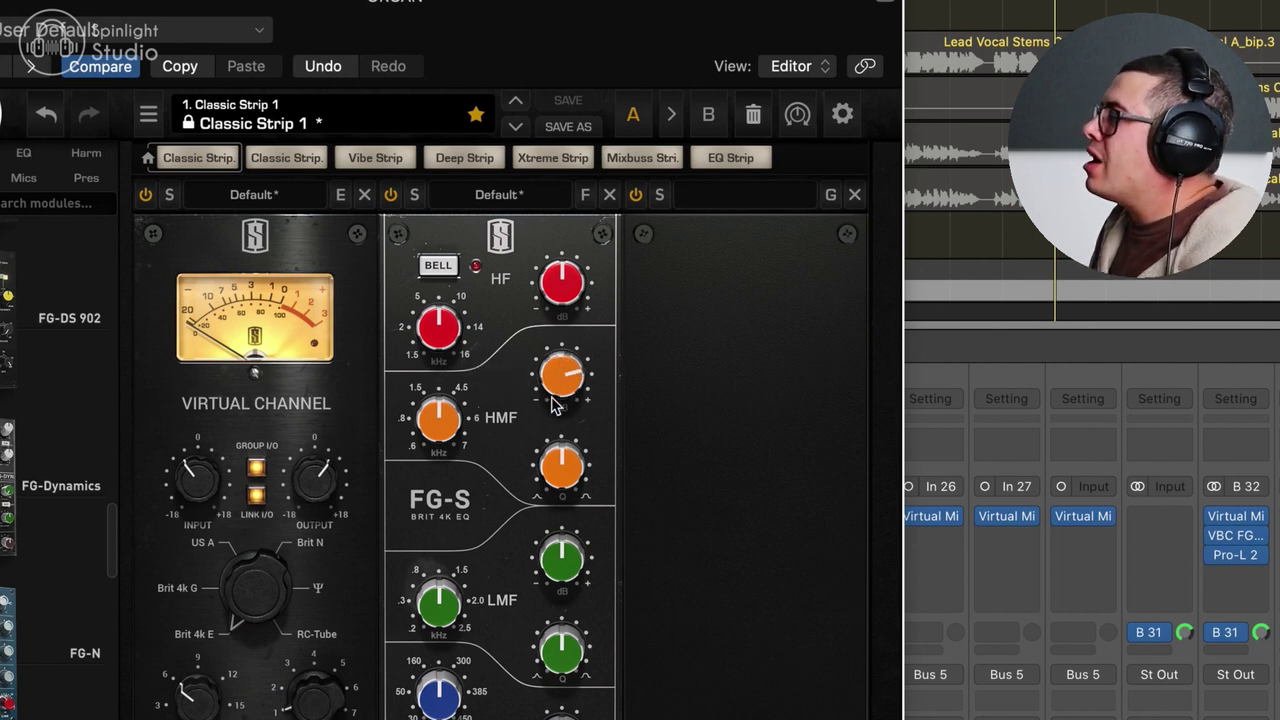
pyautogui.moveTo(562, 385); pyautogui.dragTo(553, 374)
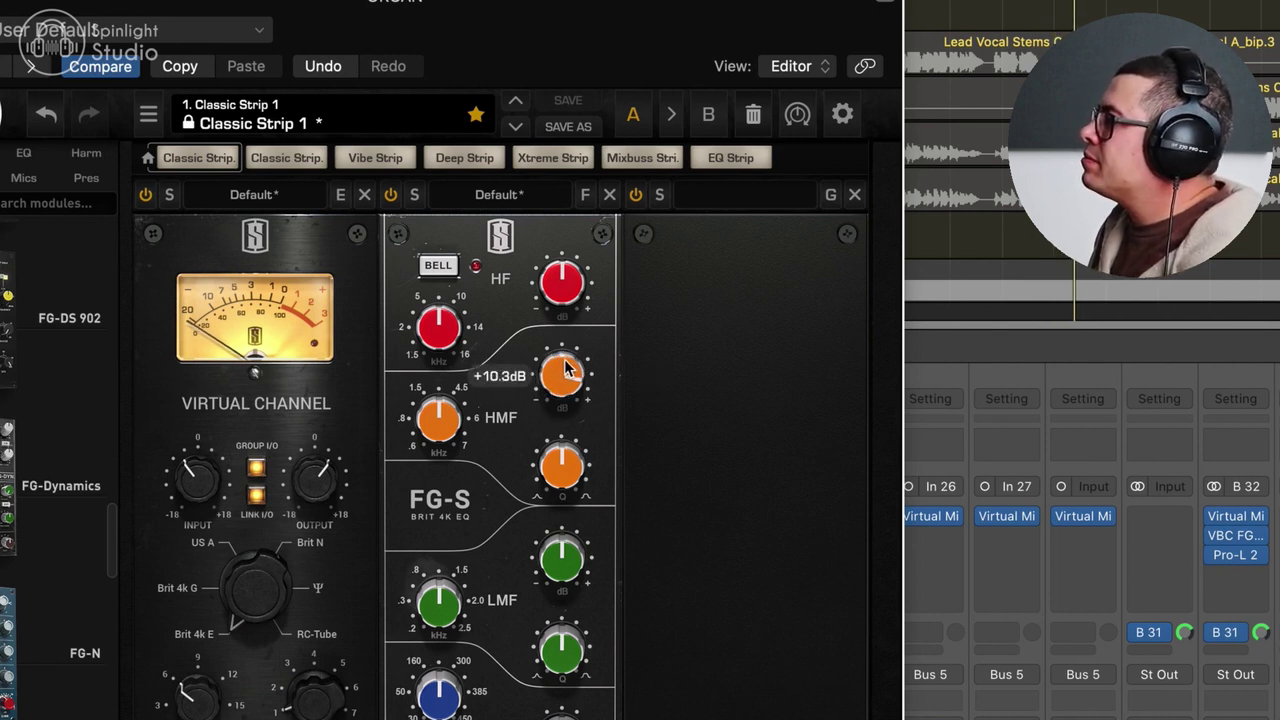
pyautogui.moveTo(416, 421); pyautogui.dragTo(445, 435)
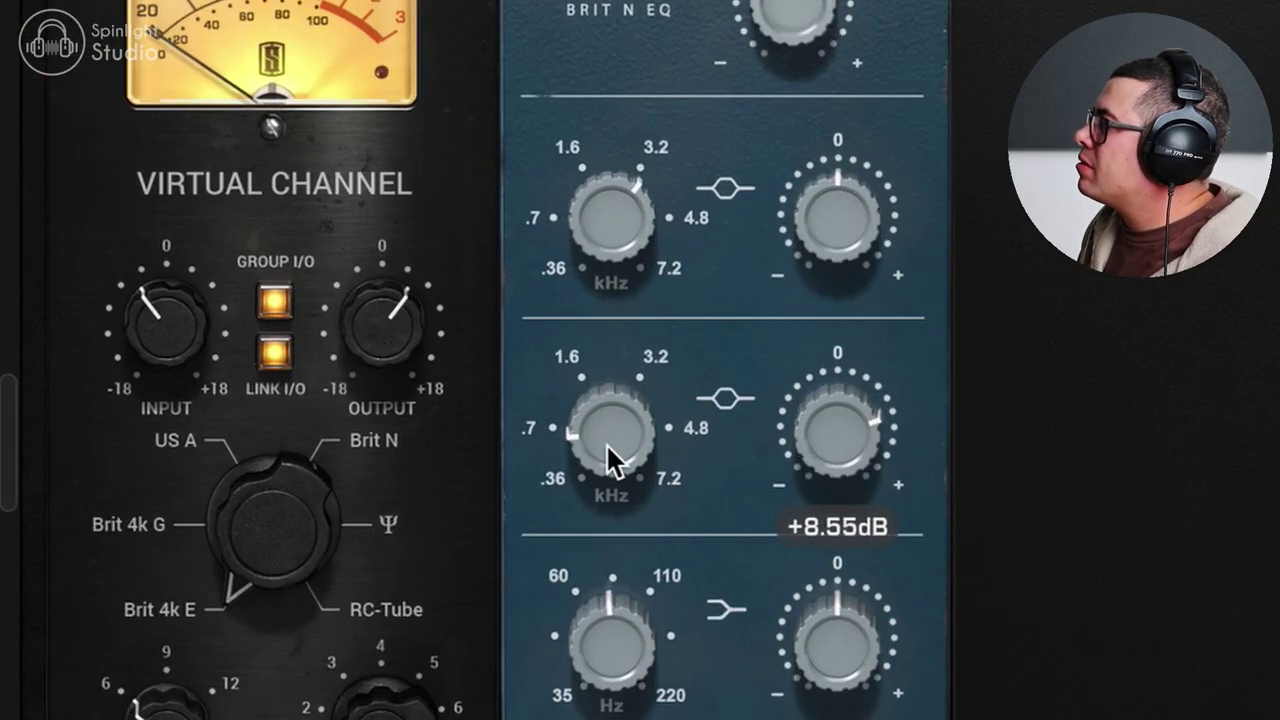
# Lower the frequency of the FG-N's lower-mid band below about 0.7 kHz and pull its gain down
pyautogui.moveTo(610, 460)
pyautogui.mouseDown()
pyautogui.moveTo(603, 494)
pyautogui.moveTo(624, 337)
pyautogui.moveTo(594, 483)
pyautogui.moveTo(594, 467)
pyautogui.mouseUp()
pyautogui.moveTo(866, 440); pyautogui.dragTo(851, 509)
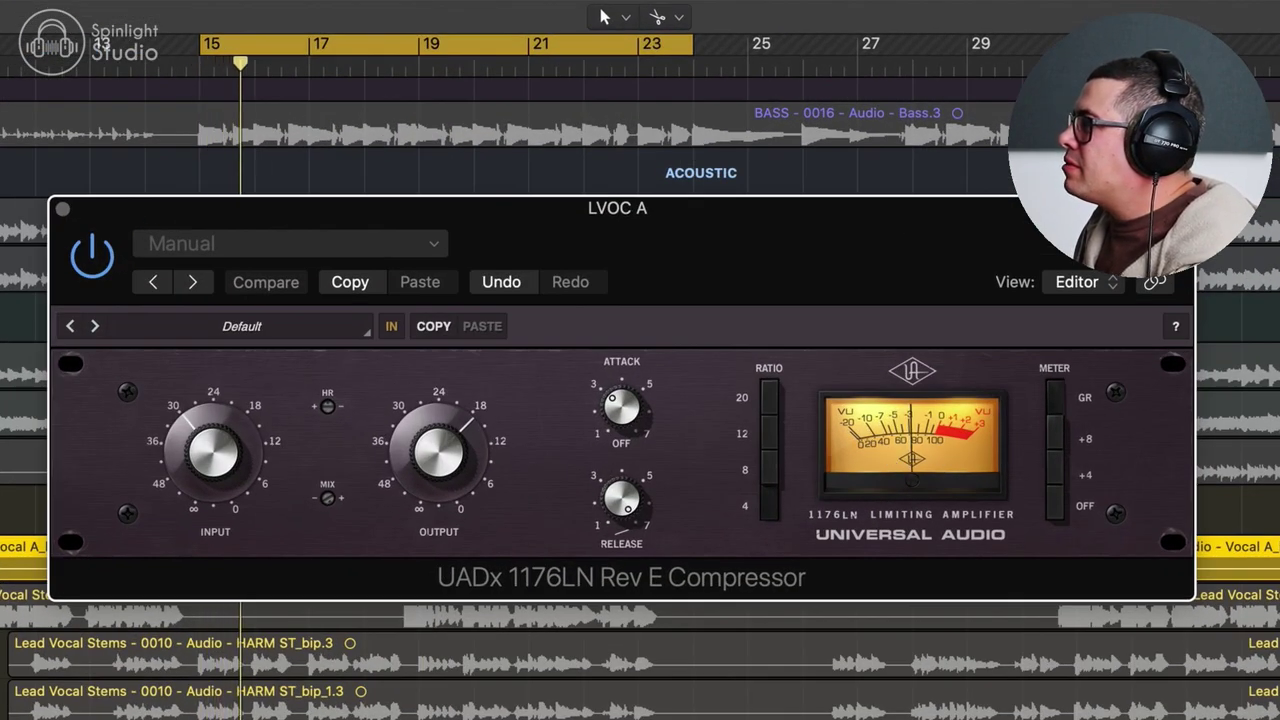
# Take LVOC A out of solo, close its LA-2A and 1176 windows, move the E2Deesser aside and open Pro-MB
pyautogui.press('s')
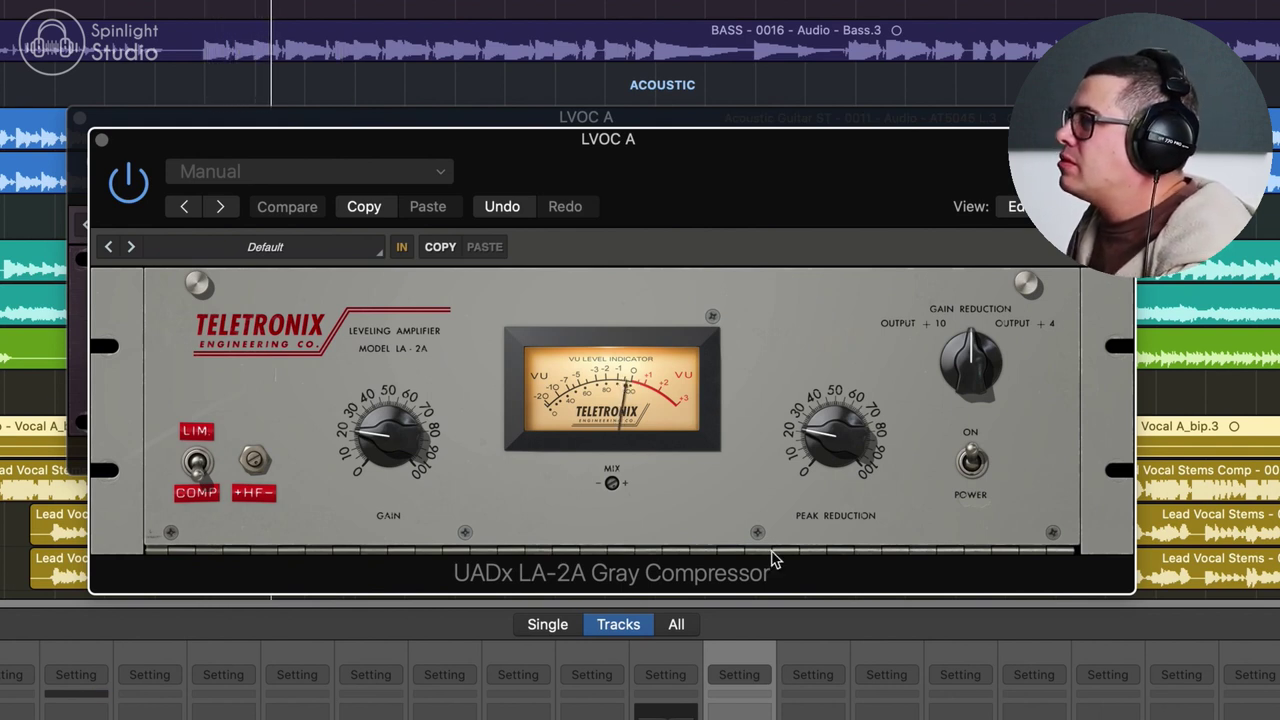
pyautogui.click(101, 139)
pyautogui.click(79, 118)
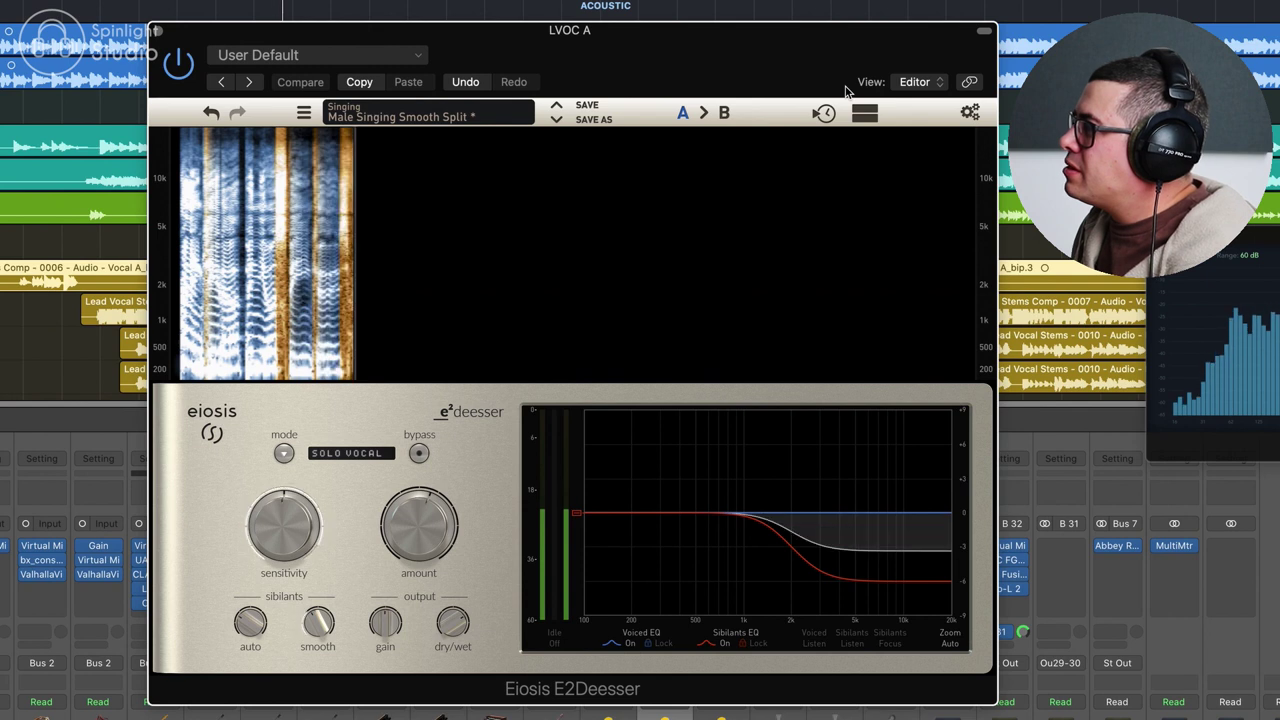
pyautogui.moveTo(845, 90); pyautogui.dragTo(236, 202)
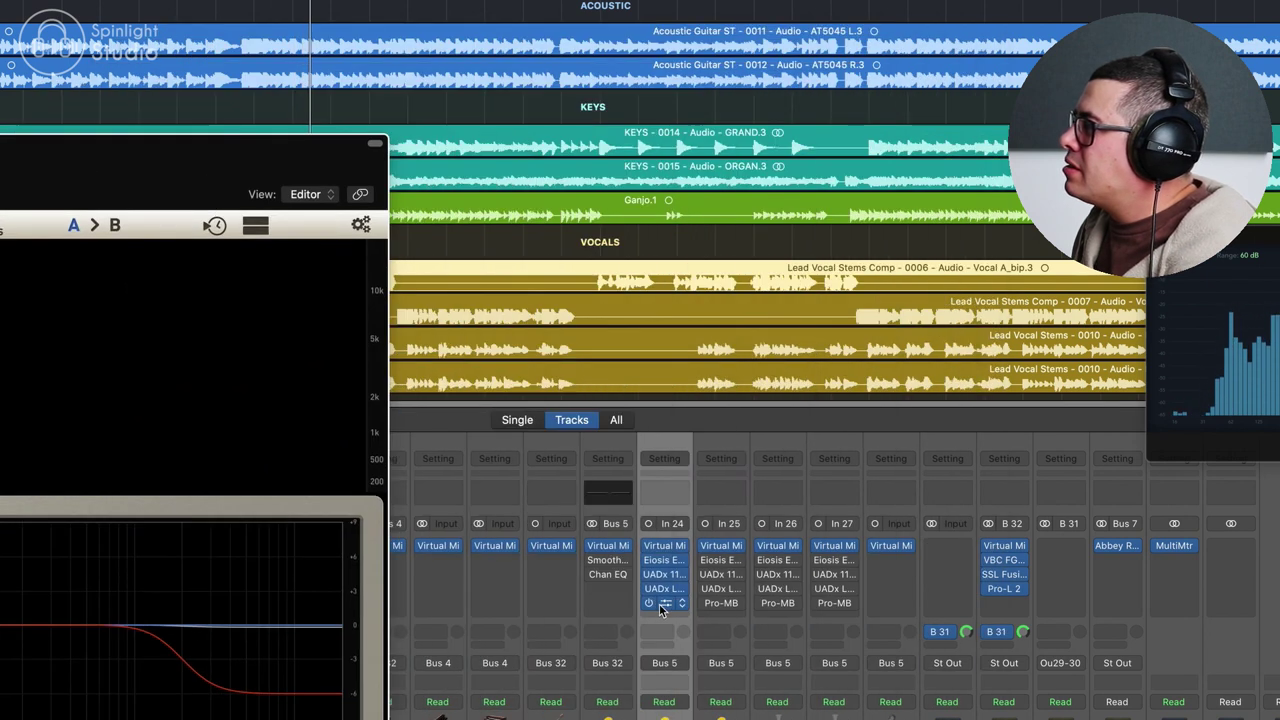
pyautogui.click(665, 603)
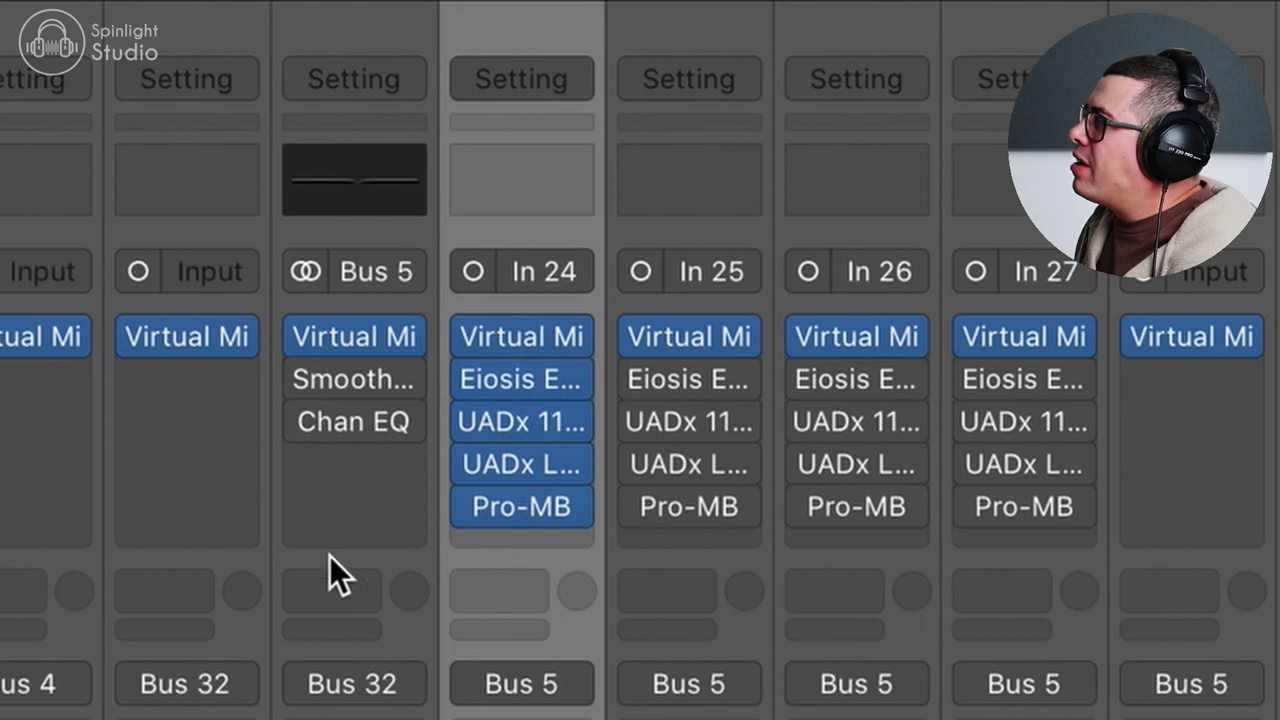
# Open the first insert after Virtual Mix Rack on the VOCALS bus and pull down the Channel EQ's 770 Hz band gain
pyautogui.moveTo(303, 378)
pyautogui.click(352, 380)
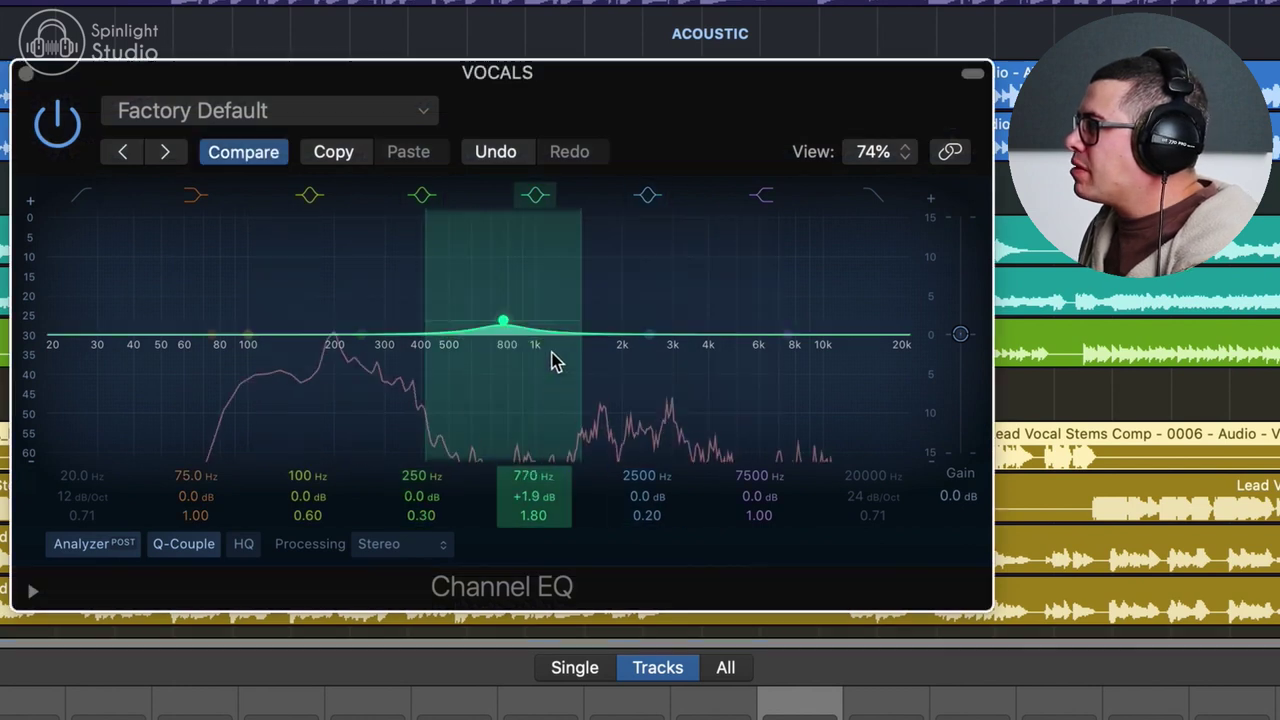
pyautogui.moveTo(551, 363); pyautogui.dragTo(553, 397)
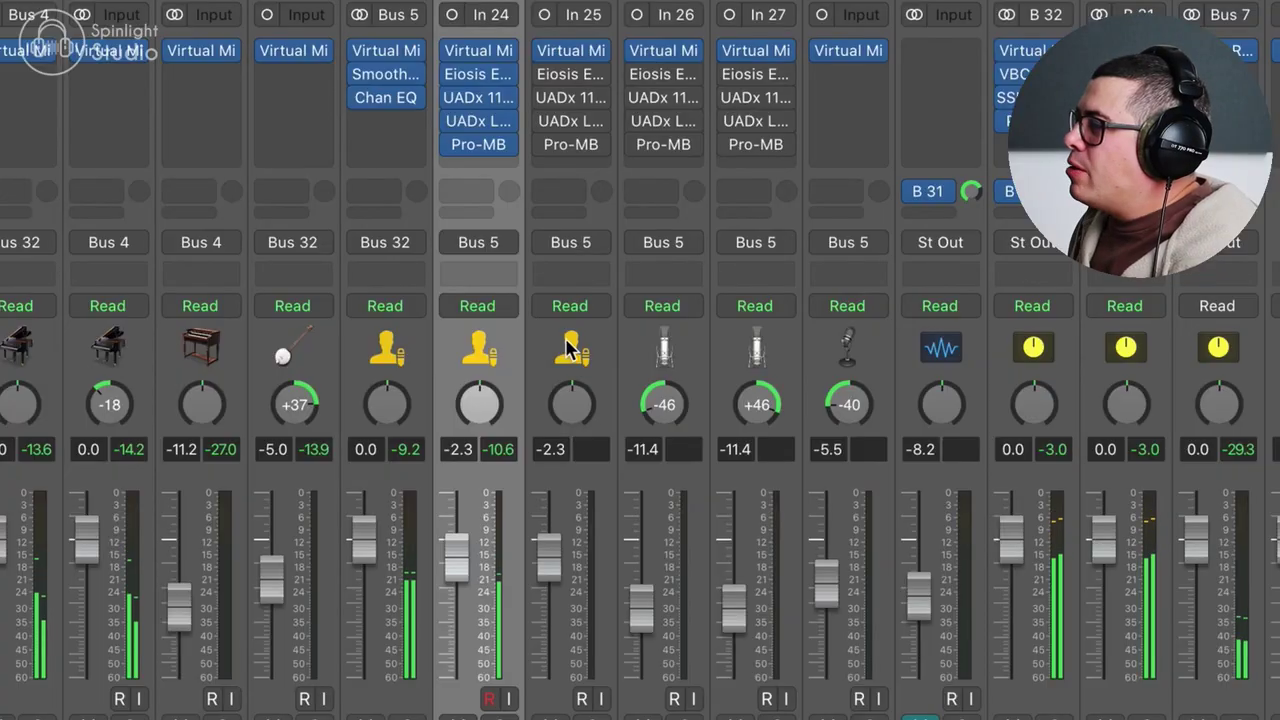
# Select LVOC B, HARM L and HARM R together and enable their E2Deesser, 1176, LA-2A and Pro-MB inserts
pyautogui.click(575, 350)
pyautogui.moveTo(656, 349); pyautogui.dragTo(741, 342)
pyautogui.moveTo(641, 76); pyautogui.dragTo(646, 149)
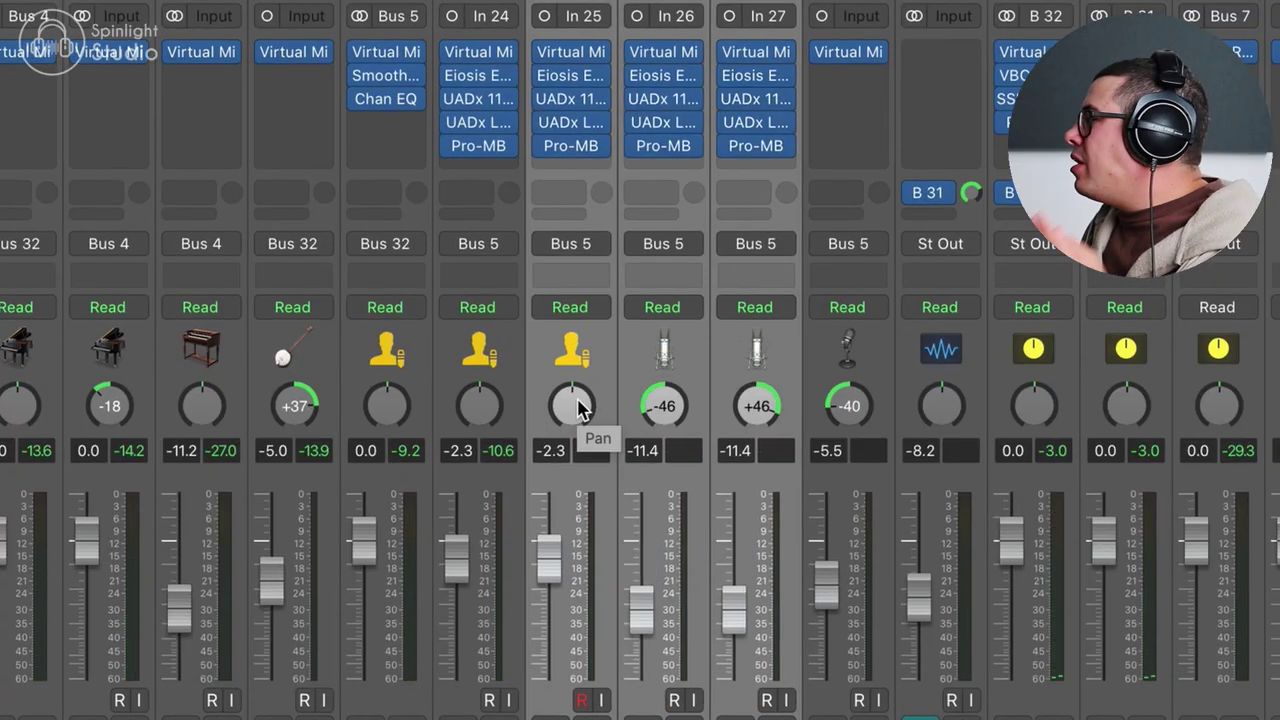
# Review HARM L's Pro-MB de-esser during playback and extend the channel selection to the other harmony channel
pyautogui.click(663, 358)
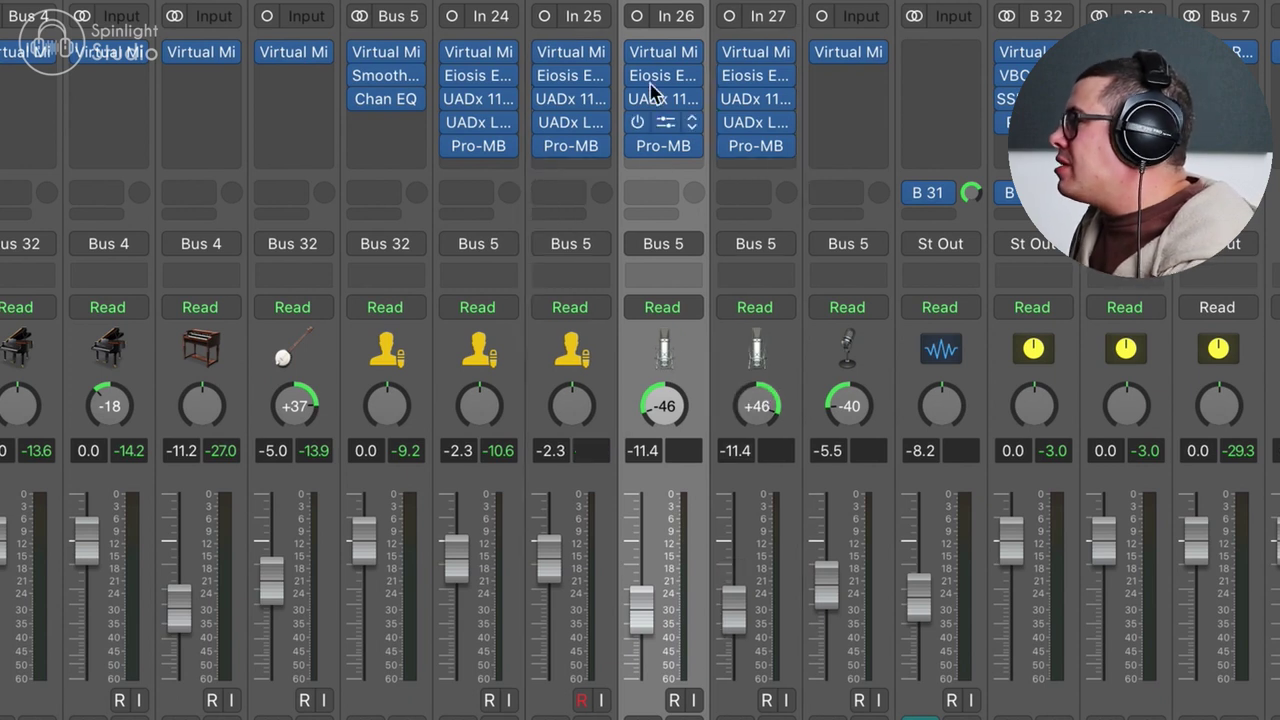
pyautogui.click(664, 150)
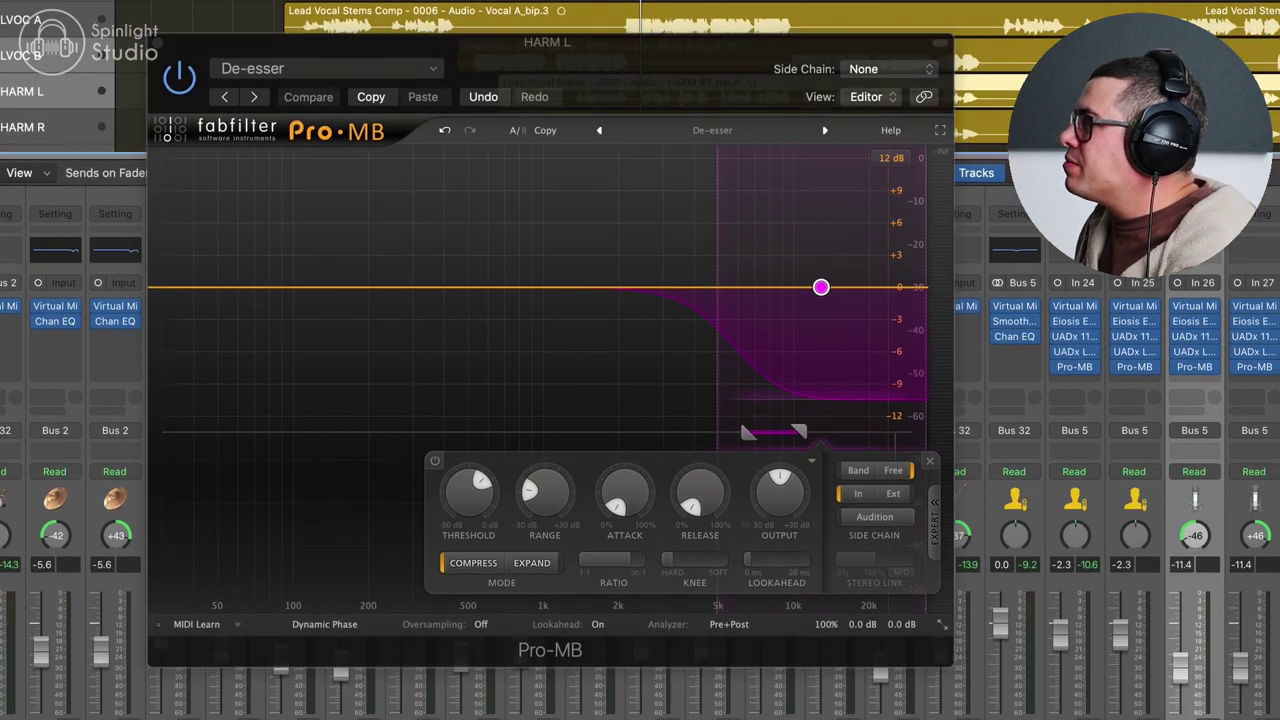
pyautogui.press('space')
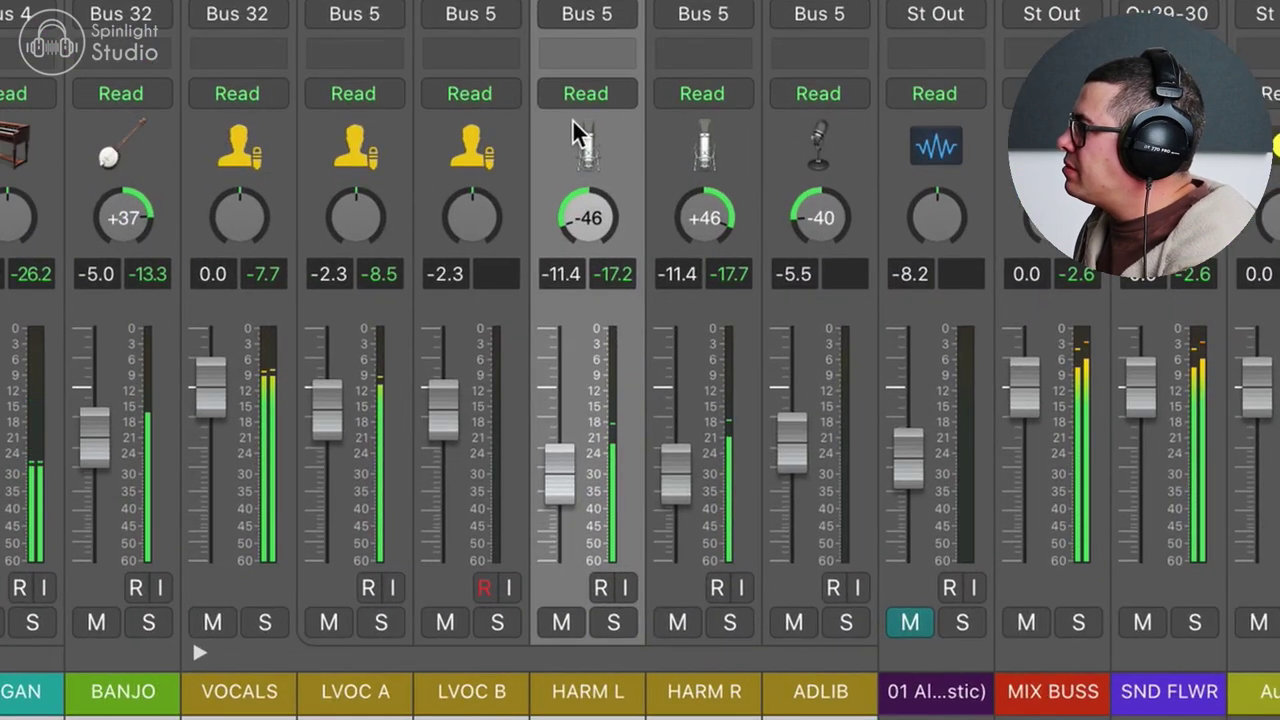
pyautogui.keyDown('shift'); pyautogui.click(662, 359); pyautogui.keyUp('shift')
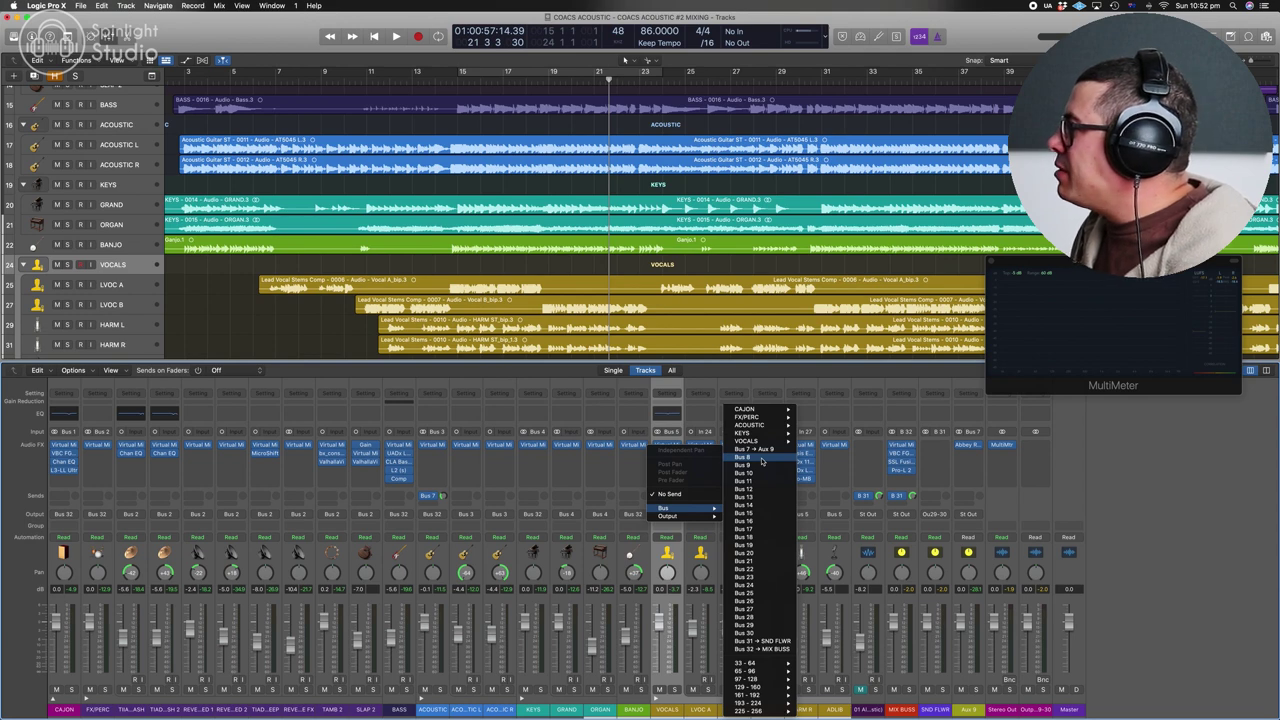
# Send the VOCALS bus to Bus 8 and insert Relab LX480 Essentials on the new aux channel
pyautogui.click(763, 461)
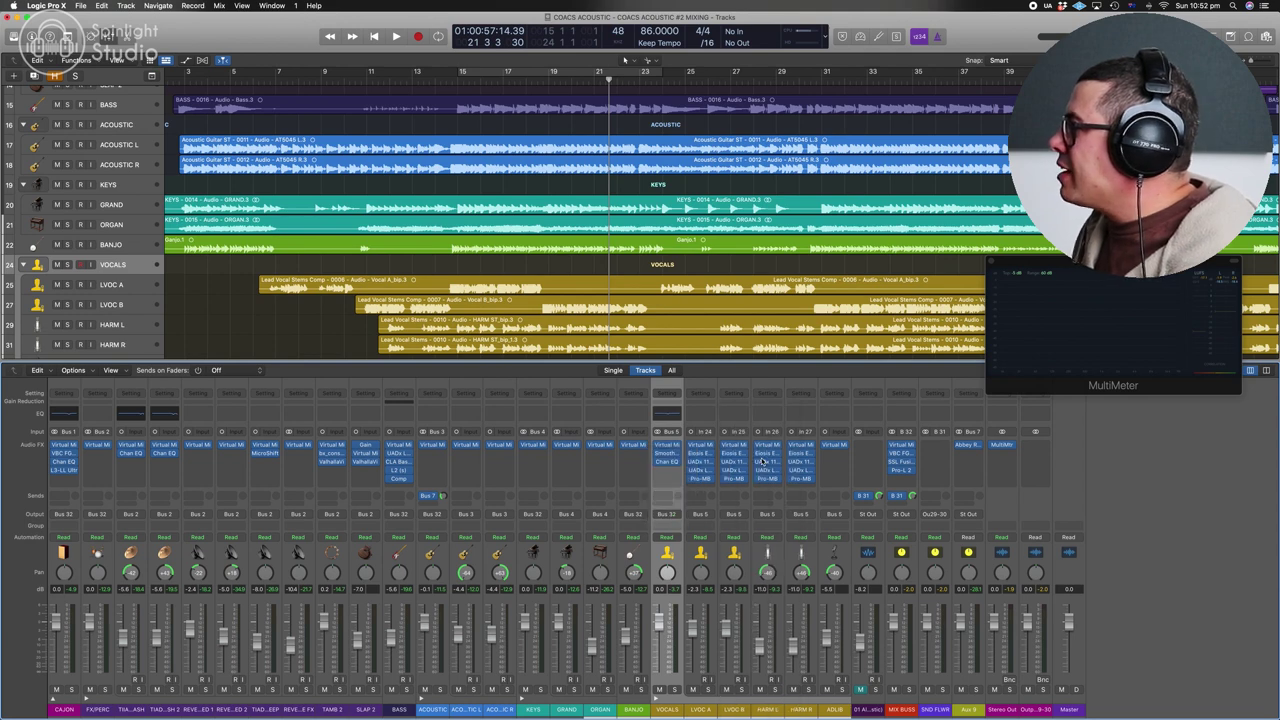
pyautogui.click(1001, 445)
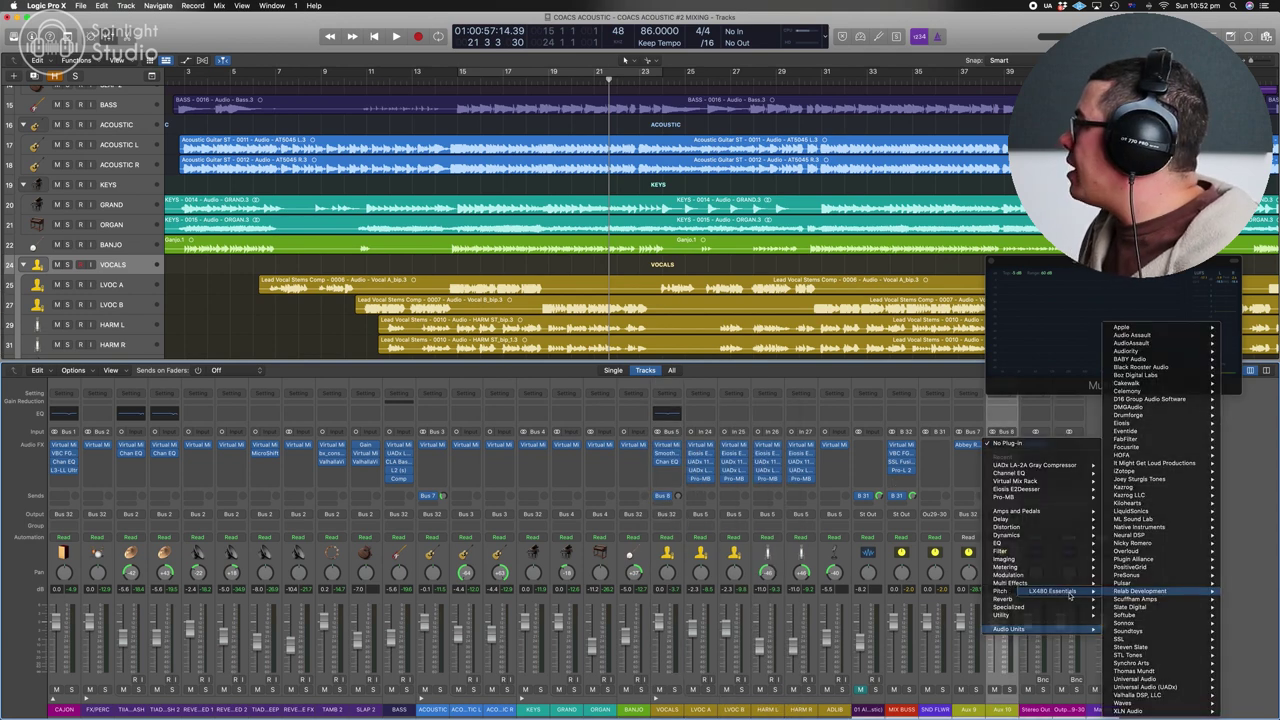
pyautogui.click(1051, 590)
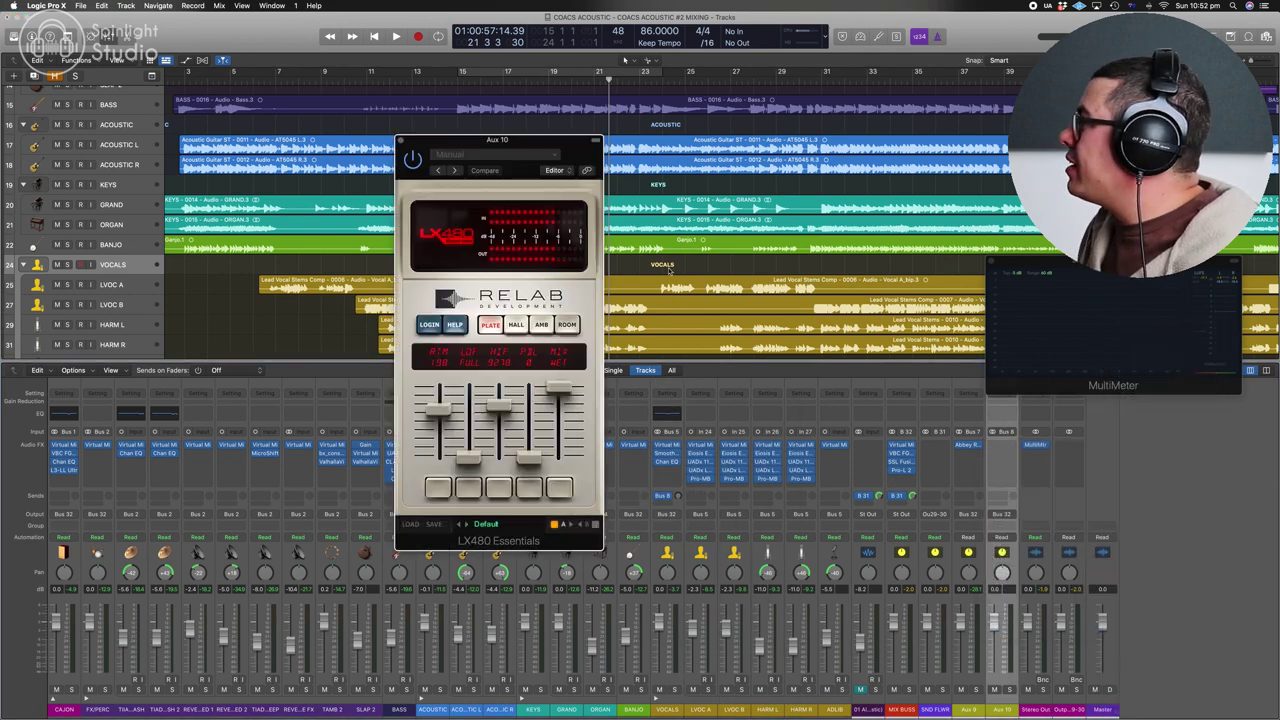
# Load the Joe Carrell signature preset "Joe C Vocal Pop Long Hall" in LX480 Essentials
pyautogui.click(497, 524)
pyautogui.moveTo(543, 506)
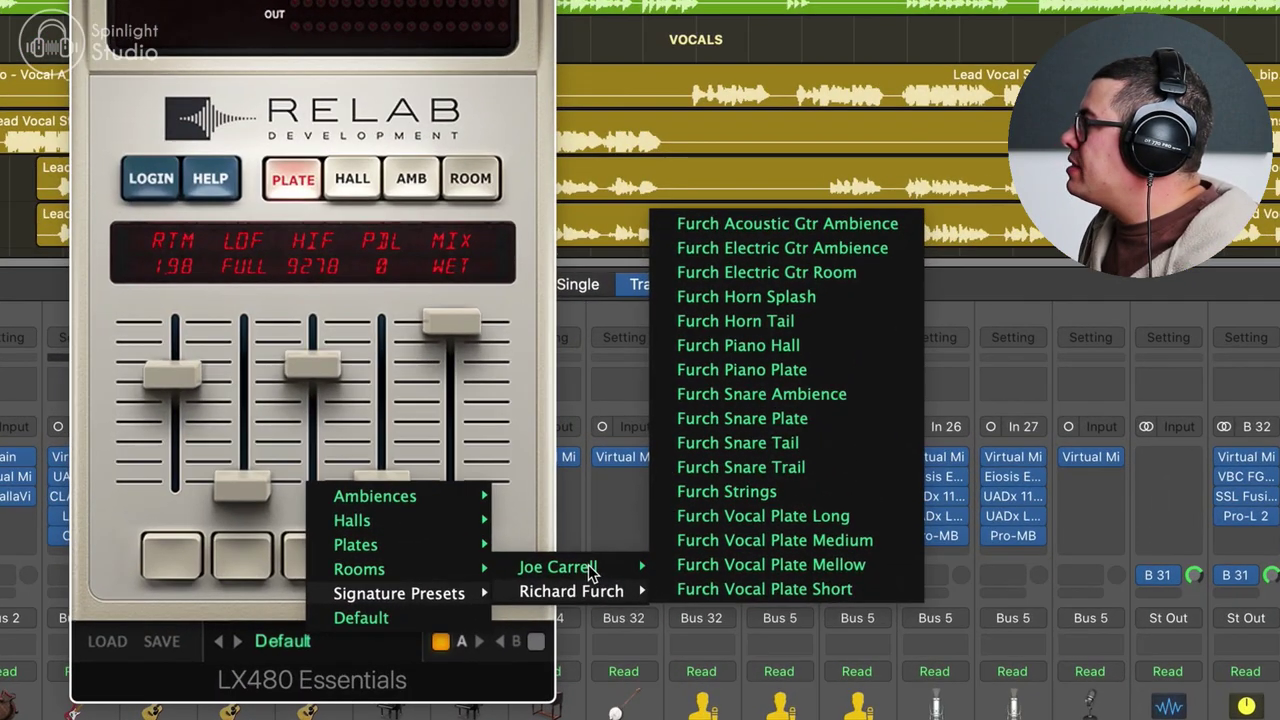
pyautogui.moveTo(637, 493)
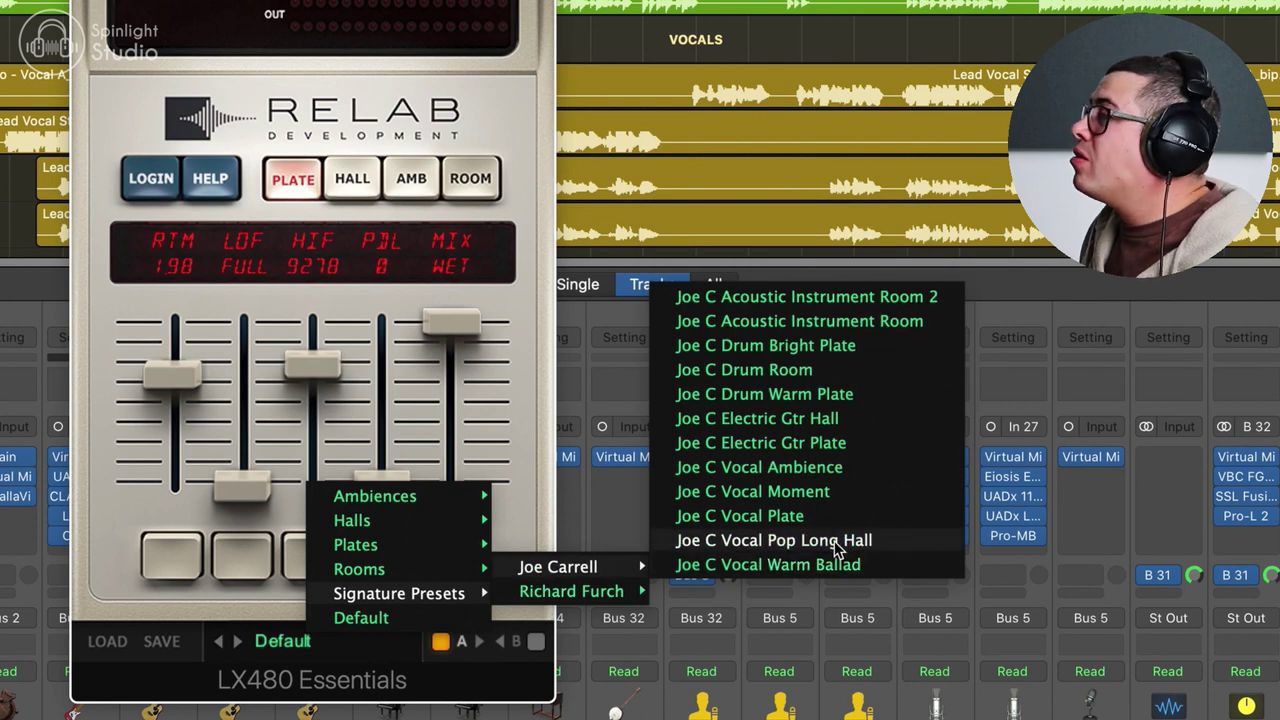
pyautogui.click(834, 541)
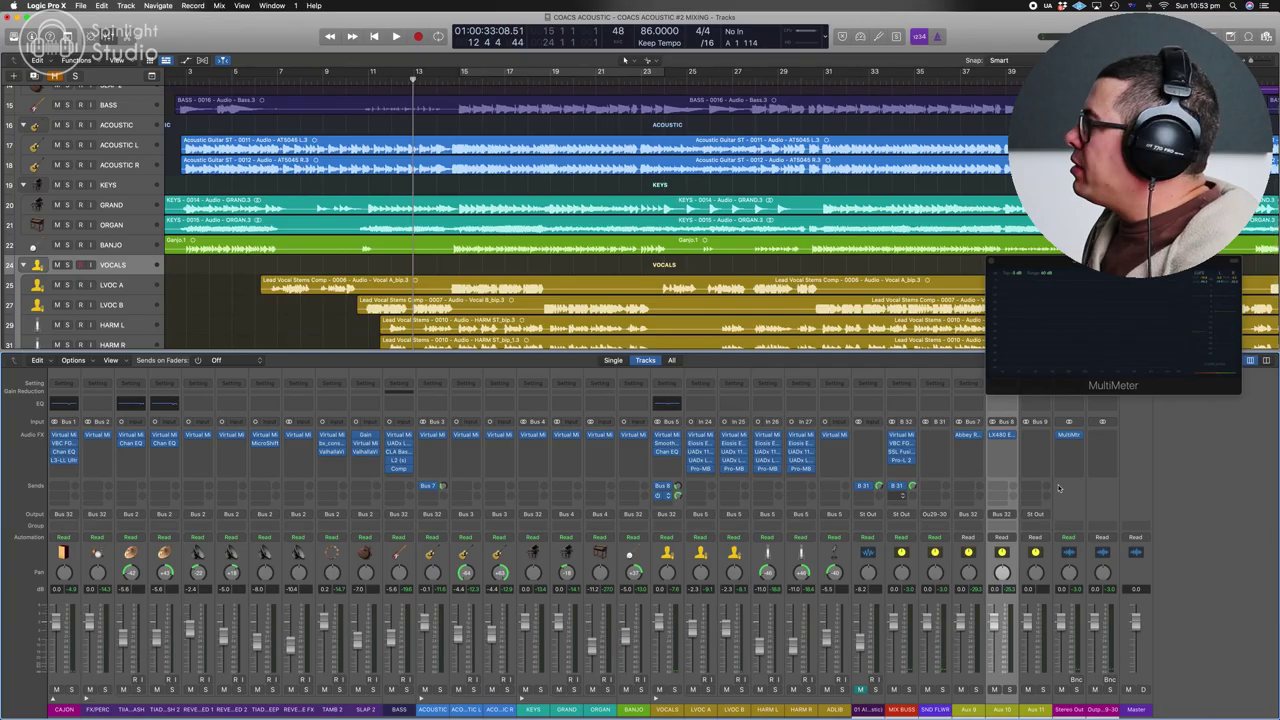
# Route the Bus 9 aux to Bus 32, then set Repeater's linked delay times to 1/8 and lower its feedback
pyautogui.click(1043, 514)
pyautogui.moveTo(1050, 552)
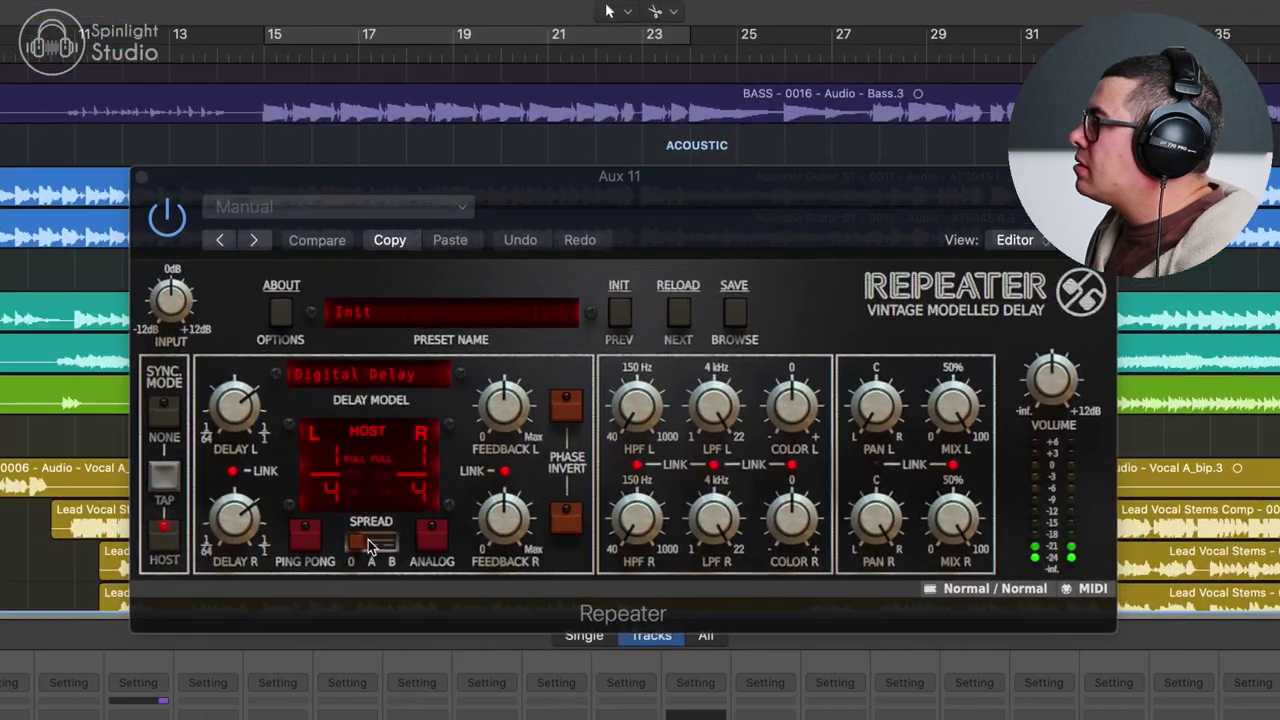
pyautogui.moveTo(246, 413); pyautogui.dragTo(243, 444)
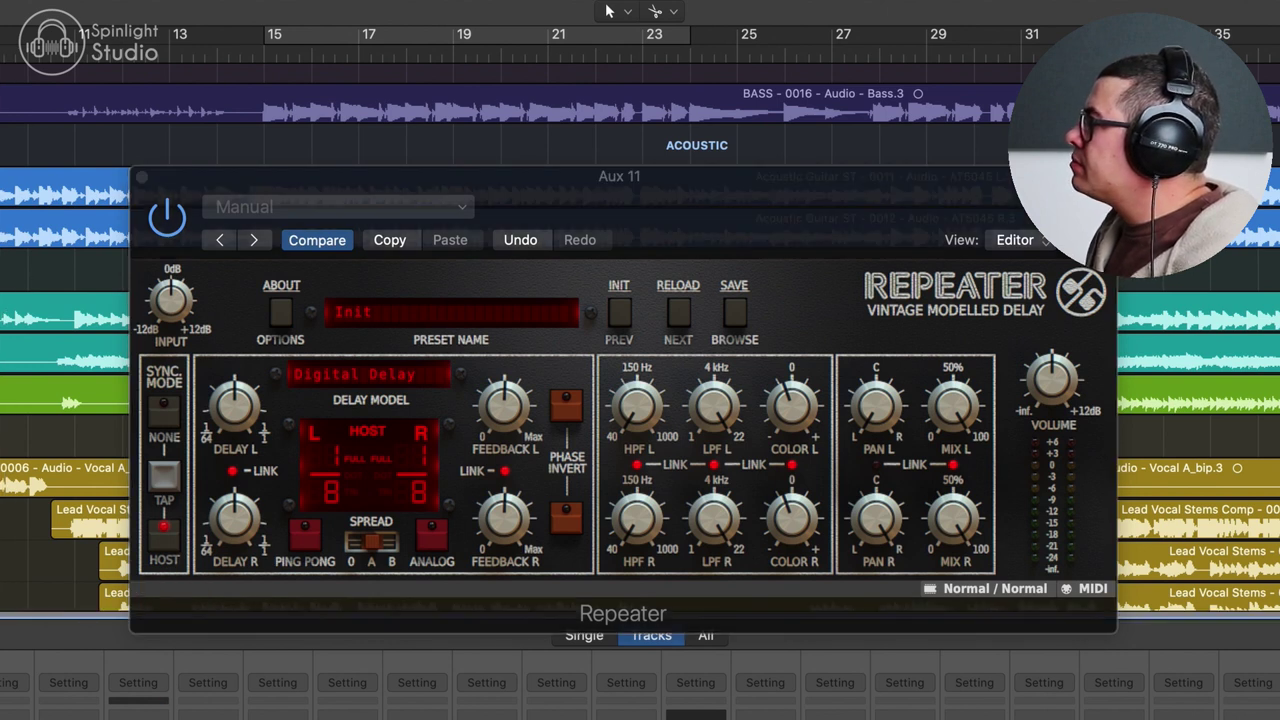
pyautogui.moveTo(515, 411); pyautogui.dragTo(515, 419)
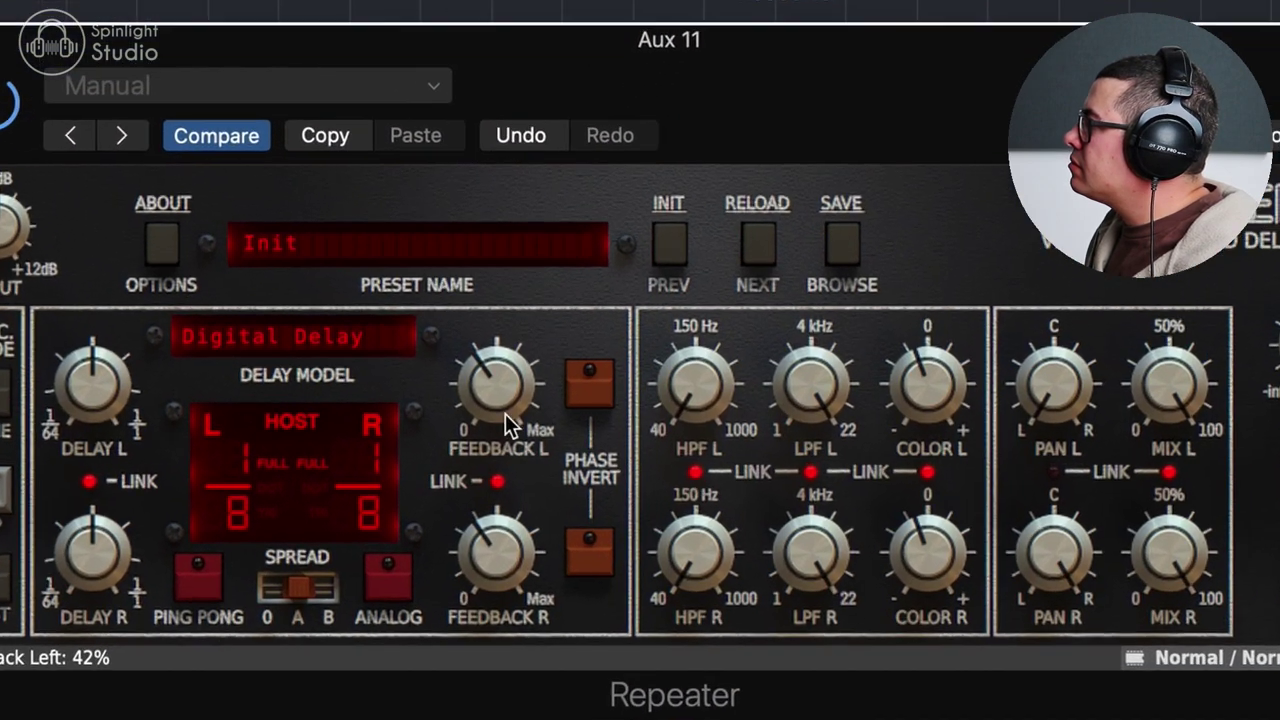
pyautogui.moveTo(505, 413); pyautogui.dragTo(533, 430)
# Set Repeater's high-pass filter to about 141 Hz, adjust the low-pass filter, and set the color to about -8%
pyautogui.moveTo(710, 598); pyautogui.dragTo(708, 383)
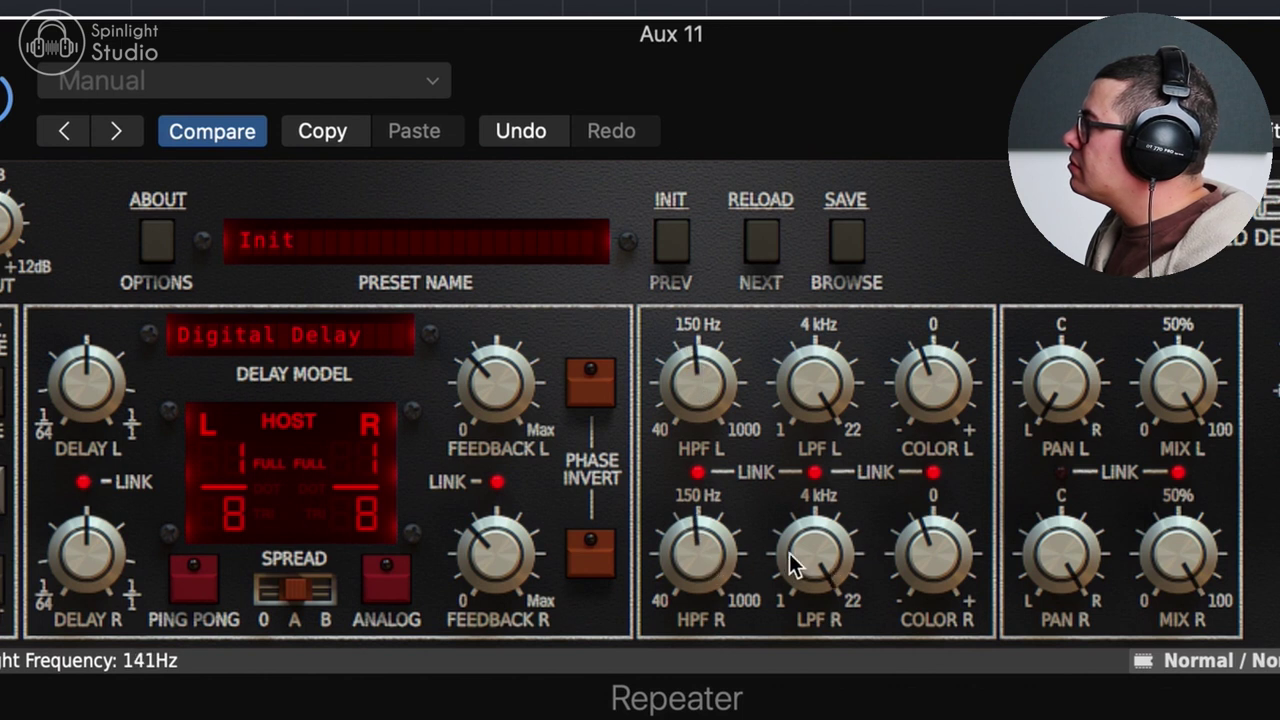
pyautogui.moveTo(790, 565); pyautogui.dragTo(795, 695)
pyautogui.moveTo(930, 566); pyautogui.dragTo(930, 572)
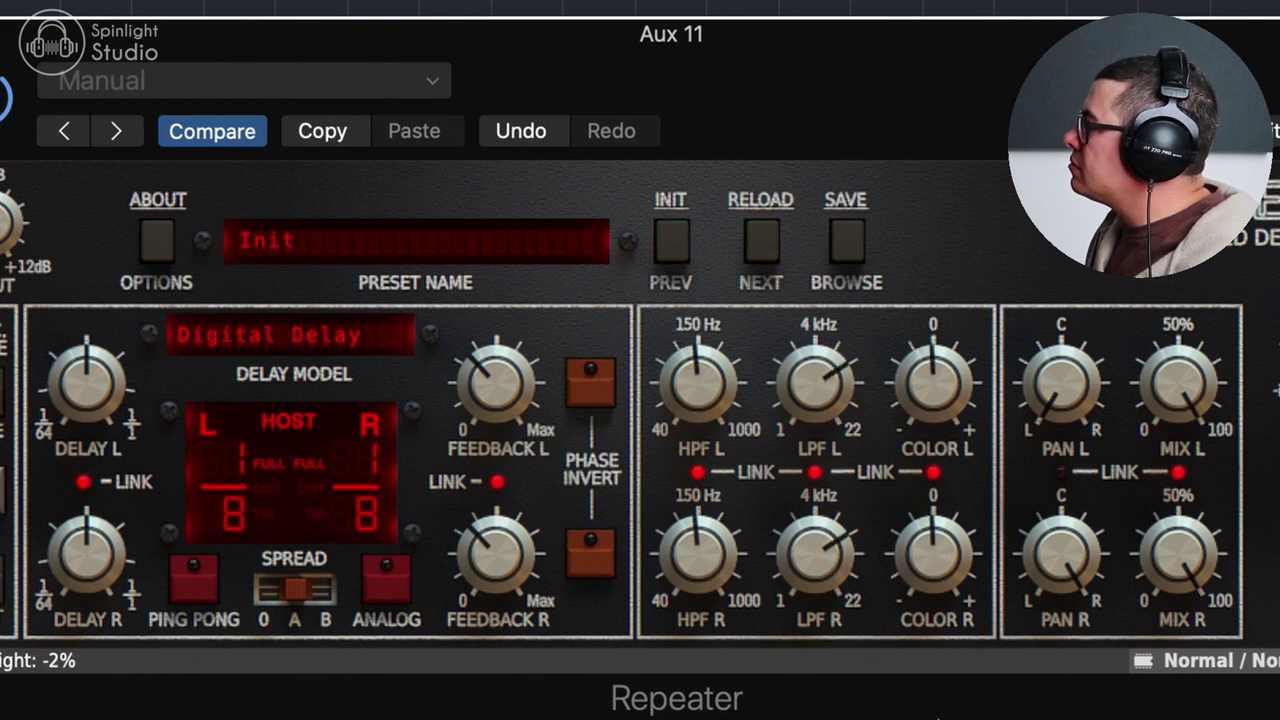
pyautogui.moveTo(955, 510); pyautogui.dragTo(955, 645)
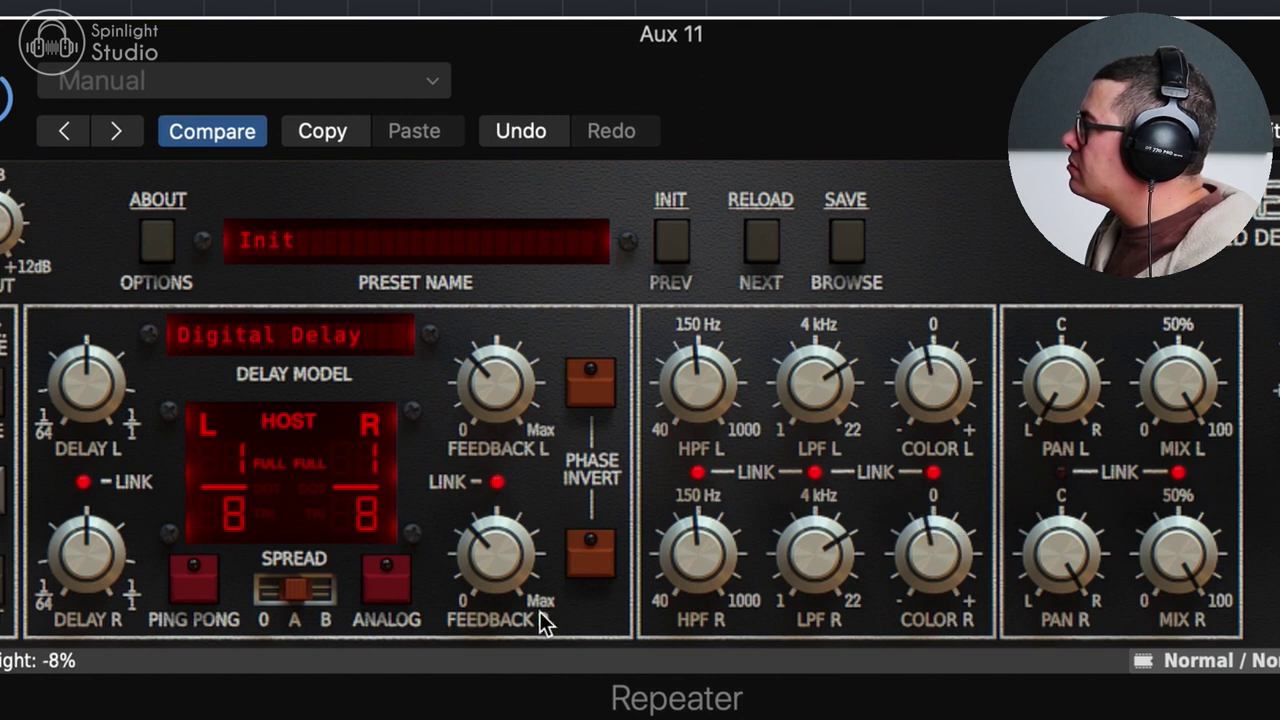
pyautogui.click(372, 577)
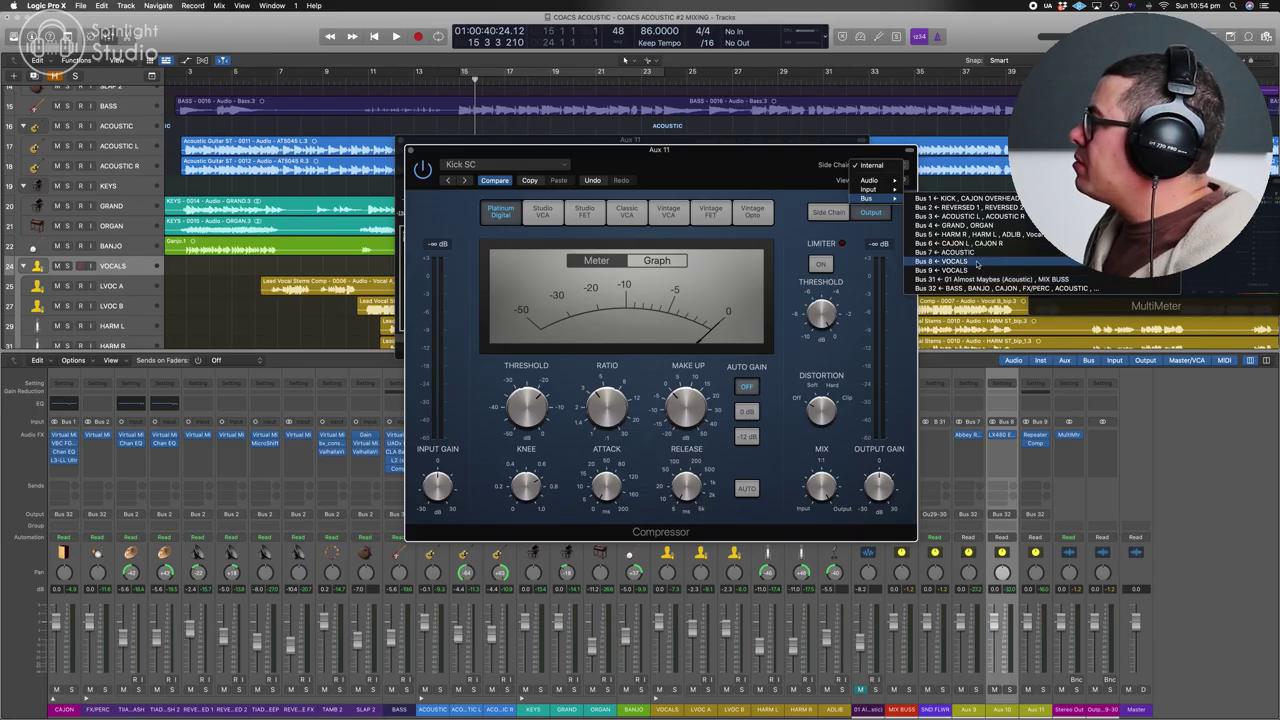
# Side-chain the Compressor on Aux 11 to the VOCALS bus send and lower its threshold to about -20 dB or below
pyautogui.click(751, 160)
pyautogui.moveTo(751, 160); pyautogui.dragTo(676, 134)
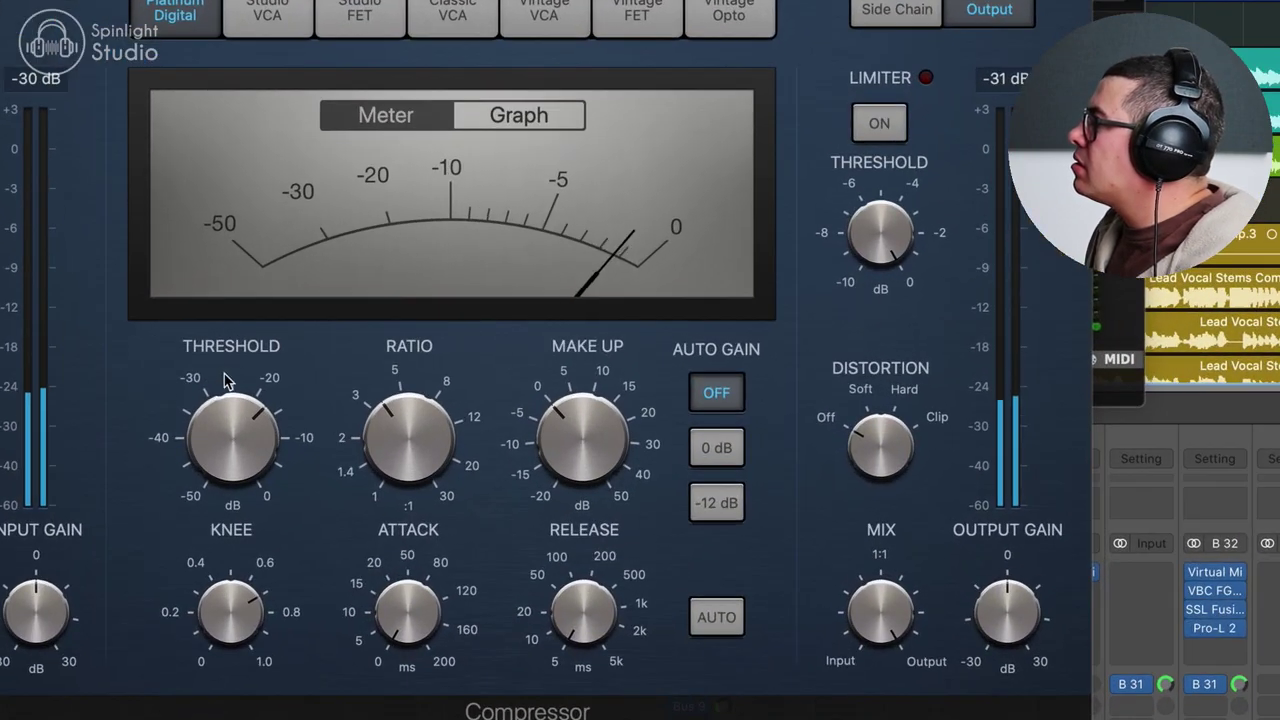
pyautogui.moveTo(234, 439)
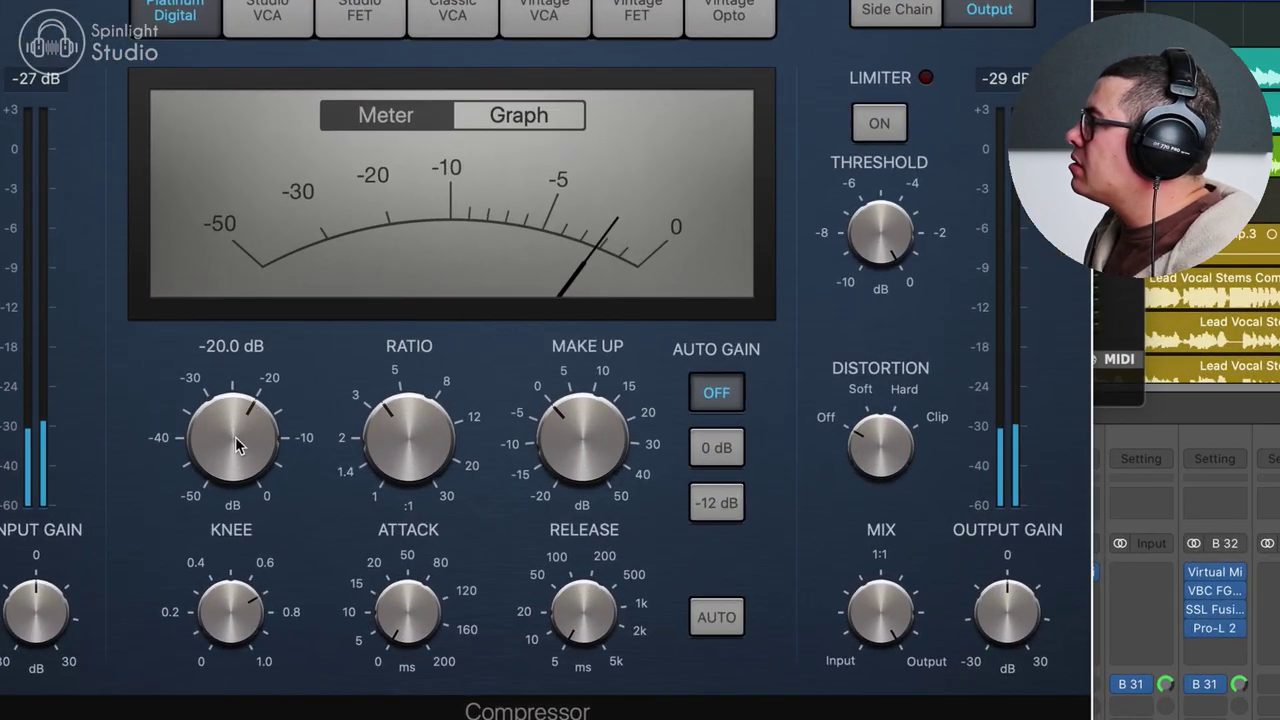
pyautogui.moveTo(237, 447); pyautogui.dragTo(238, 470)
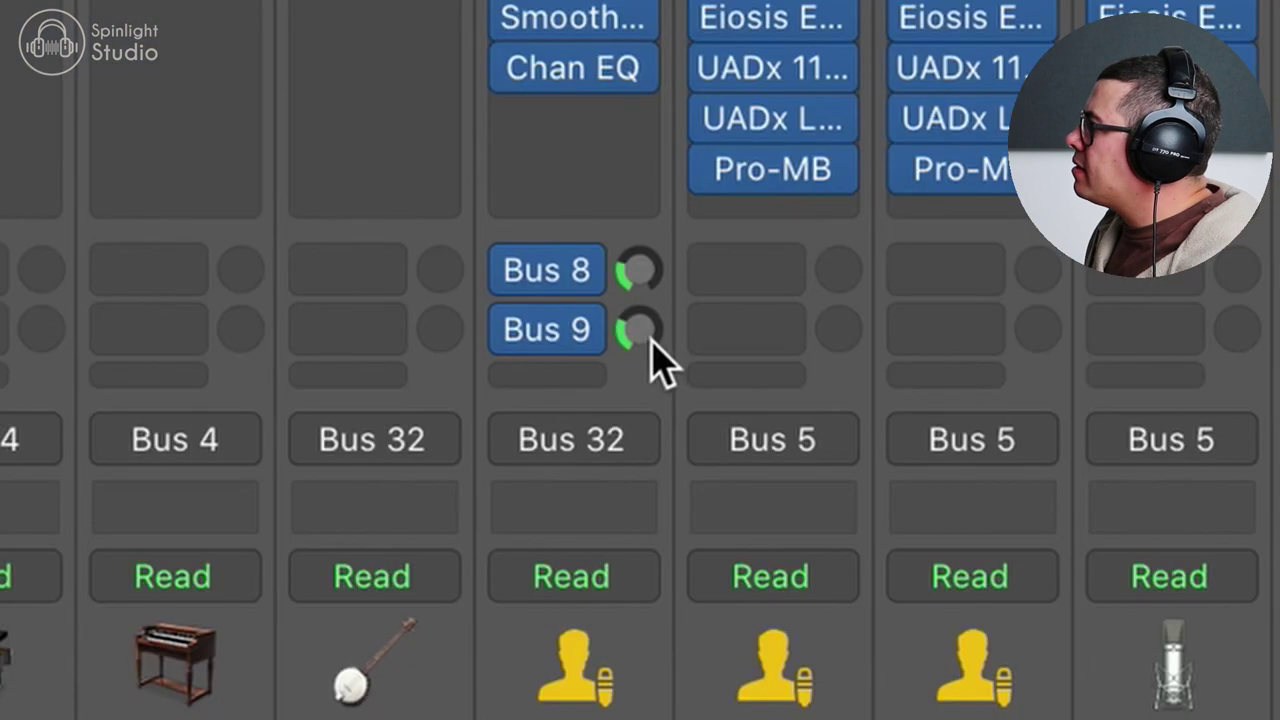
# Turn down the VOCALS channel's Bus 9 delay send to about -21 dB
pyautogui.moveTo(645, 334)
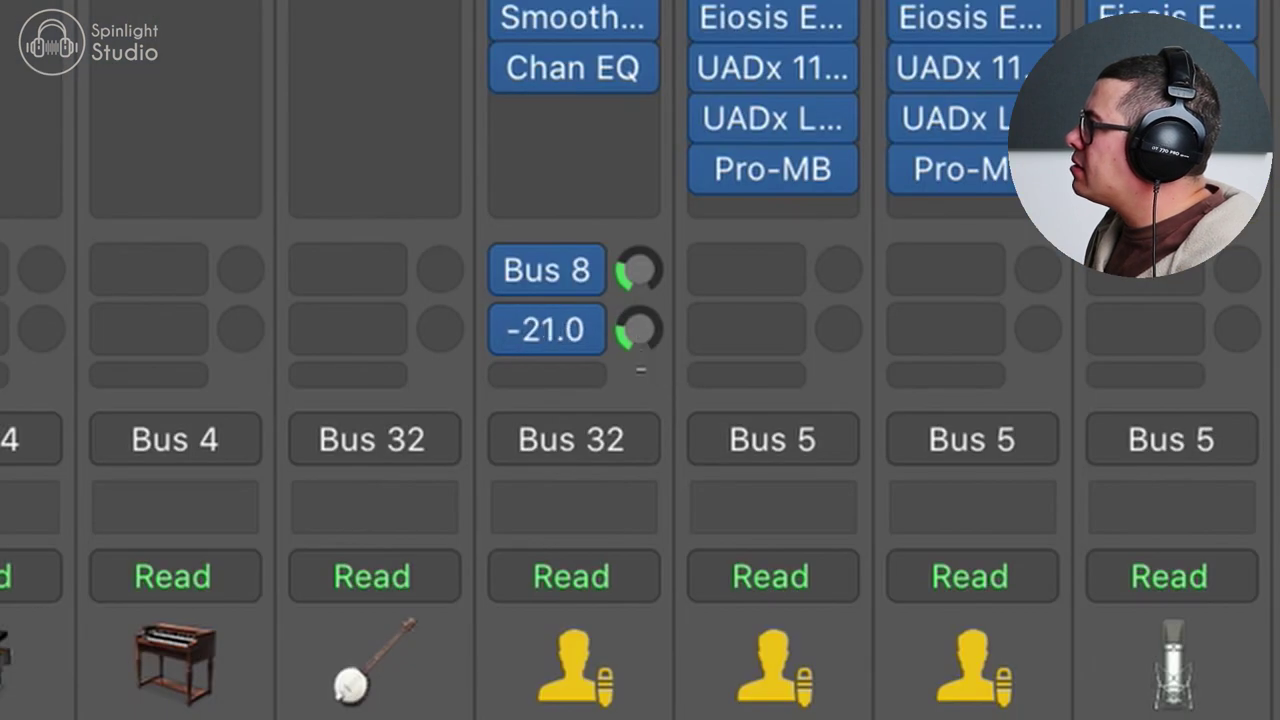
pyautogui.moveTo(638, 330); pyautogui.dragTo(652, 394)
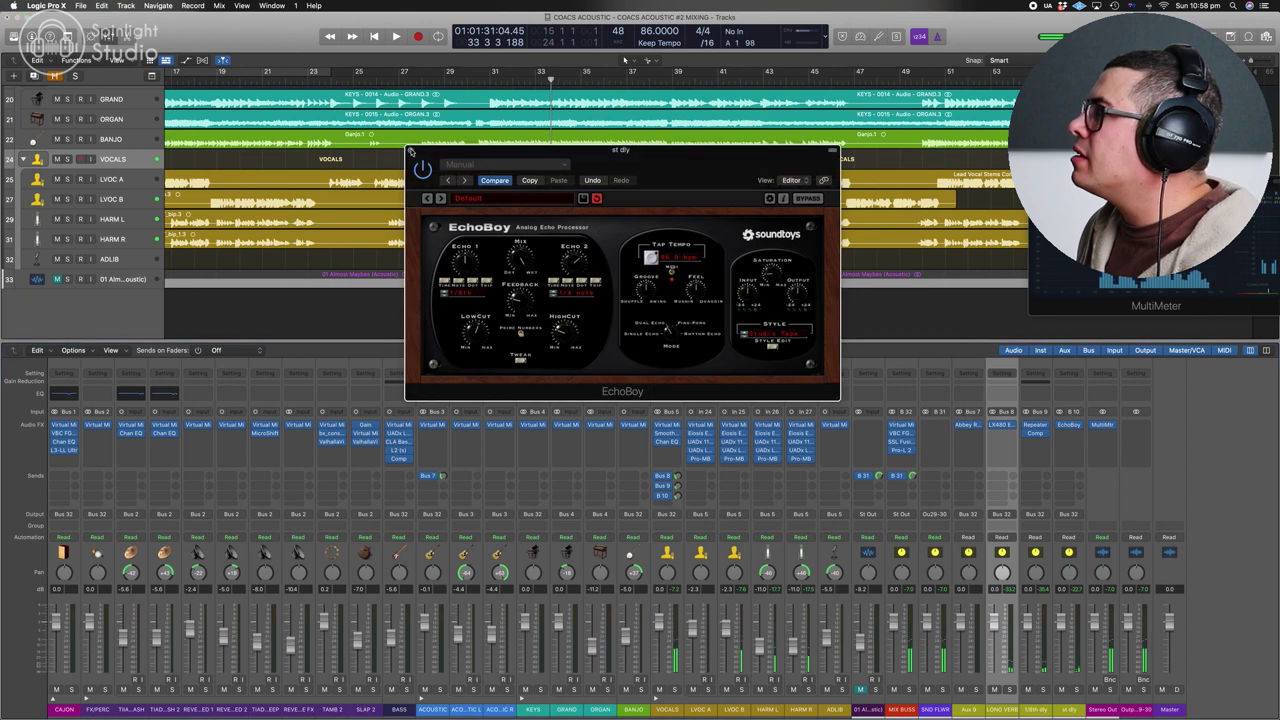
# Close EchoBoy, show track automation, and bring up the VOCALS Bus 10 send automation in Touch mode
pyautogui.click(415, 153)
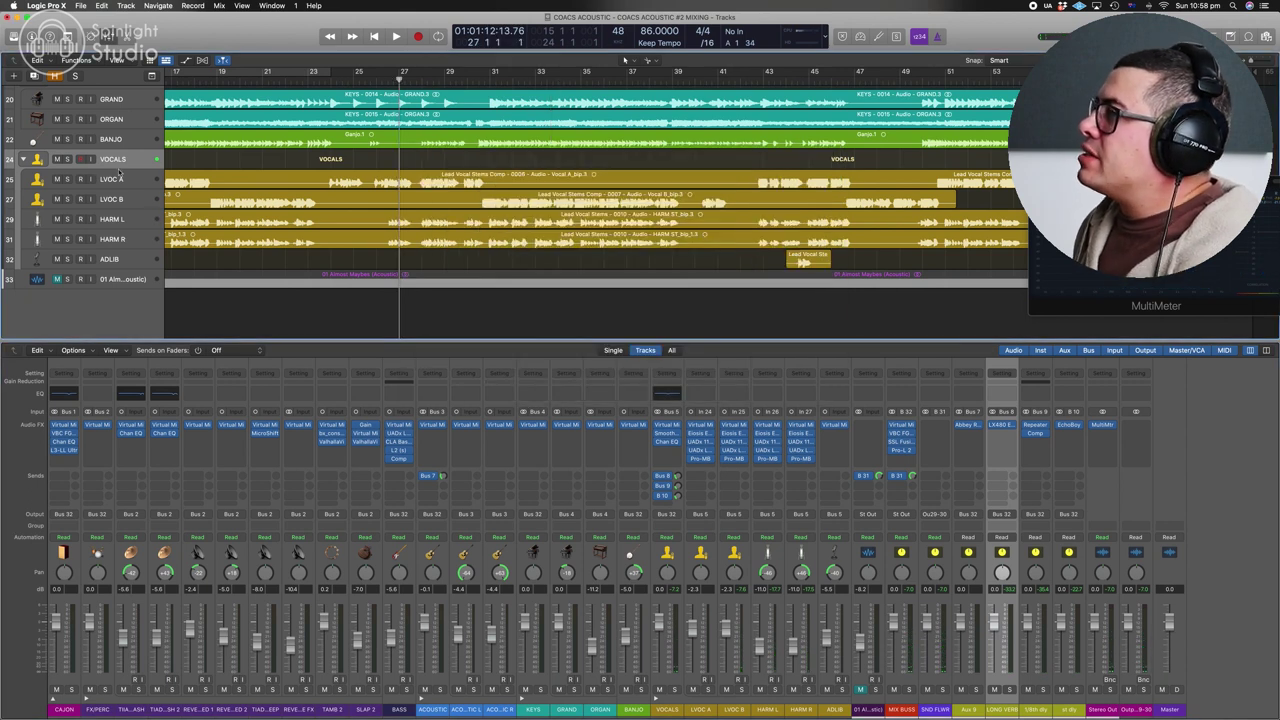
pyautogui.hotkey('ctrl', 'z')
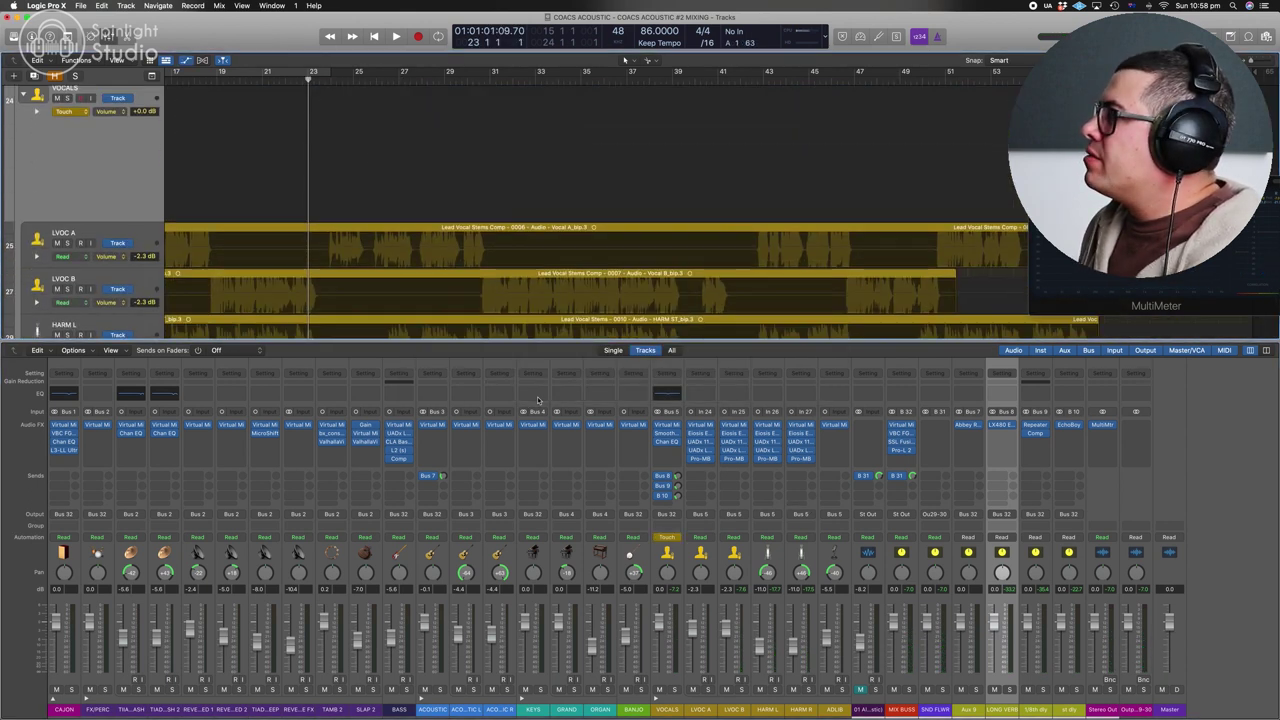
pyautogui.press('space')
pyautogui.click(677, 498)
pyautogui.press('space')
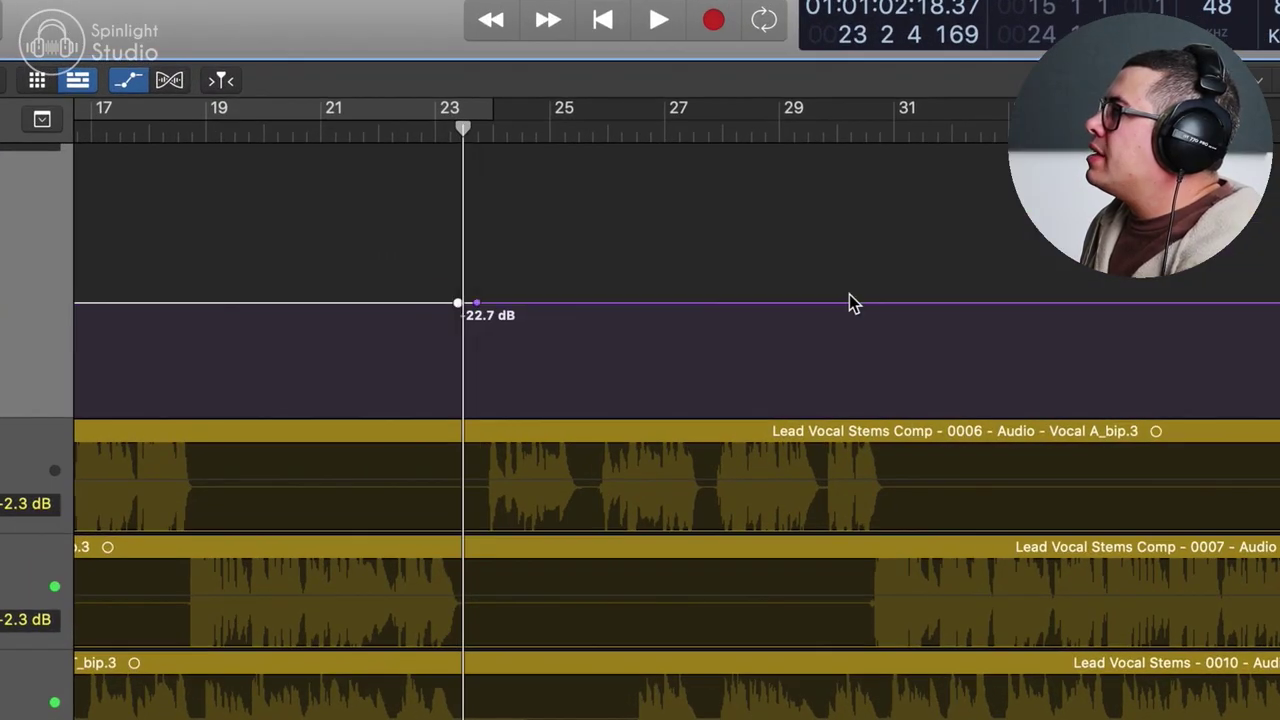
# Pull the VOCALS Bus 10 send automation down to −∞ between about bars 23 and 30, with -22.7 dB on either side
pyautogui.click(872, 303)
pyautogui.moveTo(812, 313); pyautogui.dragTo(812, 440)
pyautogui.press('space')
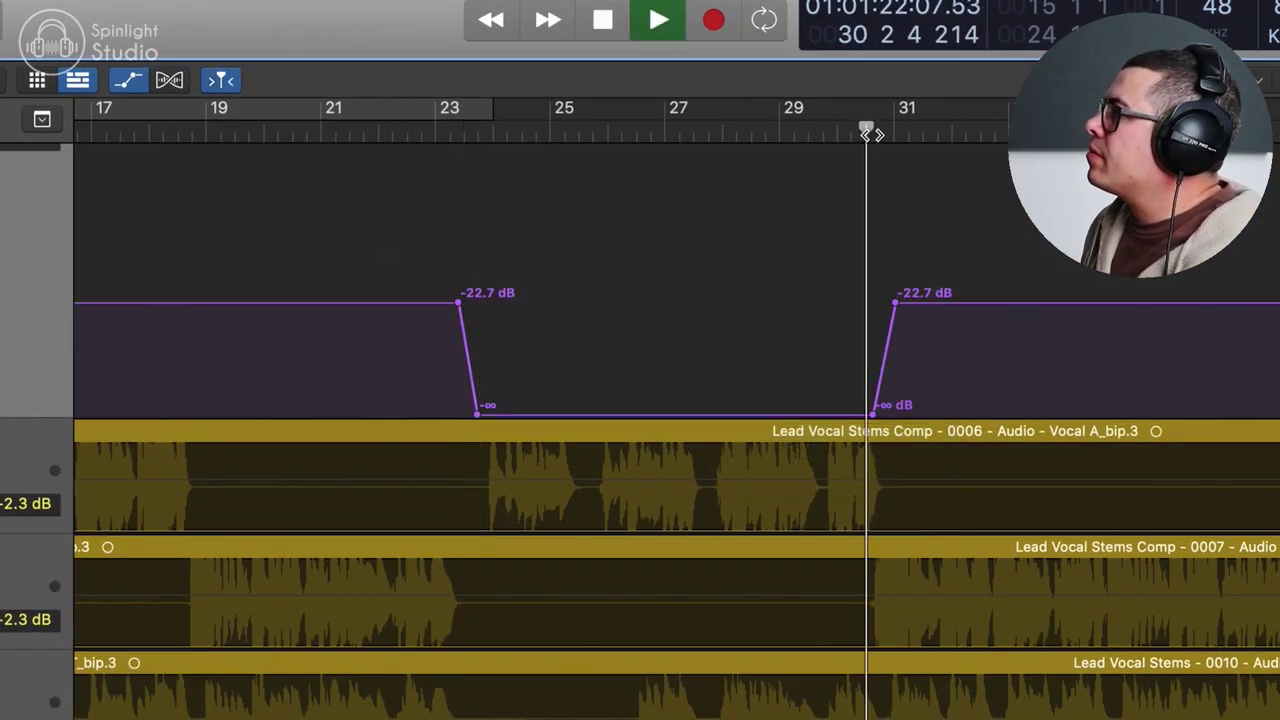
pyautogui.click(886, 336)
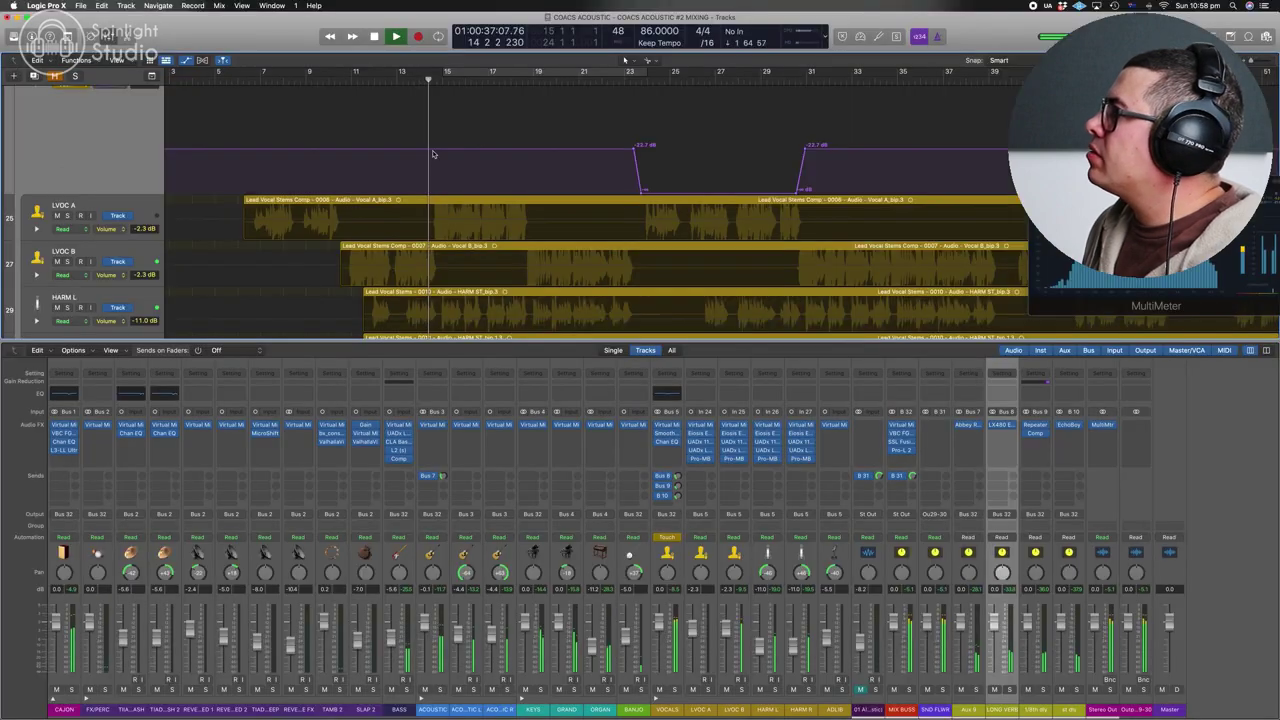
# Drop the VOCALS Bus 10 send automation to −∞ from the song start to about bar 14 and check playback
pyautogui.click(433, 150)
pyautogui.moveTo(416, 150); pyautogui.dragTo(416, 205)
pyautogui.press('super+Left')
pyautogui.press('space')
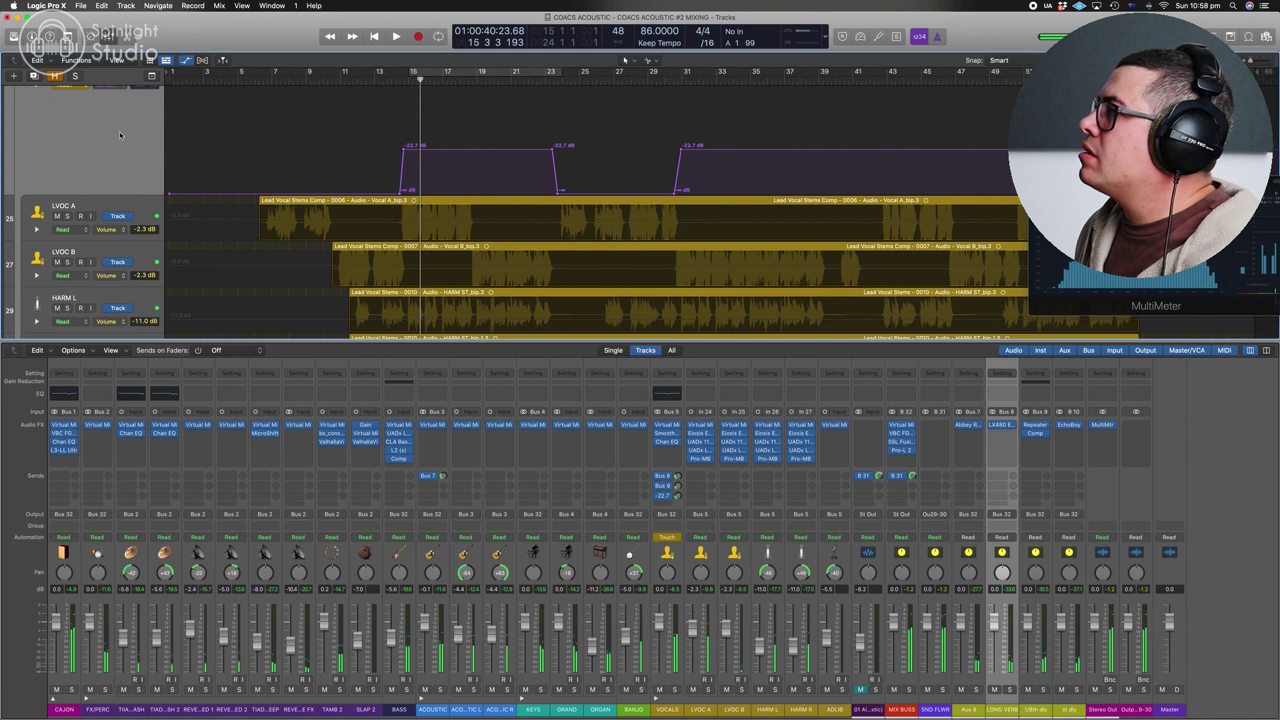
# Play back the bridge section and insert the Waves CLA Effects (m->s) plug-in on the ADLIB channel
pyautogui.scroll(-4, 120, 135)
pyautogui.scroll(10, 526, 256)
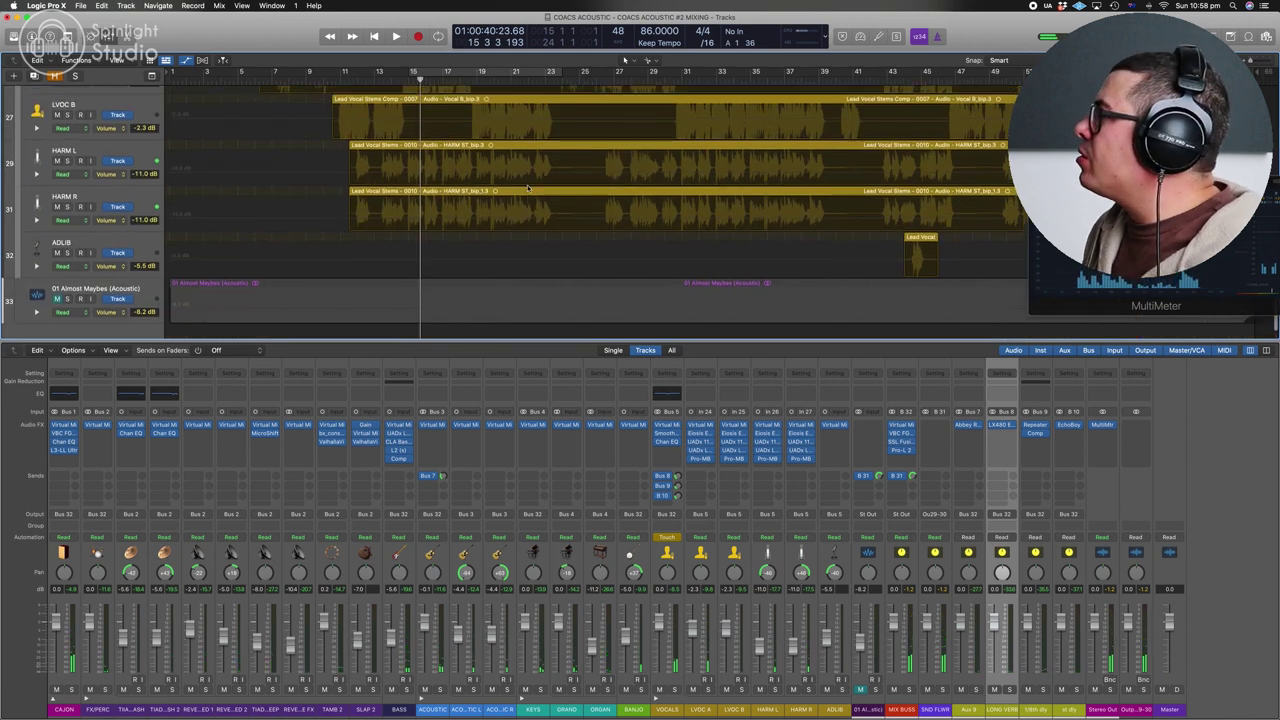
pyautogui.press('x')
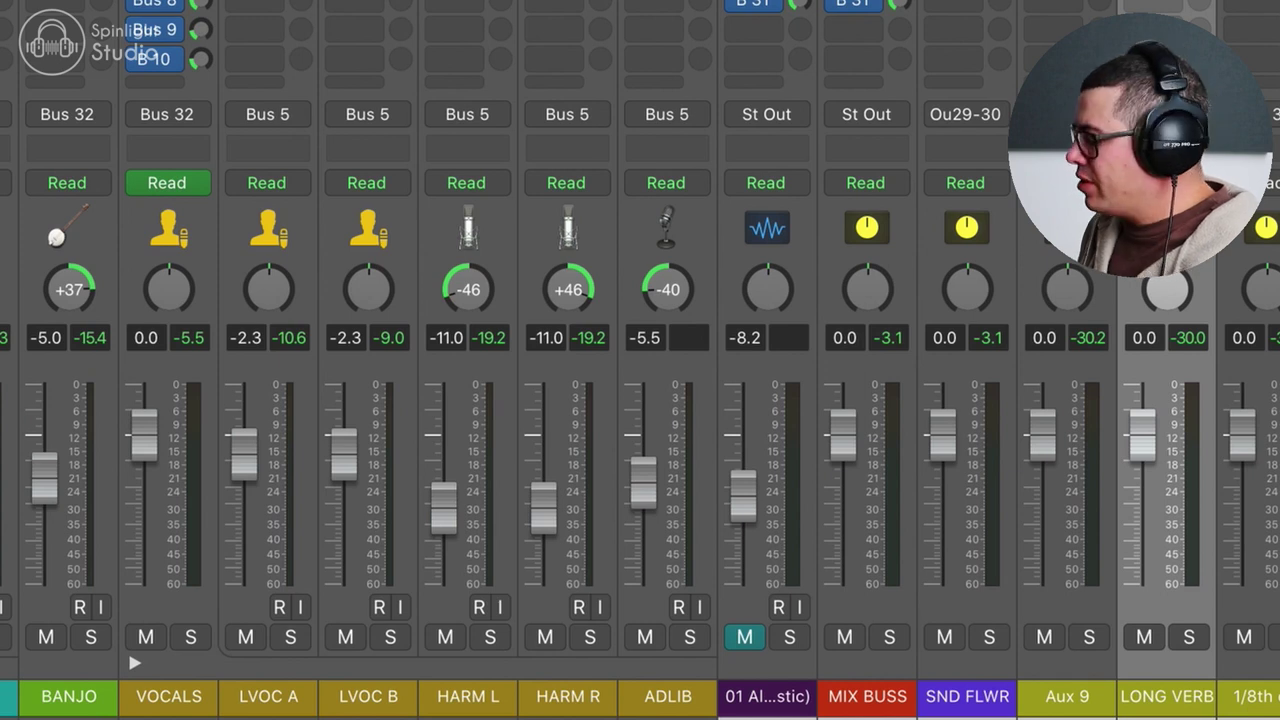
pyautogui.press('space')
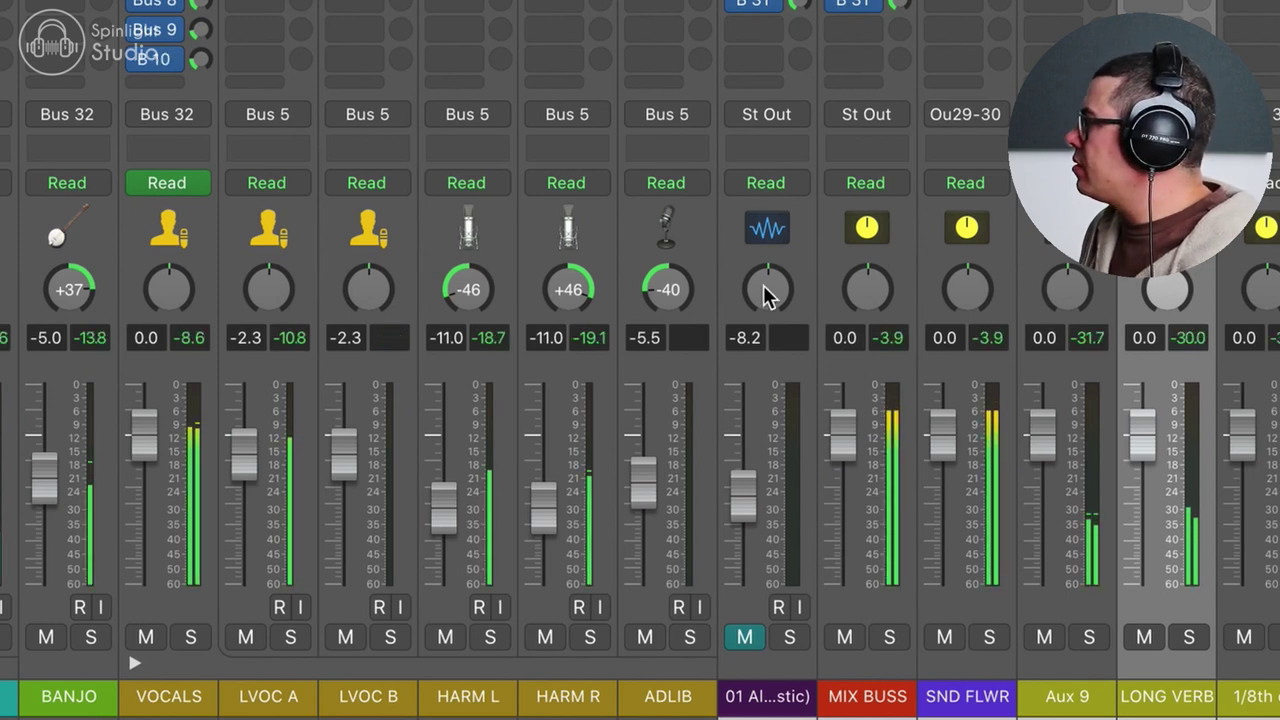
pyautogui.moveTo(655, 492); pyautogui.dragTo(661, 457)
pyautogui.click(830, 433)
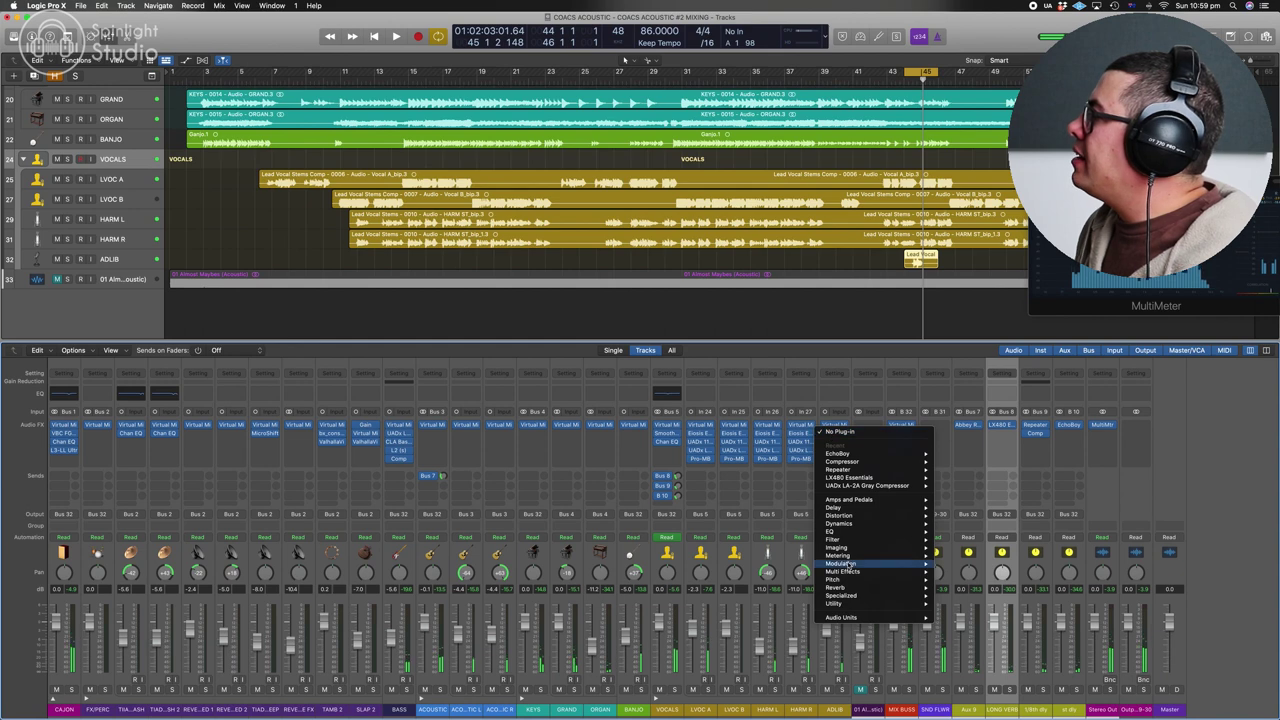
pyautogui.moveTo(845, 617)
pyautogui.moveTo(960, 703)
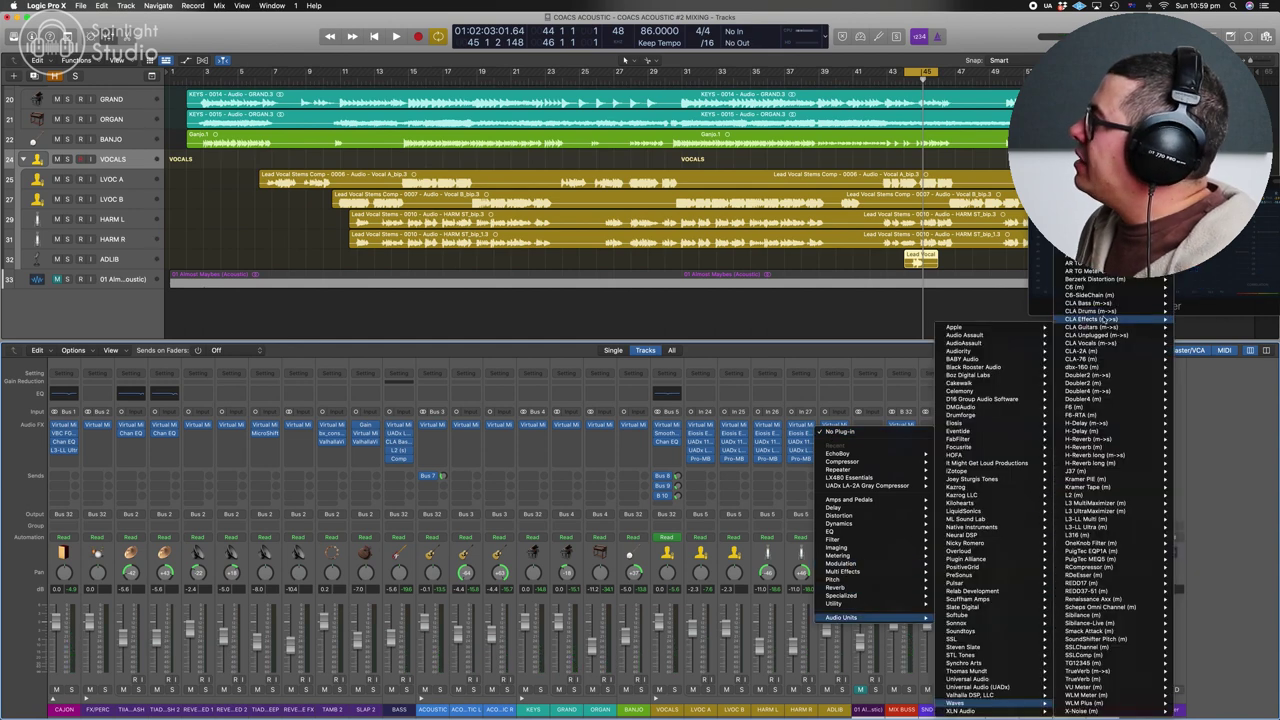
pyautogui.click(1092, 319)
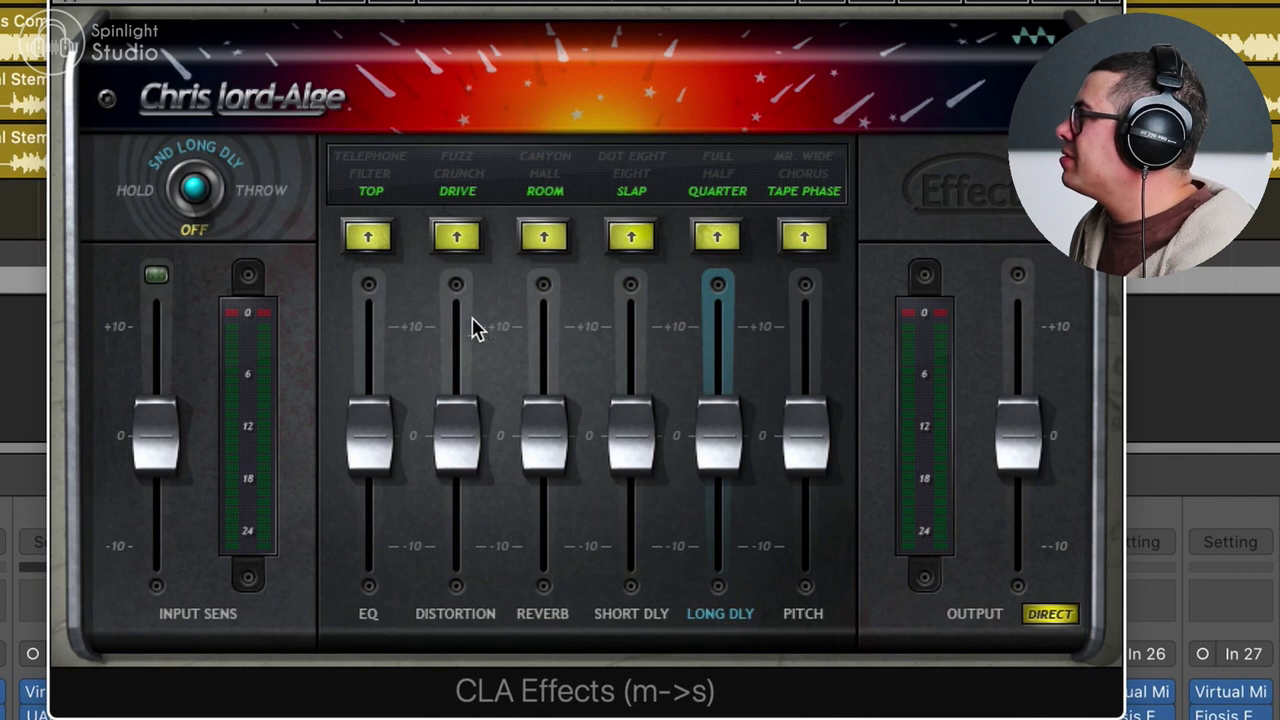
# In CLA Effects, lower Distortion and Pitch to about -10, bypass Pitch, and adjust the Reverb and Short Delay levels
pyautogui.moveTo(458, 435); pyautogui.dragTo(475, 550)
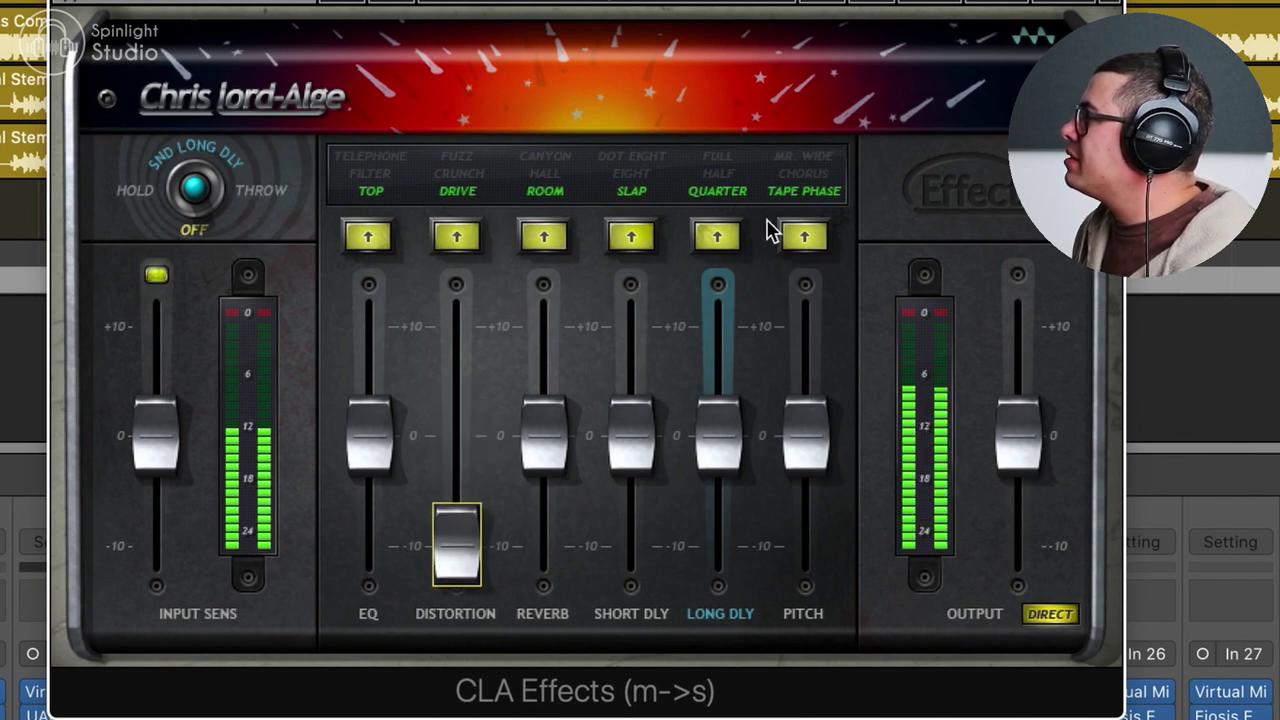
pyautogui.click(804, 236)
pyautogui.moveTo(818, 440); pyautogui.dragTo(818, 550)
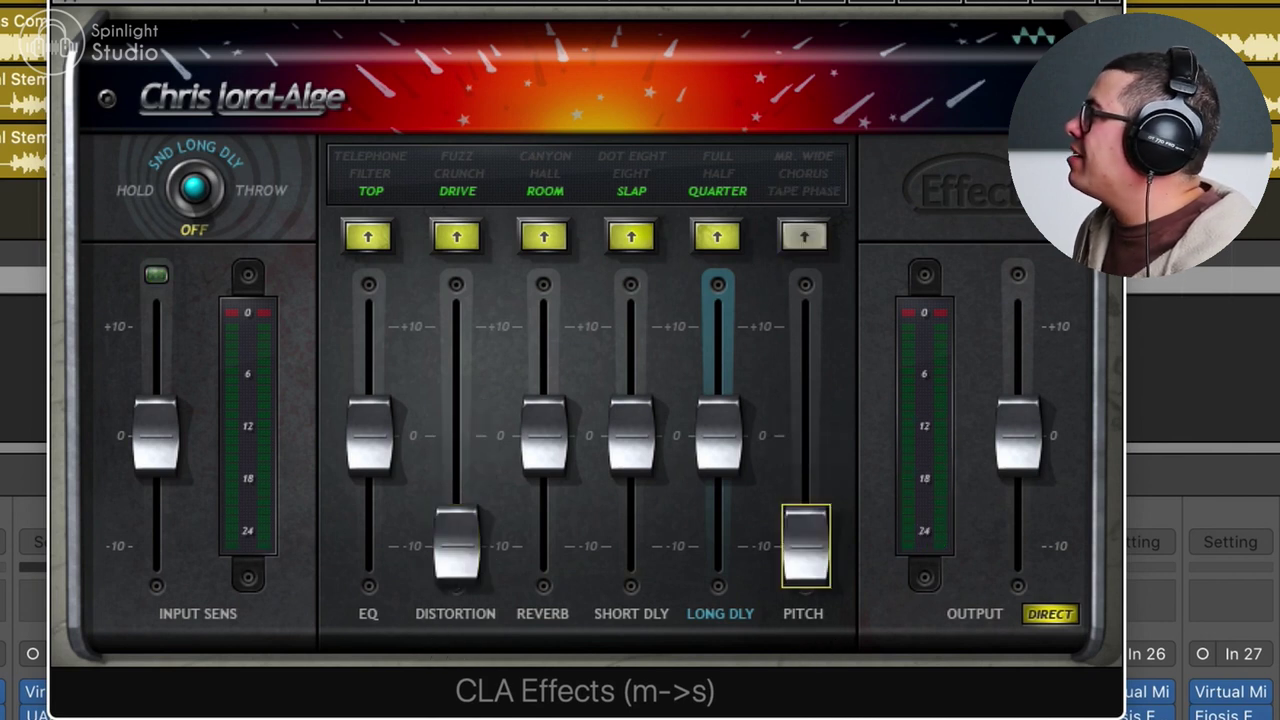
pyautogui.click(550, 232)
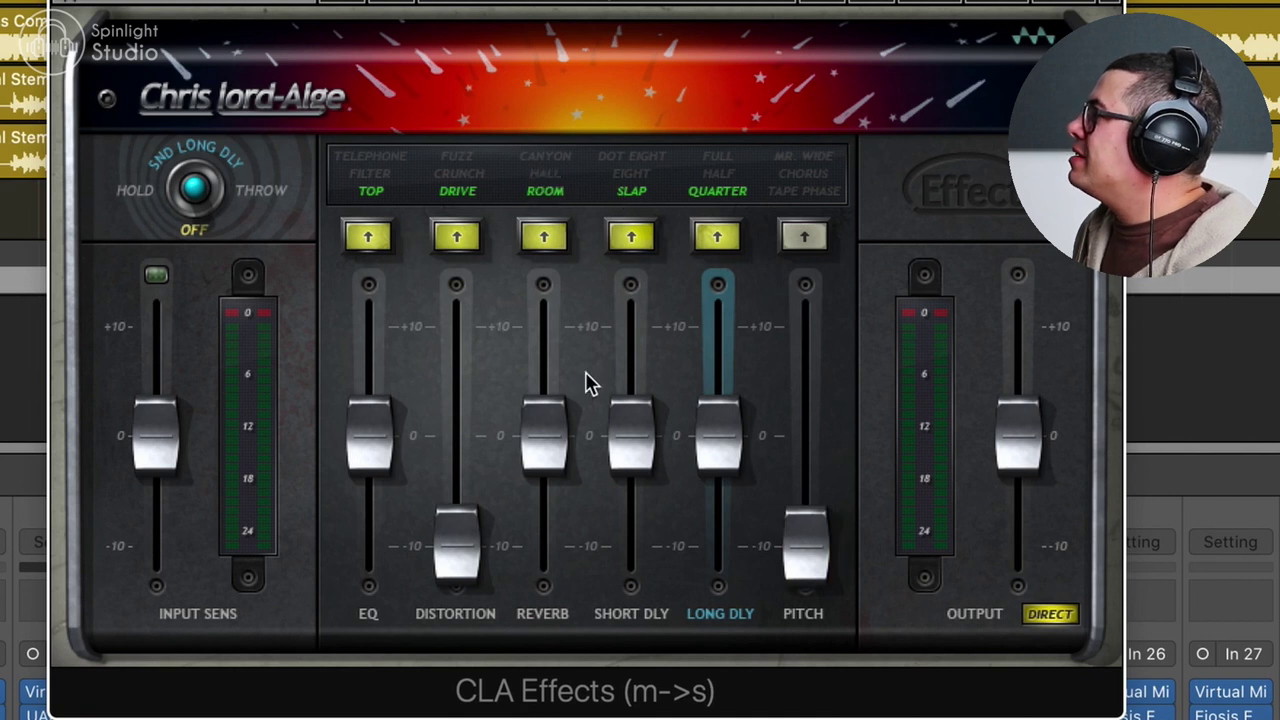
pyautogui.moveTo(574, 408); pyautogui.dragTo(574, 450)
pyautogui.moveTo(645, 425); pyautogui.dragTo(625, 458)
pyautogui.moveTo(545, 459); pyautogui.dragTo(622, 467)
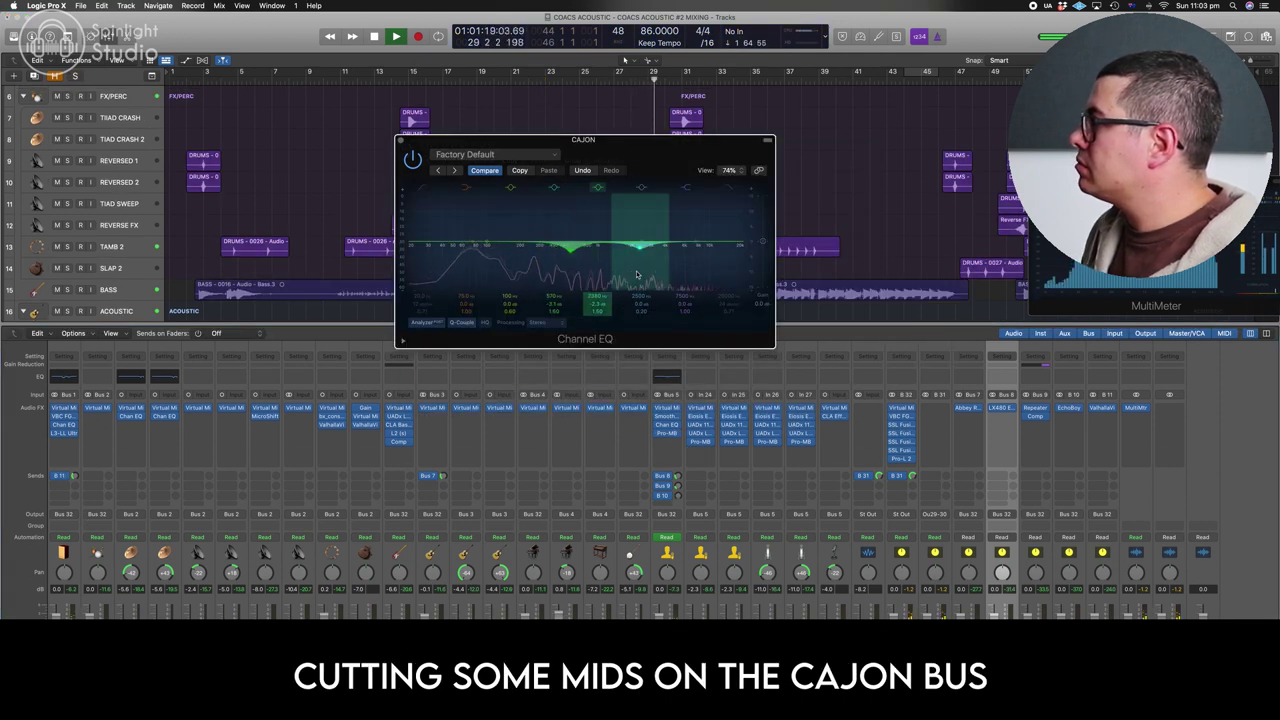
# Cut some mids on the CAJON bus with its Channel EQ
pyautogui.moveTo(639, 271)
pyautogui.mouseDown()
pyautogui.moveTo(639, 247)
pyautogui.moveTo(637, 273)
pyautogui.mouseUp()
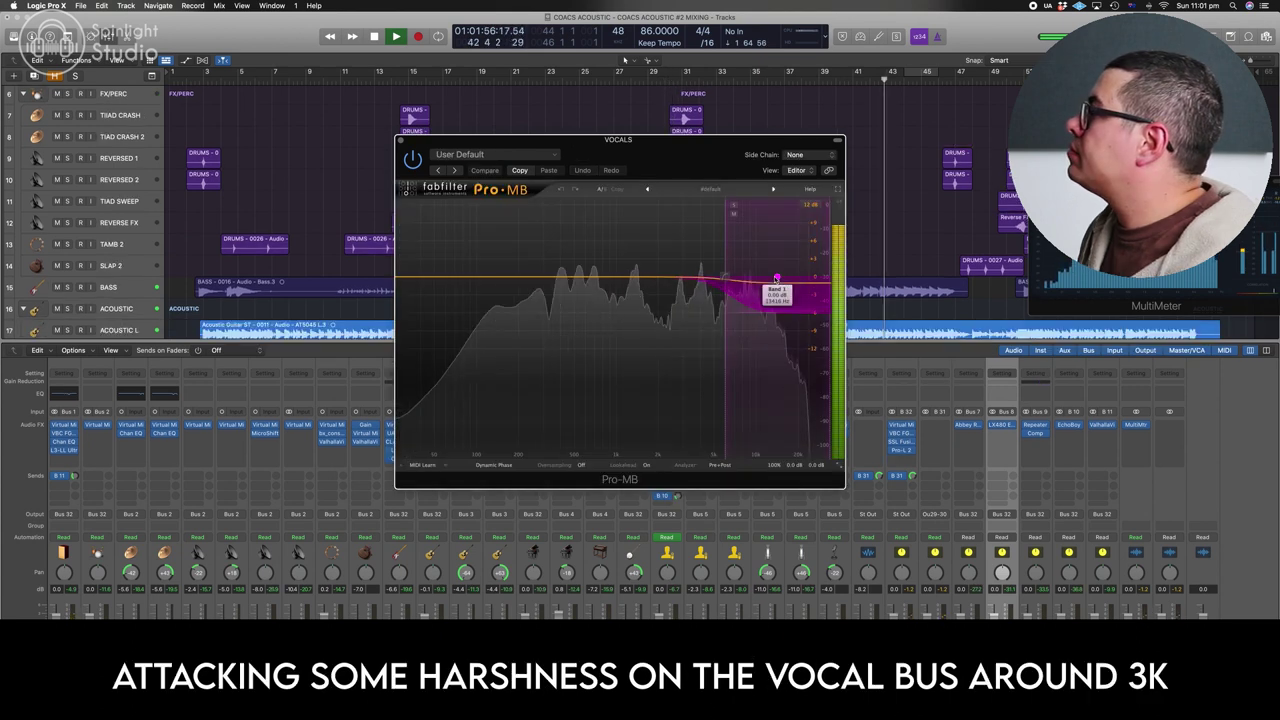
# Add a narrow Pro-MB compression band around 3 kHz on the VOCALS bus to tame harshness
pyautogui.click(701, 277)
pyautogui.scroll(-5, 701, 277)
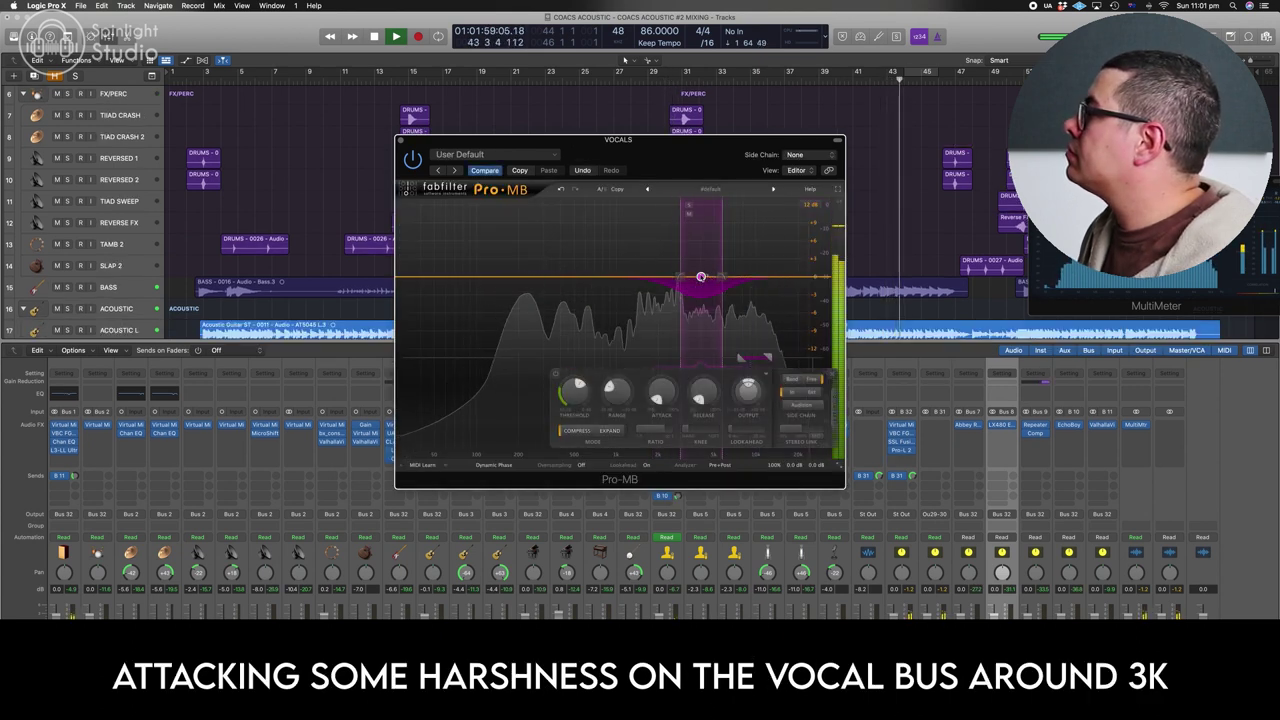
pyautogui.moveTo(701, 277); pyautogui.dragTo(696, 277)
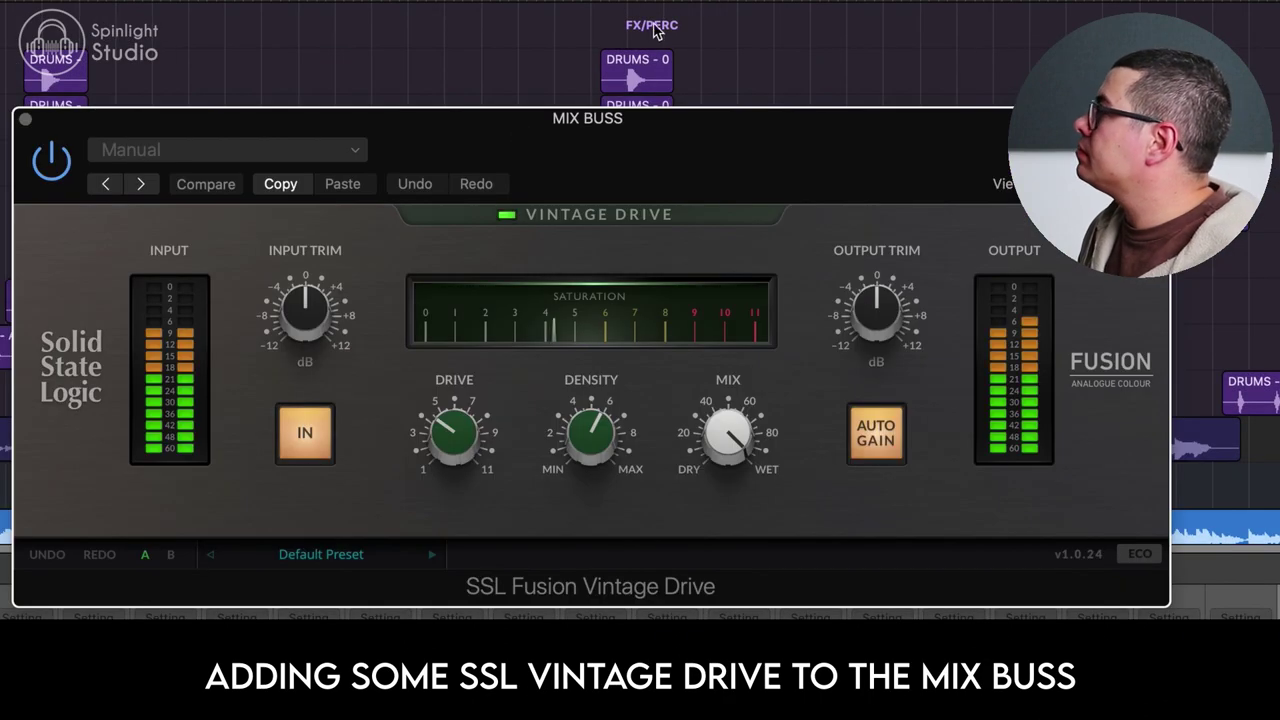
# Adjust the SSL Fusion Vintage Drive and Stereo Image on the MIX BUSS and set the HF Compressor threshold to about -5.4 dB
pyautogui.moveTo(468, 438); pyautogui.dragTo(478, 445)
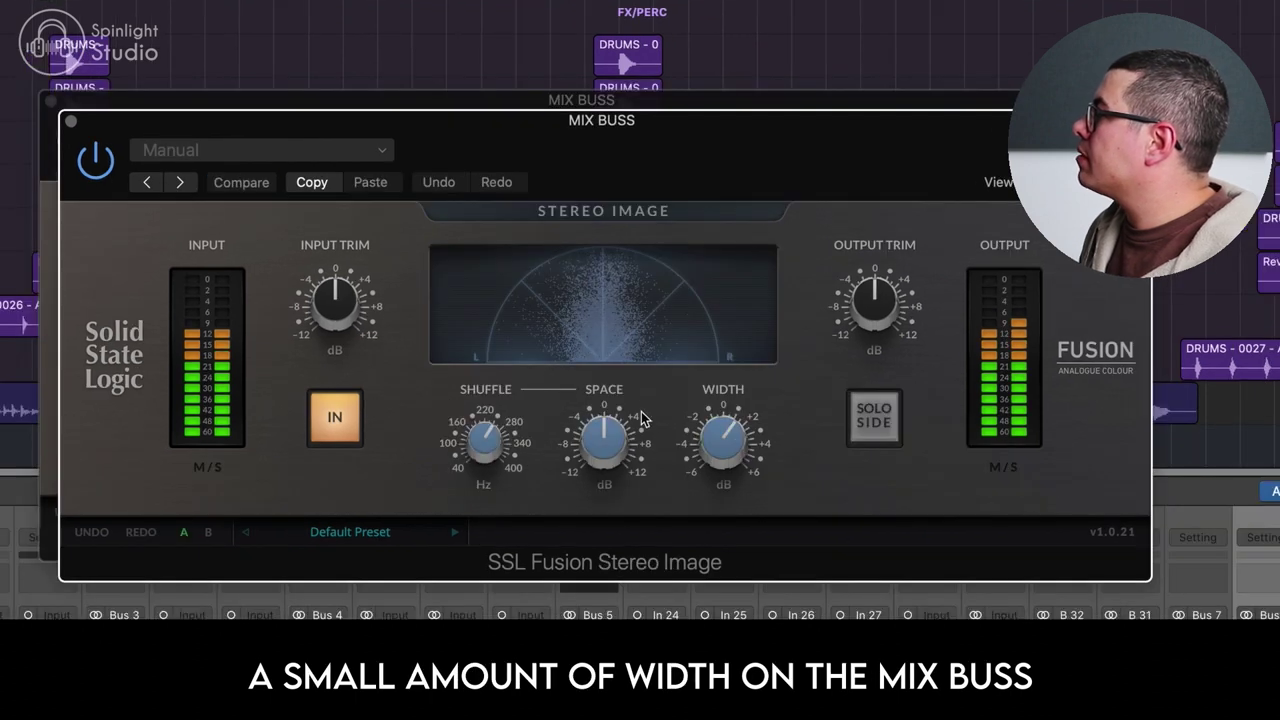
pyautogui.moveTo(630, 398); pyautogui.dragTo(626, 492)
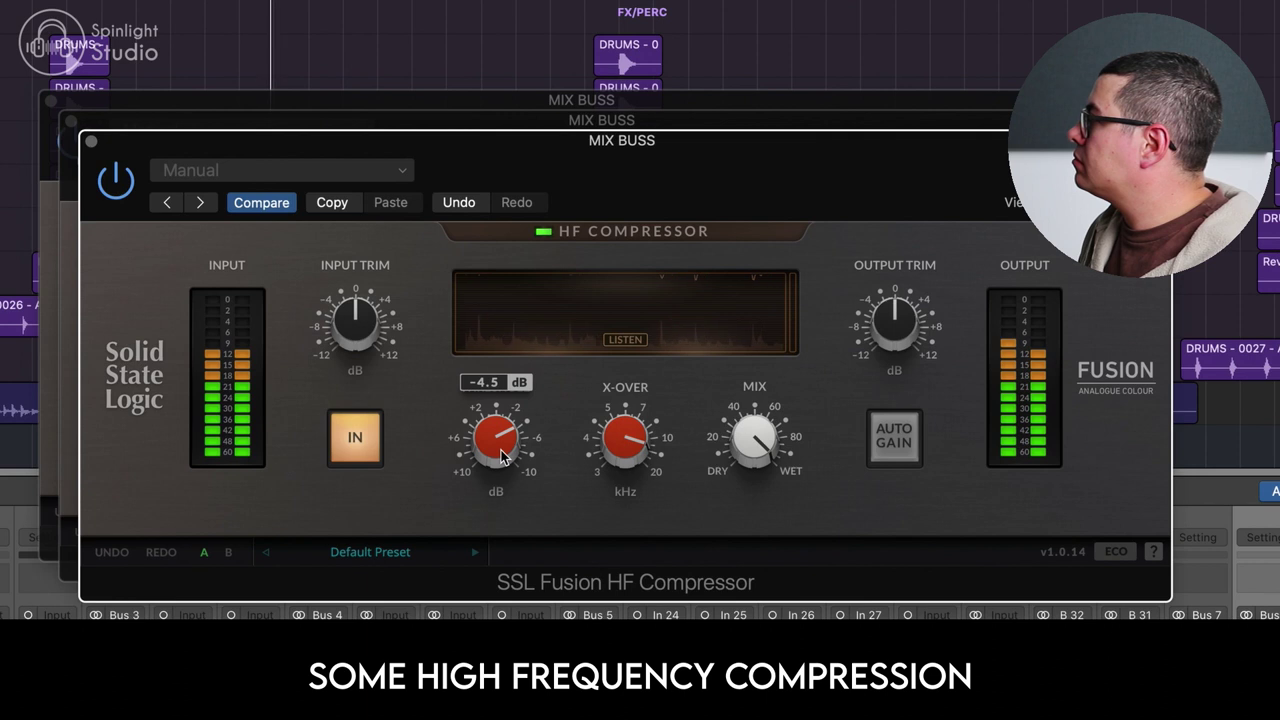
pyautogui.moveTo(502, 444); pyautogui.dragTo(504, 448)
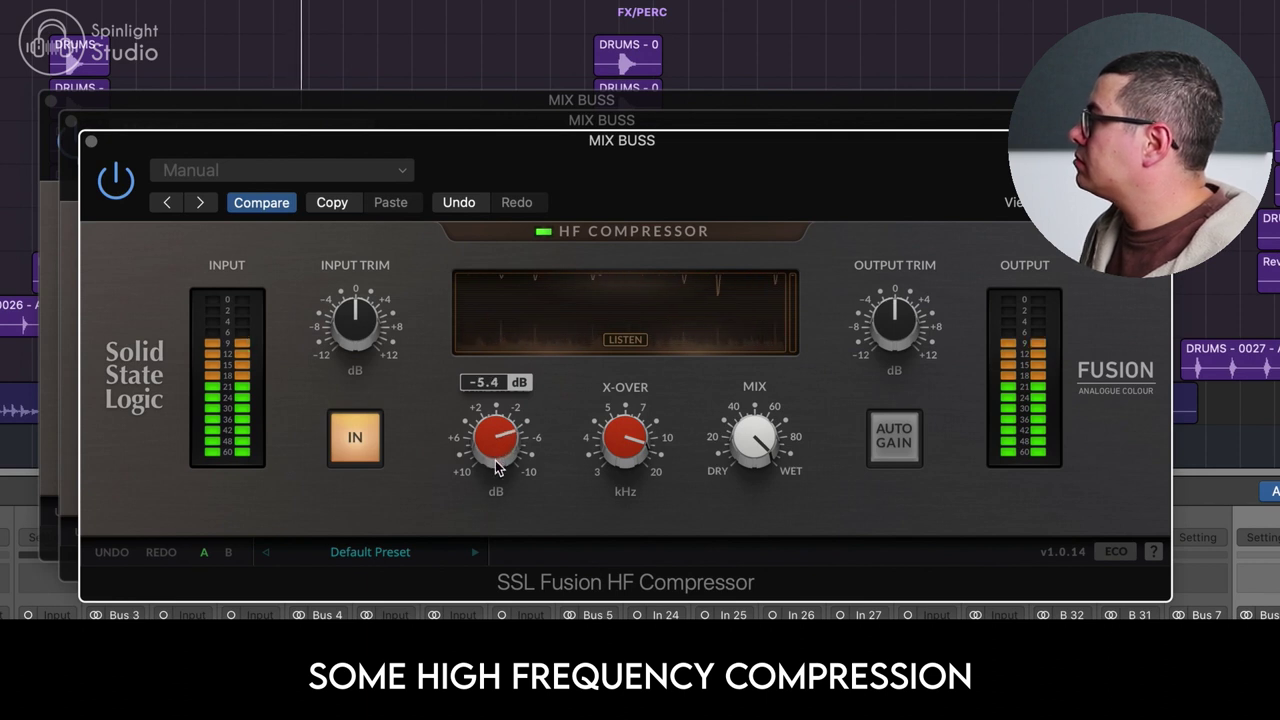
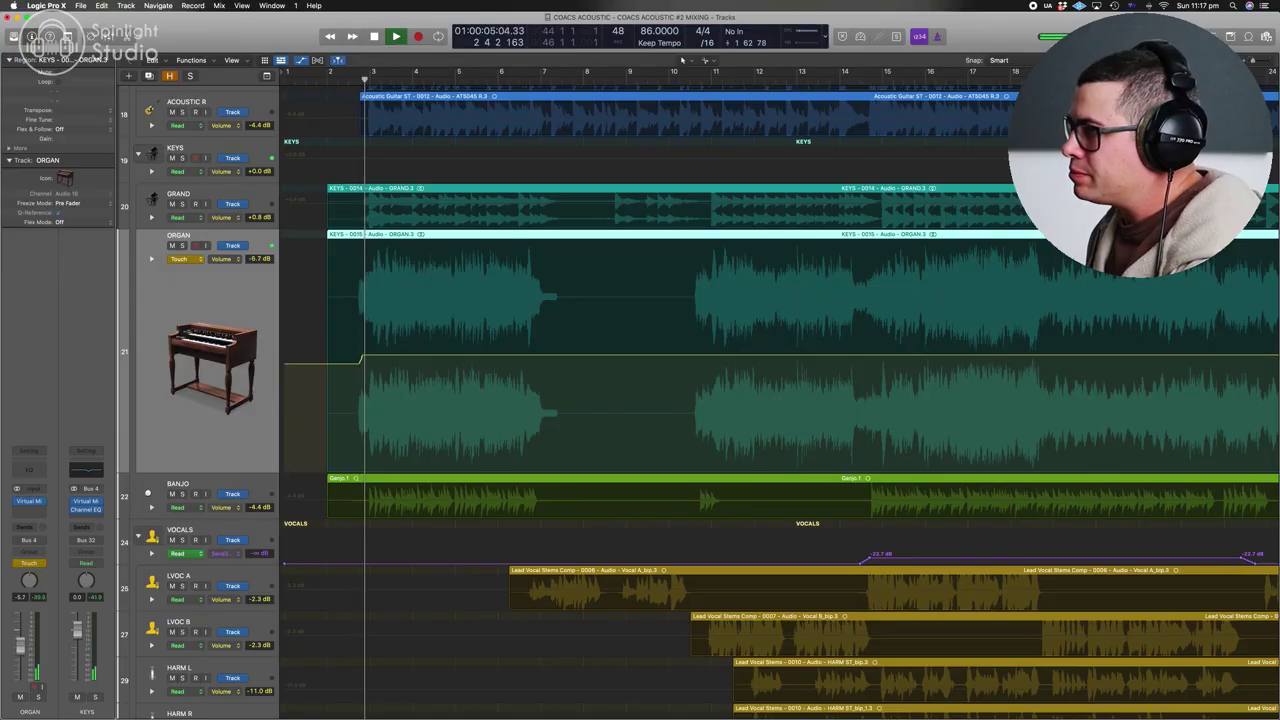
# Ride the ORGAN volume fader in Touch mode during the intro to record level automation
pyautogui.moveTo(20, 645); pyautogui.dragTo(20, 640)
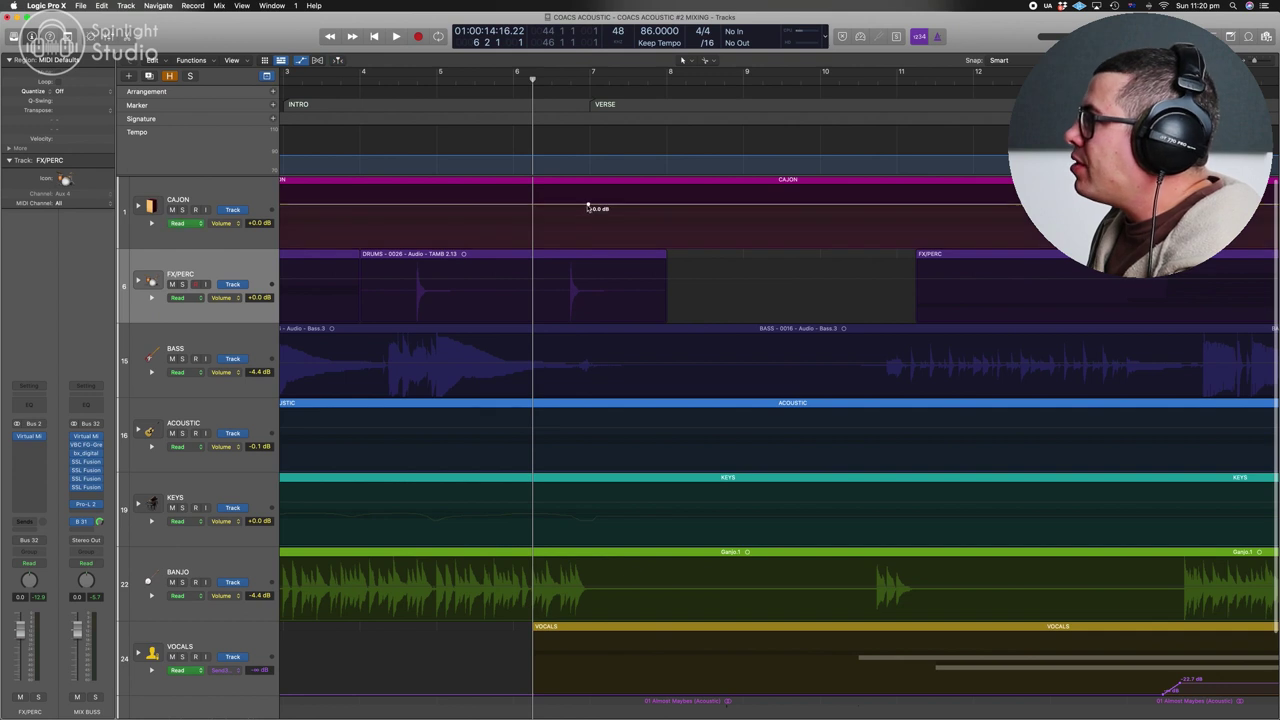
# Lower the CAJON volume automation to -1.4 dB in both verses, returning to +0.0 dB at each chorus
pyautogui.hscroll(10, 589, 207)
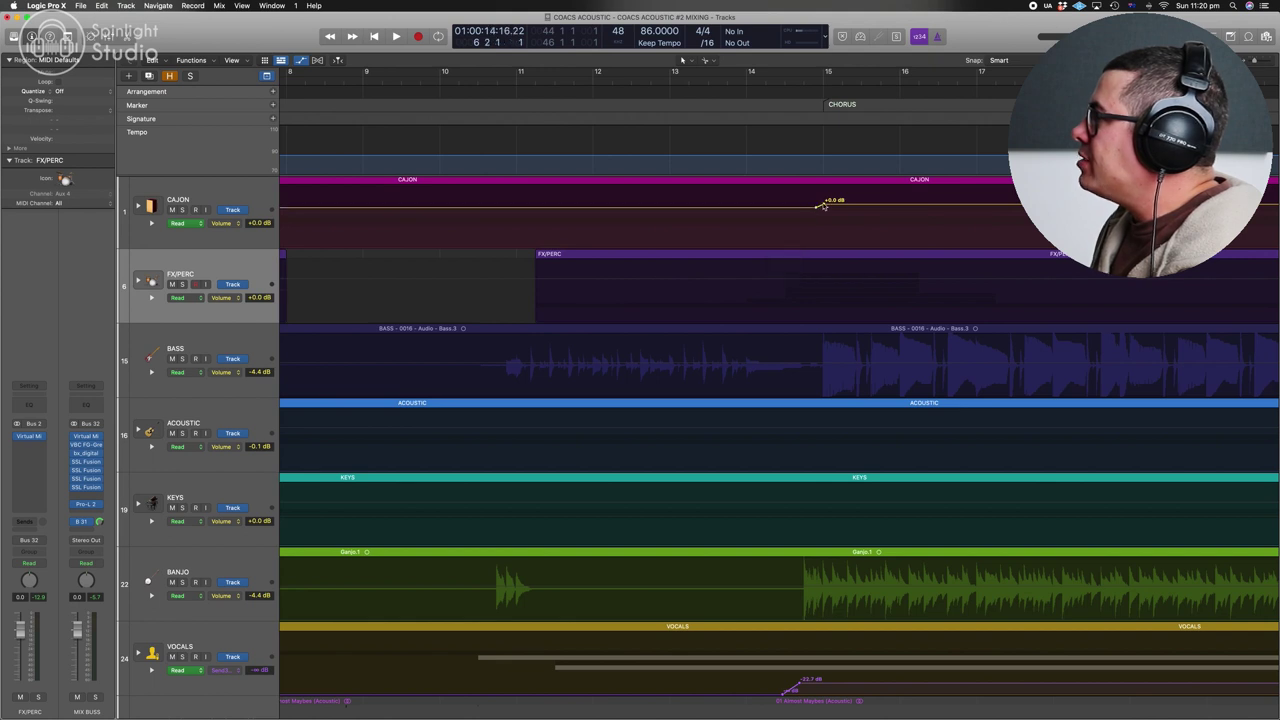
pyautogui.hscroll(-5, 709, 206)
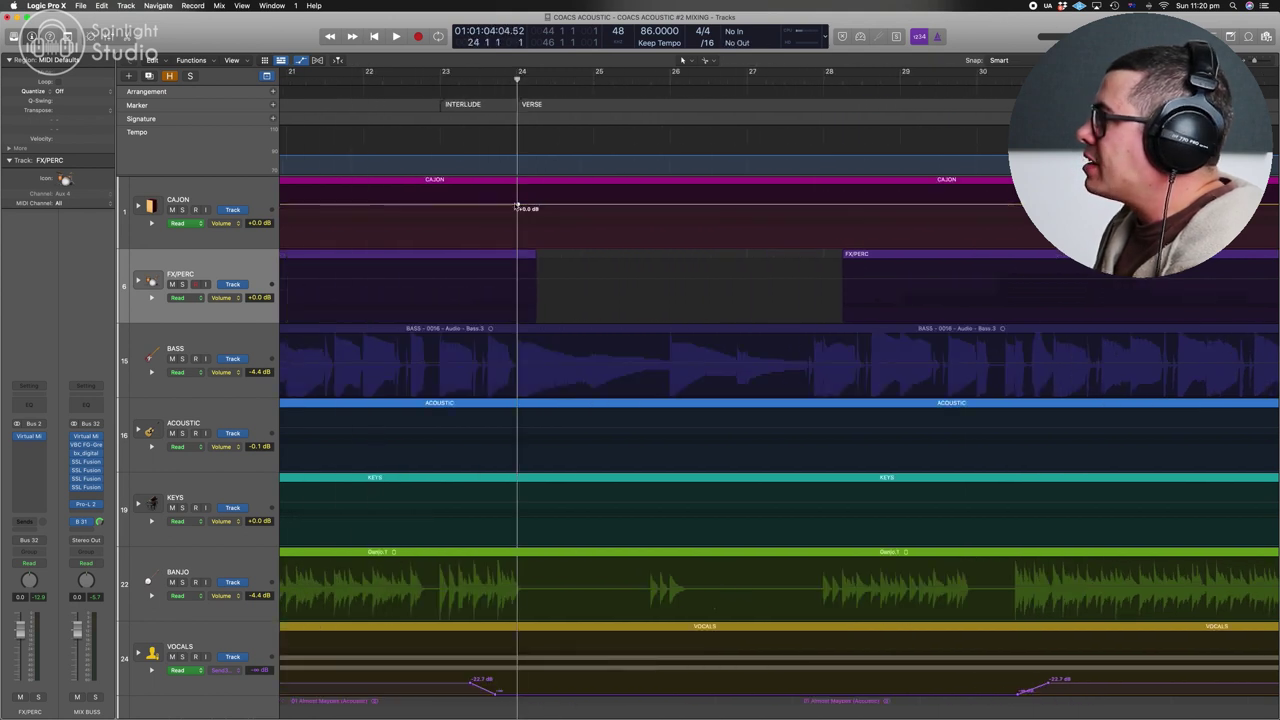
pyautogui.hscroll(5, 516, 207)
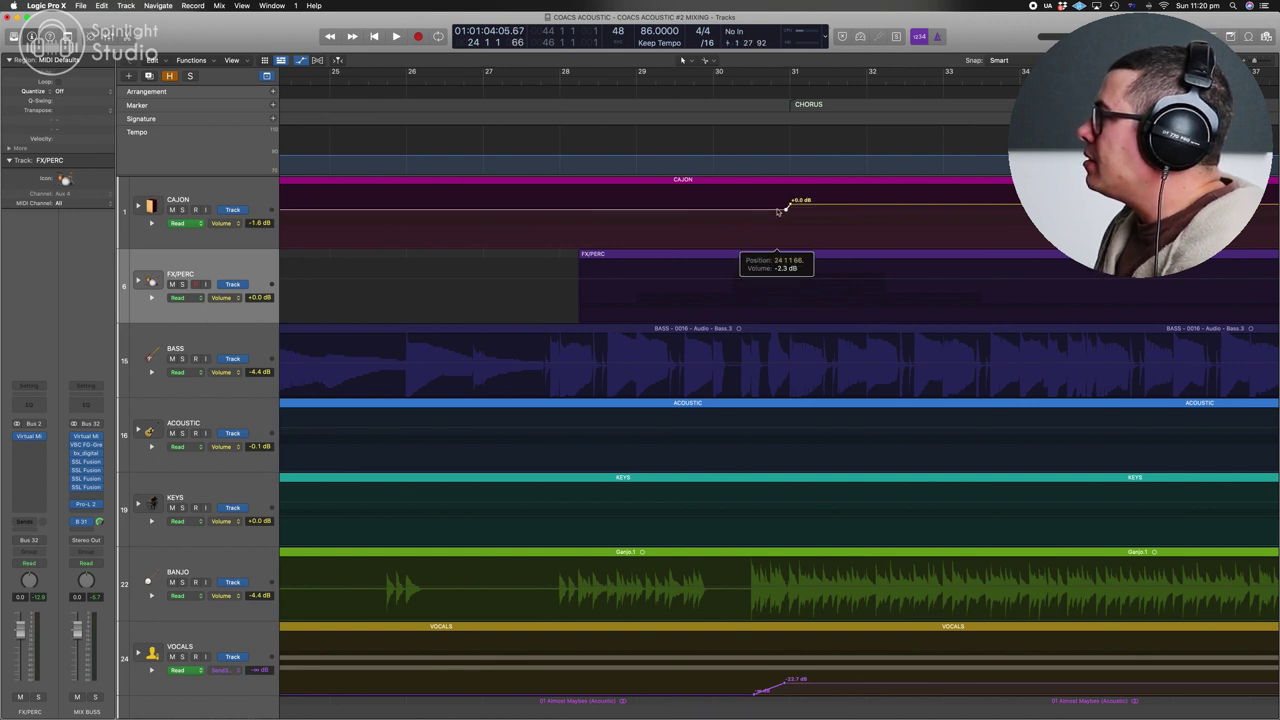
# Lower the CAJON volume automation to about -2 dB in the CHORUS SOFT section from bar 47, returning to +0.0 dB at the final chorus
pyautogui.hscroll(15, 786, 207)
pyautogui.click(688, 80)
pyautogui.hscroll(5, 701, 85)
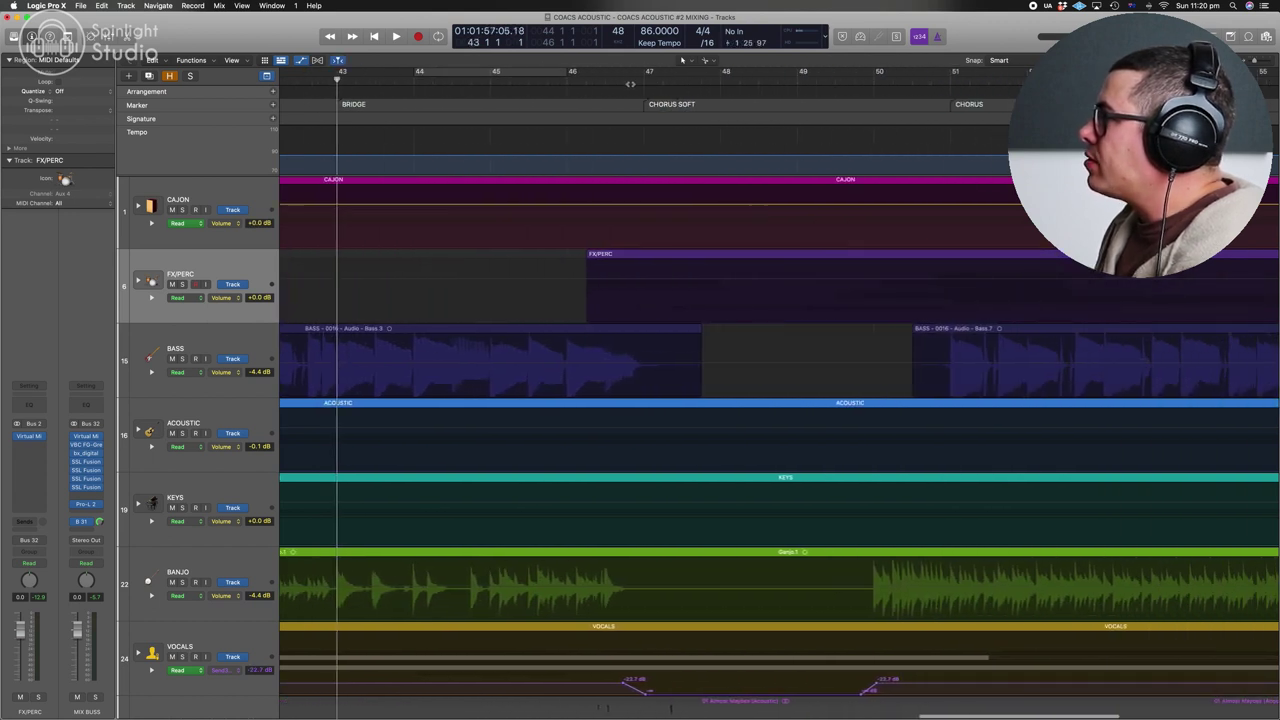
pyautogui.click(644, 84)
pyautogui.click(640, 204)
pyautogui.click(644, 204)
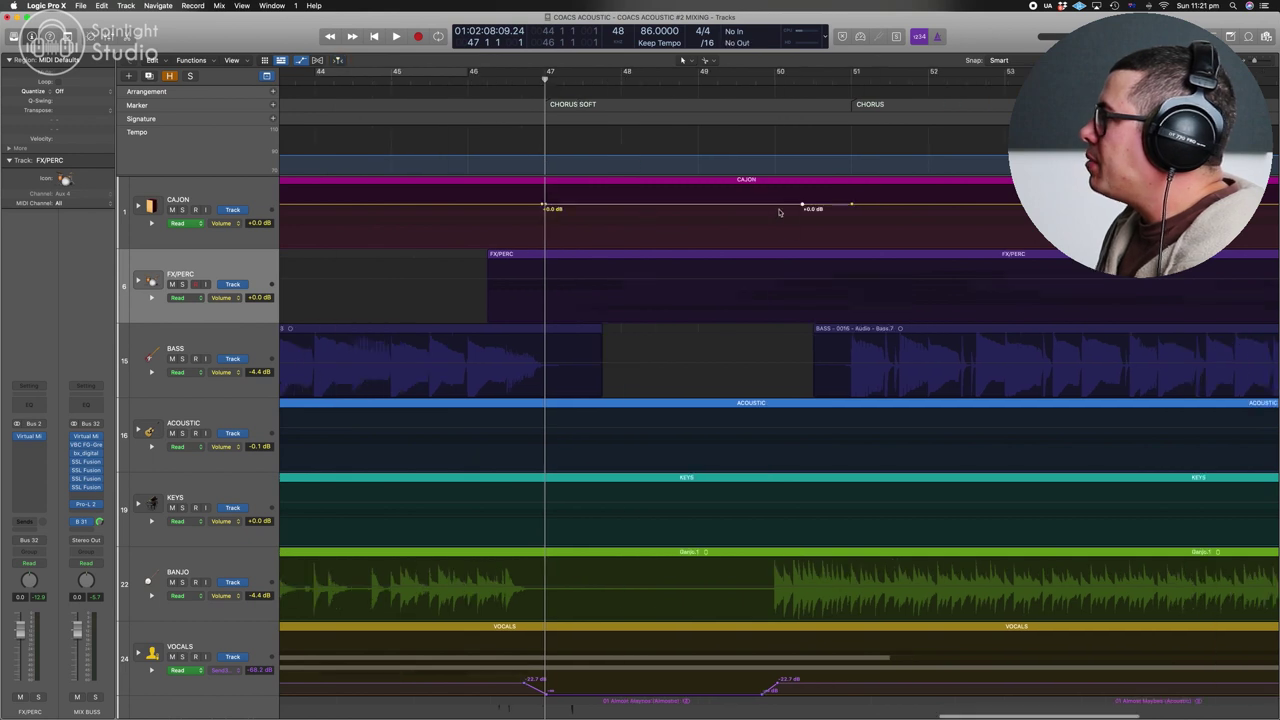
pyautogui.moveTo(779, 205); pyautogui.dragTo(779, 212)
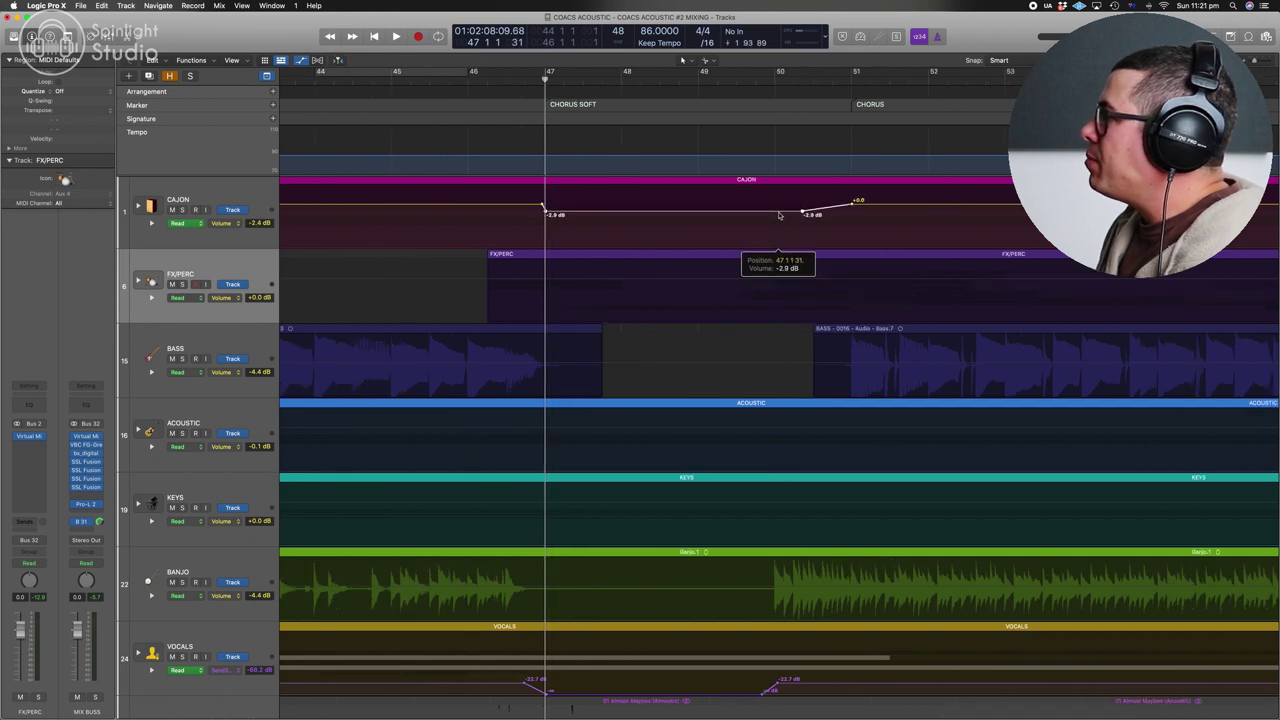
# Copy the whole CAJON volume automation curve to the FX/PERC, BASS, ACOUSTIC, KEYS, BANJO and VOCALS tracks
pyautogui.press('super+Left')
pyautogui.press('super+Left')
pyautogui.press('super+Left')
pyautogui.press('super+Left')
pyautogui.press('super+Left')
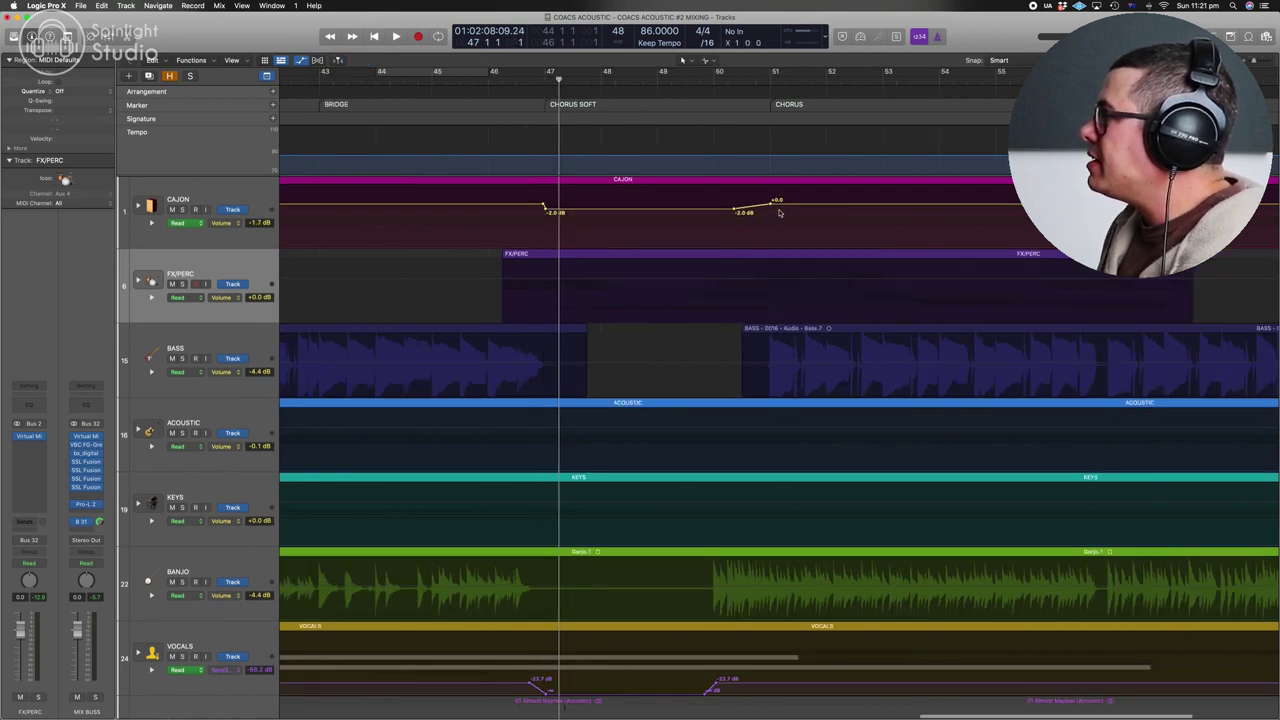
pyautogui.moveTo(1243, 232); pyautogui.dragTo(127, 238)
pyautogui.click(225, 268)
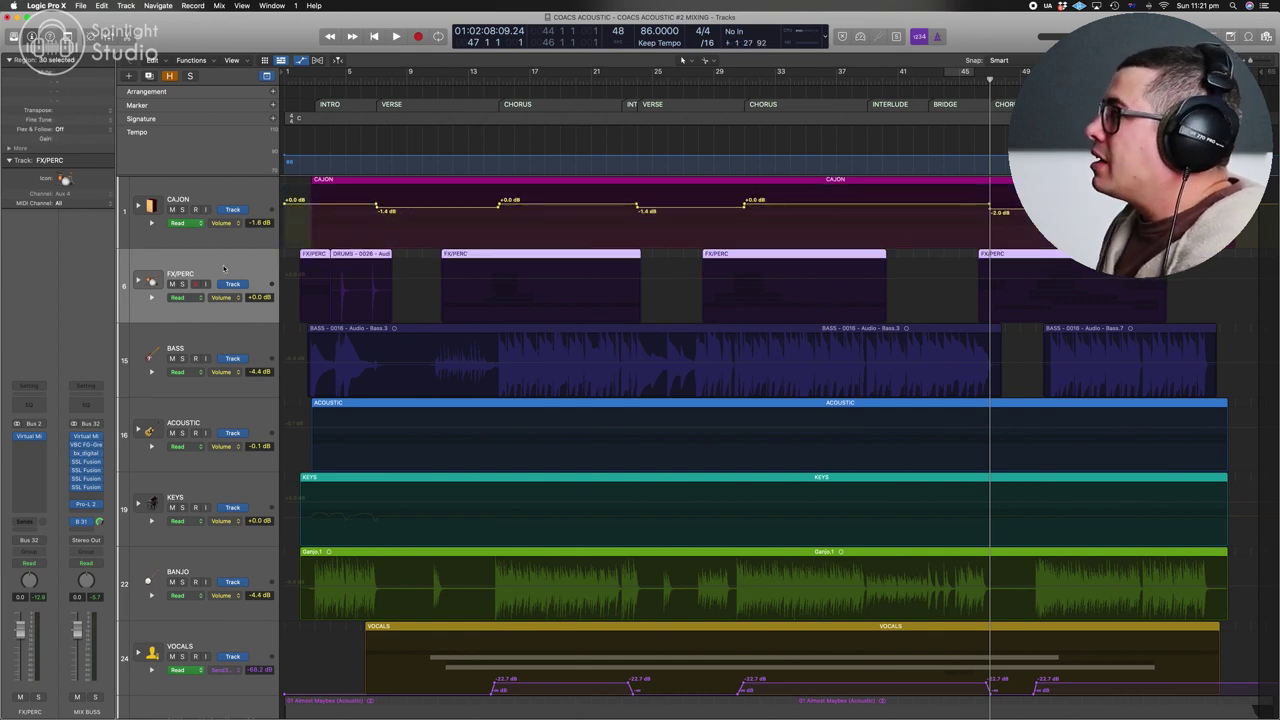
pyautogui.press('super+v')
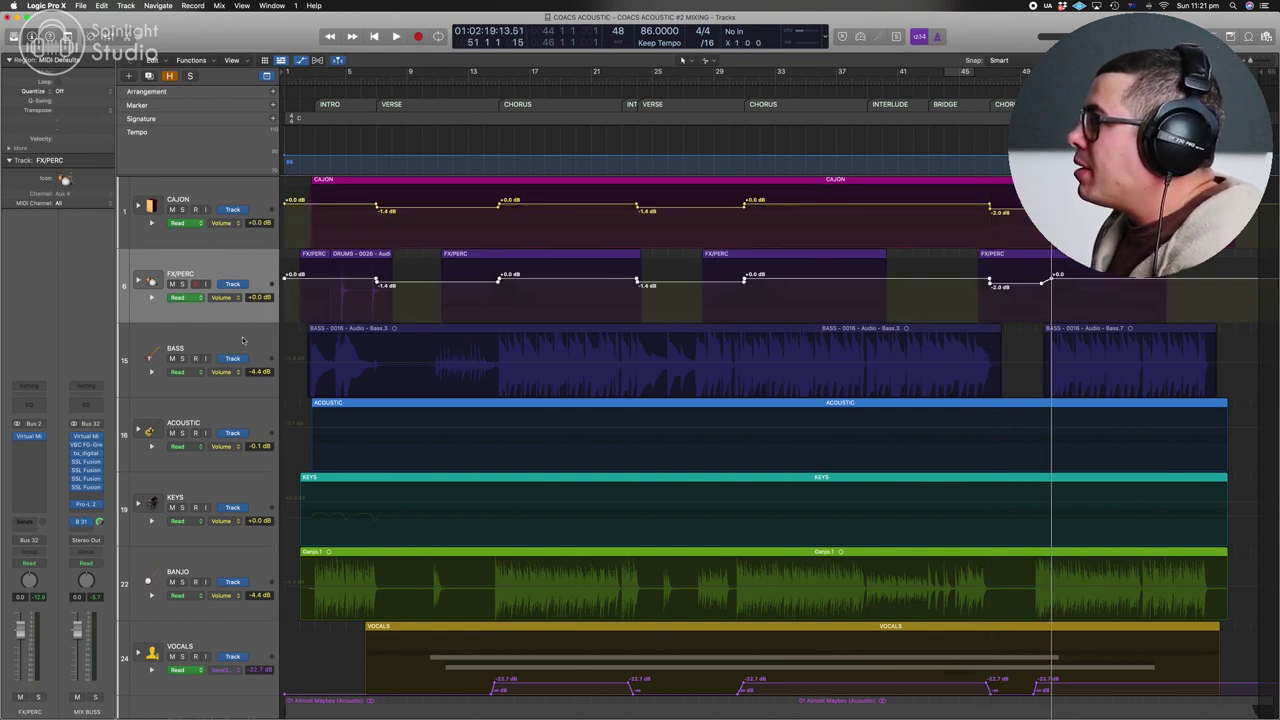
pyautogui.click(242, 340)
pyautogui.press('super+v')
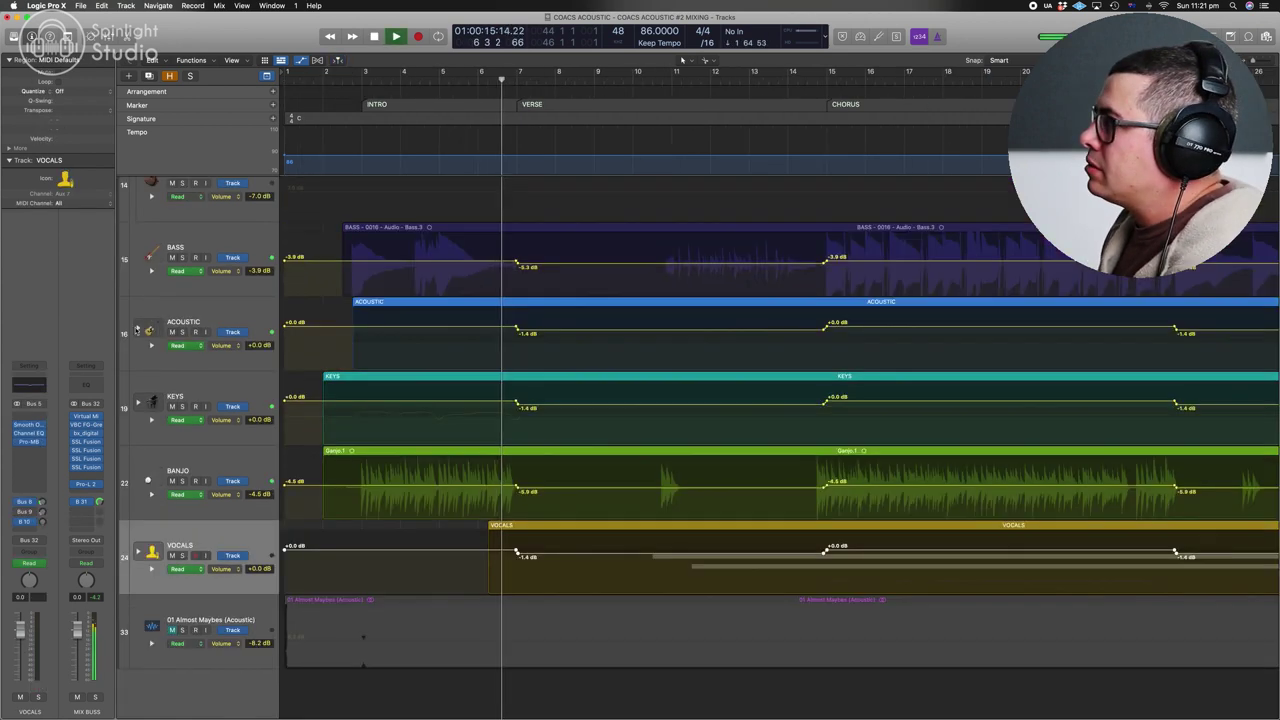
# Expand the ACOUSTIC and KEYS stacks, then lower the ACOUSTIC volume automation in the first verse to -3.1 dB and check playback
pyautogui.click(138, 330)
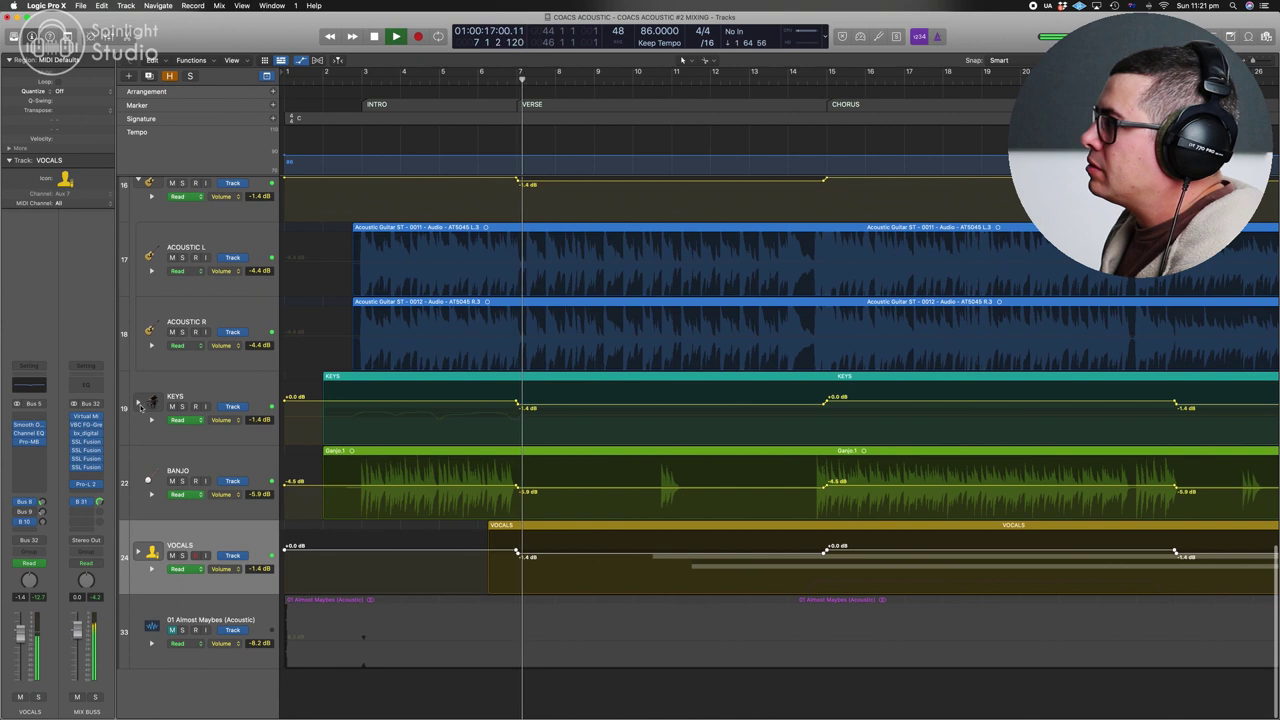
pyautogui.click(138, 401)
pyautogui.scroll(-3, 148, 422)
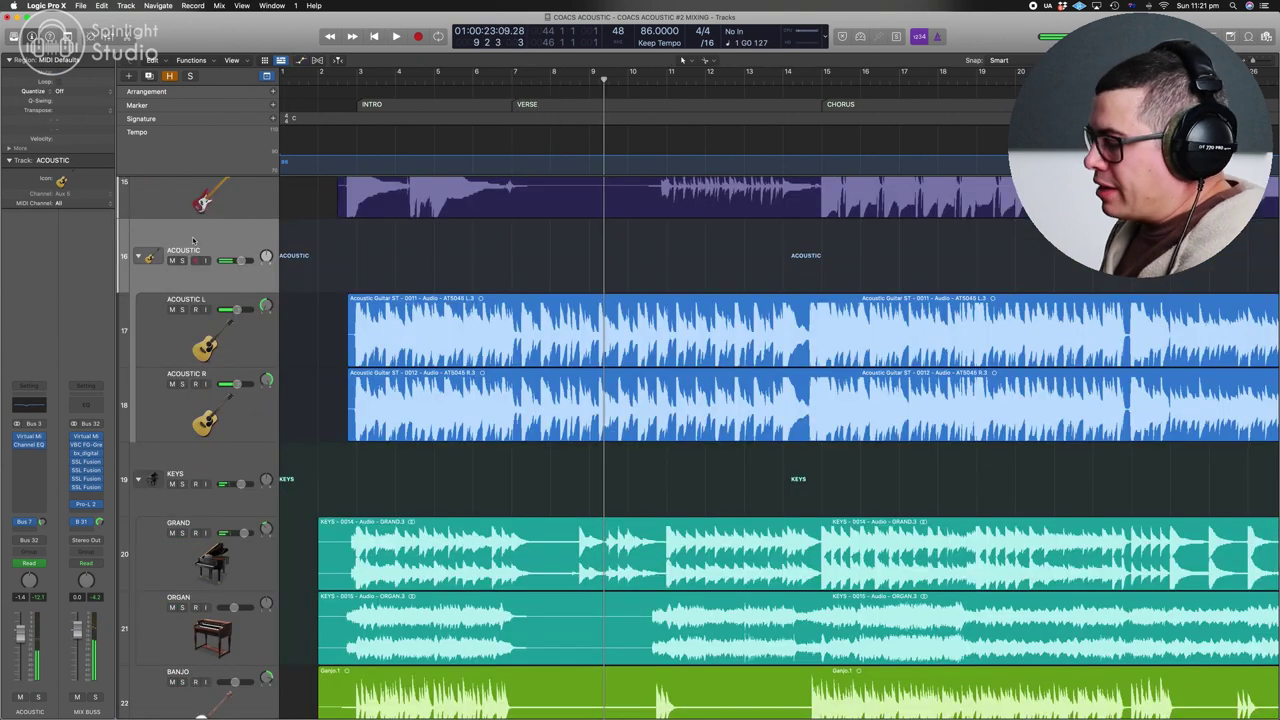
pyautogui.click(586, 302)
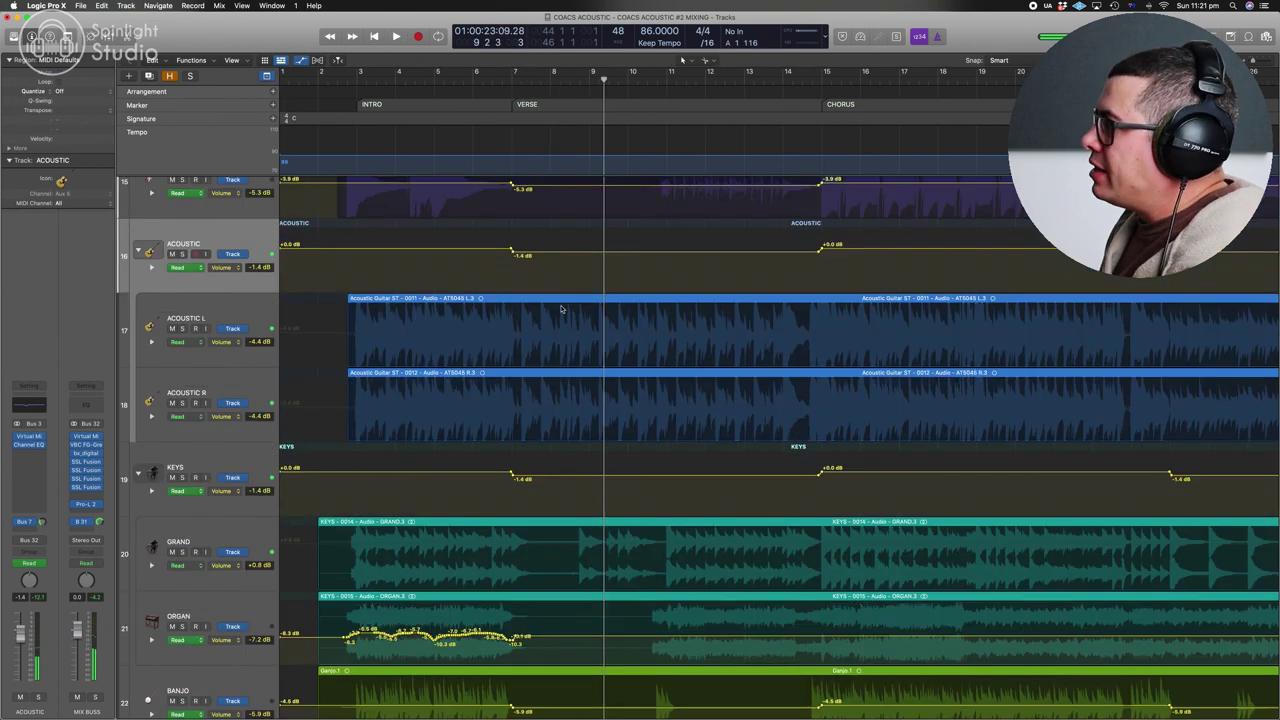
pyautogui.hotkey('ctrl', 'z')
pyautogui.moveTo(597, 357); pyautogui.dragTo(598, 363)
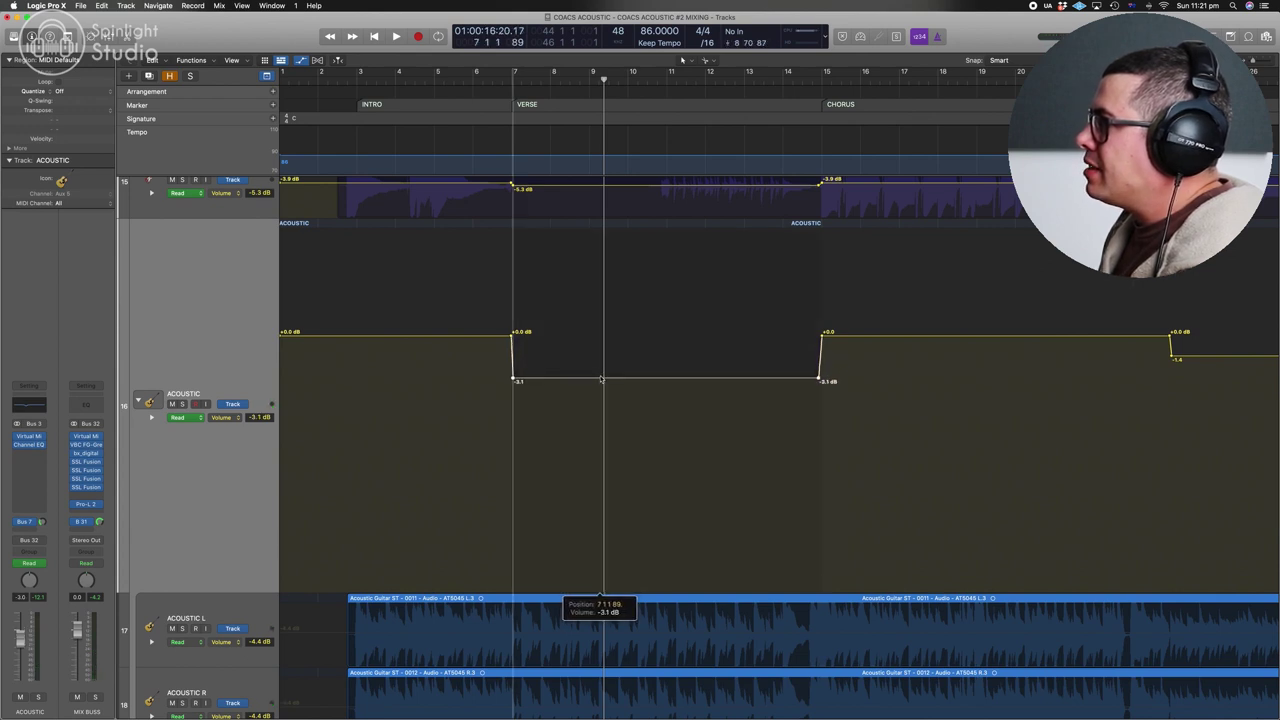
pyautogui.hotkey('ctrl', 'alt', 'z')
pyautogui.click(512, 83)
pyautogui.press('space')
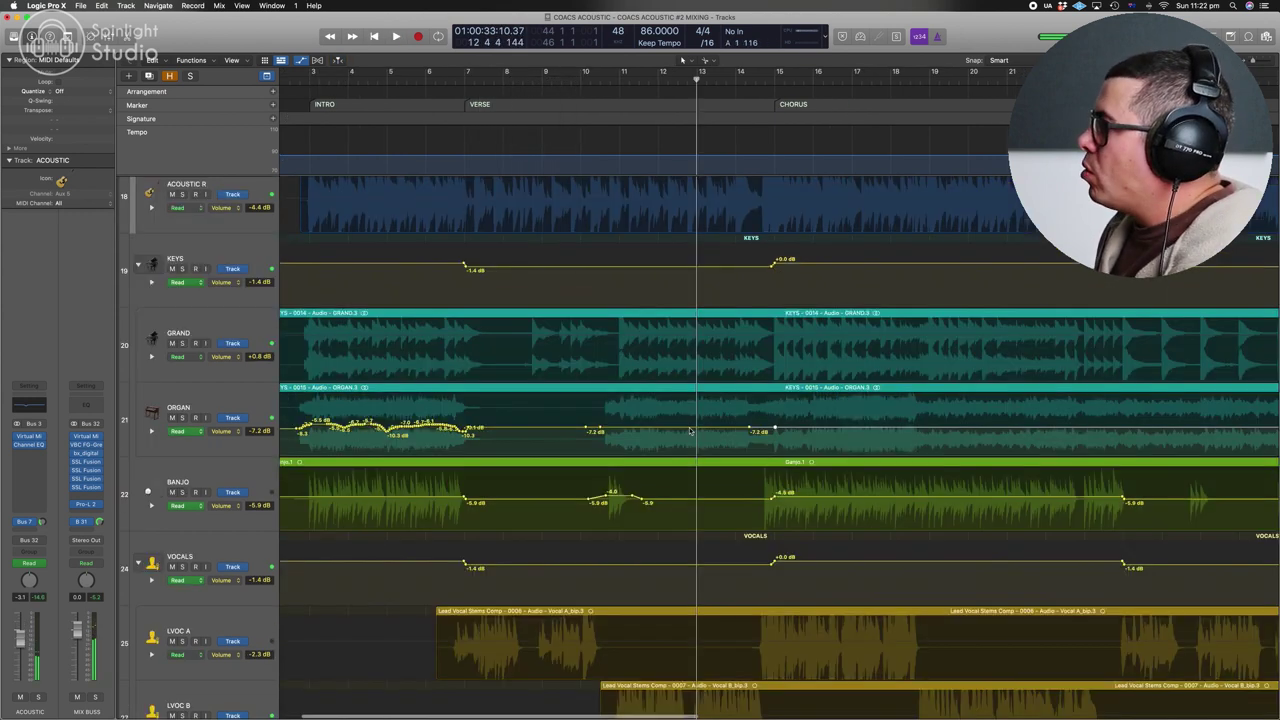
# Lower the ORGAN volume automation to -9.7 dB from about bar 10 to the chorus and check playback
pyautogui.moveTo(690, 426); pyautogui.dragTo(690, 435)
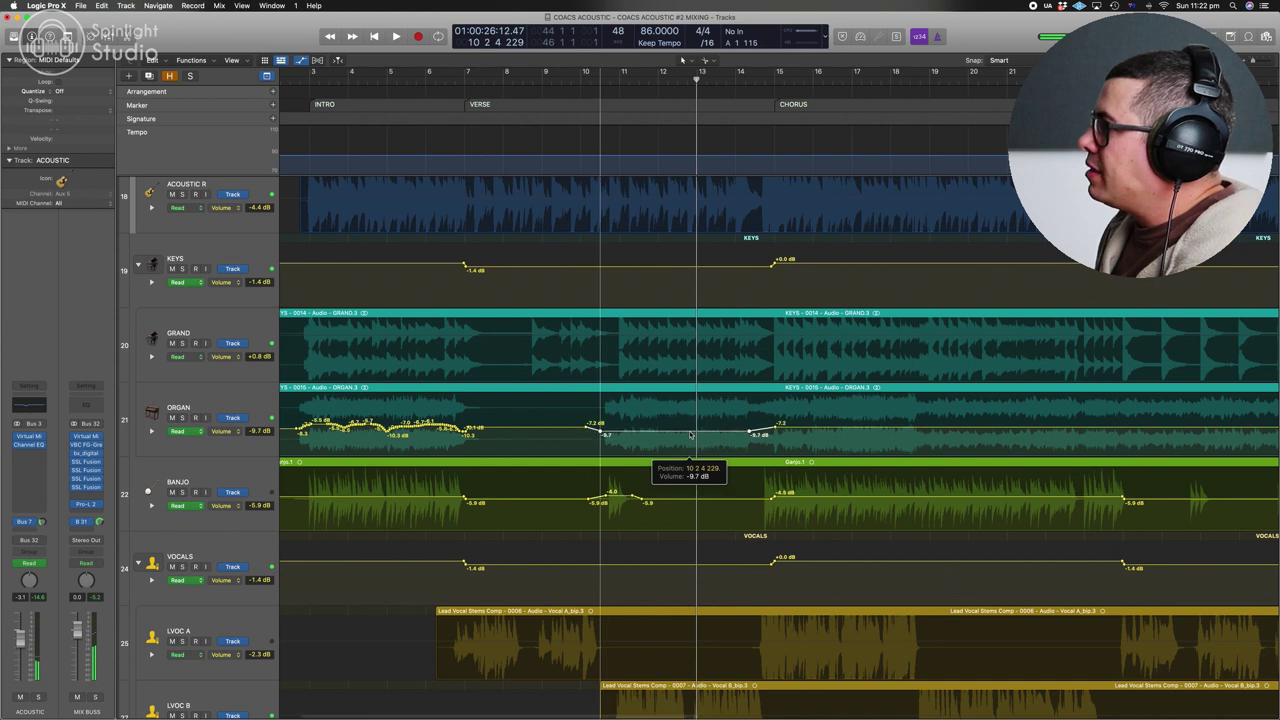
pyautogui.press('space')
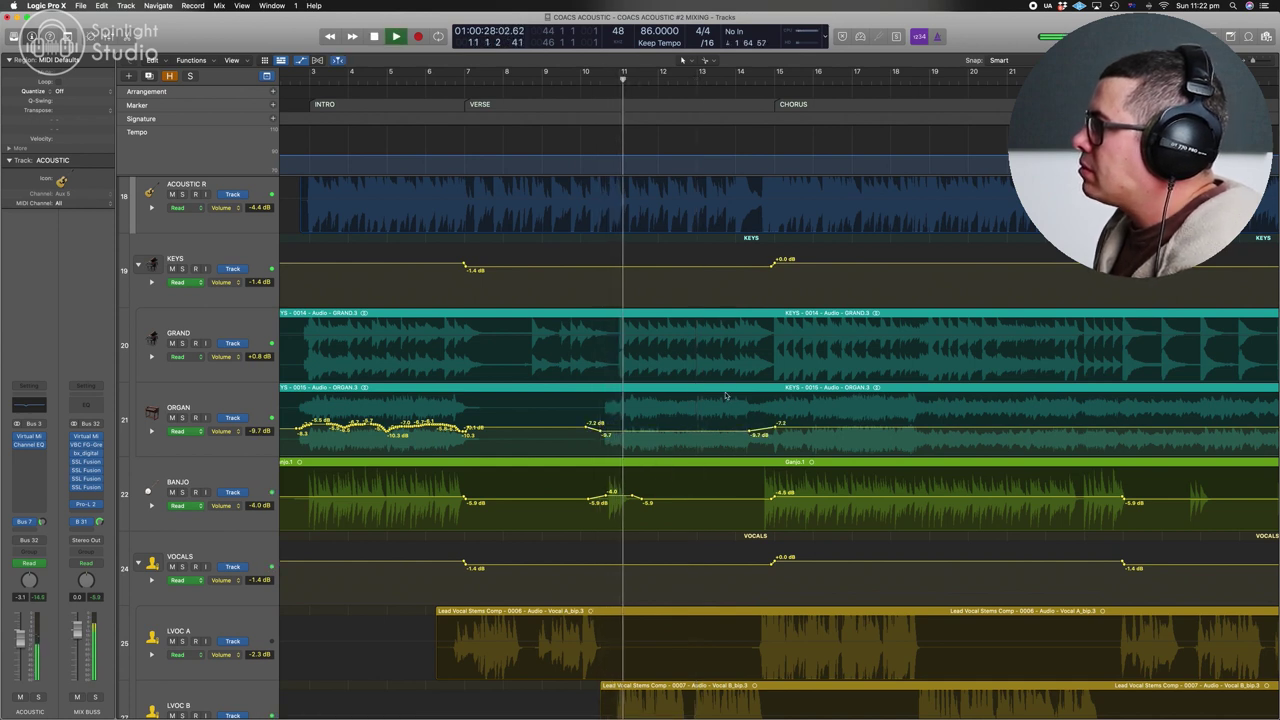
# Move the BANJO volume automation rise to -4.5 dB earlier, to the banjo entry just before the first chorus, and check the transition in playback
pyautogui.hscroll(3, 720, 410)
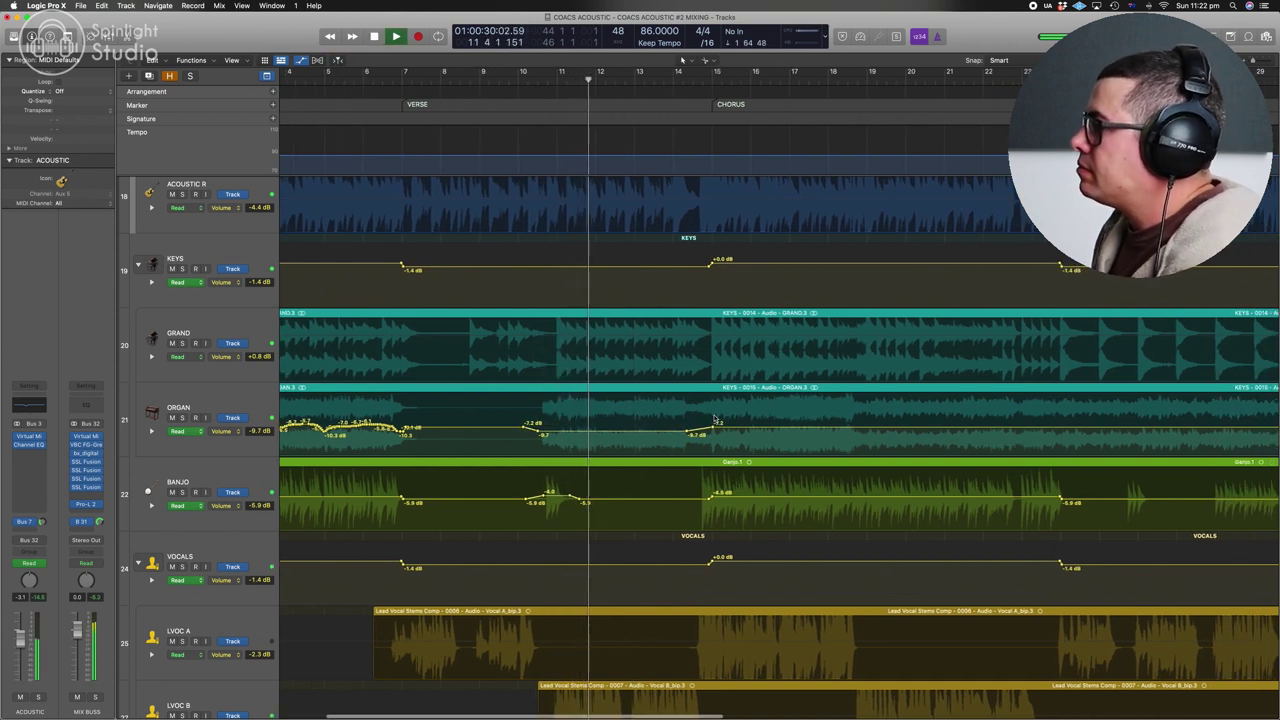
pyautogui.scroll(-5, 714, 418)
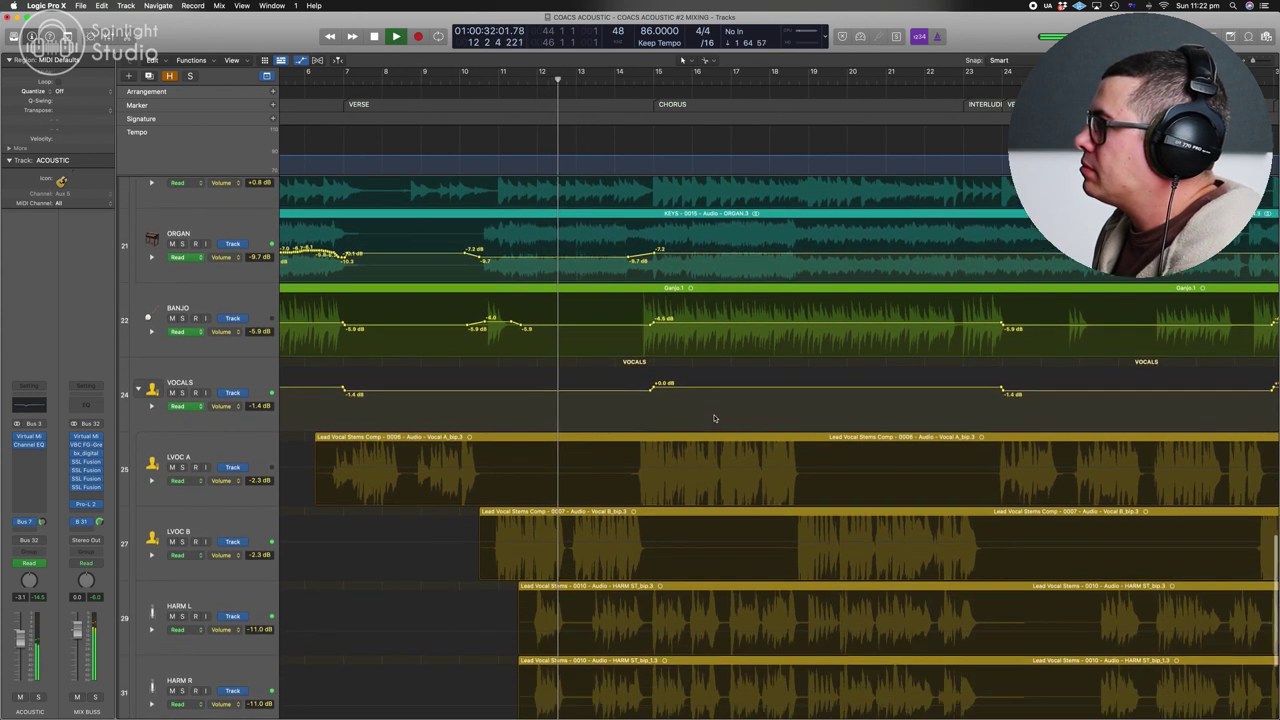
pyautogui.scroll(-2, 714, 418)
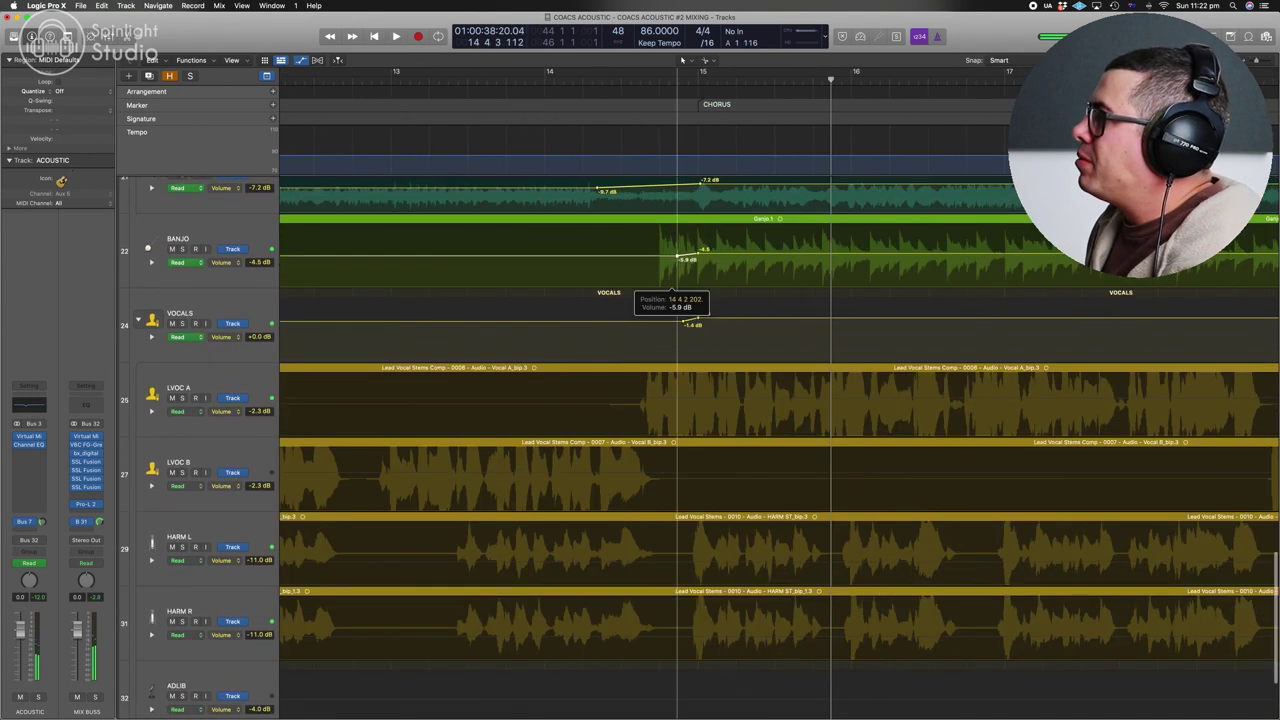
pyautogui.moveTo(686, 259); pyautogui.dragTo(656, 256)
pyautogui.click(621, 80)
pyautogui.press('space')
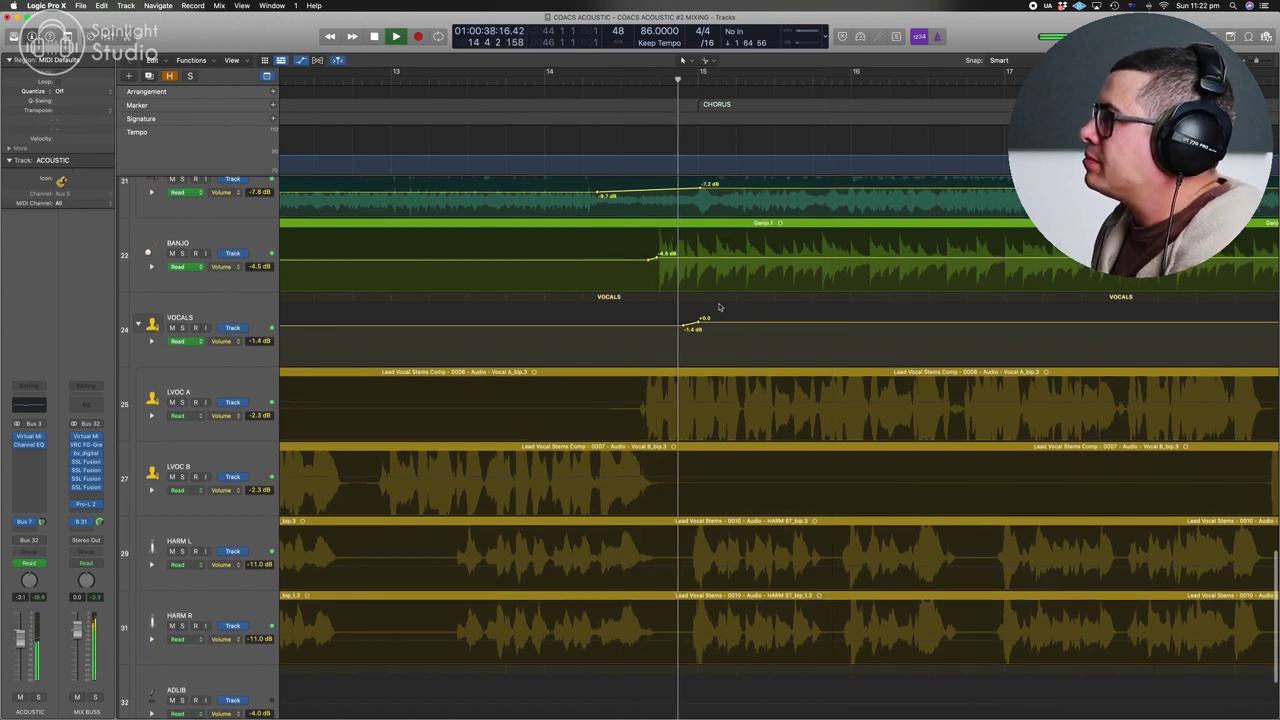
pyautogui.press('super+Left')
pyautogui.press('super+Left')
pyautogui.press('super+Left')
pyautogui.scroll(3, 719, 307)
pyautogui.hscroll(1, 719, 307)
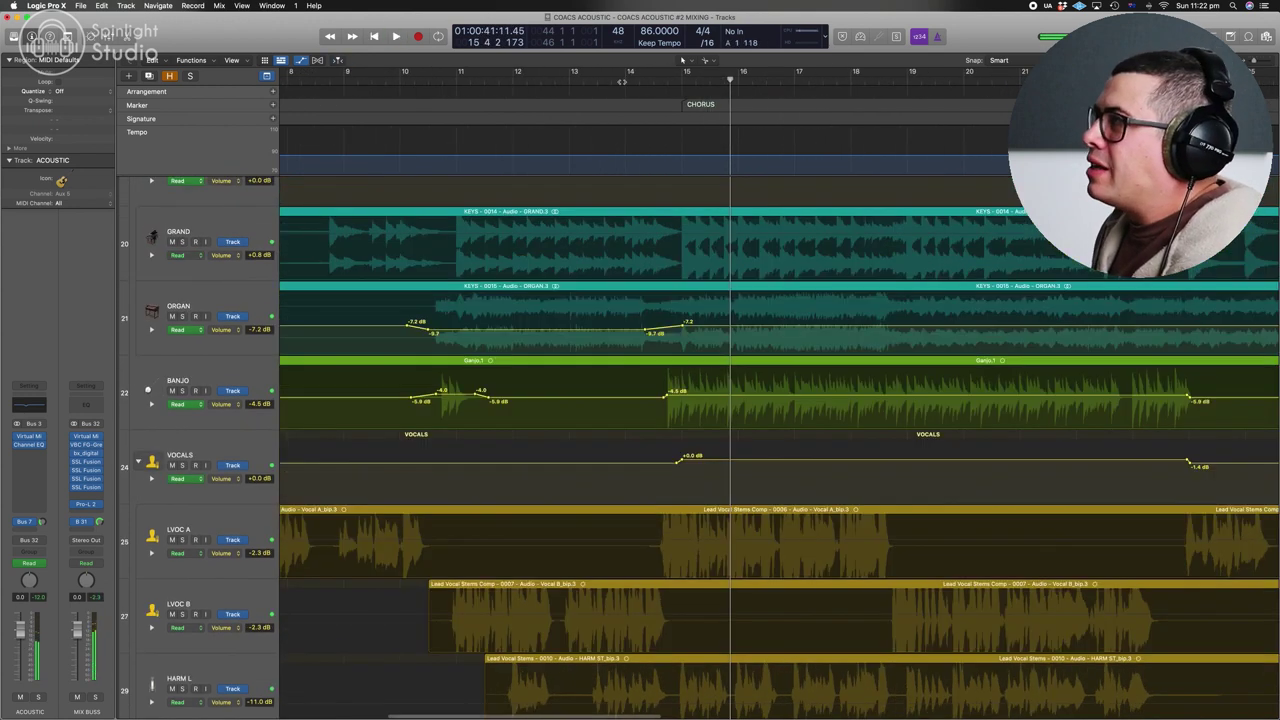
pyautogui.press('space')
pyautogui.click(612, 81)
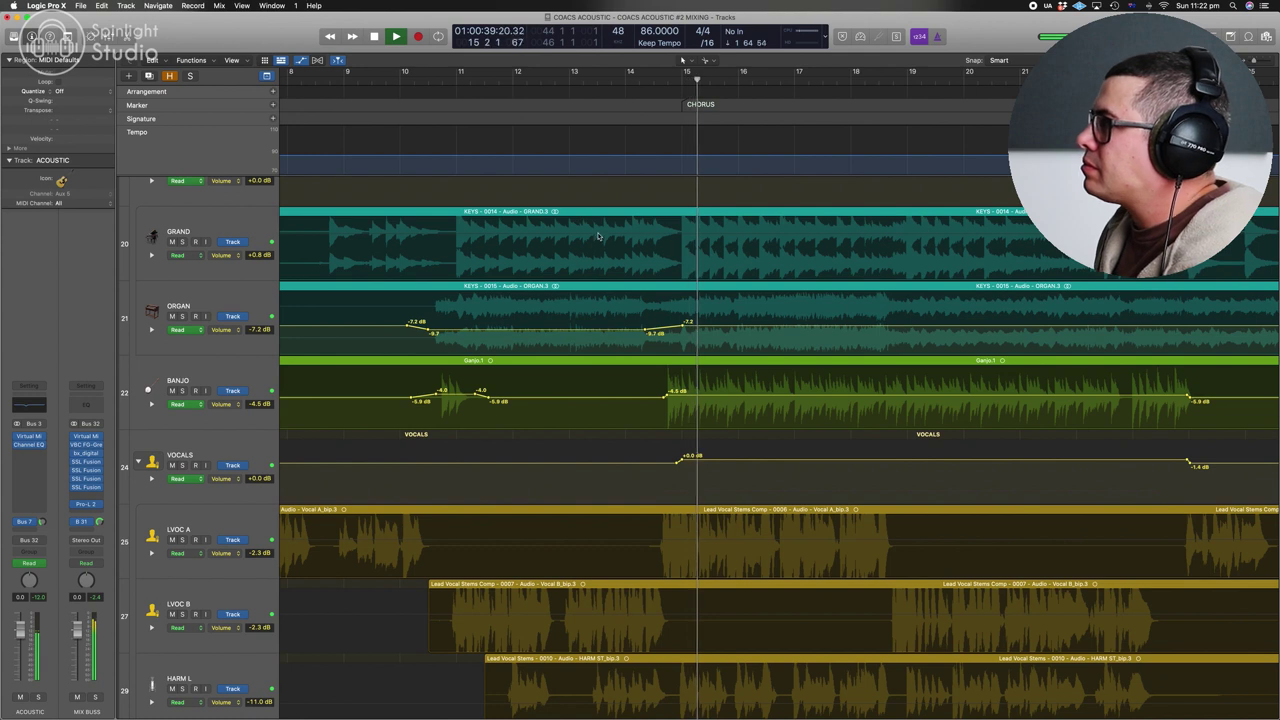
pyautogui.press('space')
# Raise the ORGAN volume automation to -3.8 dB across the interlude at bar 23 and check playback
pyautogui.scroll(3, 670, 327)
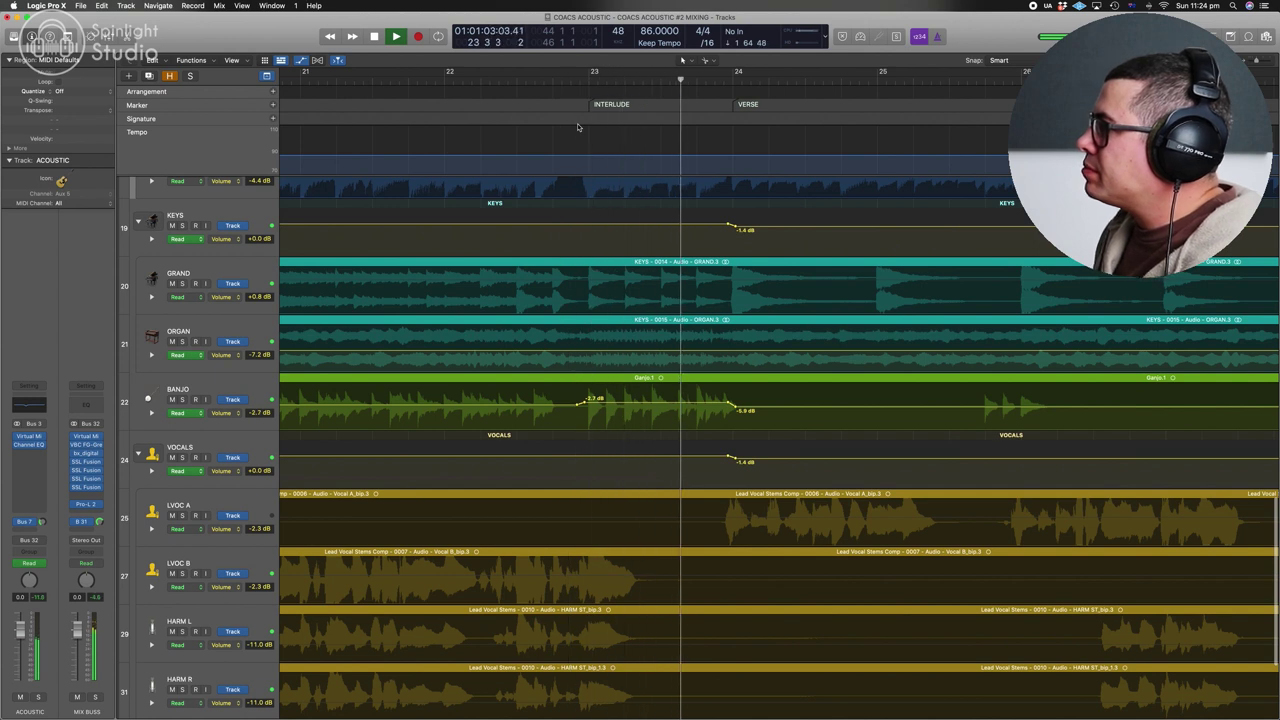
pyautogui.press('space')
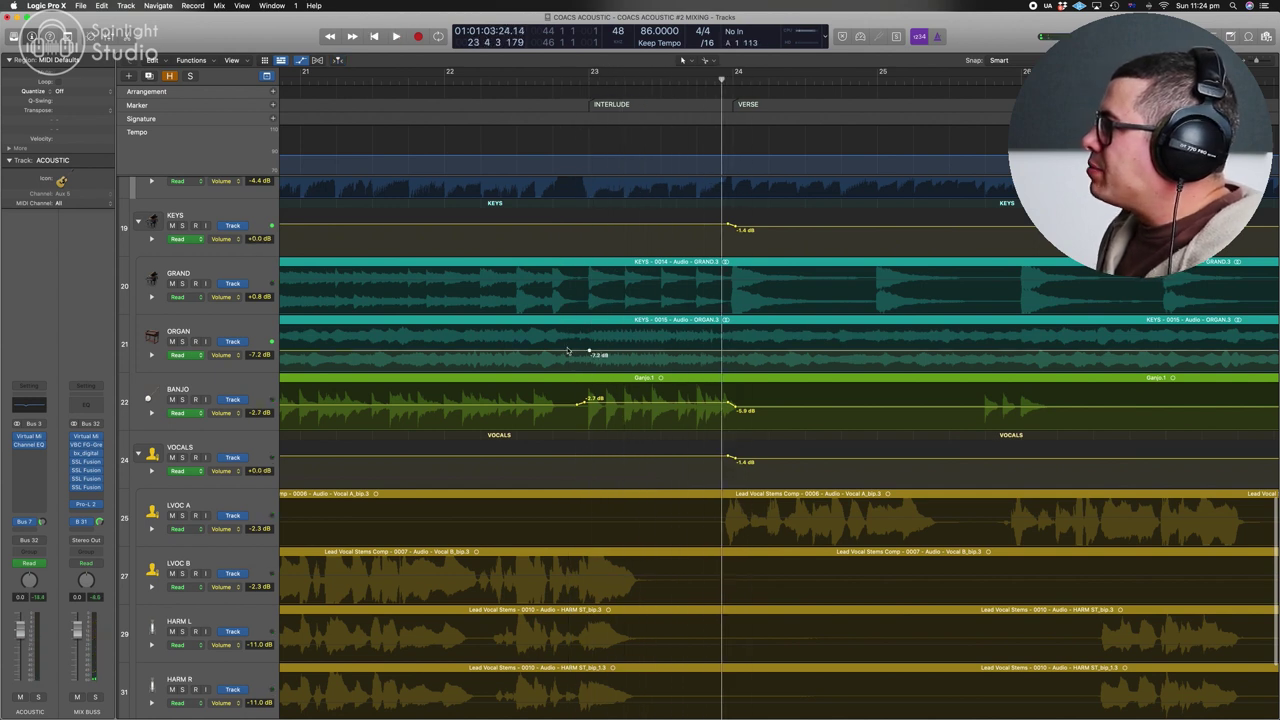
pyautogui.moveTo(709, 354); pyautogui.dragTo(709, 342)
pyautogui.press('space')
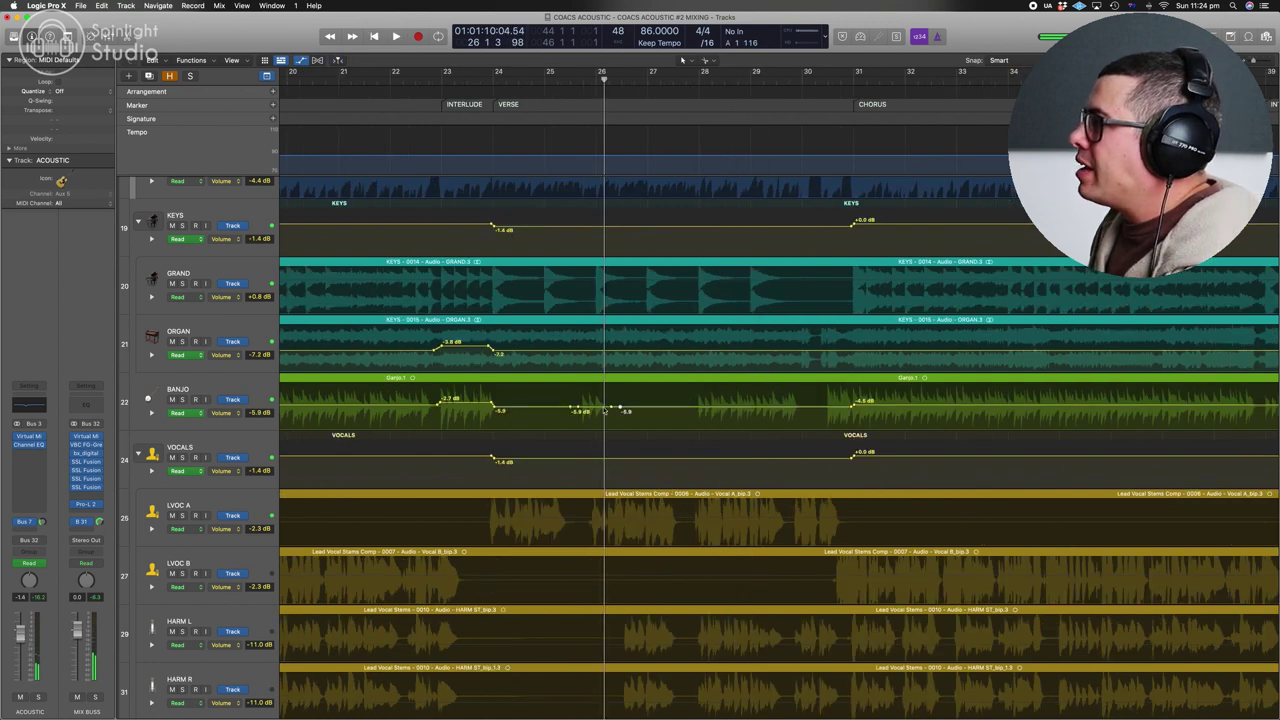
# Raise the short BANJO fill around bar 26 to -1.9 dB and lower the second verse's ORGAN volume automation to -9.0 dB
pyautogui.moveTo(600, 410); pyautogui.dragTo(600, 404)
pyautogui.click(480, 87)
pyautogui.moveTo(542, 351); pyautogui.dragTo(543, 354)
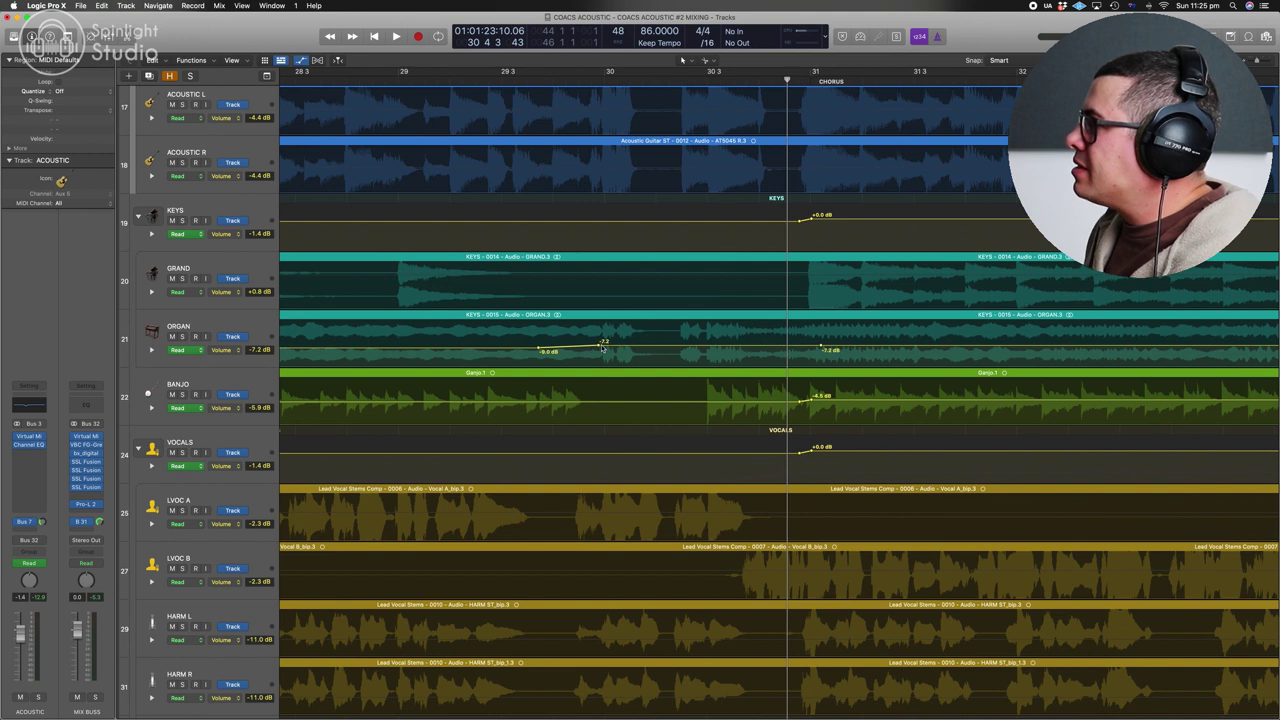
# Raise the ORGAN volume automation to -3.9 dB from bar 30 to the second chorus, curving back down to -7.2 dB
pyautogui.moveTo(603, 348); pyautogui.dragTo(620, 342)
pyautogui.press('super+z')
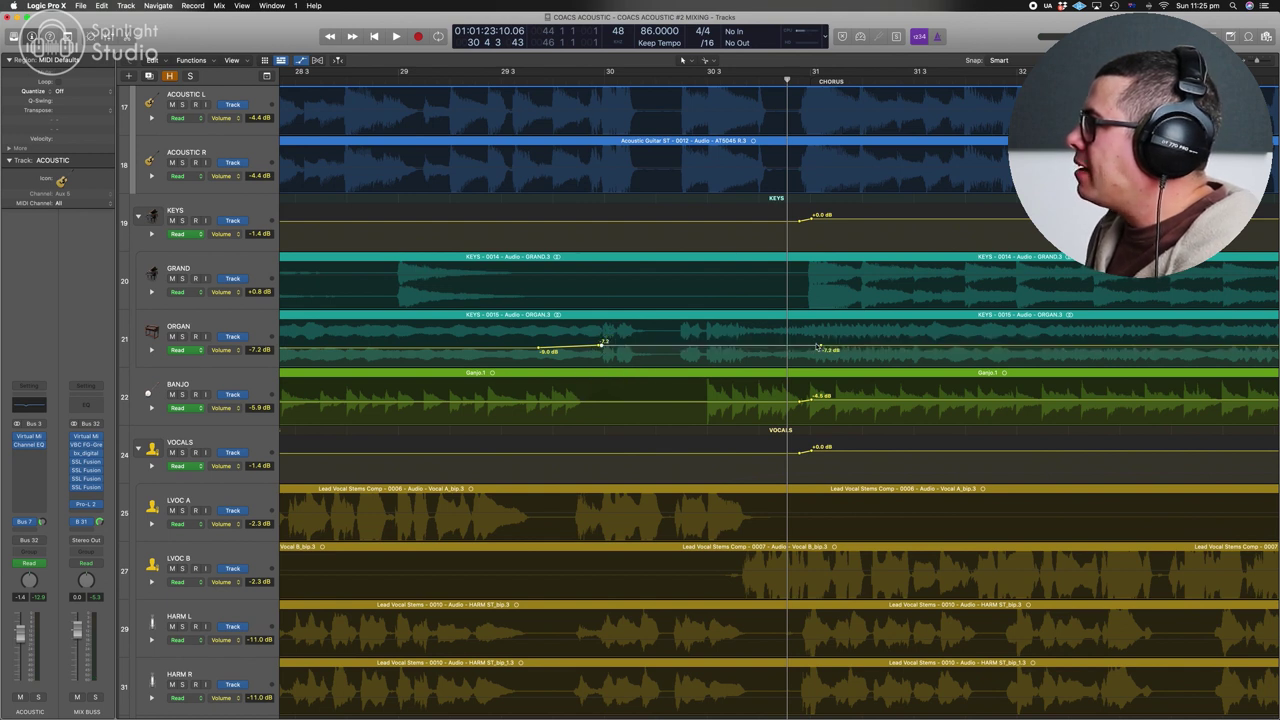
pyautogui.moveTo(829, 346); pyautogui.dragTo(854, 346)
pyautogui.moveTo(764, 346); pyautogui.dragTo(760, 337)
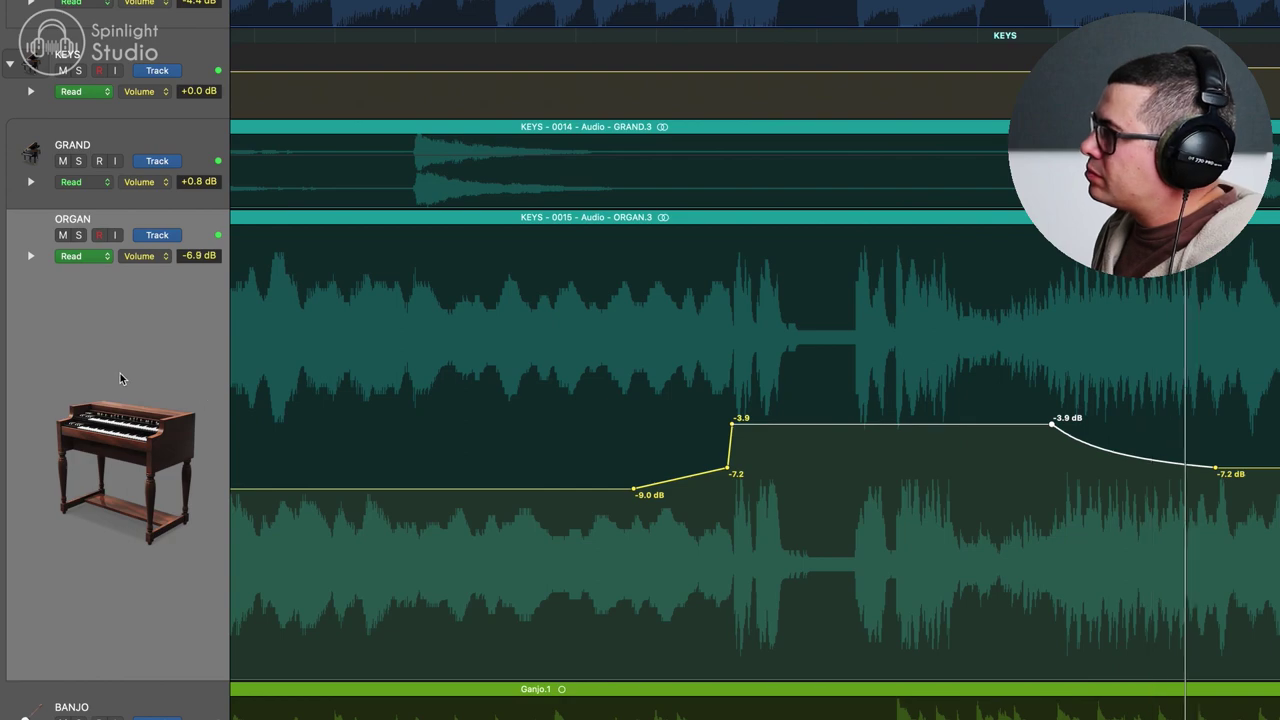
pyautogui.hotkey('ctrl', 'z')
pyautogui.press('super+Left')
pyautogui.press('super+Left')
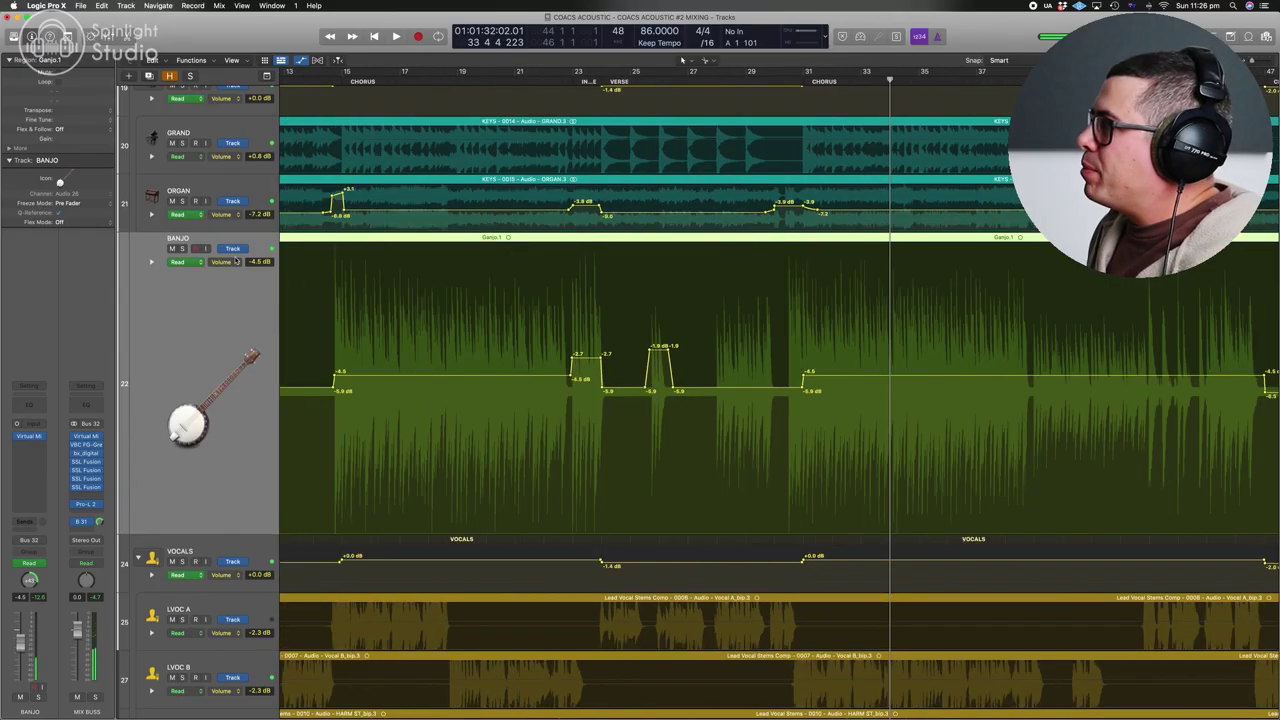
# Trim the whole BANJO volume automation down so its chorus level is -5.4 dB, checking playback between adjustments
pyautogui.moveTo(264, 264); pyautogui.dragTo(263, 270)
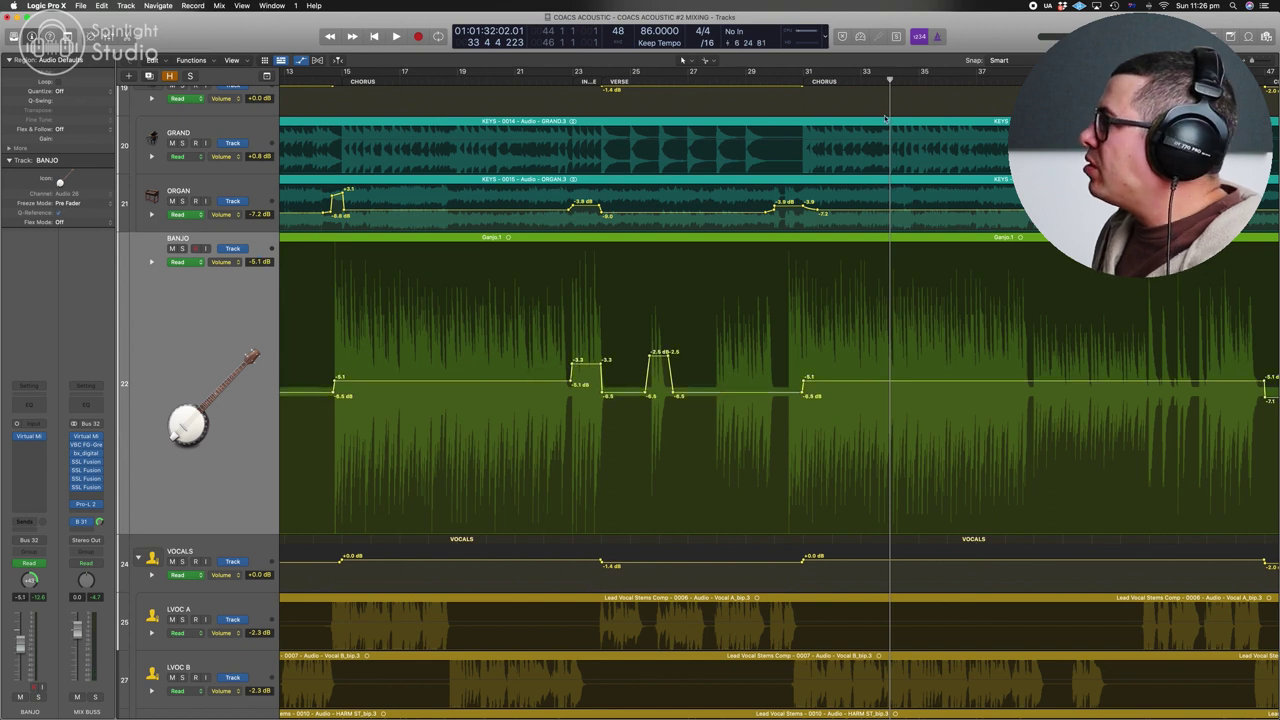
pyautogui.press('space')
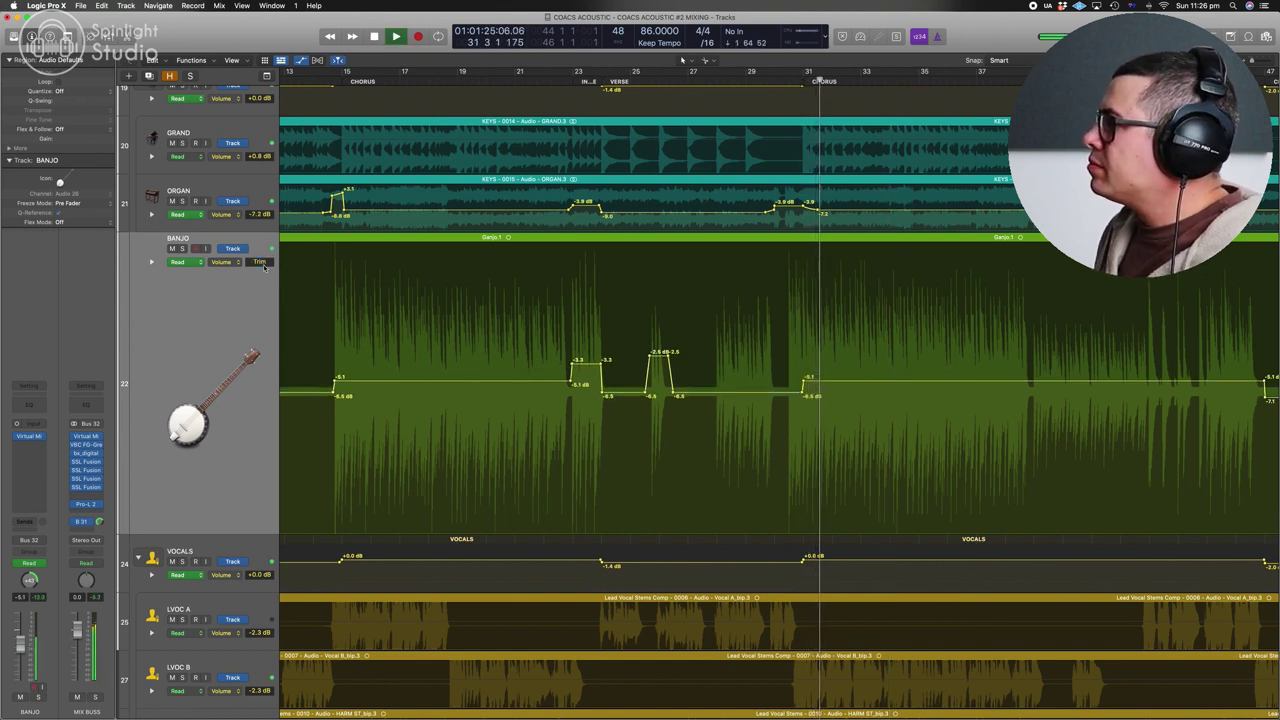
pyautogui.moveTo(260, 262); pyautogui.dragTo(262, 268)
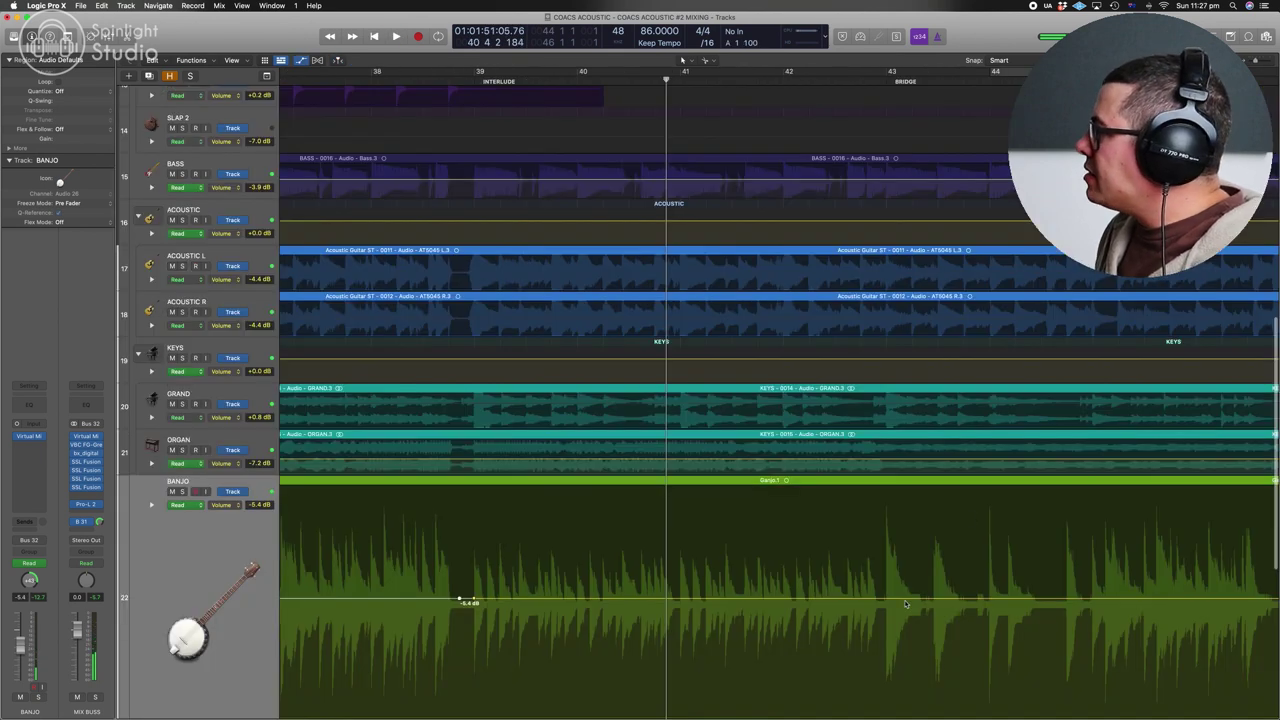
# Raise the BANJO volume automation to -1.2 dB between bars 39 and 43, from the interlude to the bridge, while checking playback
pyautogui.moveTo(865, 602); pyautogui.dragTo(866, 577)
pyautogui.press('space')
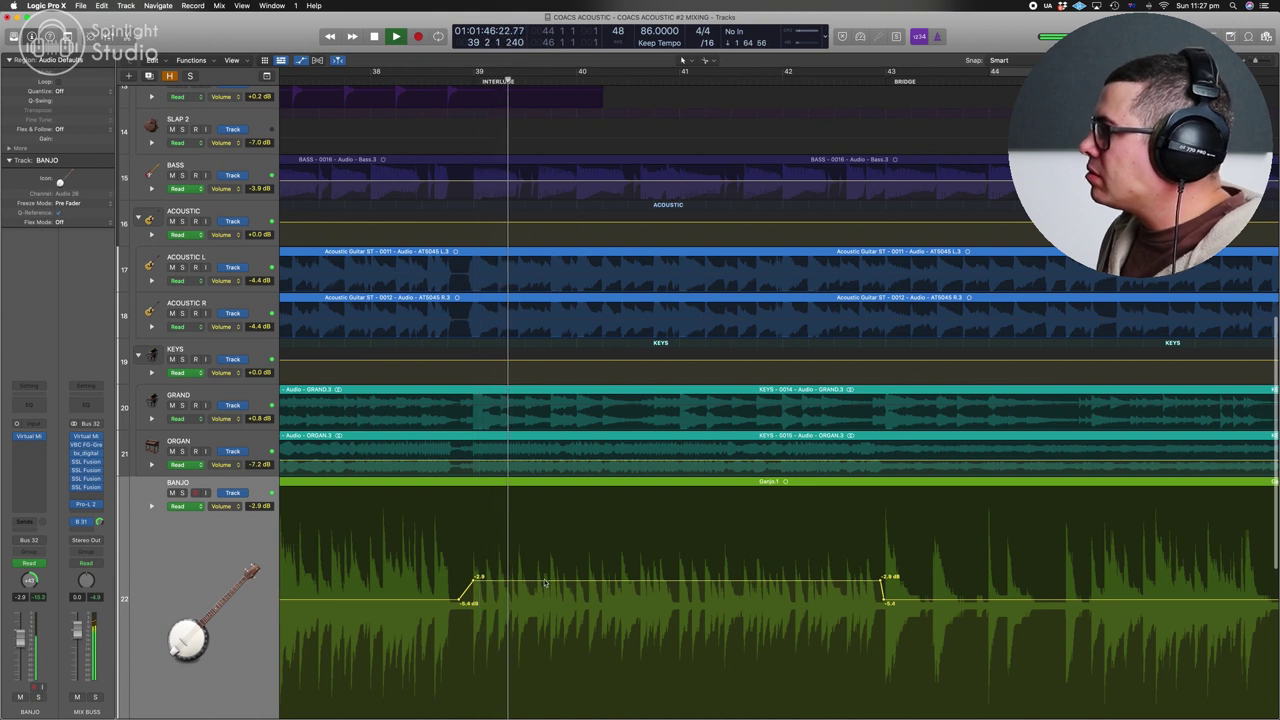
pyautogui.moveTo(545, 584); pyautogui.dragTo(546, 577)
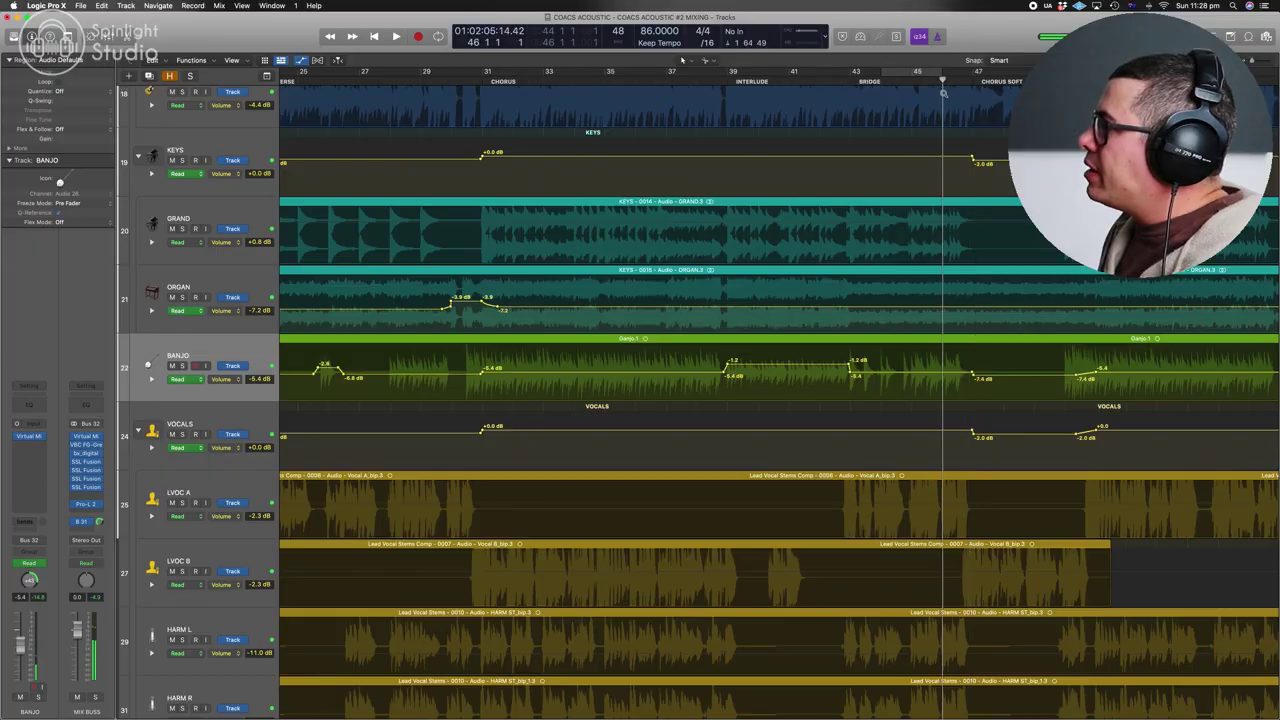
# Automate the VOCALS bus sends in Touch mode during playback and raise the send level between vocal phrases in the final chorus
pyautogui.moveTo(943, 95); pyautogui.dragTo(943, 125)
pyautogui.click(194, 447)
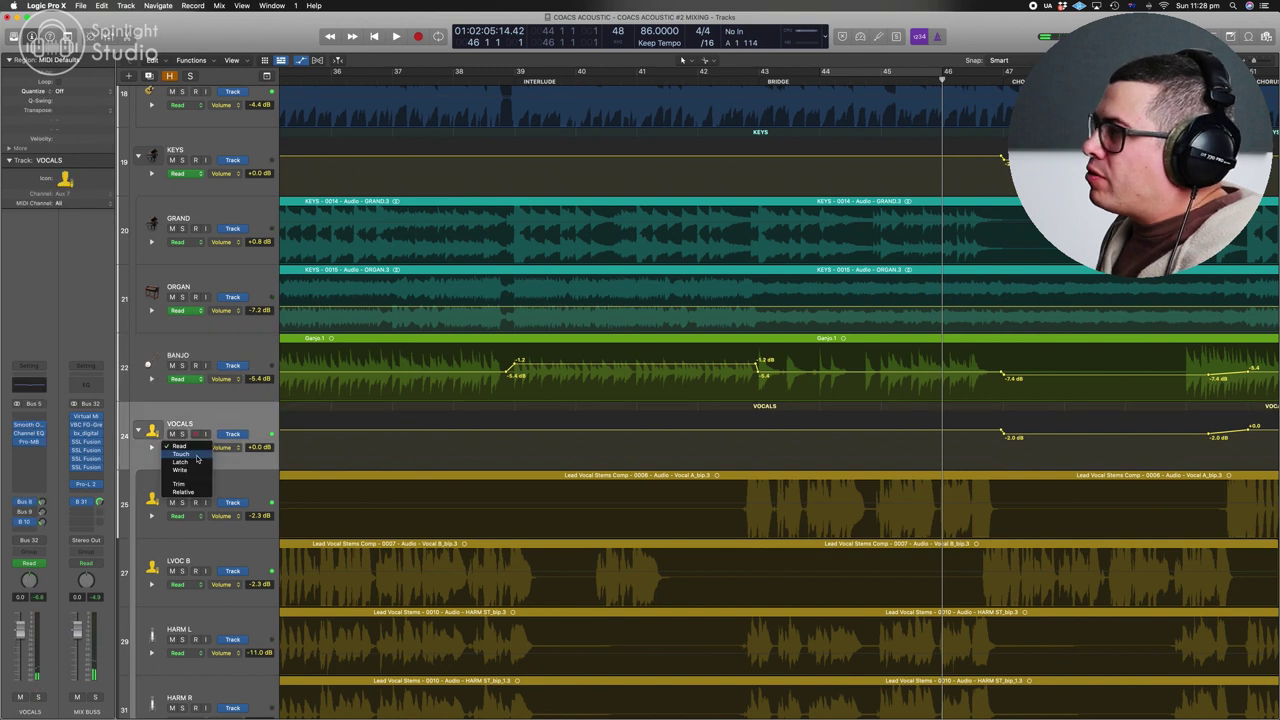
pyautogui.click(22, 513)
pyautogui.press('space')
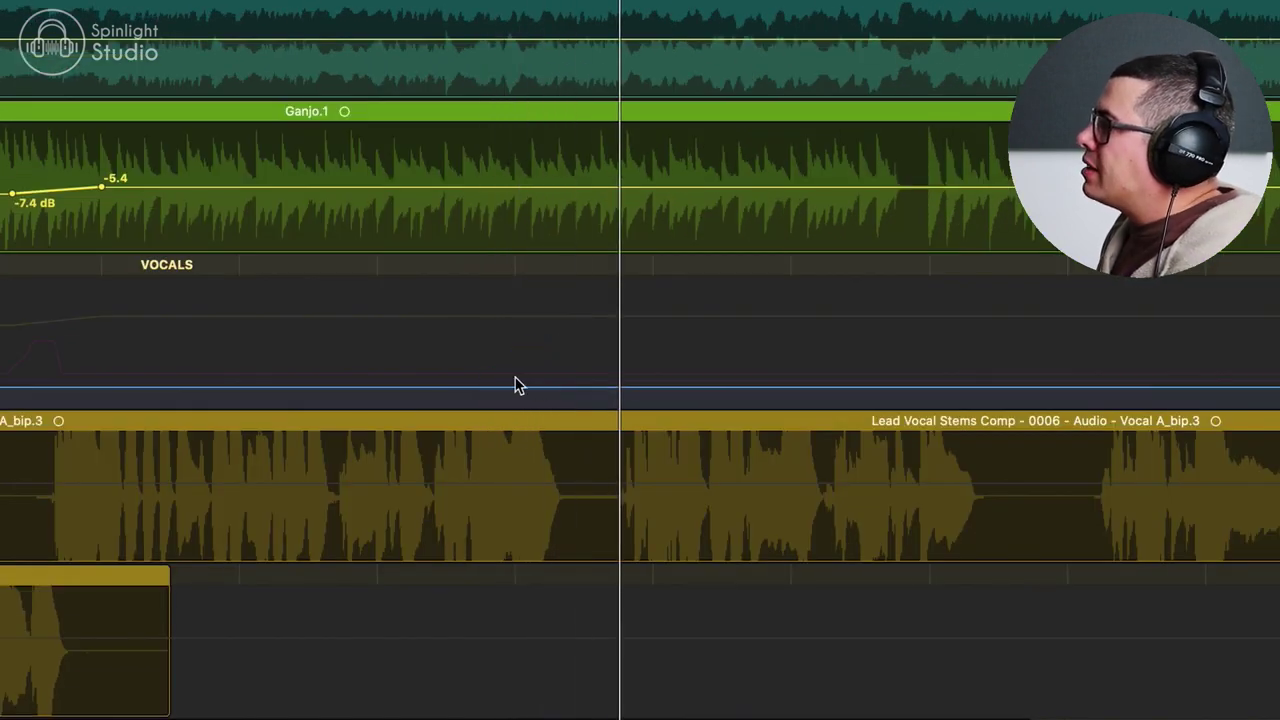
pyautogui.moveTo(540, 388); pyautogui.dragTo(543, 370)
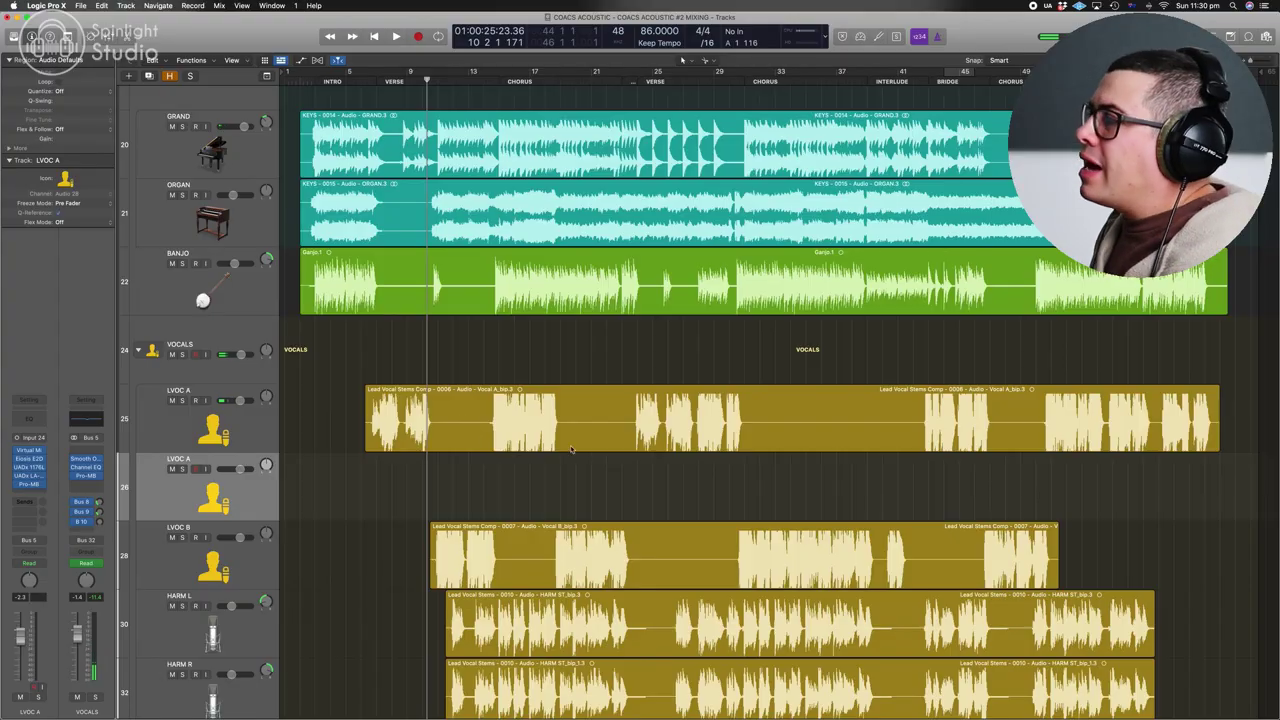
# Split the LVOC A region at bars 11 and 23 and move the first chorus section to the second LVOC A track
pyautogui.click(437, 428)
pyautogui.keyDown('super'); pyautogui.click(621, 437); pyautogui.keyUp('super')
pyautogui.moveTo(591, 436); pyautogui.dragTo(591, 508)
# Split the LVOC A region just before bar 28 and move everything after the cut to the second LVOC A track
pyautogui.press('super+Right')
pyautogui.press('super+Right')
pyautogui.press('super+Right')
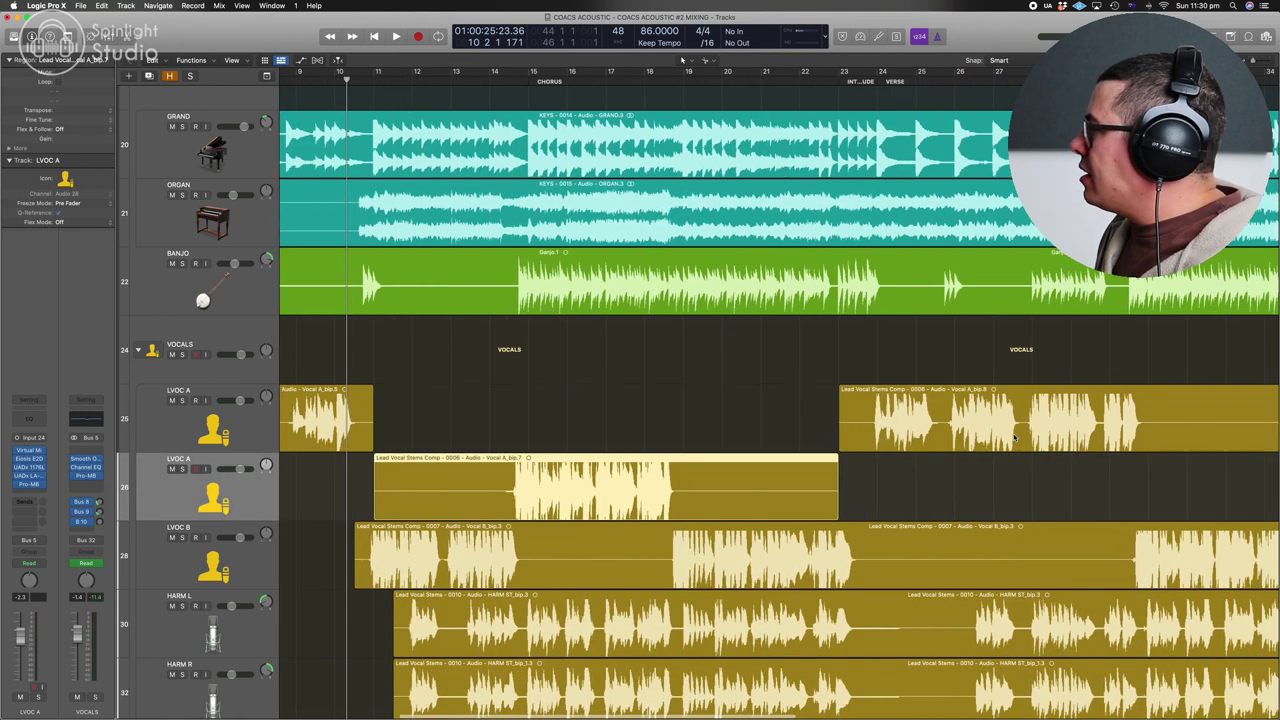
pyautogui.keyDown('super'); pyautogui.click(1027, 442); pyautogui.keyUp('super')
pyautogui.hscroll(6, 975, 450)
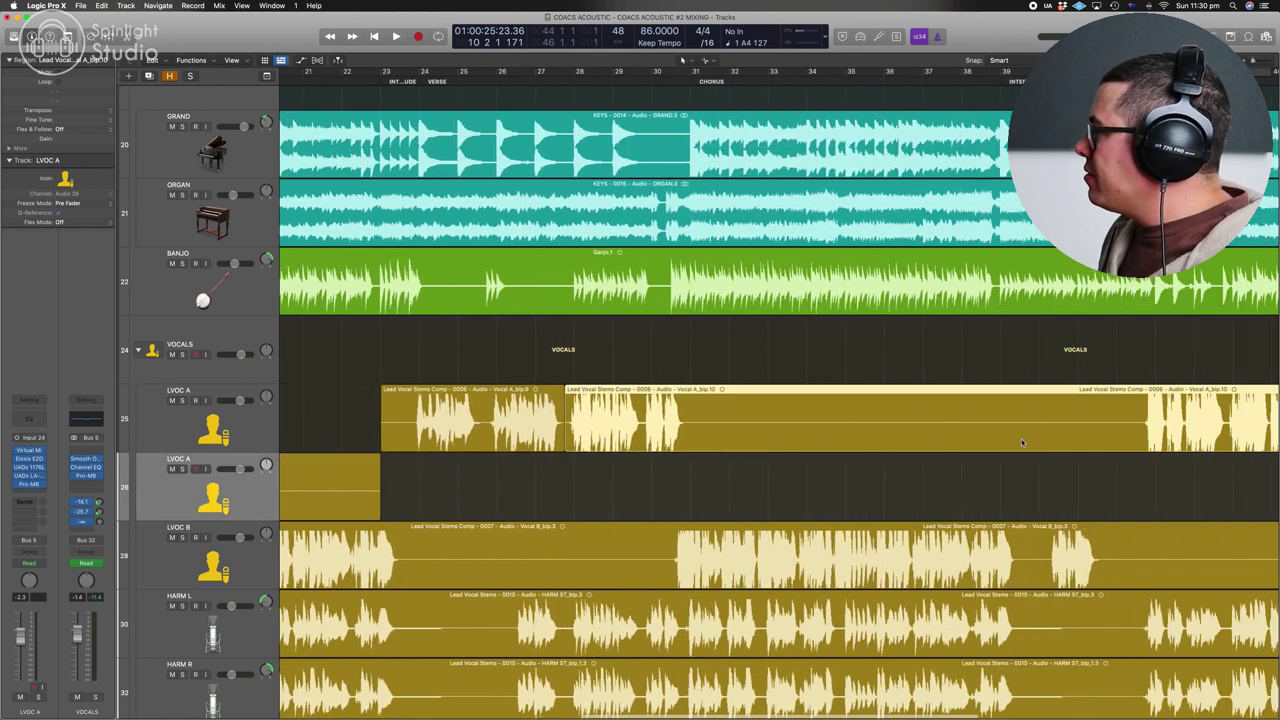
pyautogui.press('super+Left')
pyautogui.press('super+Left')
pyautogui.moveTo(736, 452); pyautogui.dragTo(738, 521)
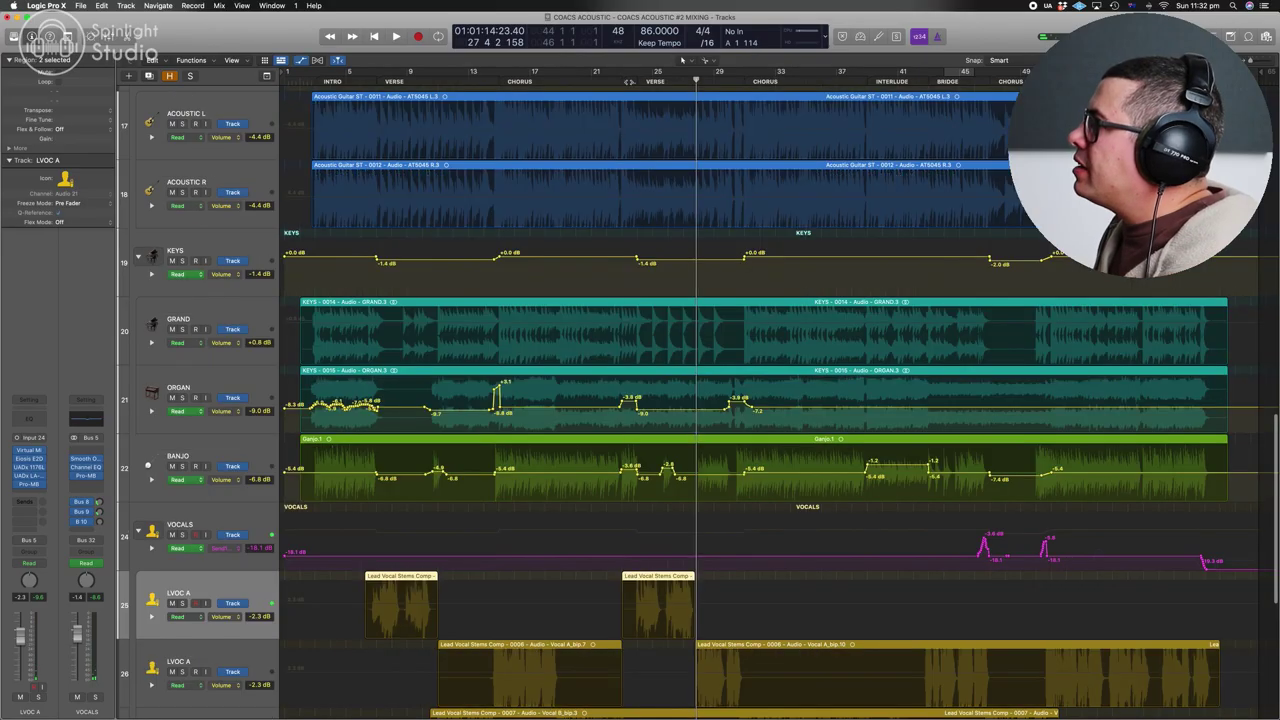
# Set the ACOUSTIC volume automation to -2.8 dB in the second verse, rising to -1.0 dB just before bar 30, and check playback
pyautogui.moveTo(629, 82); pyautogui.dragTo(628, 259)
pyautogui.click(206, 247)
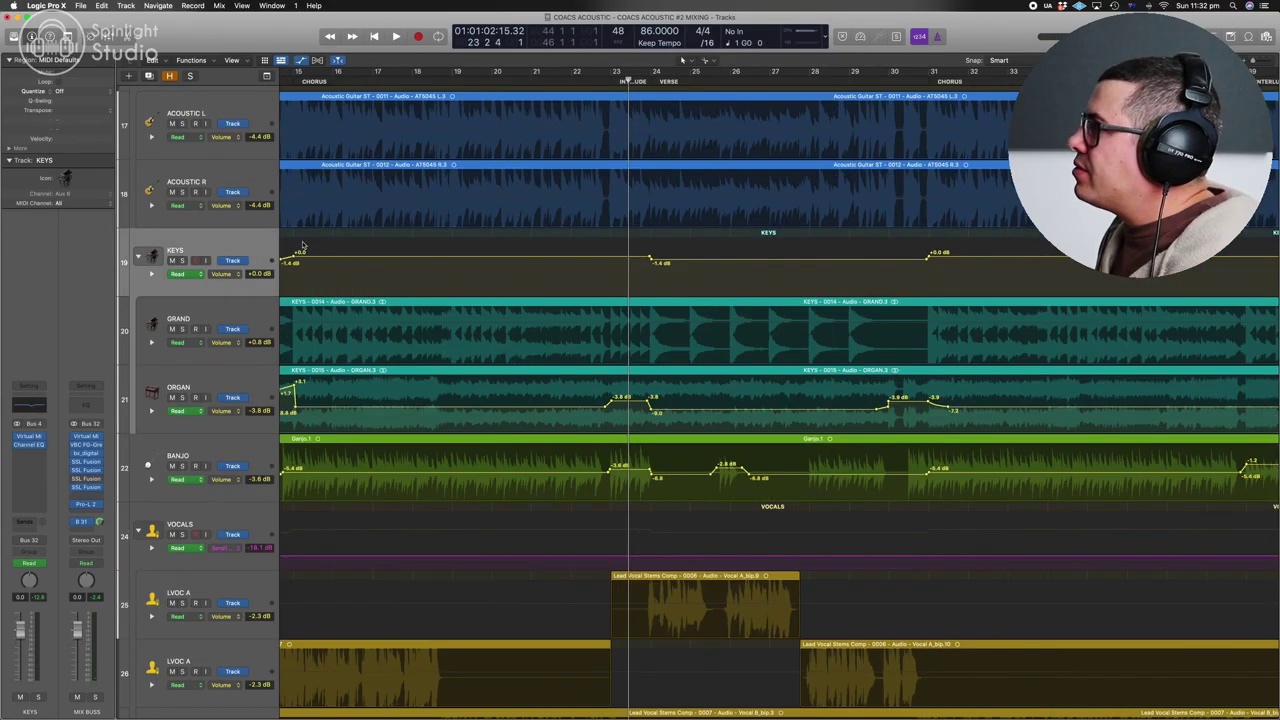
pyautogui.scroll(5, 396, 262)
pyautogui.moveTo(691, 475); pyautogui.dragTo(691, 472)
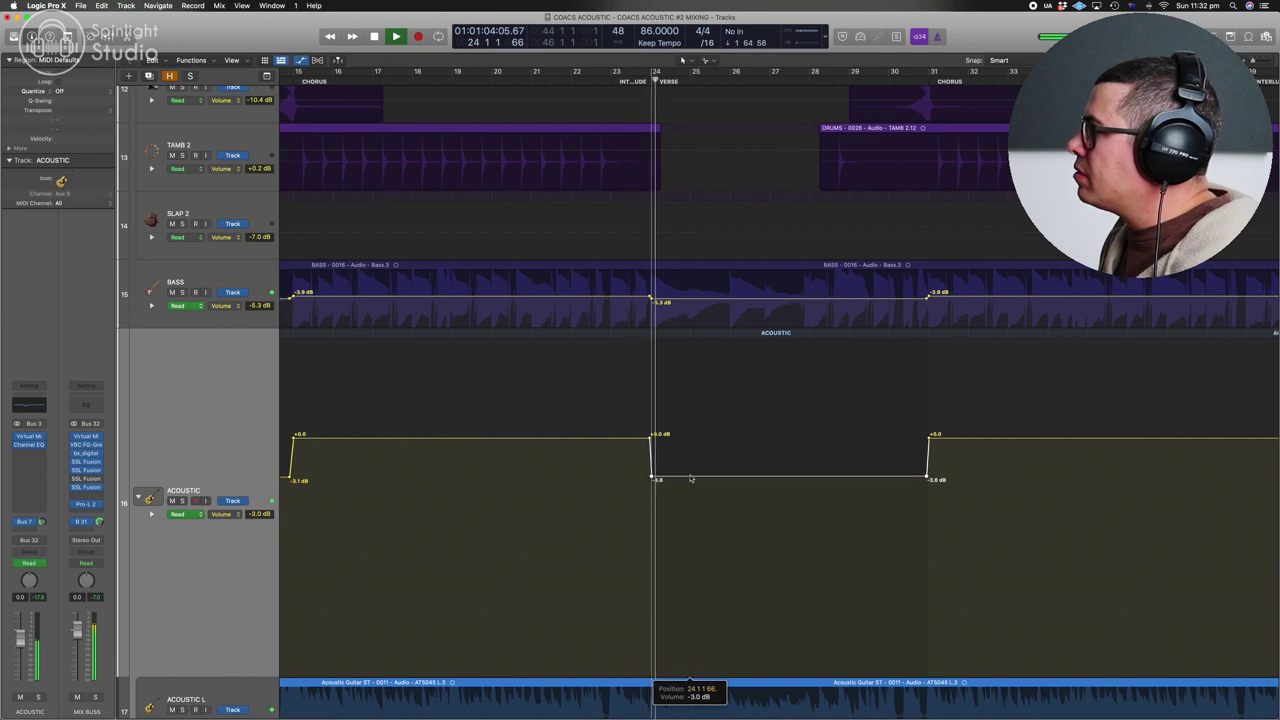
pyautogui.scroll(-1, 695, 470)
pyautogui.press('x')
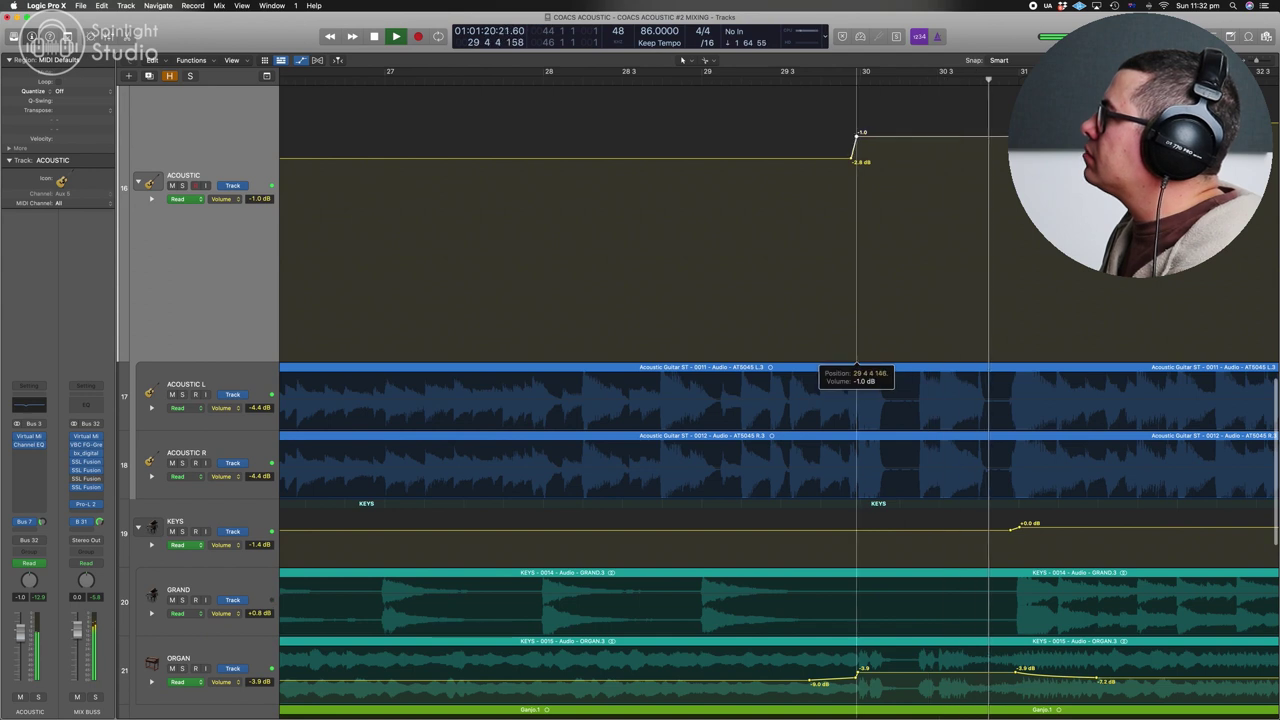
pyautogui.click(793, 79)
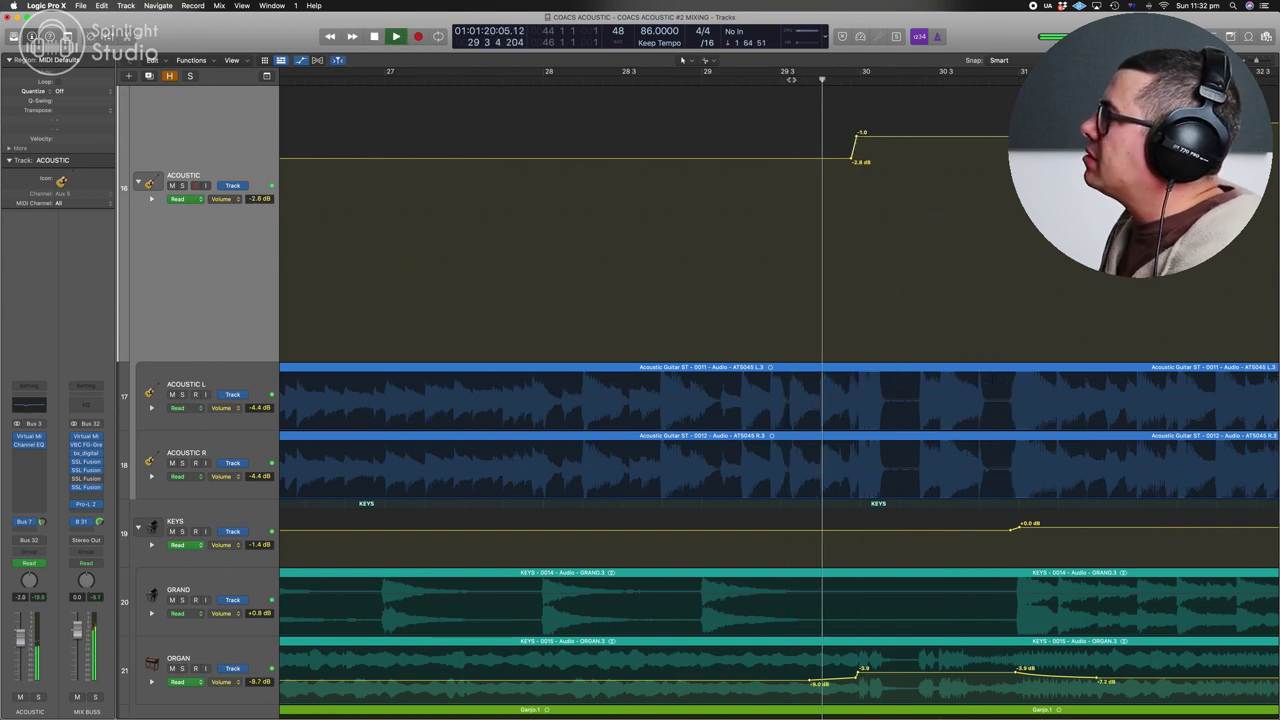
pyautogui.press('super+Left')
pyautogui.press('super+Left')
pyautogui.press('super+Left')
pyautogui.press('super+Left')
pyautogui.press('super+Left')
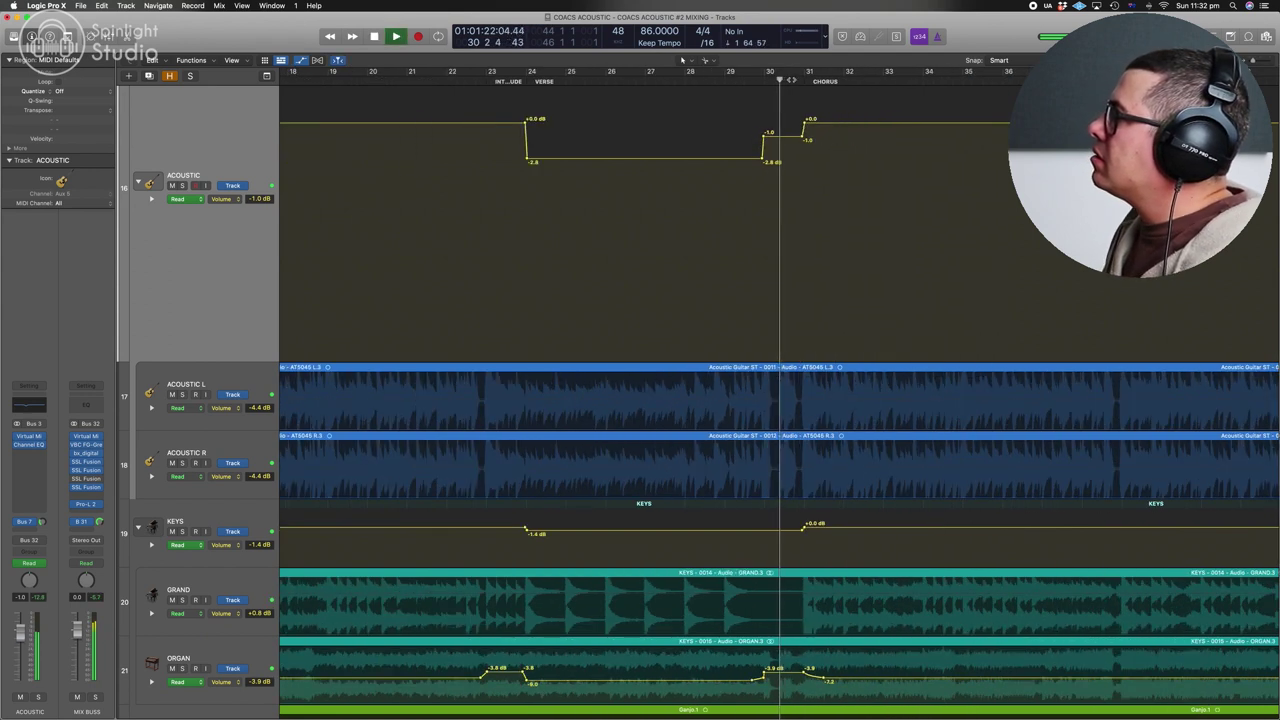
# Add BANJO volume automation points where the banjo re-enters in bar 30, just before the second chorus, and resume playback
pyautogui.scroll(-4, 908, 304)
pyautogui.scroll(-5, 906, 307)
pyautogui.click(776, 80)
pyautogui.press('space')
pyautogui.press('super+Right')
pyautogui.press('super+Right')
pyautogui.press('super+Right')
pyautogui.press('super+Right')
pyautogui.press('super+Right')
pyautogui.press('super+Right')
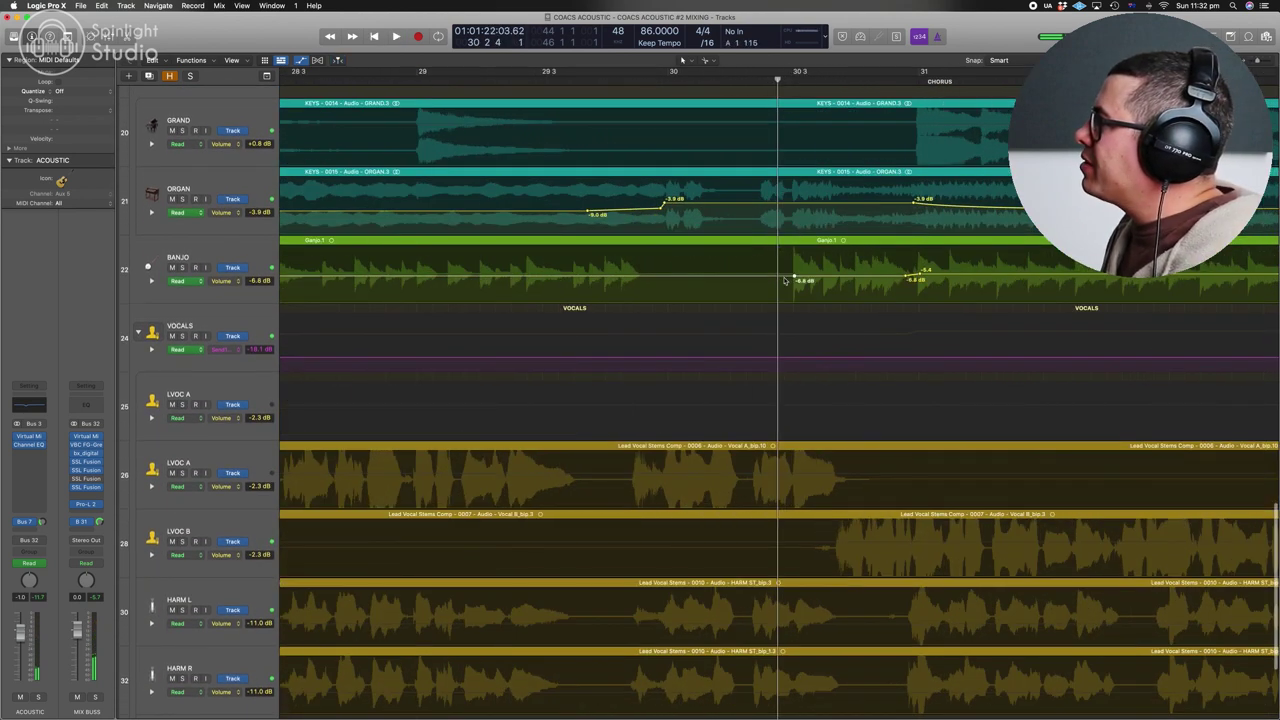
pyautogui.doubleClick(851, 279)
pyautogui.press('space')
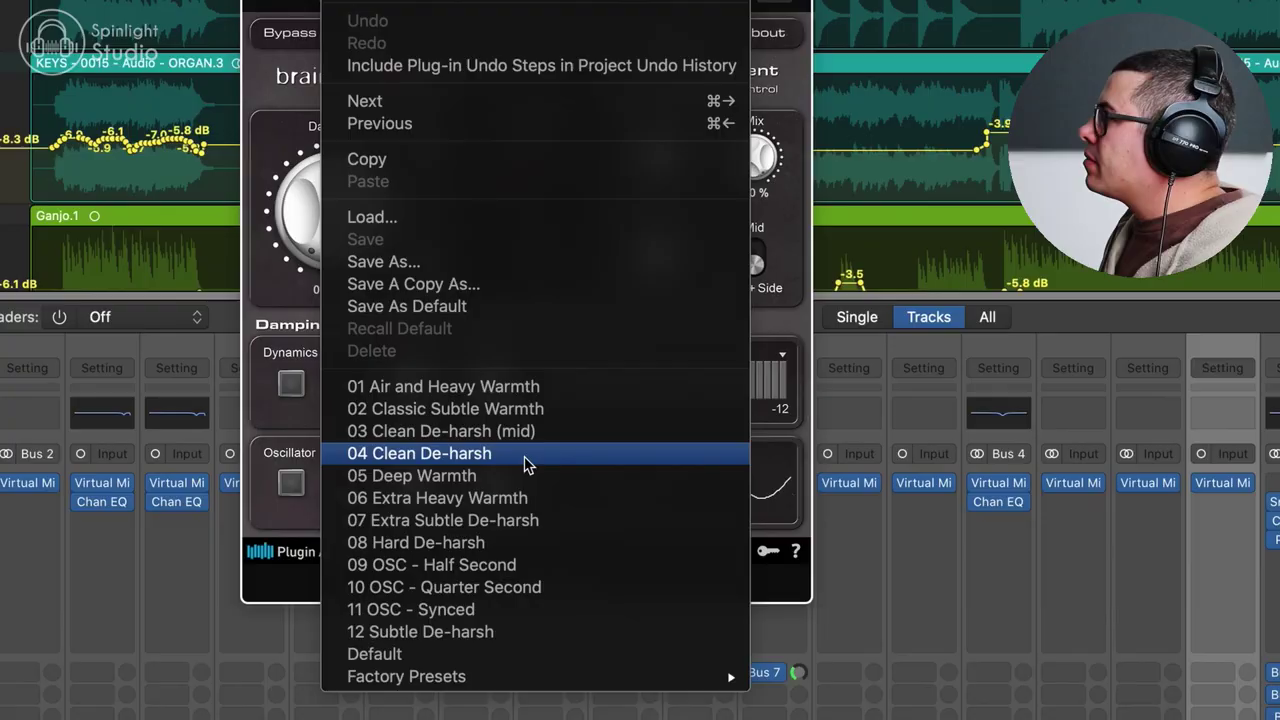
# Load the 04 Clean De-harsh preset in bx_refinement on the MIX BUSS and adjust its Mix amount during playback
pyautogui.click(527, 455)
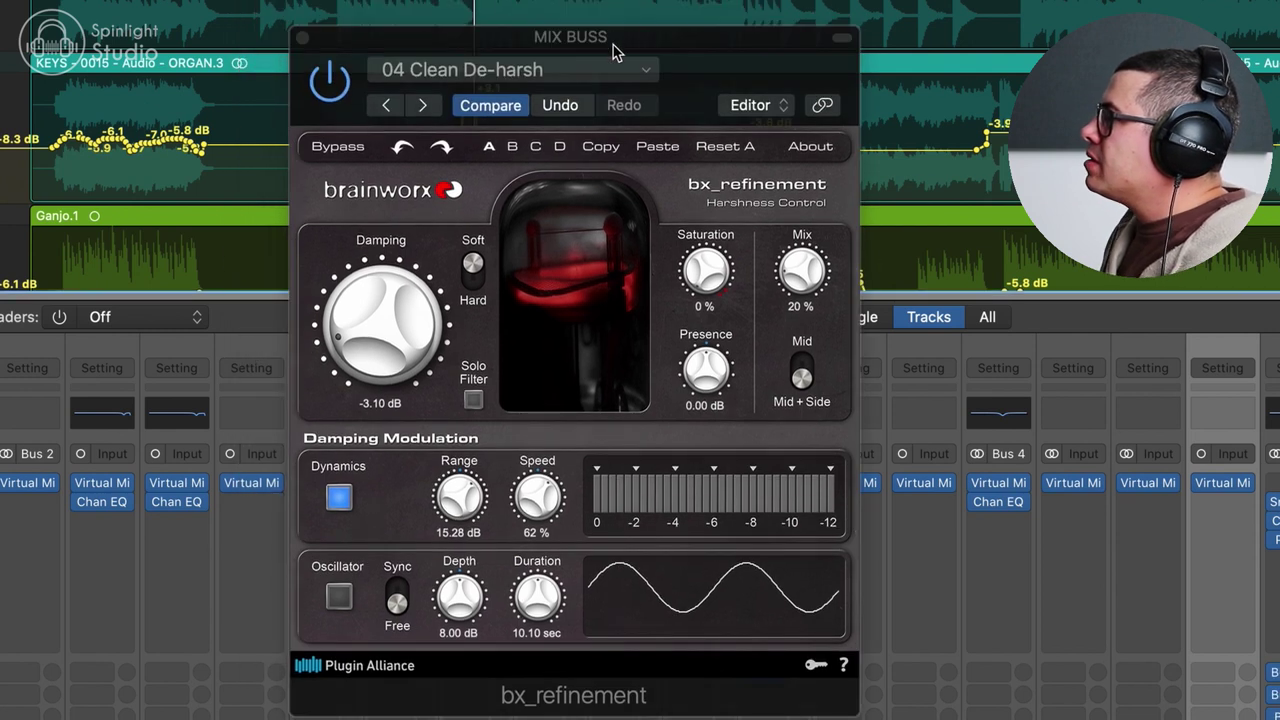
pyautogui.press('space')
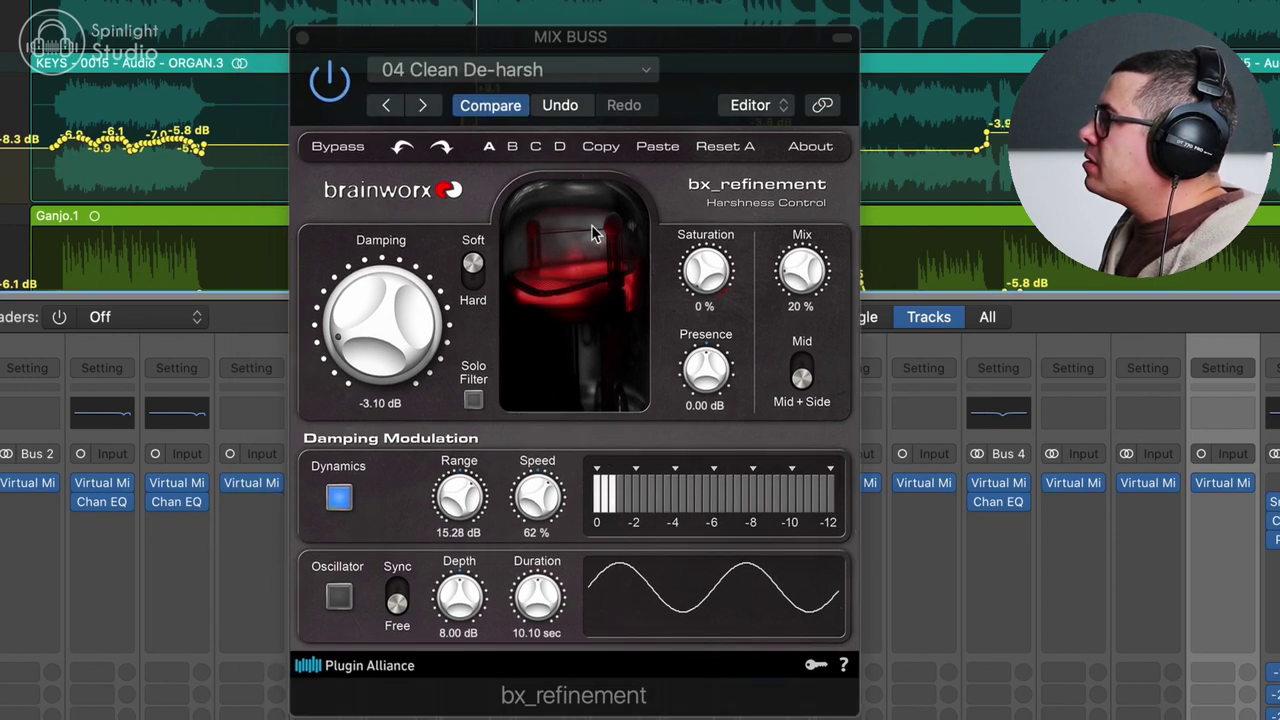
pyautogui.moveTo(801, 279); pyautogui.dragTo(806, 285)
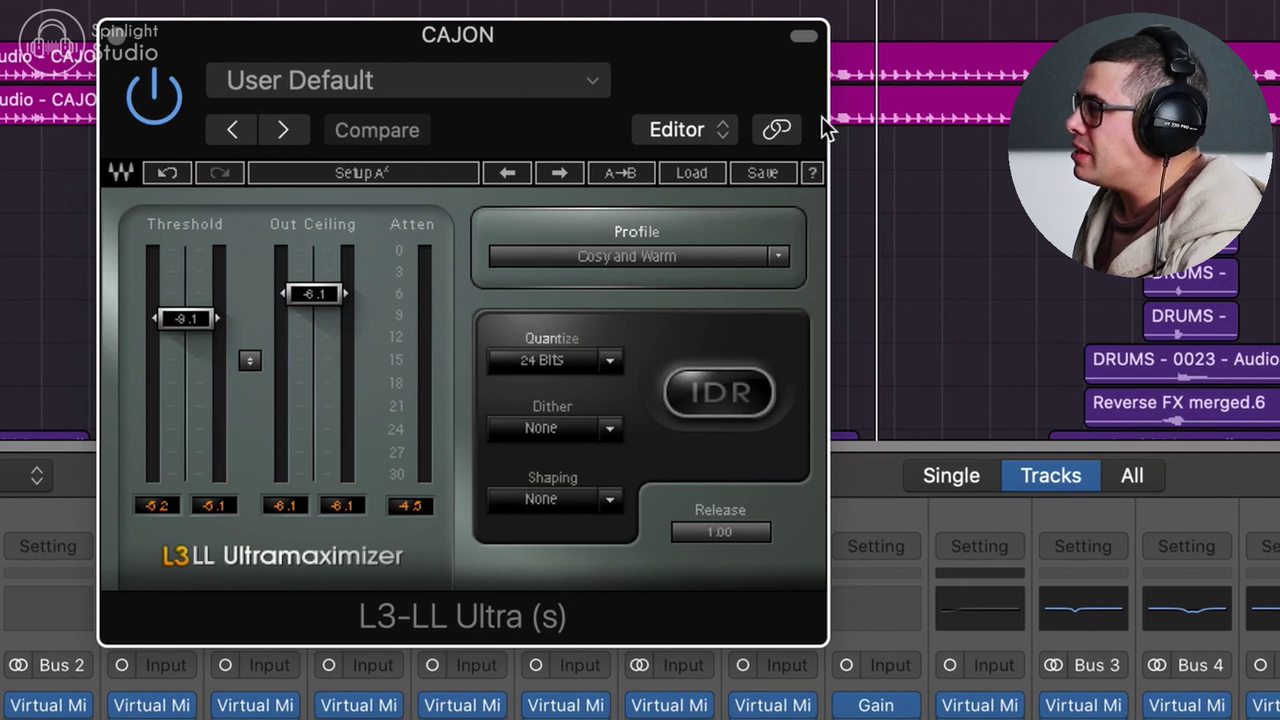
# Close the L3-LL Ultramaximizer plug-in on the CAJON track
pyautogui.click(111, 31)
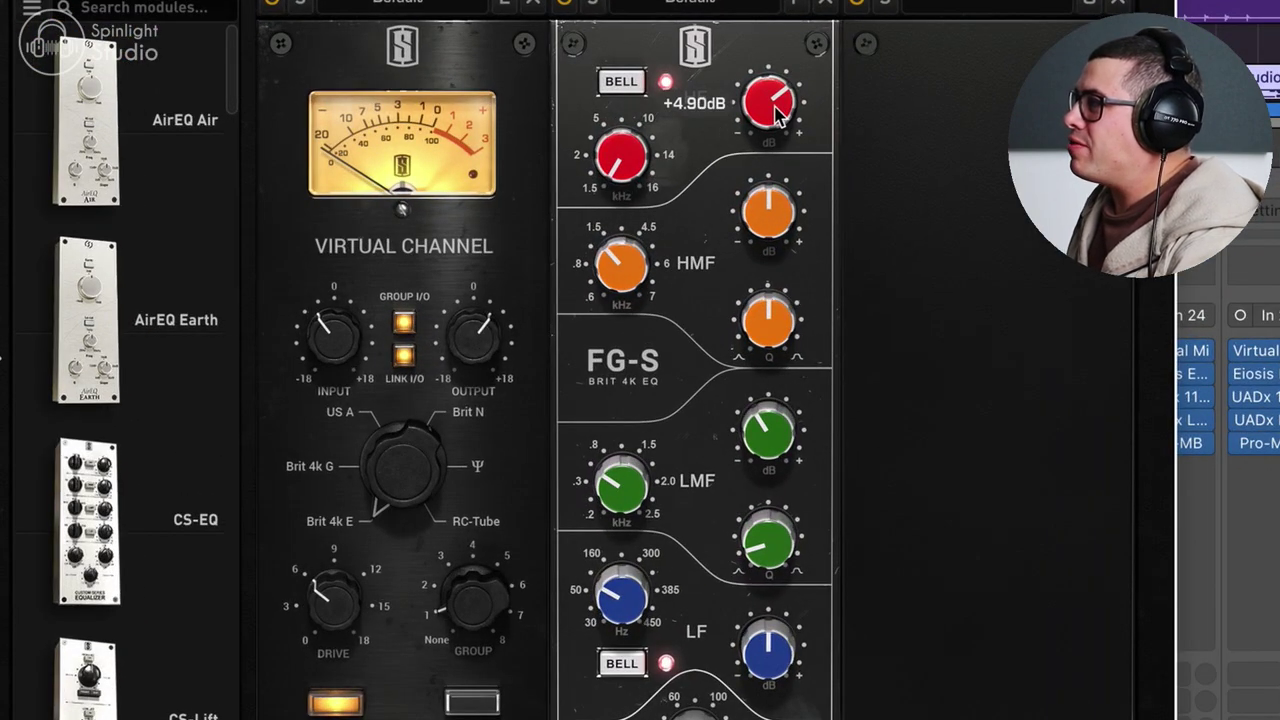
# Review the HF gain and frequency and the LMF gain, frequency and Q settings of the channel's FG-S EQ
pyautogui.moveTo(617, 167)
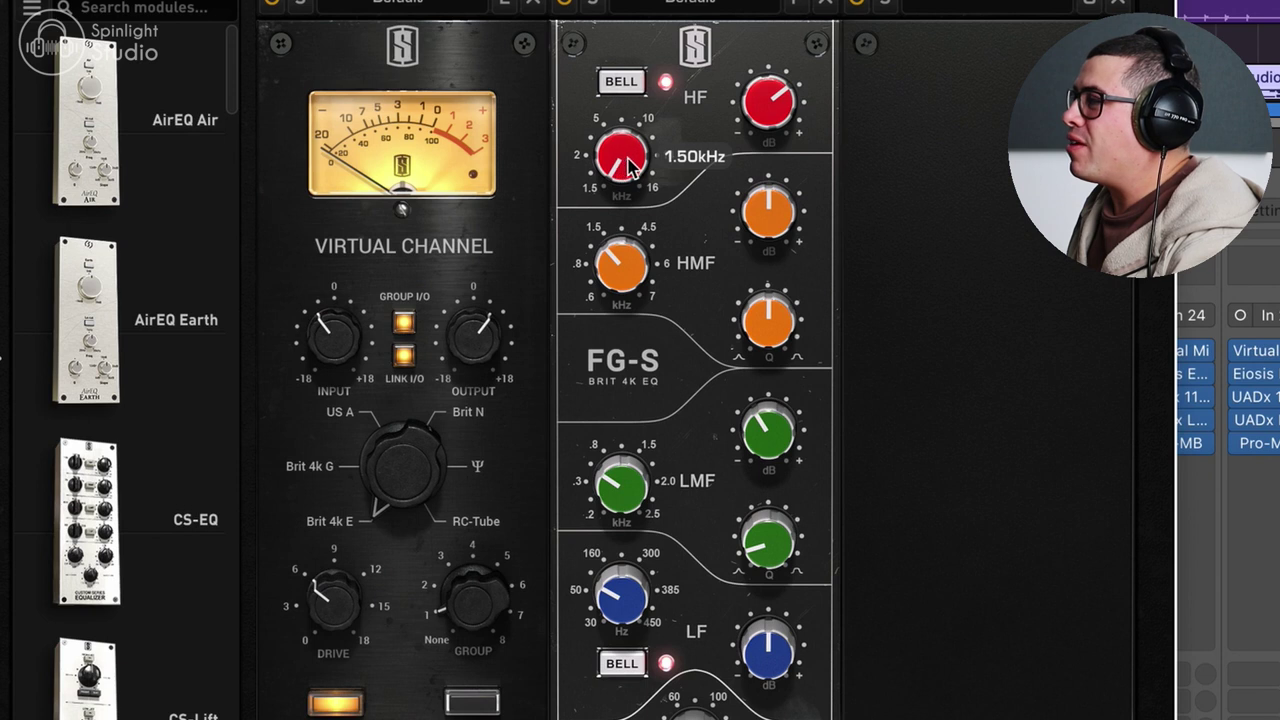
pyautogui.moveTo(787, 428)
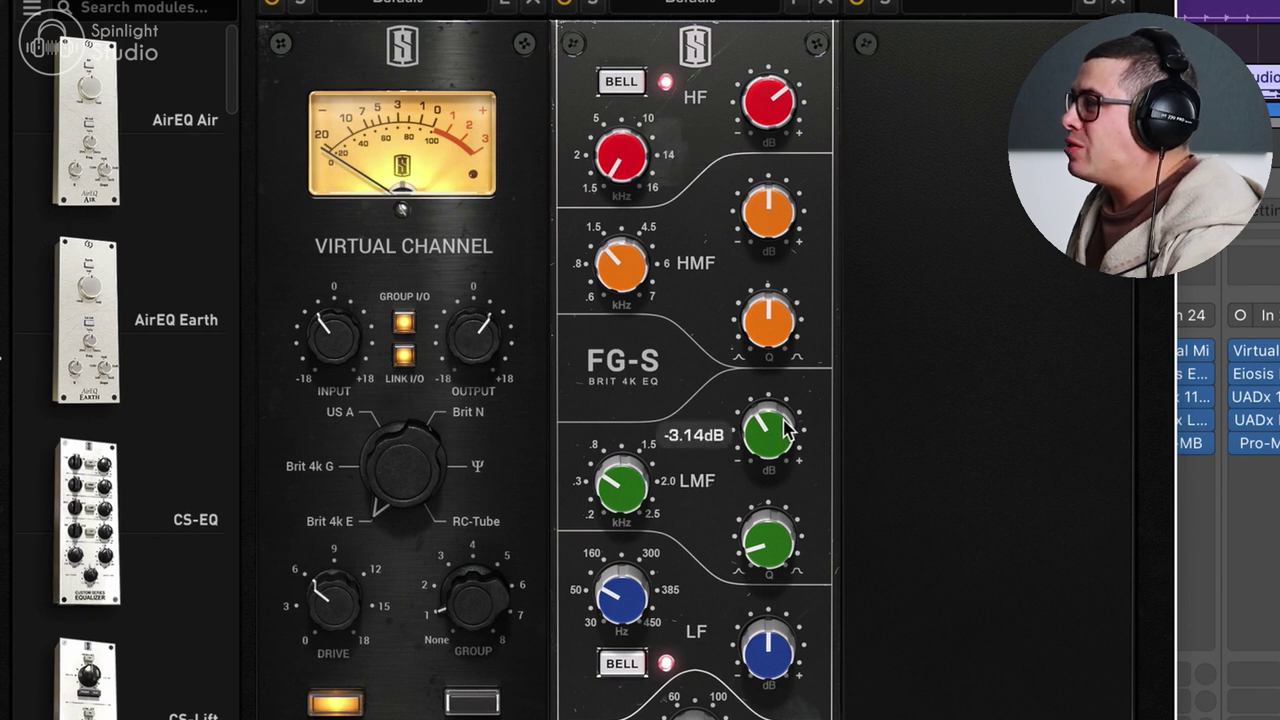
pyautogui.moveTo(613, 492)
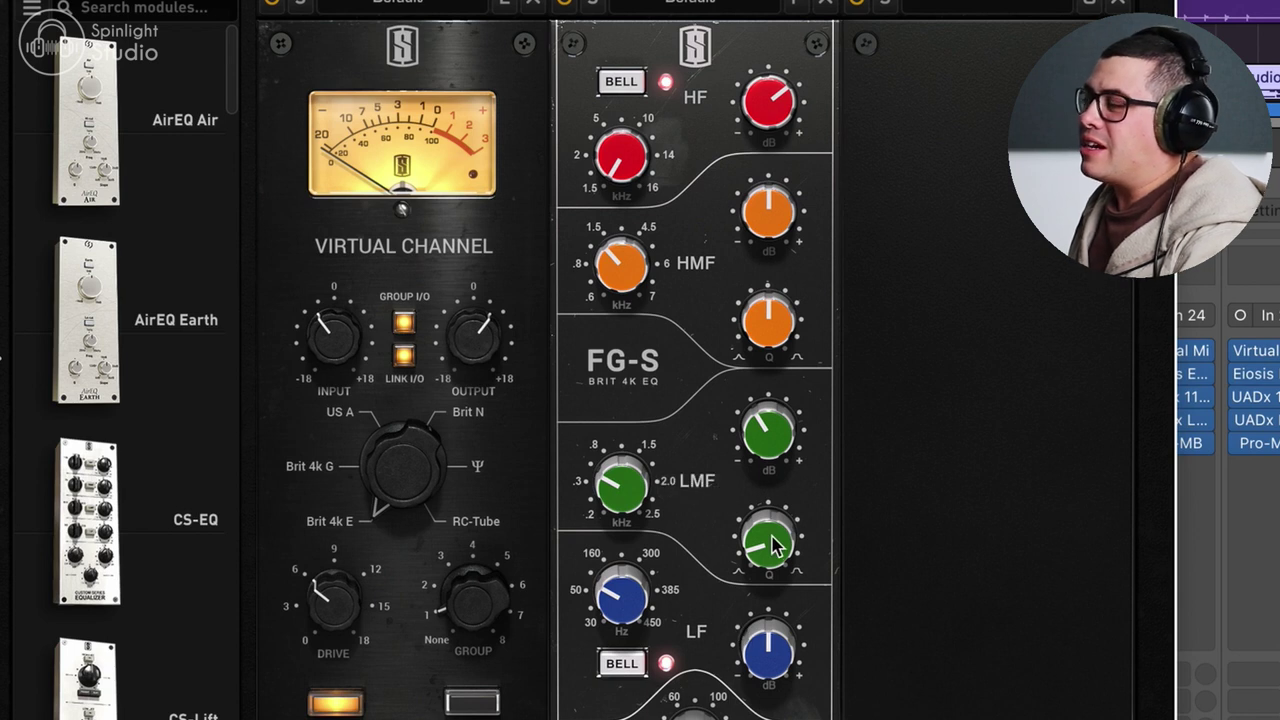
pyautogui.moveTo(773, 545)
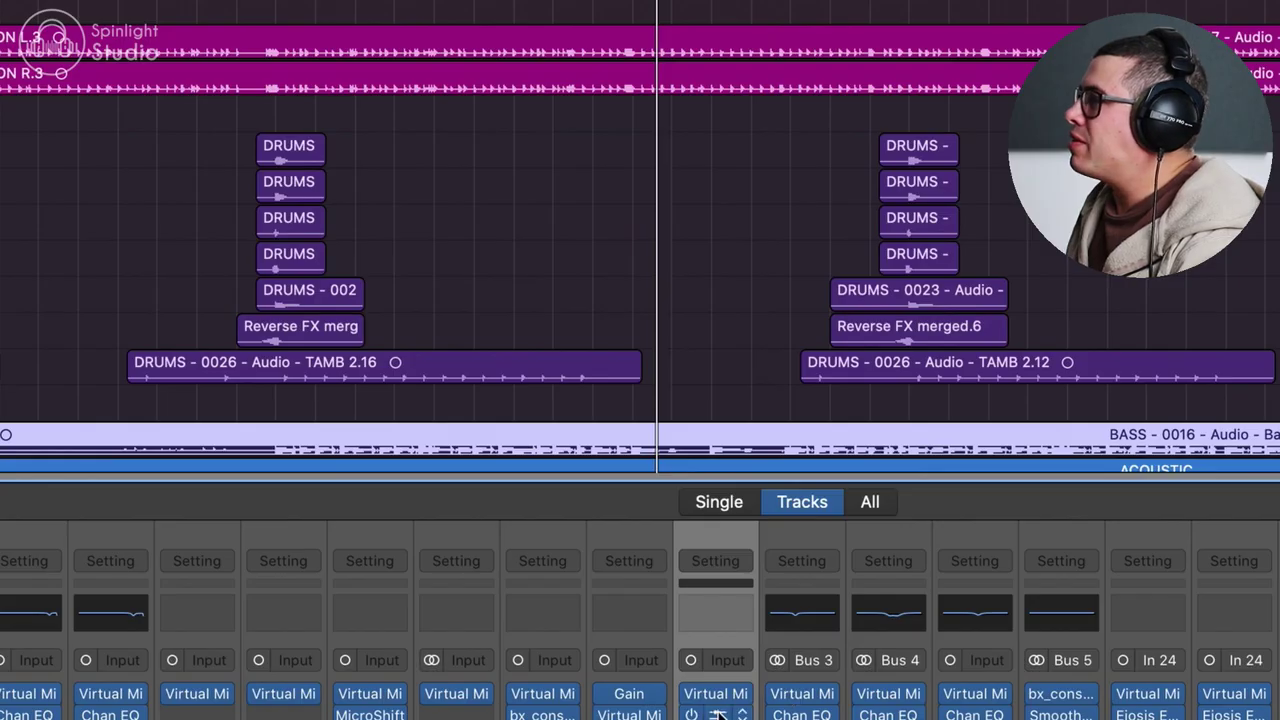
# Inspect the LMF frequency and gain in the bass channel's FG-S EQ, and open the Channel EQ on KEYS
pyautogui.click(718, 712)
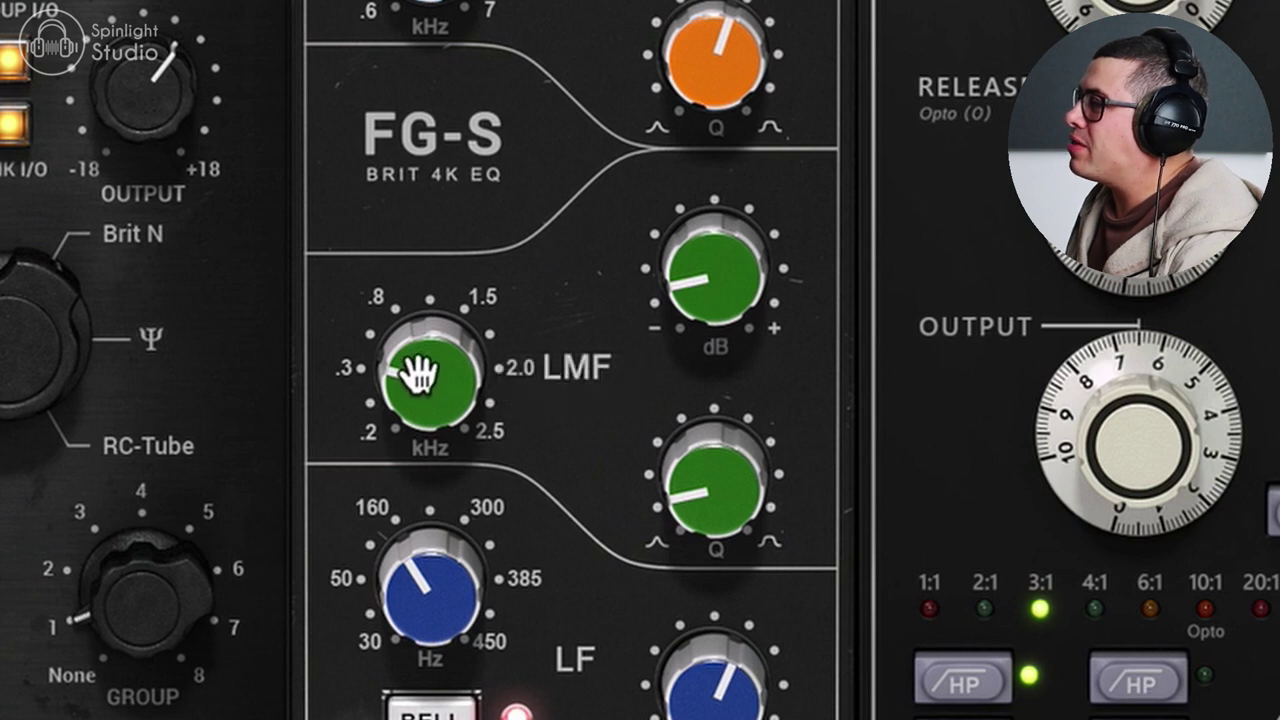
pyautogui.moveTo(721, 266)
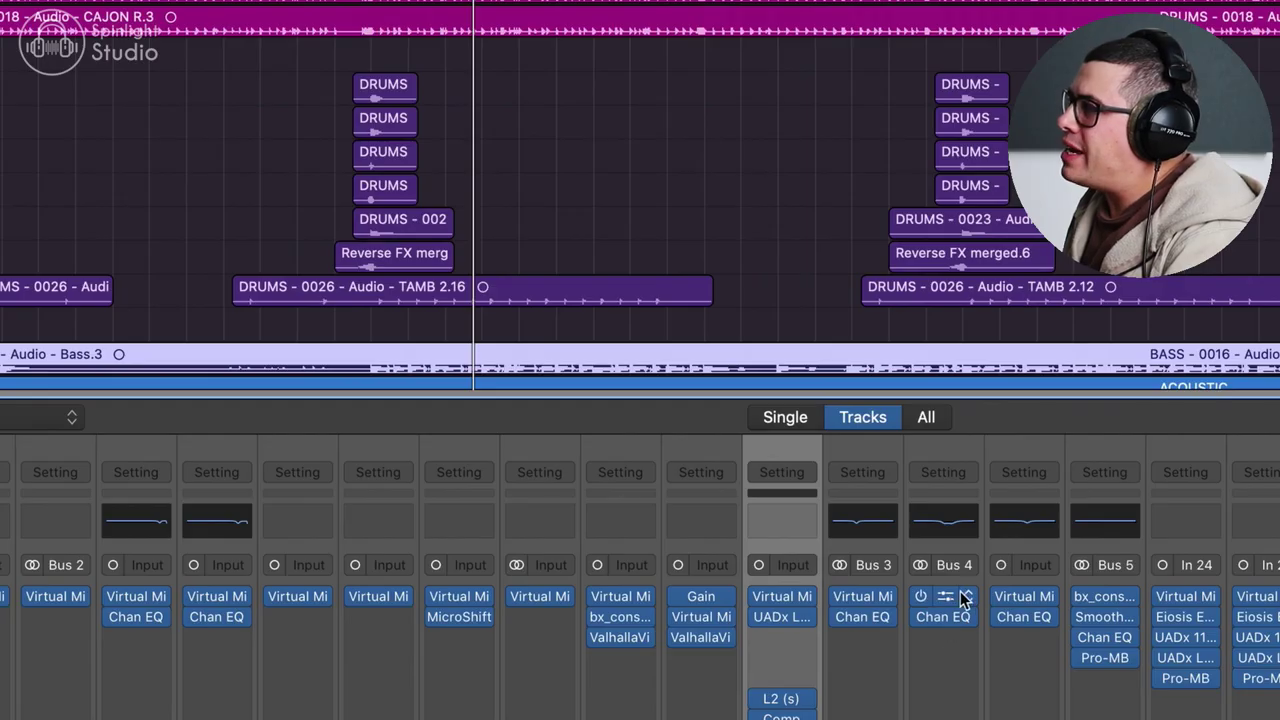
pyautogui.click(945, 617)
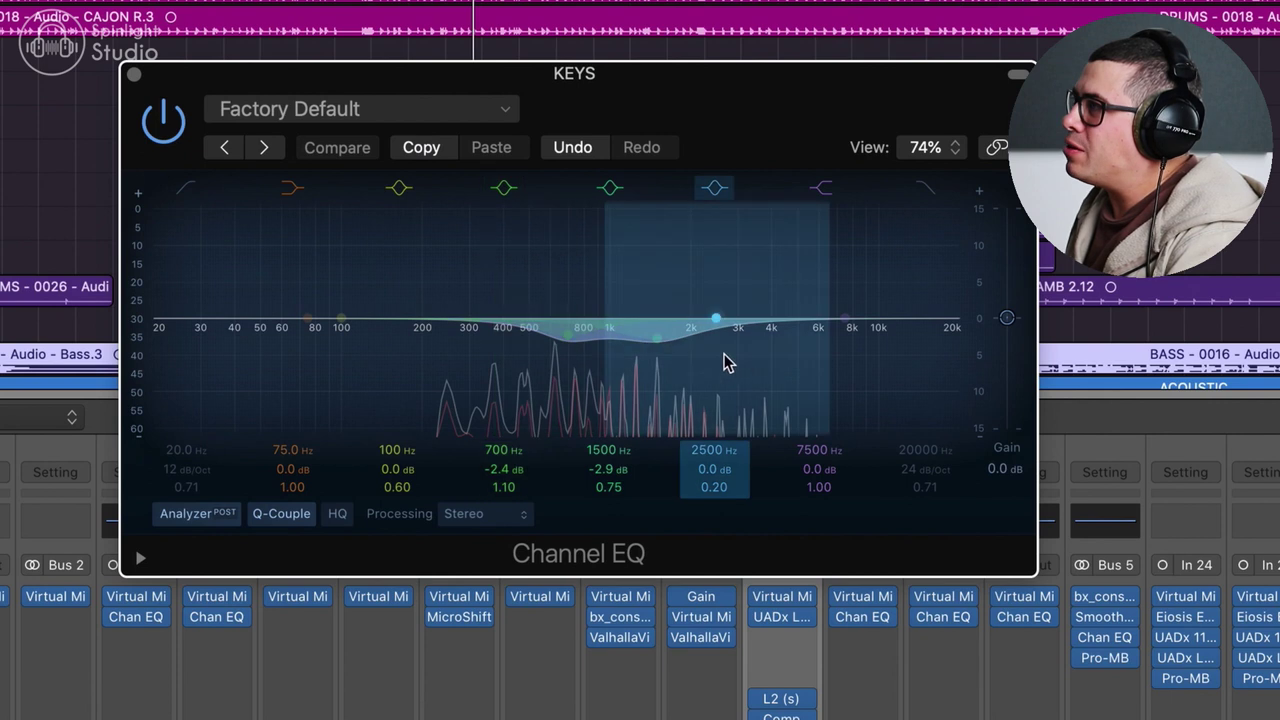